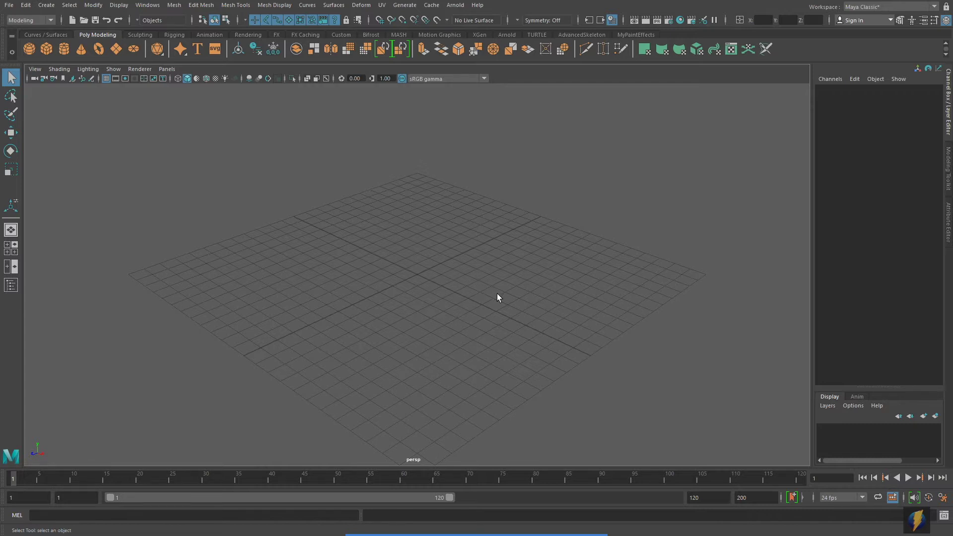
Switch to the FX menu set and create a polygon plane at the origin.
{"action": "key", "text": "F5"}
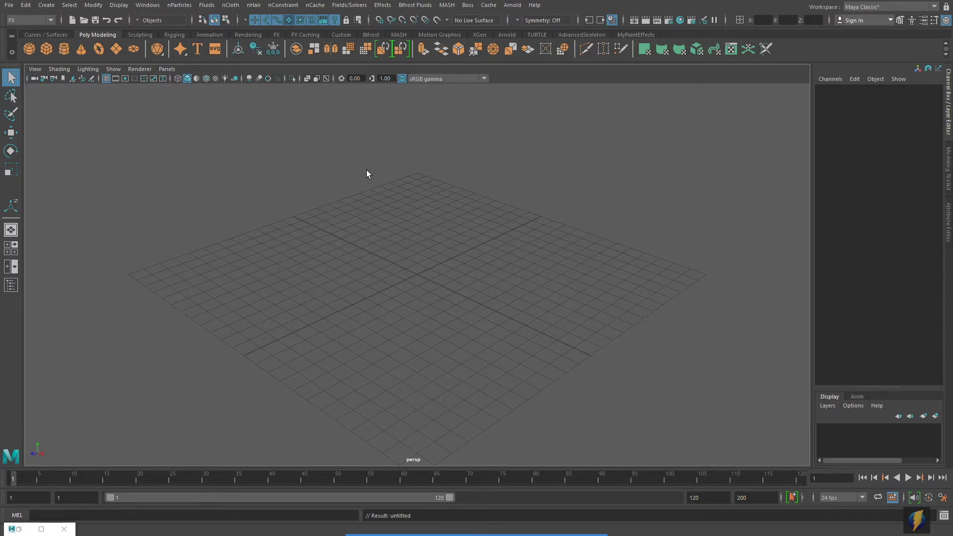
{"action": "left_click_drag", "start_coordinate": [487, 215], "coordinate": [488, 217], "text": "alt"}
{"action": "left_click", "coordinate": [117, 49]}
{"action": "left_click_drag", "start_coordinate": [549, 281], "coordinate": [521, 273], "text": "alt"}
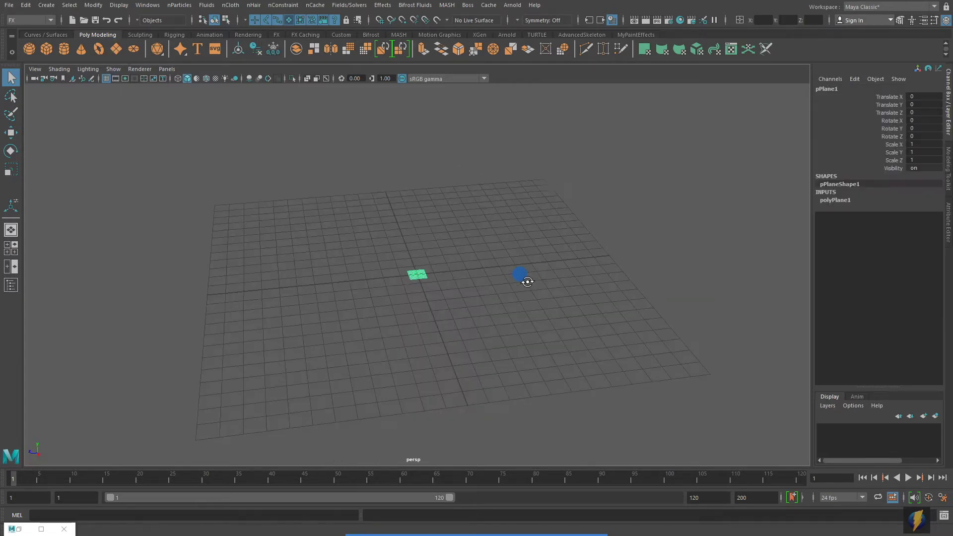
Scale the polygon plane uniformly to 10 in X, Y and Z.
{"action": "left_click", "coordinate": [11, 170]}
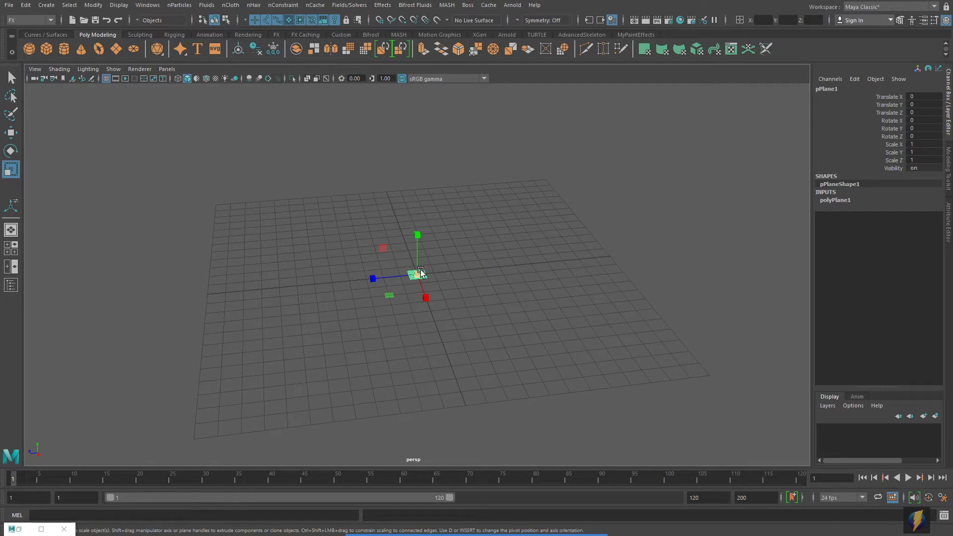
{"action": "left_click_drag", "start_coordinate": [418, 275], "coordinate": [565, 270]}
{"action": "left_click_drag", "start_coordinate": [918, 144], "coordinate": [923, 160]}
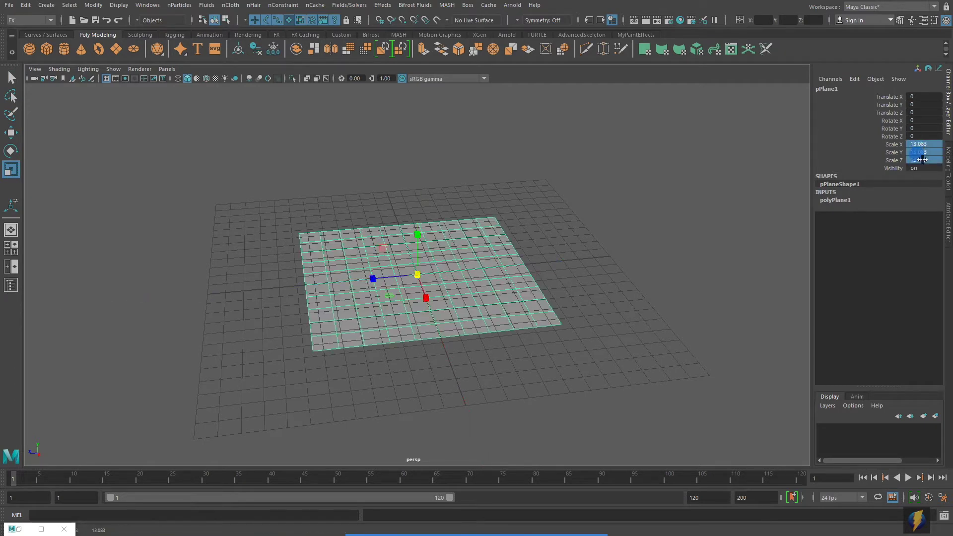
{"action": "type", "text": "10"}
{"action": "key", "text": "Return"}
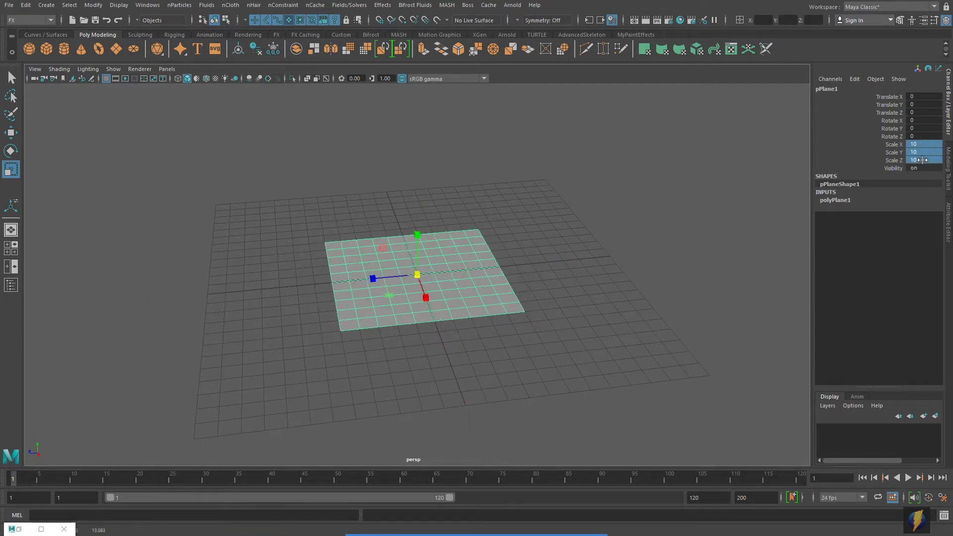
Set the plane's X, Y and Z scale to 16.
{"action": "left_click_drag", "start_coordinate": [502, 241], "coordinate": [487, 251], "text": "alt"}
{"action": "left_click_drag", "start_coordinate": [913, 144], "coordinate": [917, 161]}
{"action": "type", "text": "1"}
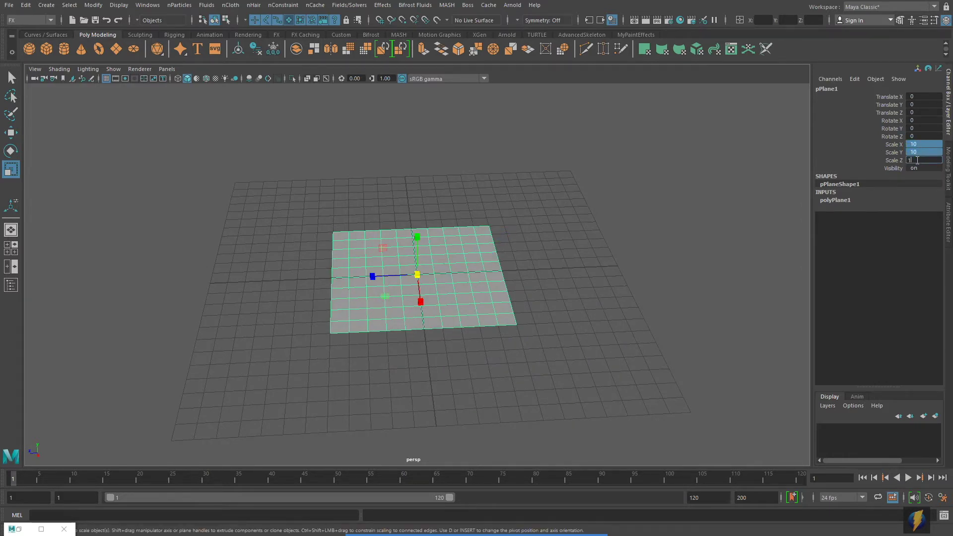
{"action": "type", "text": "6"}
{"action": "key", "text": "Return"}
Freeze the transformations of the scaled plane.
{"action": "left_click_drag", "start_coordinate": [547, 283], "coordinate": [473, 301], "text": "alt"}
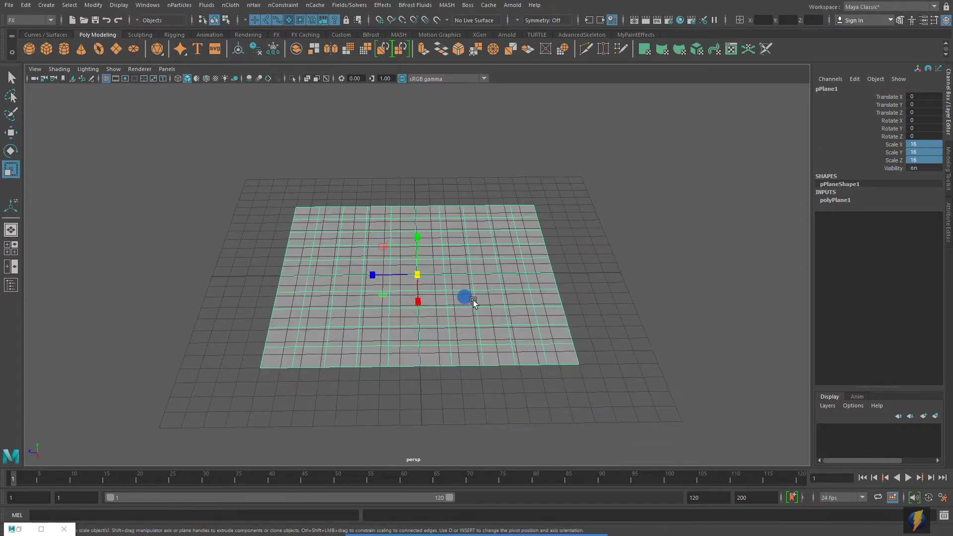
{"action": "right_click_drag", "start_coordinate": [473, 300], "coordinate": [537, 299], "text": "alt"}
{"action": "left_click_drag", "start_coordinate": [537, 299], "coordinate": [525, 284], "text": "alt"}
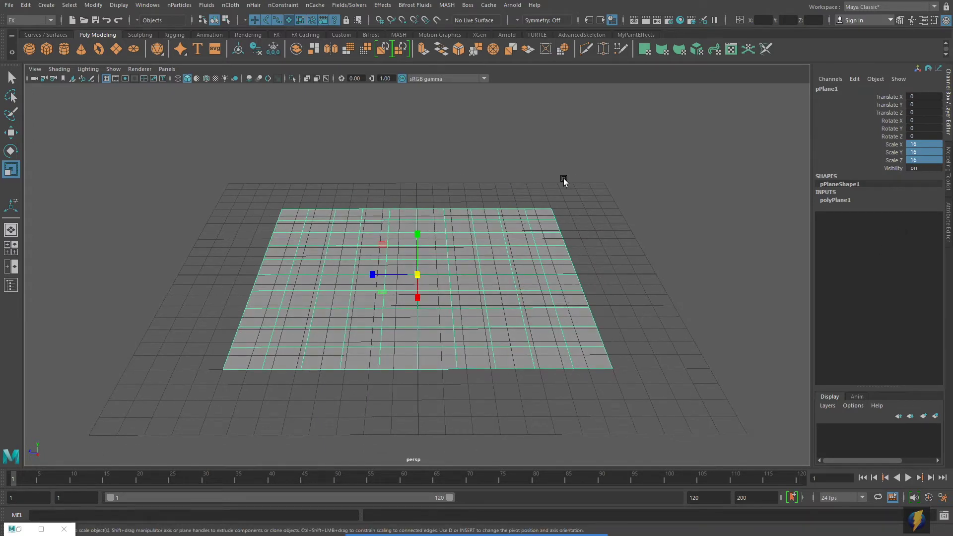
{"action": "left_click", "coordinate": [94, 5]}
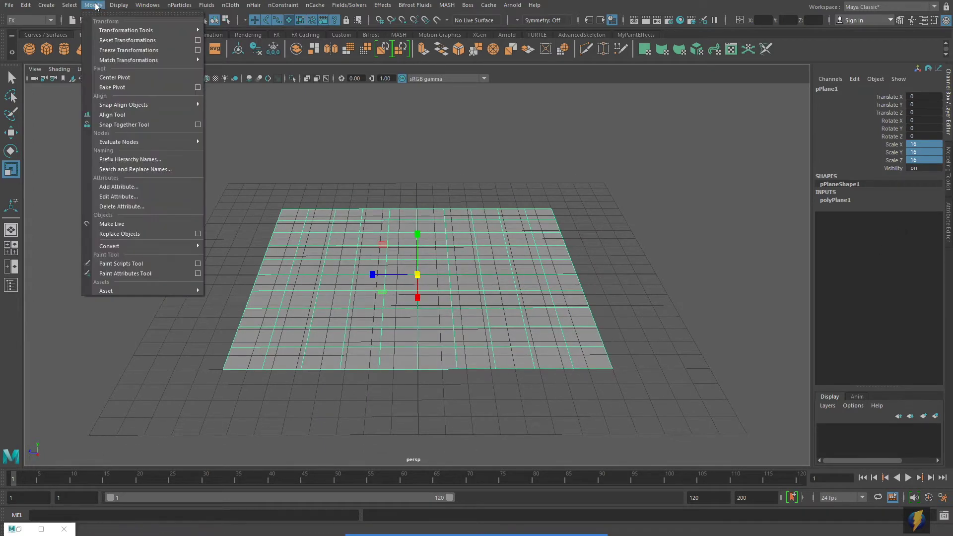
{"action": "left_click", "coordinate": [117, 50]}
Set the plane's width and height subdivisions to 4 each.
{"action": "left_click_drag", "start_coordinate": [521, 243], "coordinate": [554, 251], "text": "alt"}
{"action": "middle_click_drag", "start_coordinate": [555, 247], "coordinate": [556, 245], "text": "alt"}
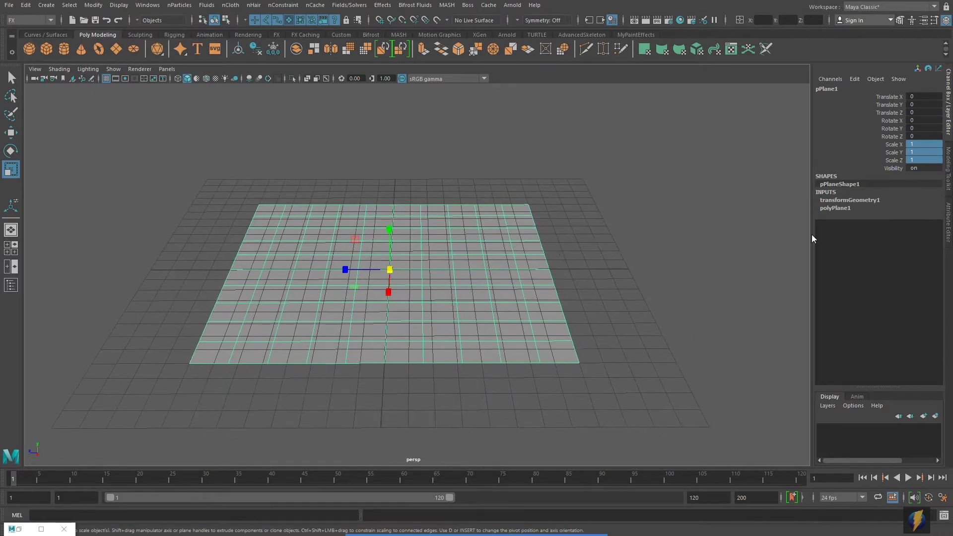
{"action": "left_click", "coordinate": [833, 210]}
{"action": "left_click_drag", "start_coordinate": [888, 232], "coordinate": [888, 240]}
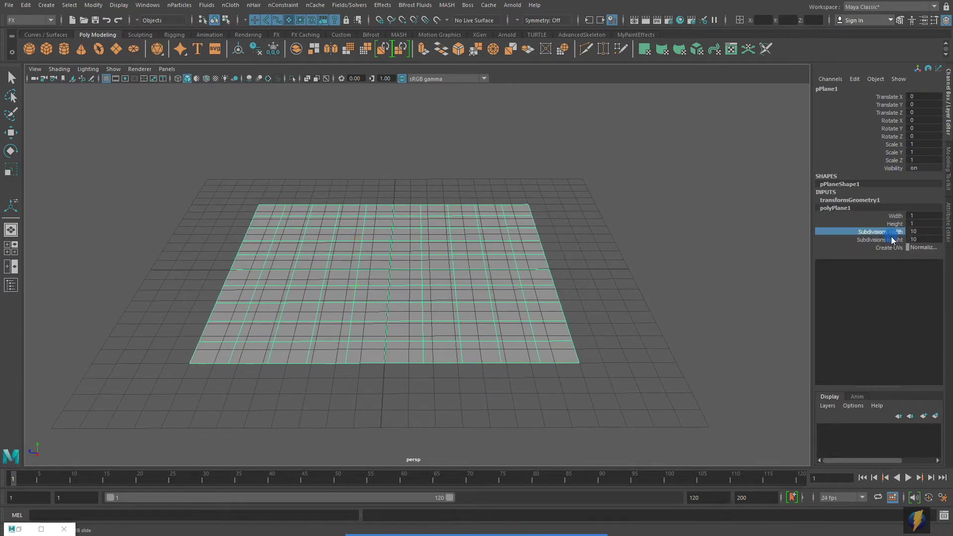
{"action": "middle_click_drag", "start_coordinate": [676, 218], "coordinate": [647, 220]}
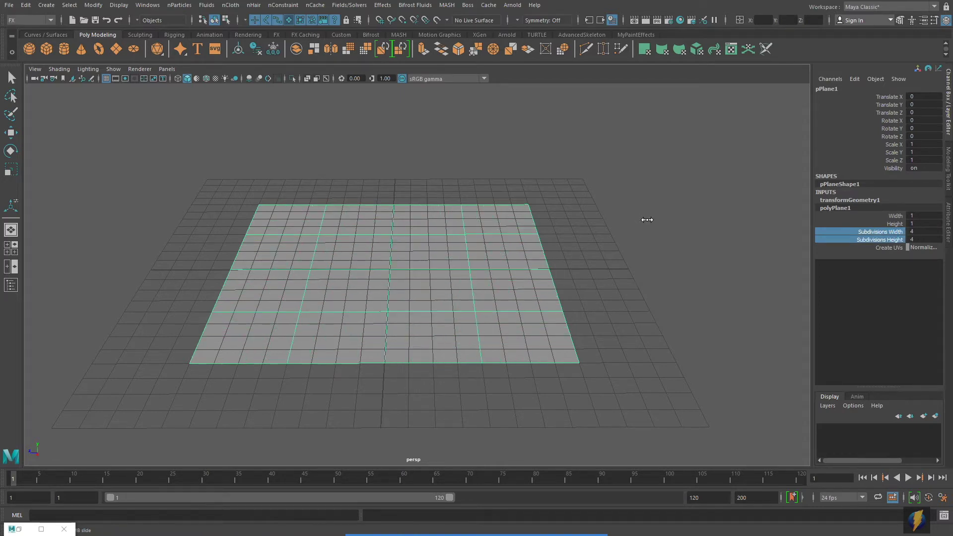
Duplicate the plane and move the copy beside it, about 17.8 units along negative Z.
{"action": "left_click_drag", "start_coordinate": [597, 238], "coordinate": [579, 245], "text": "alt"}
{"action": "middle_click_drag", "start_coordinate": [613, 240], "coordinate": [531, 226], "text": "alt"}
{"action": "right_click_drag", "start_coordinate": [559, 221], "coordinate": [422, 212], "text": "alt"}
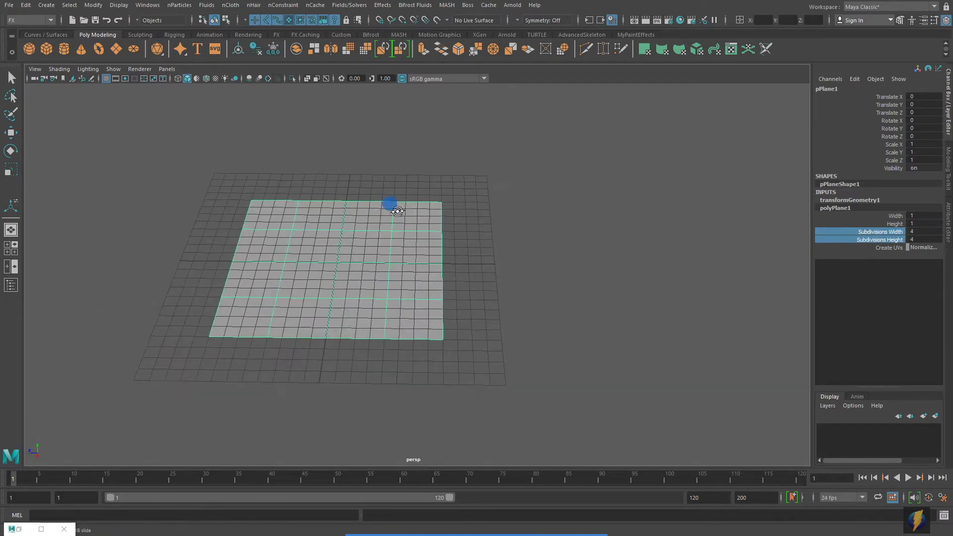
{"action": "left_click", "coordinate": [10, 132]}
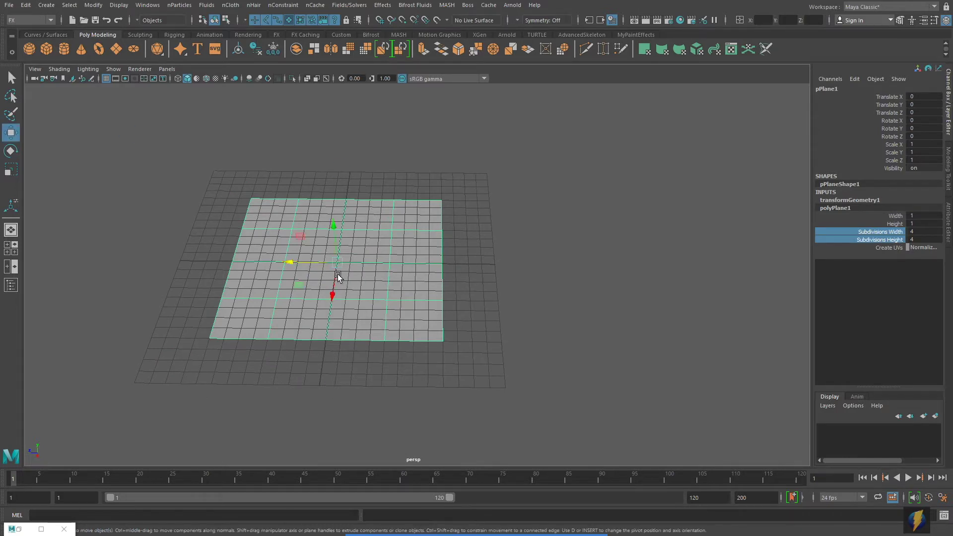
{"action": "left_click_drag", "start_coordinate": [298, 265], "coordinate": [525, 273], "text": "shift"}
Raise the original plane's width and height subdivisions to 50 each.
{"action": "left_click", "coordinate": [398, 279]}
{"action": "left_click_drag", "start_coordinate": [582, 297], "coordinate": [529, 296], "text": "alt"}
{"action": "right_click_drag", "start_coordinate": [529, 297], "coordinate": [598, 277], "text": "alt"}
{"action": "left_click", "coordinate": [835, 208]}
{"action": "left_click_drag", "start_coordinate": [881, 232], "coordinate": [881, 240]}
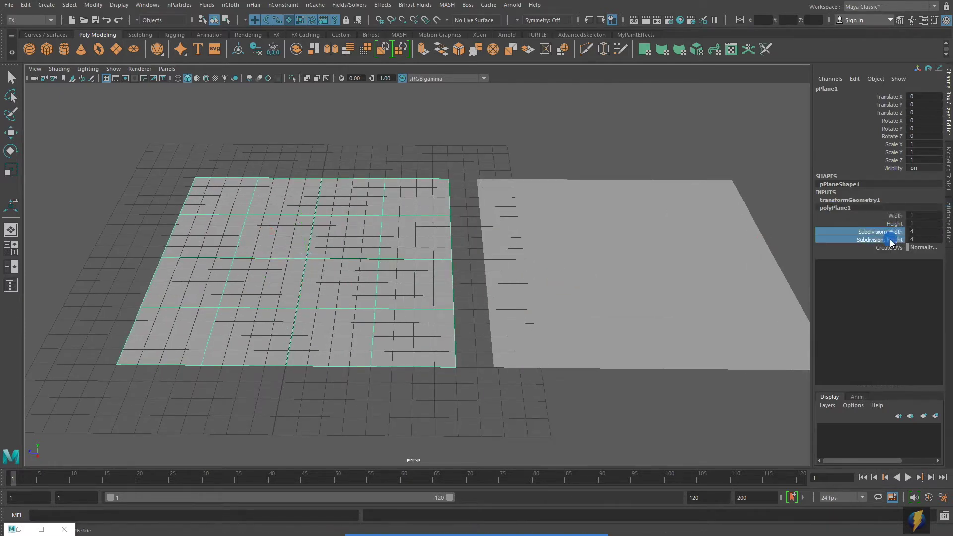
{"action": "middle_click_drag", "start_coordinate": [416, 162], "coordinate": [848, 163]}
Display wireframe on shaded objects and clear the selection.
{"action": "left_click_drag", "start_coordinate": [329, 253], "coordinate": [332, 249], "text": "alt"}
{"action": "right_click_drag", "start_coordinate": [311, 255], "coordinate": [390, 251], "text": "alt"}
{"action": "middle_click_drag", "start_coordinate": [377, 257], "coordinate": [361, 259], "text": "alt"}
{"action": "middle_click_drag", "start_coordinate": [430, 250], "coordinate": [410, 251], "text": "alt"}
{"action": "left_click", "coordinate": [57, 70]}
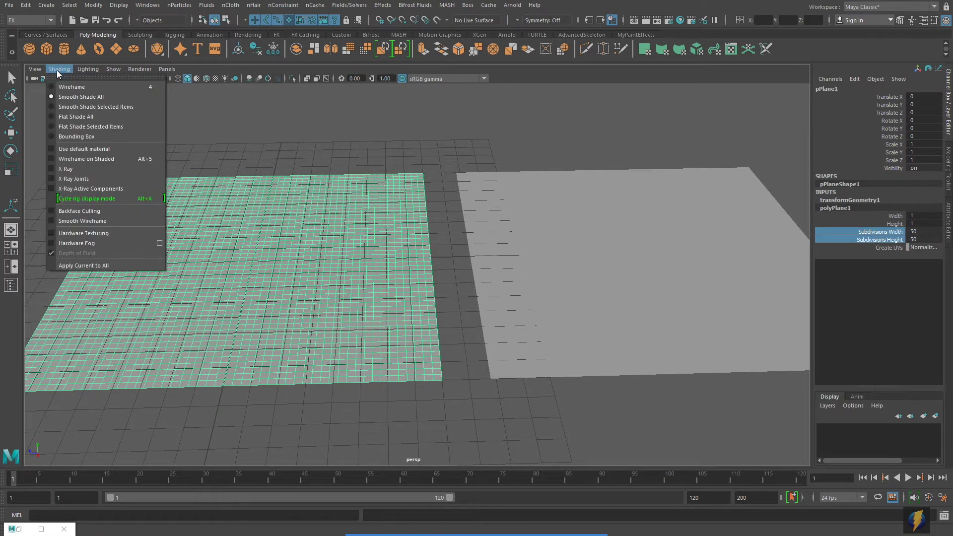
{"action": "left_click", "coordinate": [74, 156]}
{"action": "left_click", "coordinate": [419, 163]}
Move both planes together up to about 11.2 units above the grid and deselect them.
{"action": "key", "text": "w"}
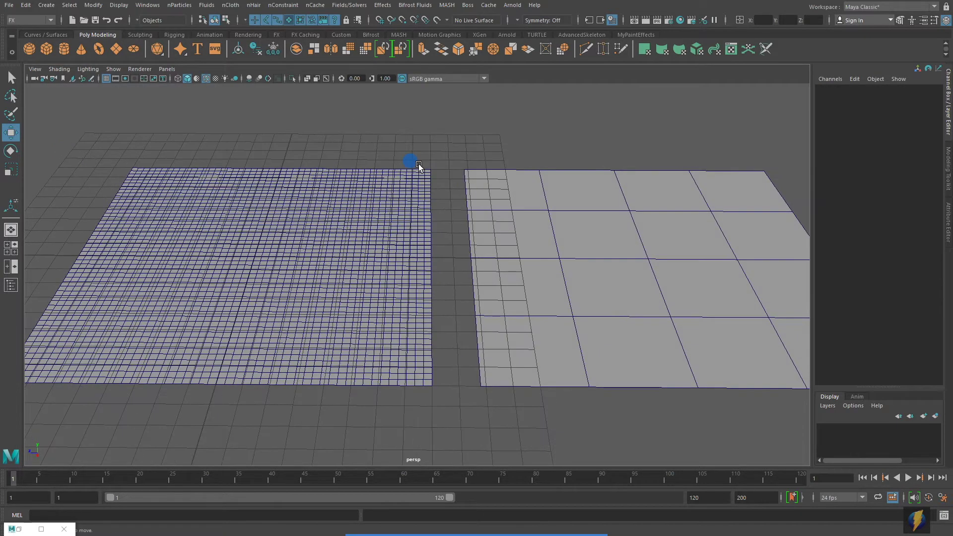
{"action": "left_click", "coordinate": [307, 225]}
{"action": "left_click", "coordinate": [585, 274]}
{"action": "scroll", "coordinate": [587, 275], "scroll_direction": "down", "scroll_amount": 3}
{"action": "left_click_drag", "start_coordinate": [551, 236], "coordinate": [539, 86], "text": "alt"}
{"action": "left_click_drag", "start_coordinate": [457, 198], "coordinate": [475, 223], "text": "alt"}
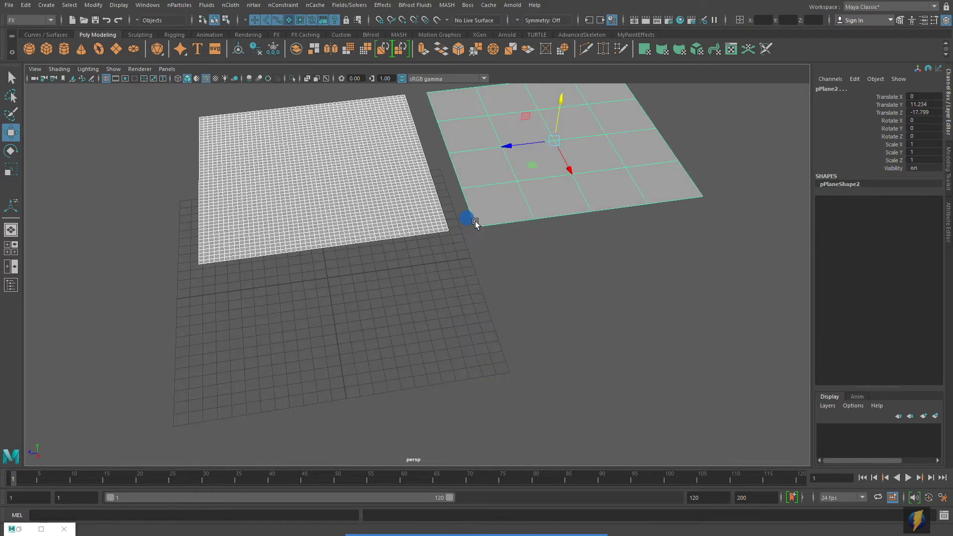
{"action": "left_click", "coordinate": [525, 254]}
Examine the two raised planes side by side to compare their mesh density.
{"action": "middle_click_drag", "start_coordinate": [527, 257], "coordinate": [543, 349], "text": "alt"}
{"action": "right_click_drag", "start_coordinate": [466, 343], "coordinate": [527, 335], "text": "alt"}
{"action": "middle_click_drag", "start_coordinate": [528, 335], "coordinate": [497, 333], "text": "alt"}
{"action": "left_click_drag", "start_coordinate": [497, 334], "coordinate": [477, 332], "text": "alt"}
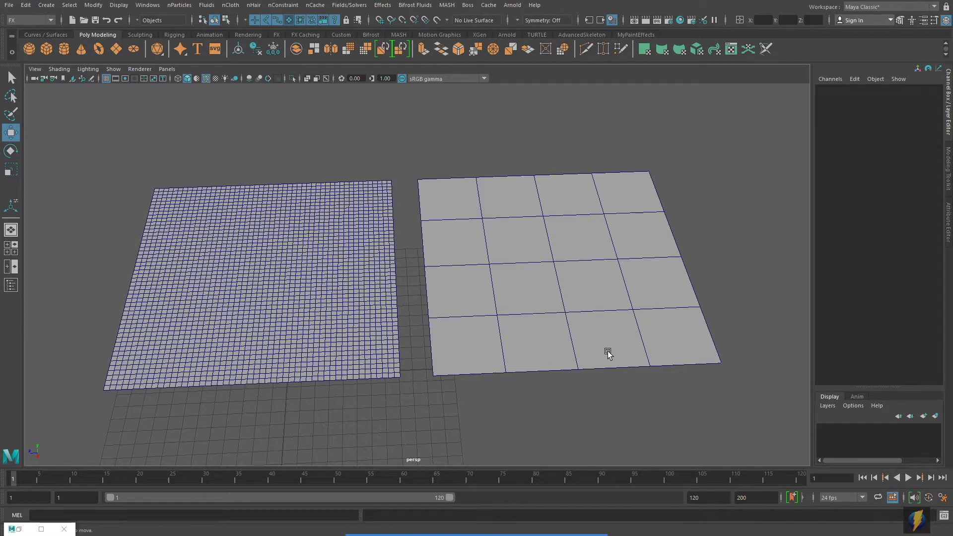
{"action": "left_click", "coordinate": [443, 442]}
{"action": "mouse_move", "coordinate": [419, 433]}
{"action": "left_mouse_down"}
{"action": "mouse_move", "coordinate": [351, 356]}
{"action": "mouse_move", "coordinate": [274, 294]}
{"action": "mouse_move", "coordinate": [427, 215]}
{"action": "mouse_move", "coordinate": [521, 270]}
{"action": "mouse_move", "coordinate": [522, 292]}
{"action": "left_mouse_up"}
{"action": "right_click_drag", "start_coordinate": [628, 268], "coordinate": [566, 271], "text": "alt"}
{"action": "left_click_drag", "start_coordinate": [560, 283], "coordinate": [557, 266], "text": "alt"}
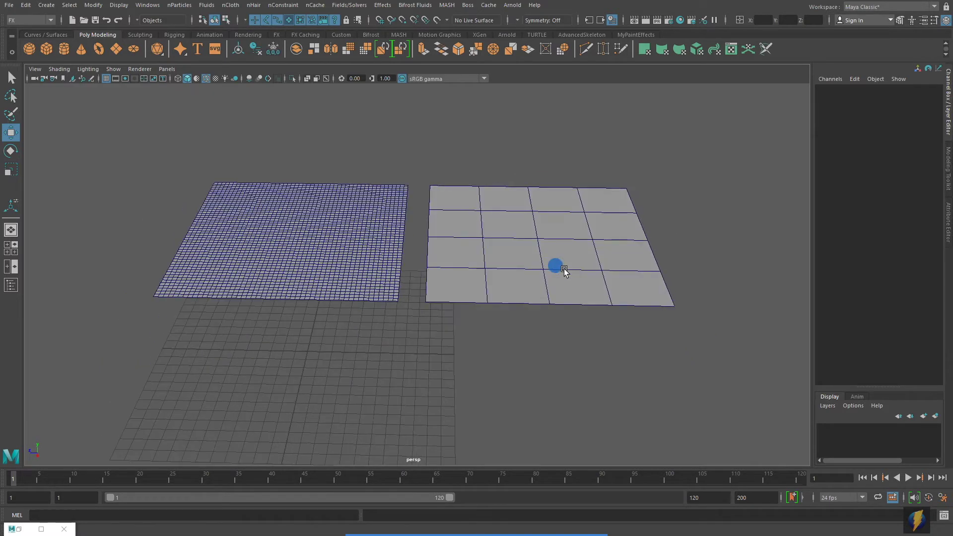
Select both planes and convert them to nCloth.
{"action": "left_click_drag", "start_coordinate": [309, 149], "coordinate": [671, 339]}
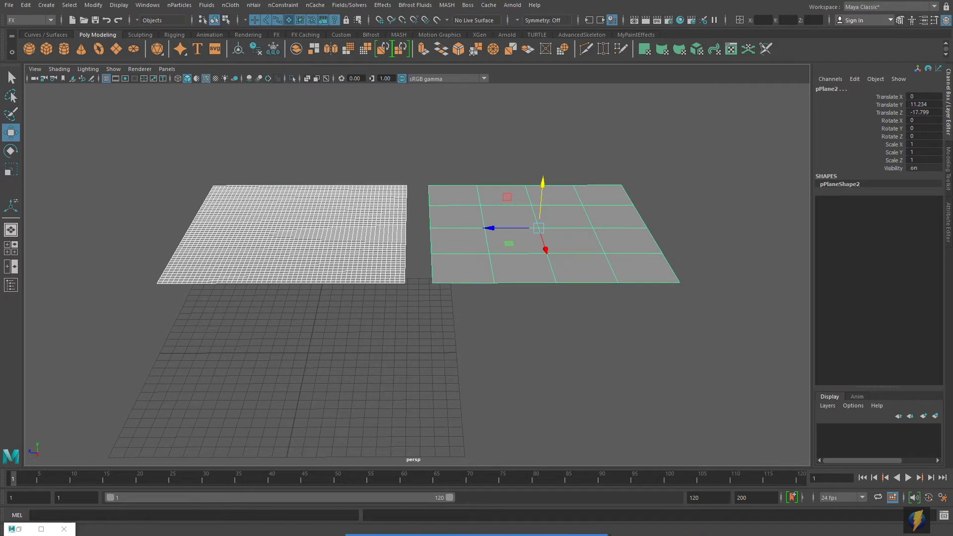
{"action": "left_click", "coordinate": [513, 515]}
{"action": "left_click_drag", "start_coordinate": [88, 234], "coordinate": [24, 25]}
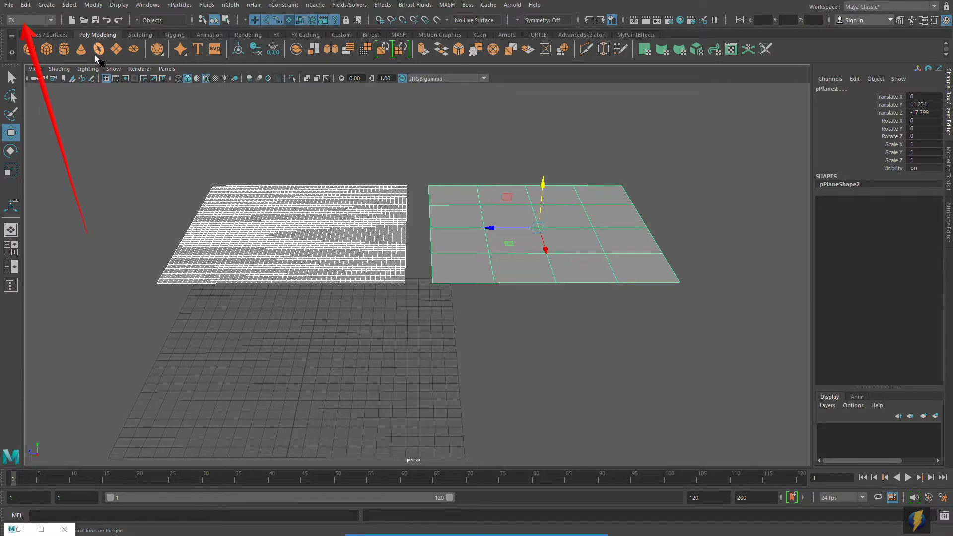
{"action": "left_click", "coordinate": [231, 5]}
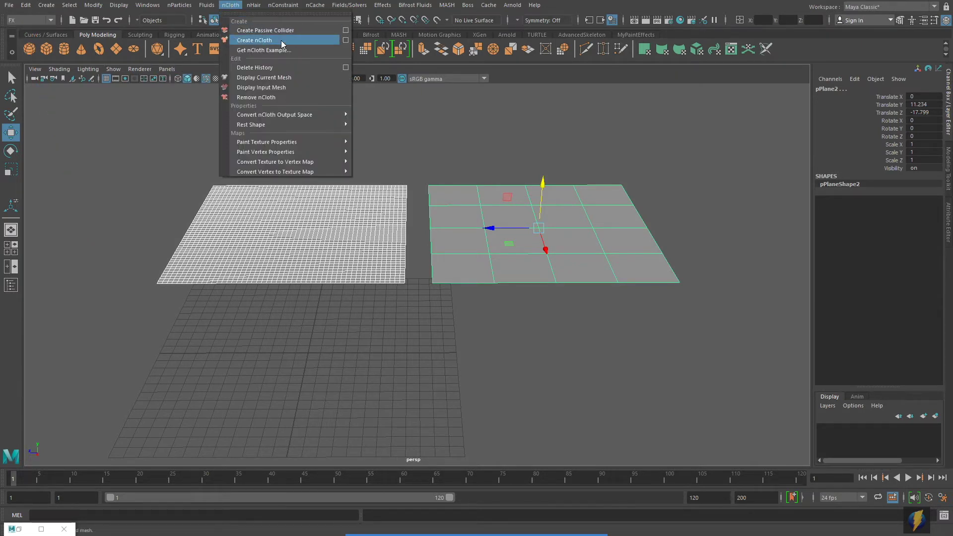
{"action": "left_click", "coordinate": [281, 40]}
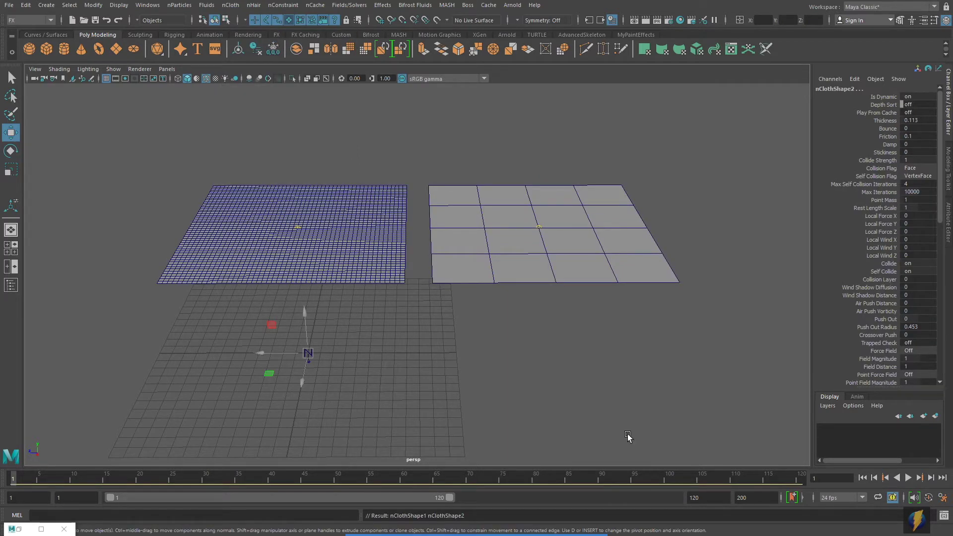
Save the time slider preferences with the playback speed at Play every frame and maximum playback speed at 24 fps x 1.
{"action": "left_click", "coordinate": [943, 498]}
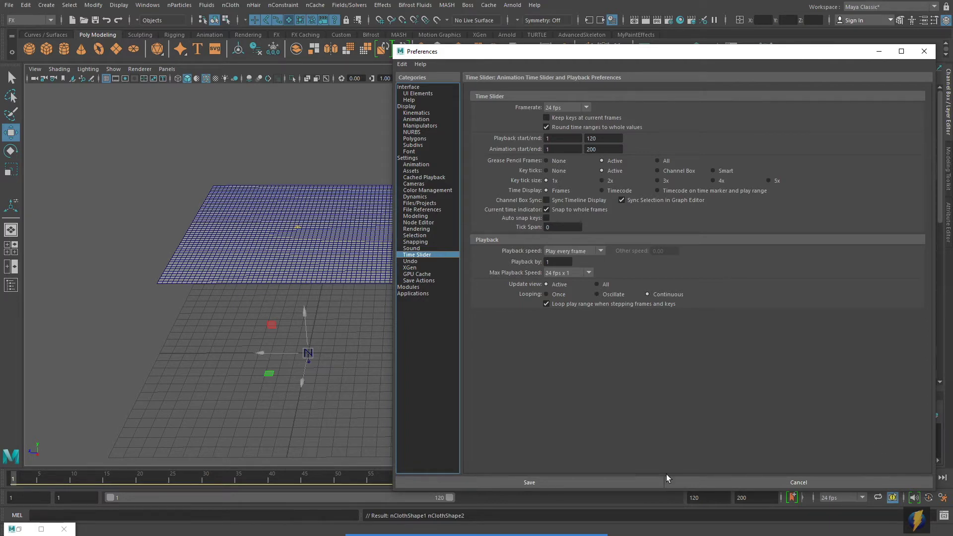
{"action": "left_click", "coordinate": [618, 482]}
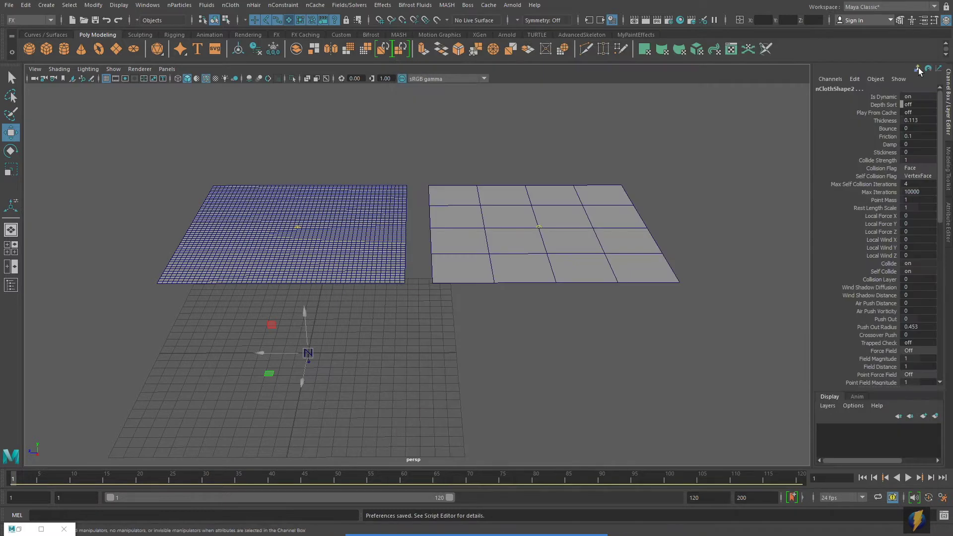
Play the nCloth simulation of the two falling planes, stop it and return to the first frame.
{"action": "mouse_move", "coordinate": [459, 333]}
{"action": "left_mouse_down", "text": "alt"}
{"action": "mouse_move", "coordinate": [452, 331]}
{"action": "mouse_move", "coordinate": [495, 330]}
{"action": "left_mouse_up", "text": "alt"}
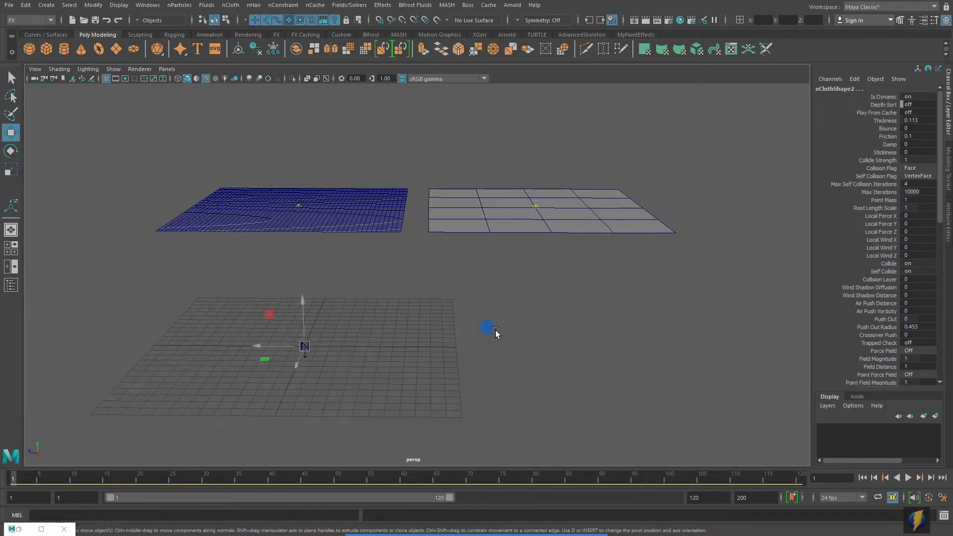
{"action": "right_click_drag", "start_coordinate": [495, 330], "coordinate": [413, 323], "text": "alt"}
{"action": "middle_click_drag", "start_coordinate": [426, 326], "coordinate": [428, 291], "text": "alt"}
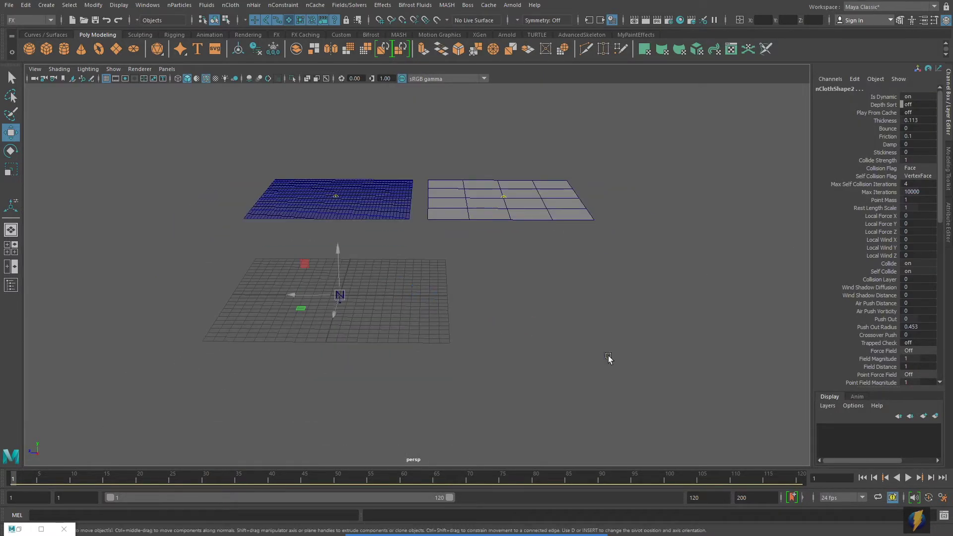
{"action": "left_click", "coordinate": [907, 477]}
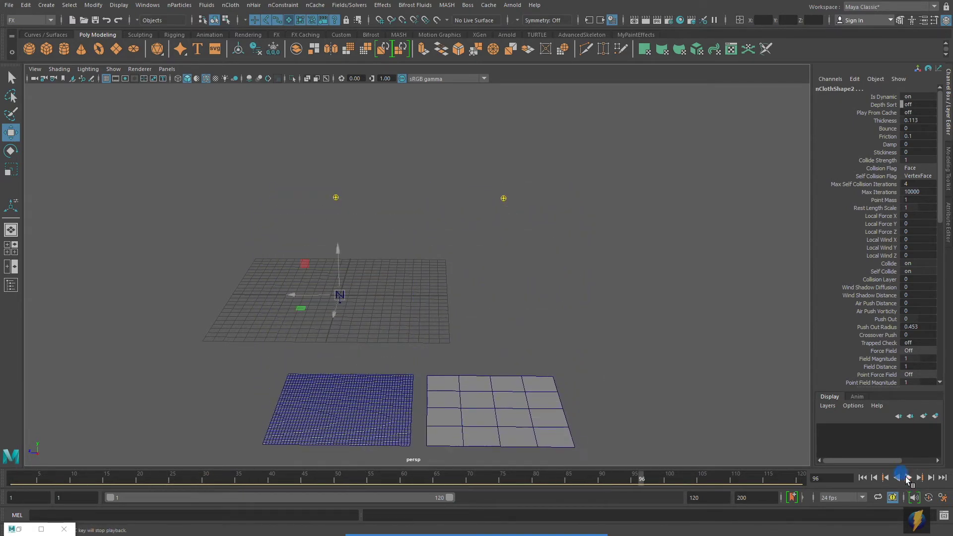
{"action": "left_click", "coordinate": [908, 478]}
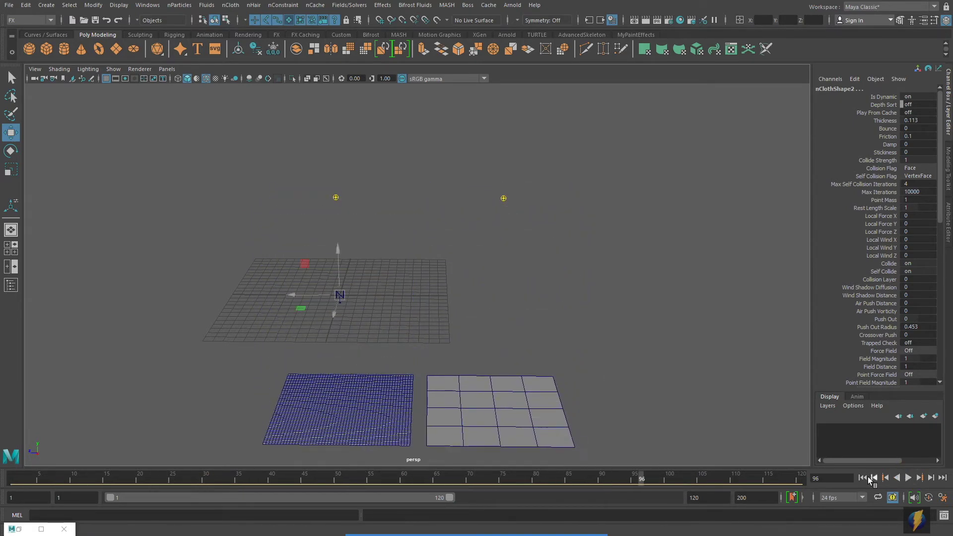
{"action": "left_click", "coordinate": [862, 477]}
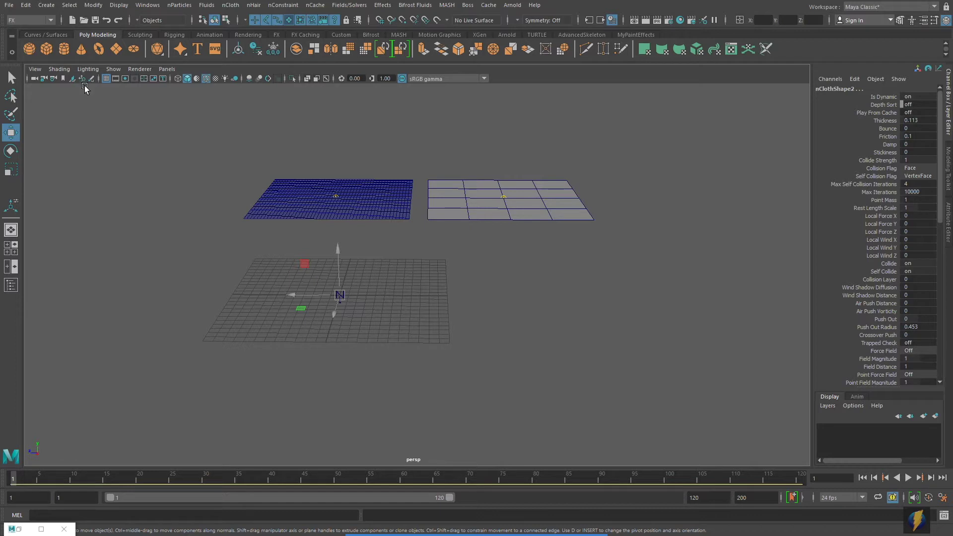
Create a polygon cube at the origin and scale it to 10 in X, Y and Z.
{"action": "left_click", "coordinate": [46, 48]}
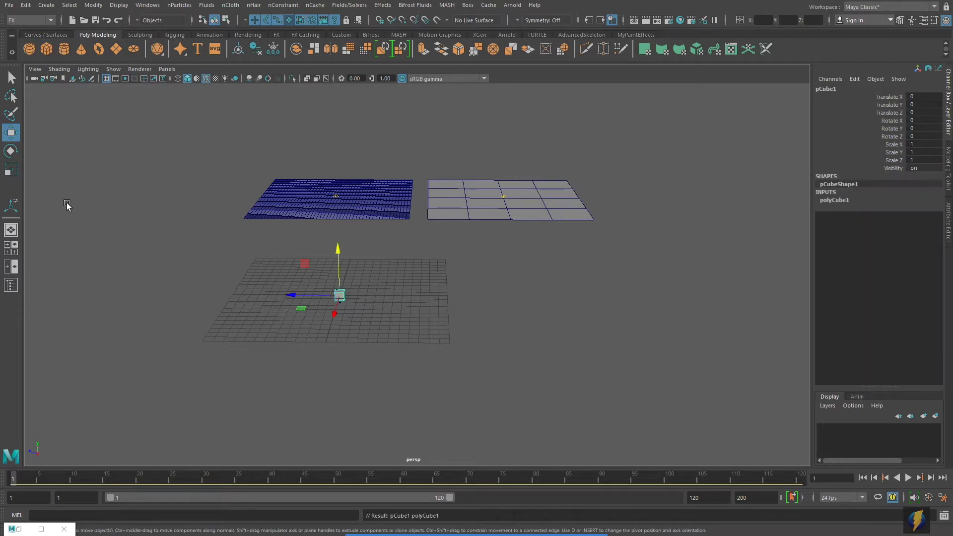
{"action": "key", "text": "r"}
{"action": "left_click_drag", "start_coordinate": [340, 295], "coordinate": [428, 295]}
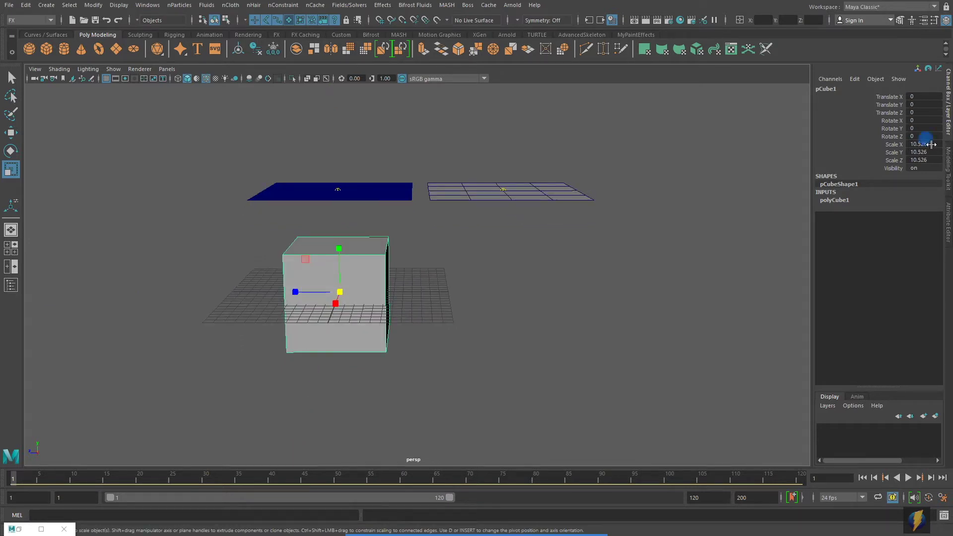
{"action": "left_click_drag", "start_coordinate": [932, 144], "coordinate": [930, 159]}
{"action": "type", "text": "10"}
{"action": "key", "text": "Return"}
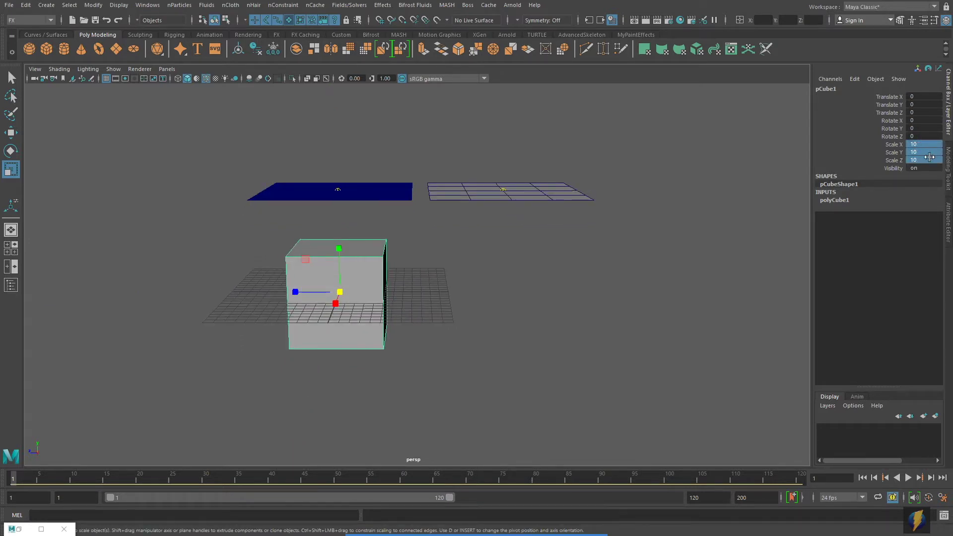
{"action": "left_click_drag", "start_coordinate": [762, 222], "coordinate": [771, 228], "text": "alt"}
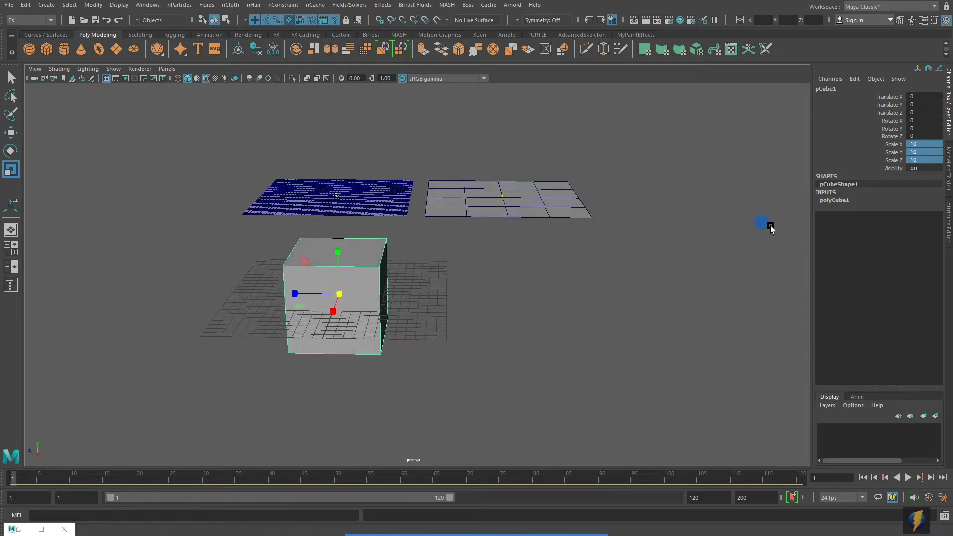
Duplicate the cube and move the copy along Z to about -17.65, beneath the coarse plane.
{"action": "left_click", "coordinate": [11, 133]}
{"action": "key", "text": "ctrl+d"}
{"action": "left_click_drag", "start_coordinate": [299, 297], "coordinate": [492, 266]}
{"action": "right_click_drag", "start_coordinate": [459, 264], "coordinate": [455, 276], "text": "alt"}
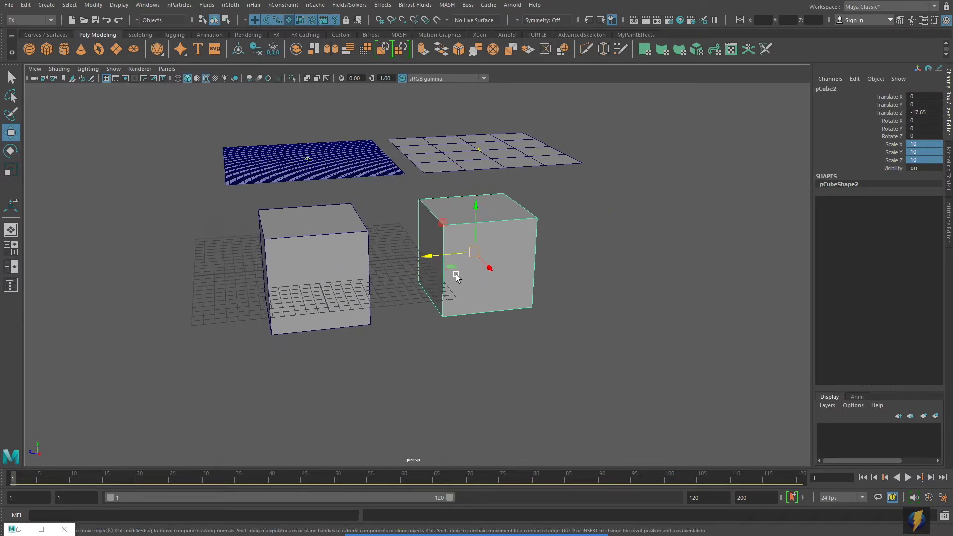
{"action": "middle_click_drag", "start_coordinate": [456, 276], "coordinate": [458, 286], "text": "alt"}
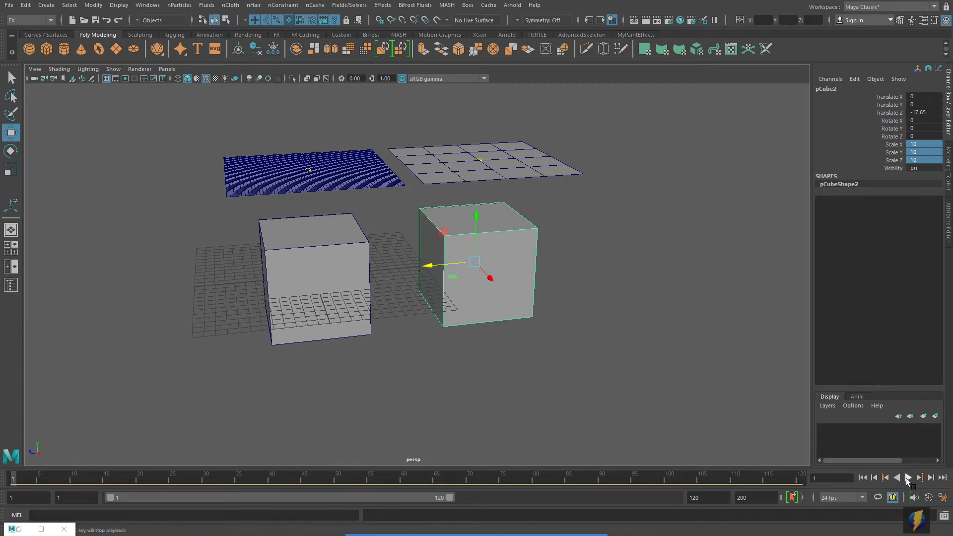
Play the simulation with both cubes under the planes, stop it and return to the first frame.
{"action": "left_click", "coordinate": [908, 478]}
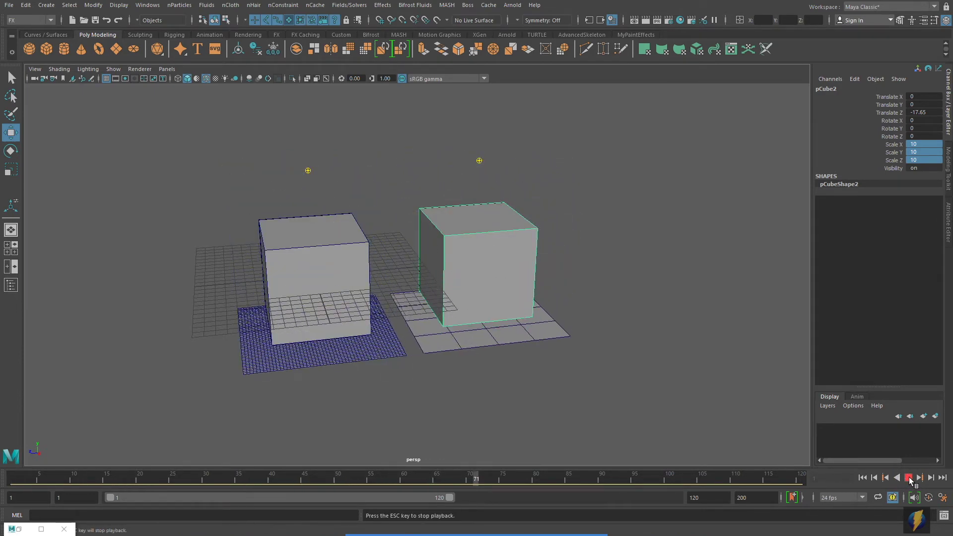
{"action": "left_click", "coordinate": [908, 478]}
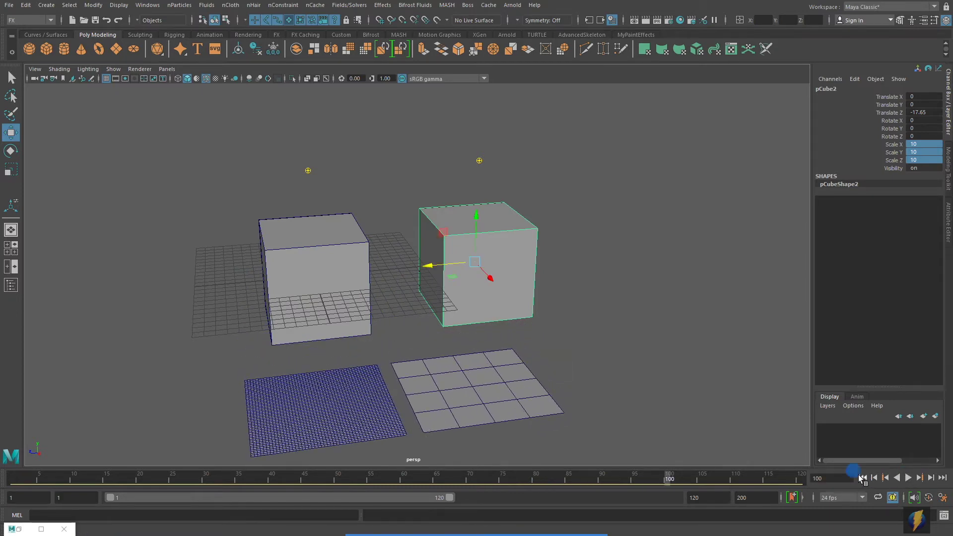
{"action": "left_click", "coordinate": [862, 478]}
Select both cubes and make them nCloth passive colliders.
{"action": "left_click_drag", "start_coordinate": [456, 281], "coordinate": [439, 283], "text": "alt"}
{"action": "right_click_drag", "start_coordinate": [439, 284], "coordinate": [481, 302], "text": "alt"}
{"action": "middle_click_drag", "start_coordinate": [481, 301], "coordinate": [514, 325], "text": "alt"}
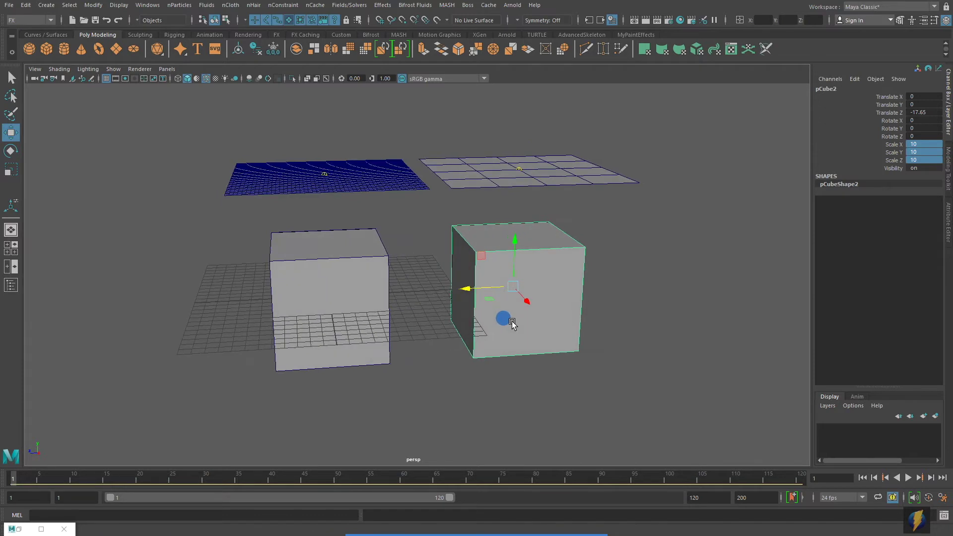
{"action": "left_click", "coordinate": [340, 273], "text": "shift"}
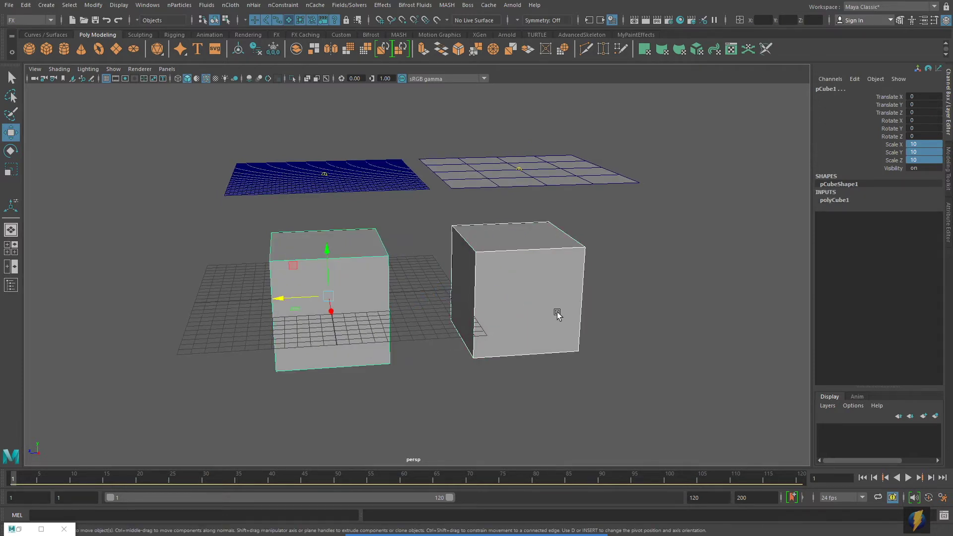
{"action": "left_click", "coordinate": [506, 521]}
{"action": "left_click_drag", "start_coordinate": [170, 323], "coordinate": [231, 11]}
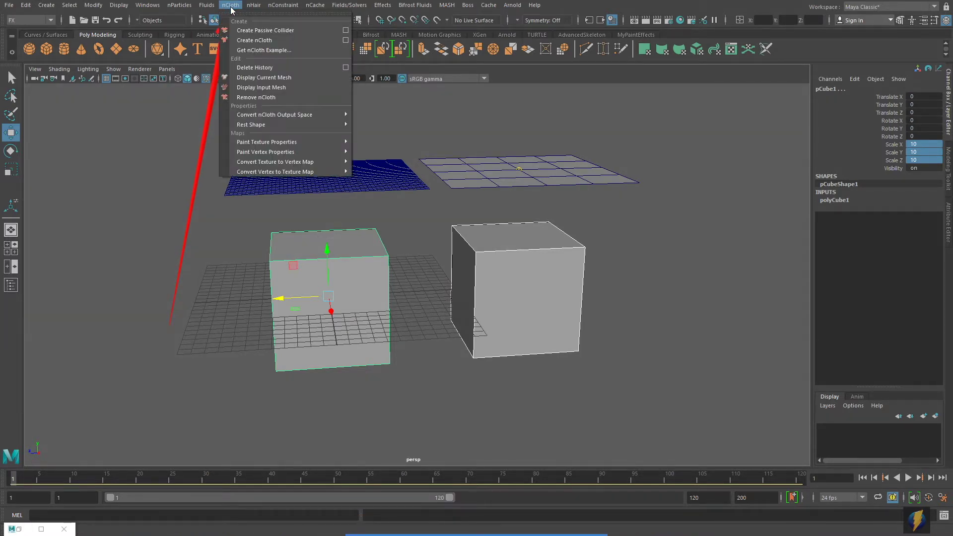
{"action": "left_click", "coordinate": [262, 30]}
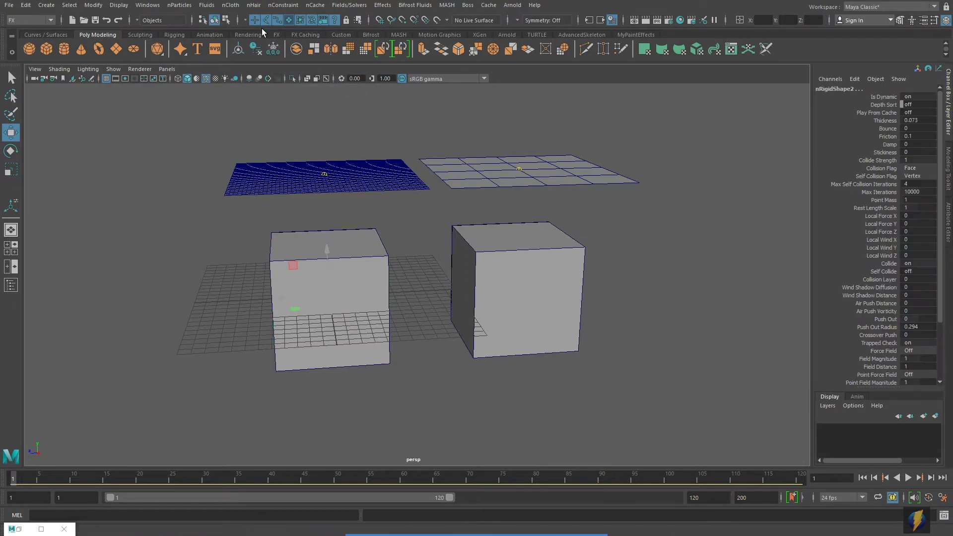
Play the collision simulation, stop it and compare how the dense and coarse planes drape over their cubes.
{"action": "left_click", "coordinate": [907, 477]}
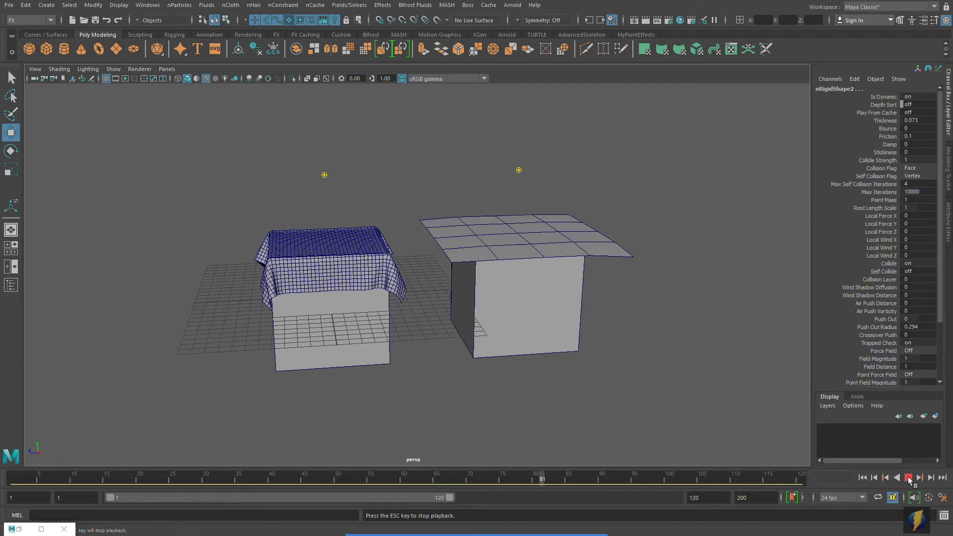
{"action": "left_click", "coordinate": [907, 477]}
{"action": "left_click_drag", "start_coordinate": [465, 318], "coordinate": [487, 323], "text": "alt"}
{"action": "right_click_drag", "start_coordinate": [451, 317], "coordinate": [474, 315], "text": "alt"}
{"action": "left_click_drag", "start_coordinate": [474, 315], "coordinate": [471, 313], "text": "alt"}
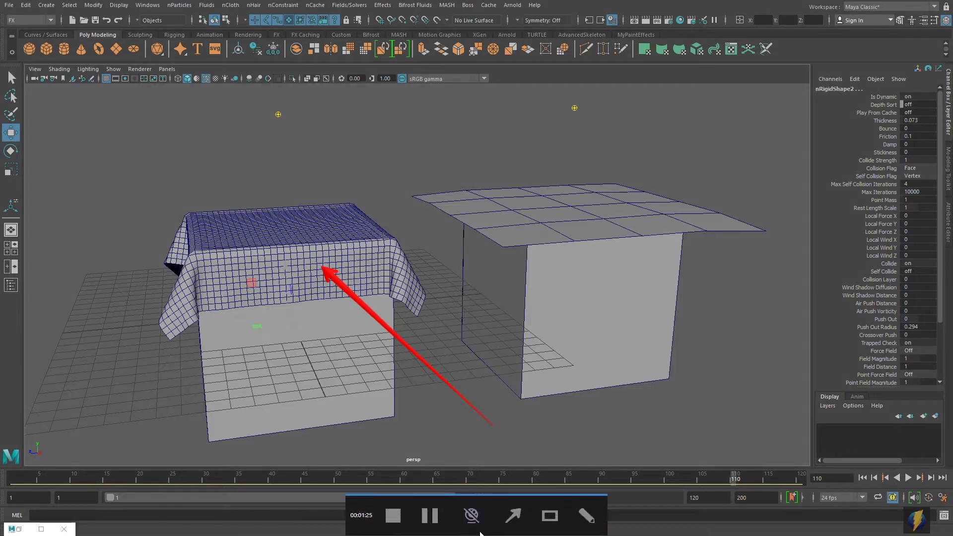
{"action": "left_click_drag", "start_coordinate": [445, 401], "coordinate": [491, 241]}
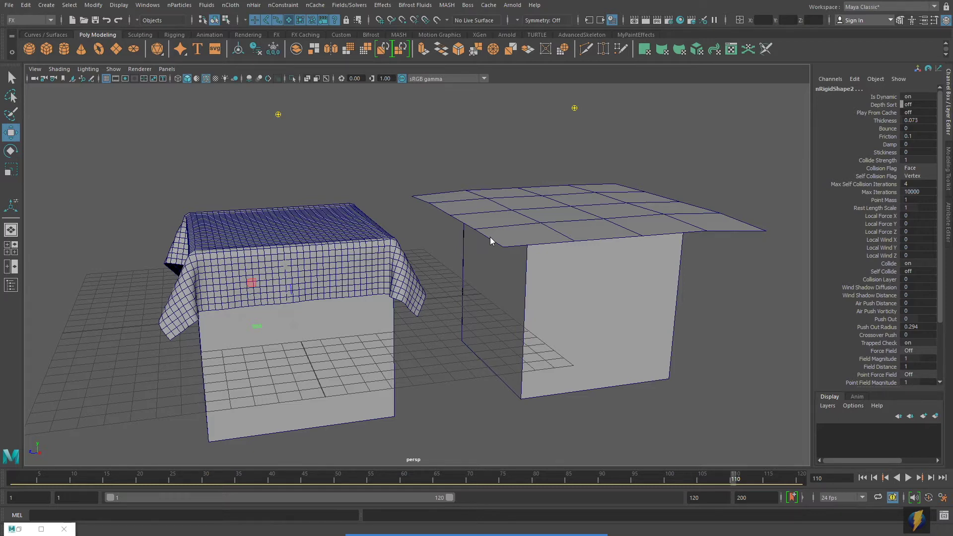
Delete the duplicated cube and the coarse plane above it.
{"action": "right_click_drag", "start_coordinate": [591, 242], "coordinate": [552, 240], "text": "alt"}
{"action": "mouse_move", "coordinate": [552, 240]}
{"action": "left_mouse_down", "text": "alt"}
{"action": "mouse_move", "coordinate": [580, 238]}
{"action": "mouse_move", "coordinate": [560, 238]}
{"action": "left_mouse_up", "text": "alt"}
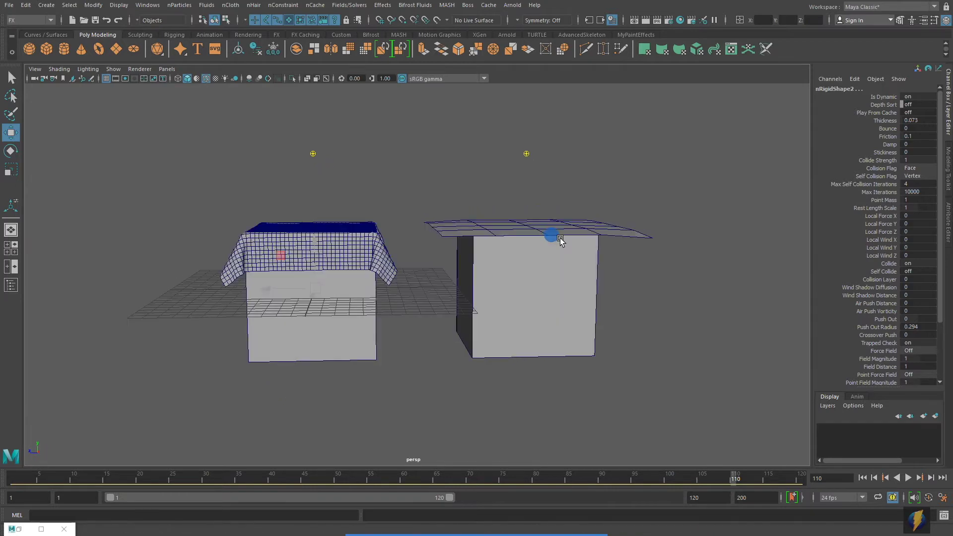
{"action": "left_click", "coordinate": [575, 292]}
{"action": "left_click_drag", "start_coordinate": [578, 294], "coordinate": [610, 298], "text": "alt"}
{"action": "key", "text": "Delete"}
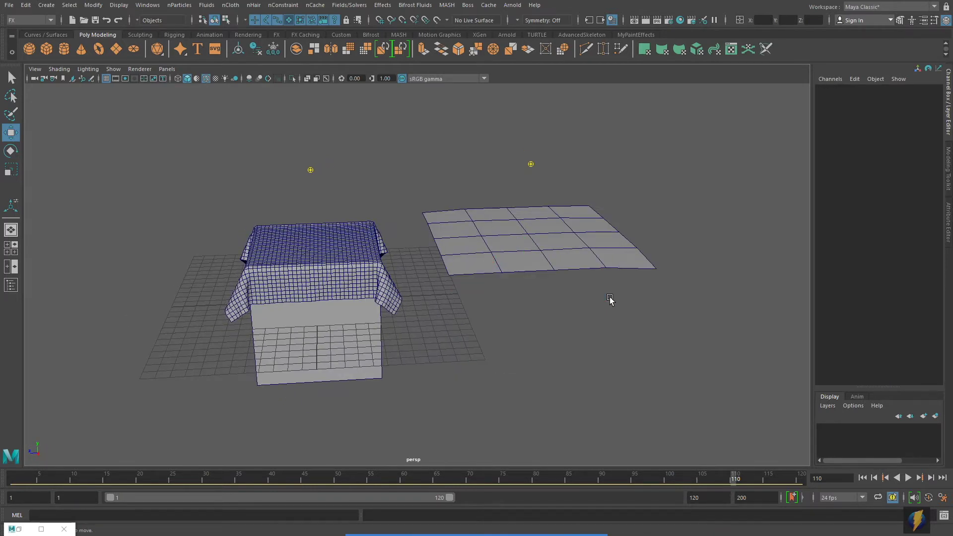
{"action": "left_click", "coordinate": [567, 247]}
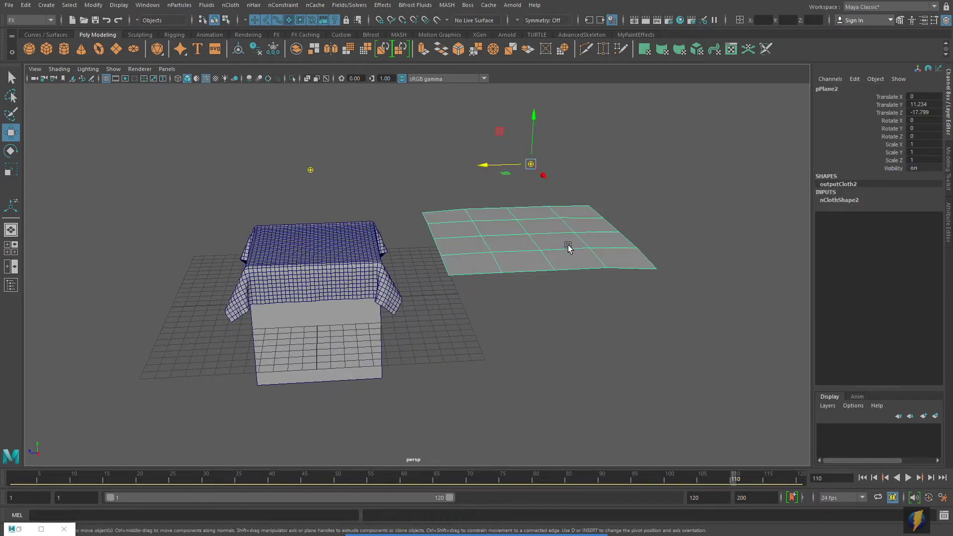
{"action": "key", "text": "Delete"}
Move the remaining cube out from under the draped cloth, along Z to about -18.5.
{"action": "mouse_move", "coordinate": [534, 296]}
{"action": "left_mouse_down", "text": "alt"}
{"action": "mouse_move", "coordinate": [529, 269]}
{"action": "mouse_move", "coordinate": [534, 284]}
{"action": "left_mouse_up", "text": "alt"}
{"action": "right_click_drag", "start_coordinate": [534, 284], "coordinate": [541, 300], "text": "alt"}
{"action": "left_click", "coordinate": [420, 298]}
{"action": "left_click_drag", "start_coordinate": [552, 285], "coordinate": [525, 311], "text": "alt"}
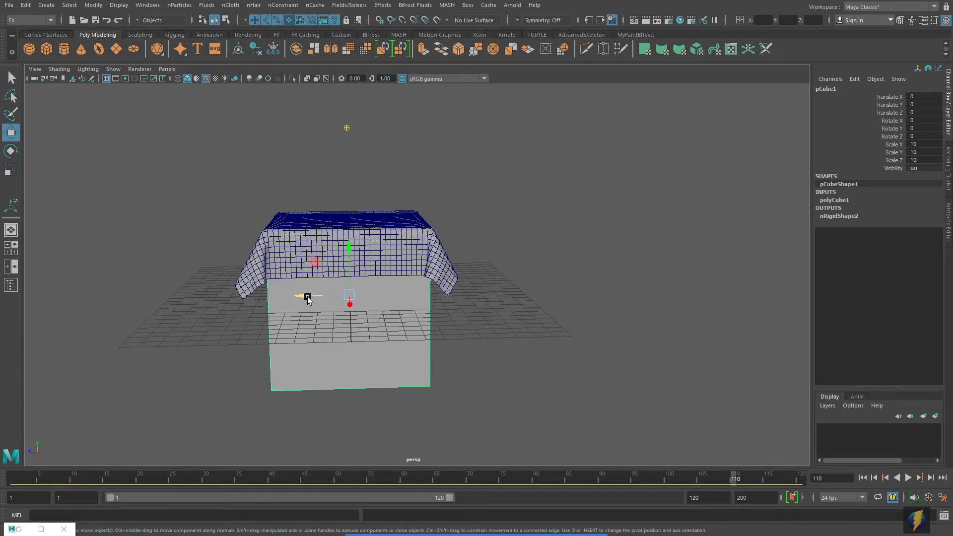
{"action": "left_click_drag", "start_coordinate": [306, 296], "coordinate": [564, 292]}
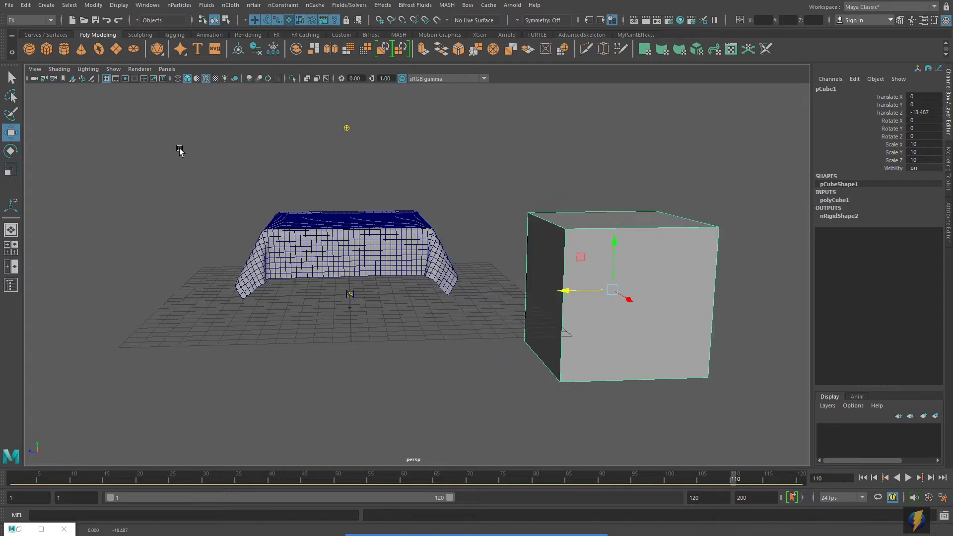
Create a polygon cylinder at the origin and scale it uniformly to about 4.47, checking its size in the side view.
{"action": "left_click", "coordinate": [64, 49]}
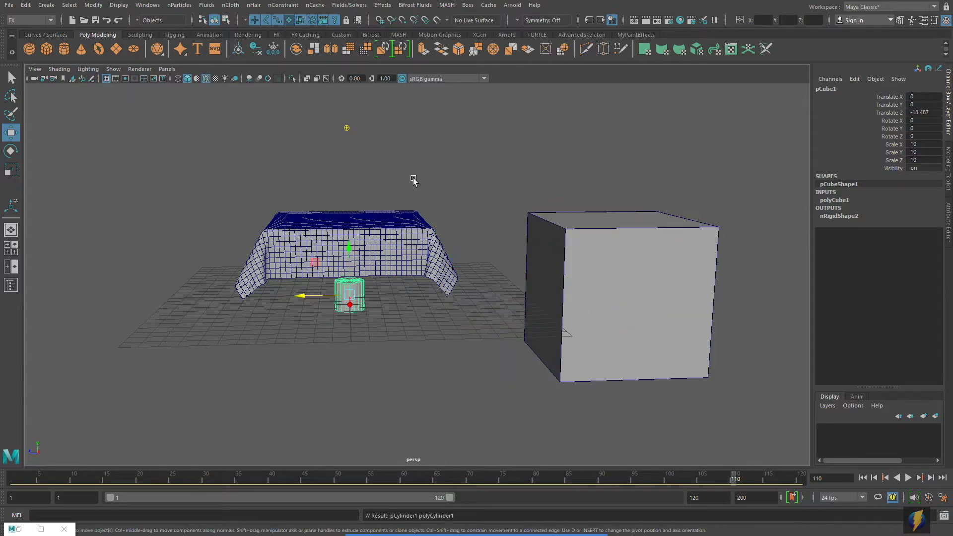
{"action": "key", "text": "r"}
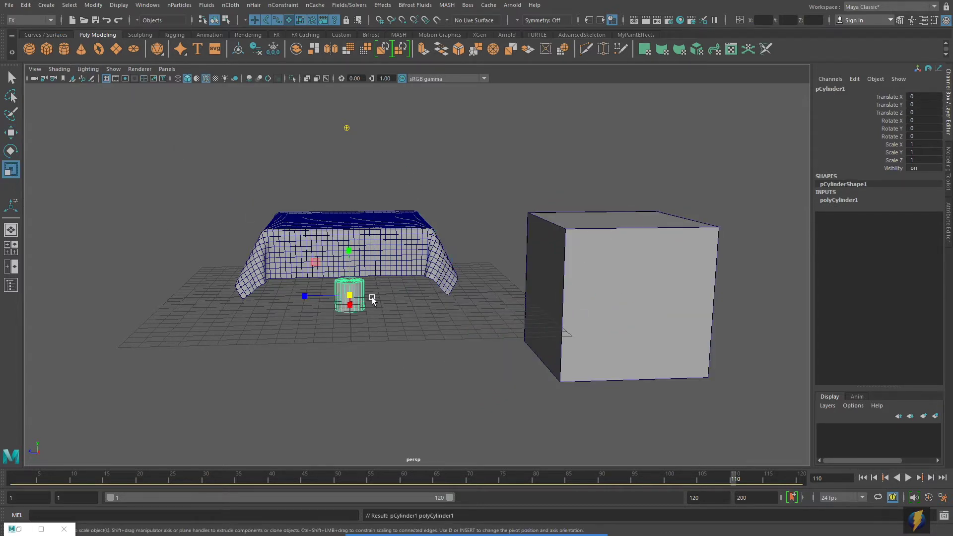
{"action": "left_click_drag", "start_coordinate": [350, 295], "coordinate": [449, 311]}
{"action": "key", "text": "space"}
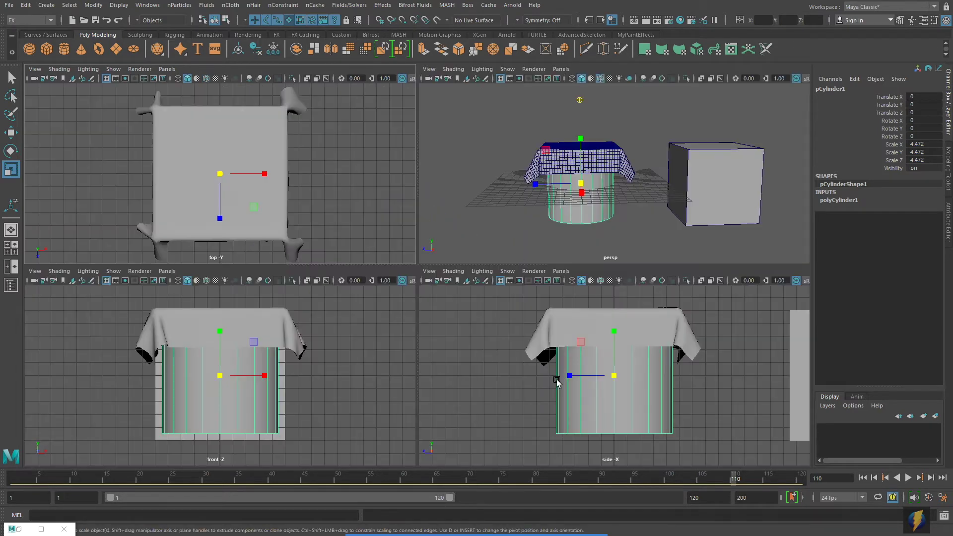
{"action": "key", "text": "space"}
{"action": "key", "text": "4"}
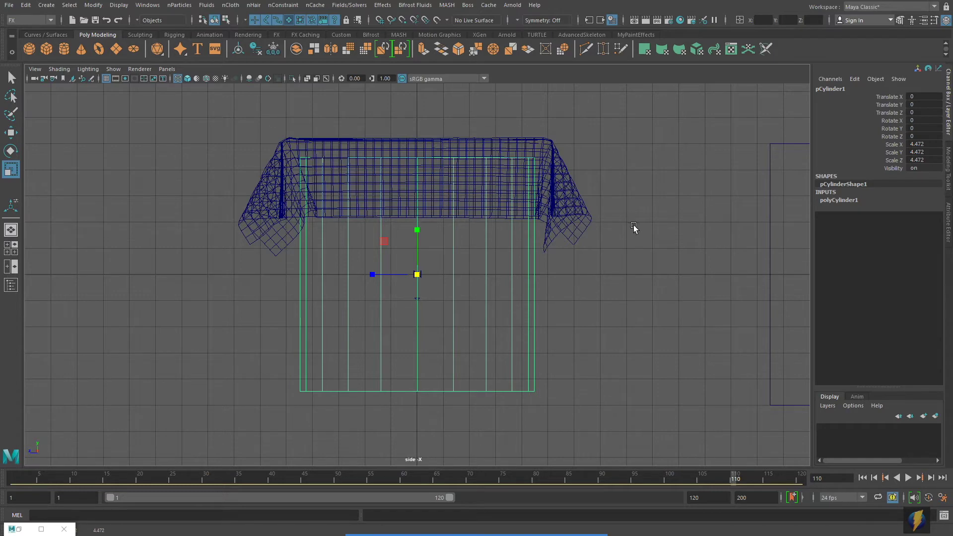
{"action": "key", "text": "space"}
{"action": "key", "text": "space"}
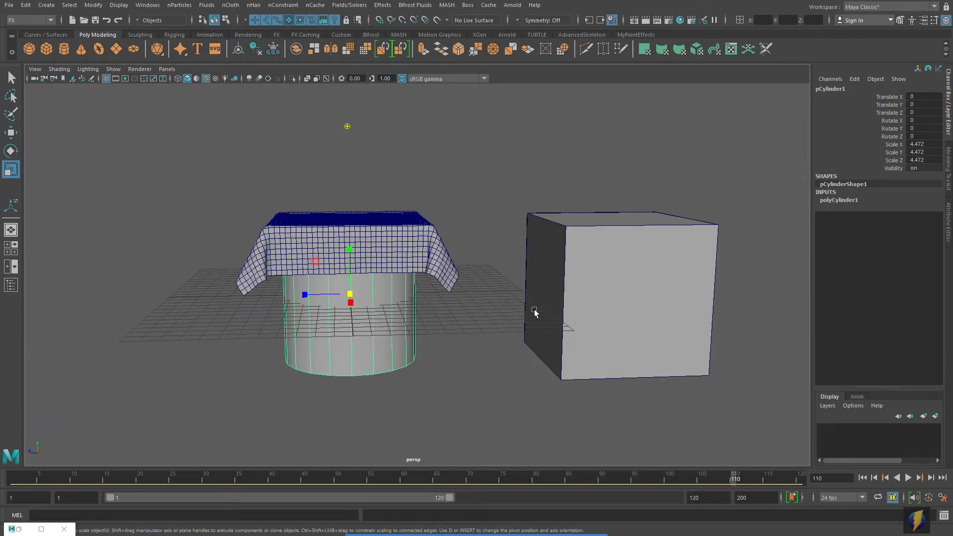
Return to the first frame and make the cylinder an nCloth passive collider.
{"action": "left_click", "coordinate": [862, 477]}
{"action": "left_click_drag", "start_coordinate": [455, 306], "coordinate": [459, 332], "text": "alt"}
{"action": "left_click", "coordinate": [451, 304]}
{"action": "left_click", "coordinate": [408, 308]}
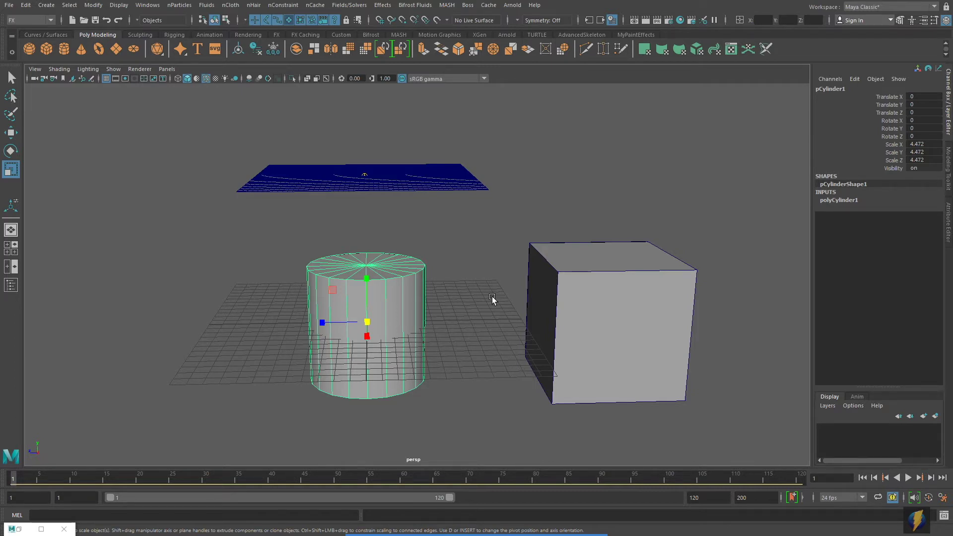
{"action": "left_click", "coordinate": [230, 5]}
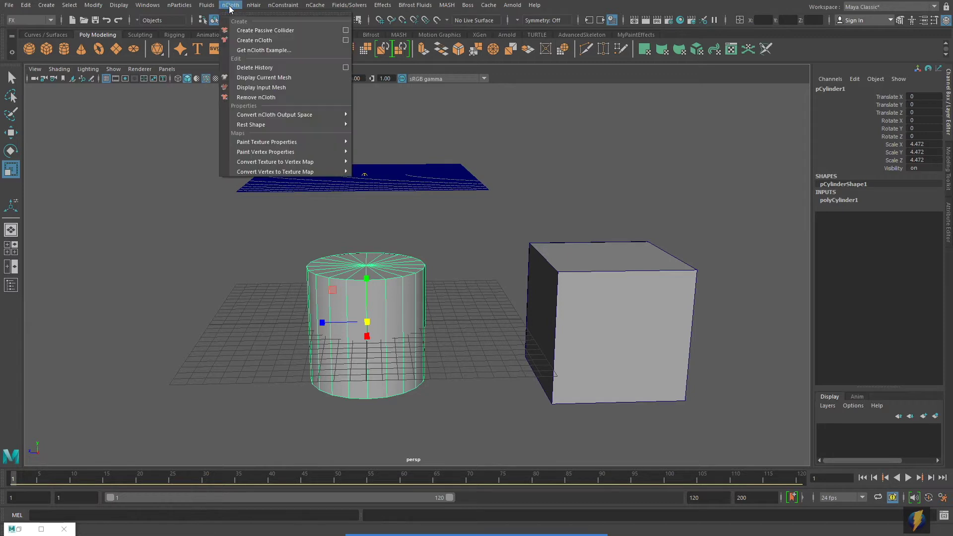
{"action": "left_click", "coordinate": [278, 31]}
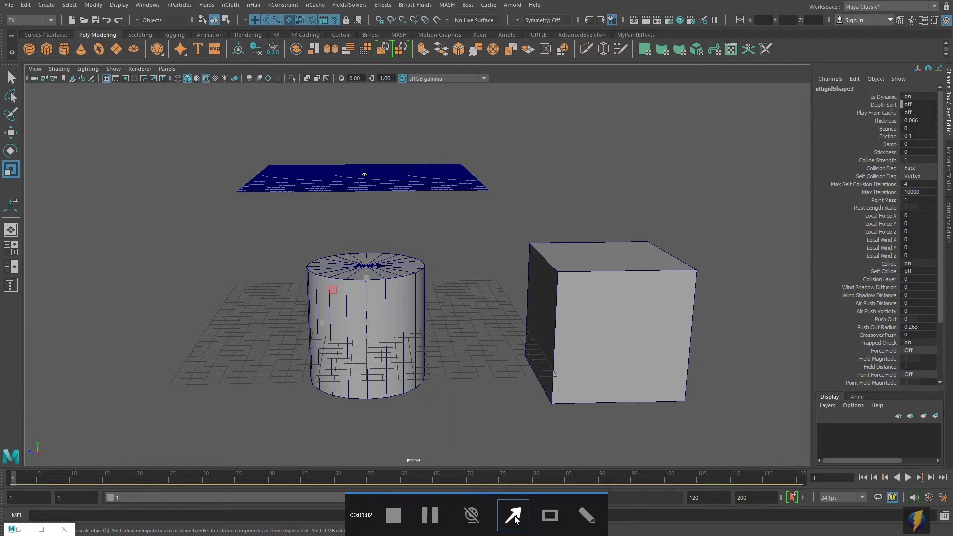
{"action": "mouse_move", "coordinate": [225, 276]}
{"action": "left_mouse_down"}
{"action": "mouse_move", "coordinate": [70, 405]}
{"action": "mouse_move", "coordinate": [29, 453]}
{"action": "left_mouse_up"}
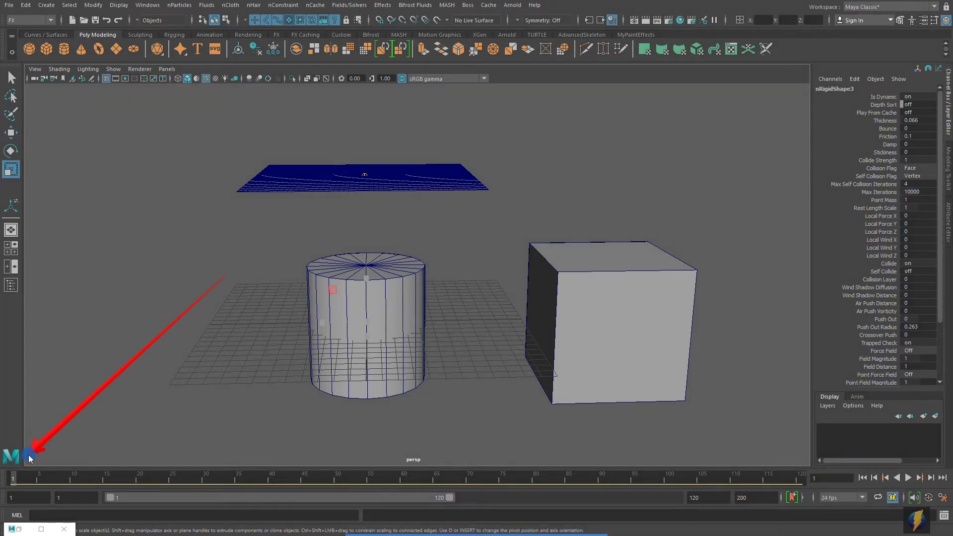
Play the simulation of the dense plane falling on the cylinder, stop it and examine the cloth folds from several angles.
{"action": "left_click", "coordinate": [908, 478]}
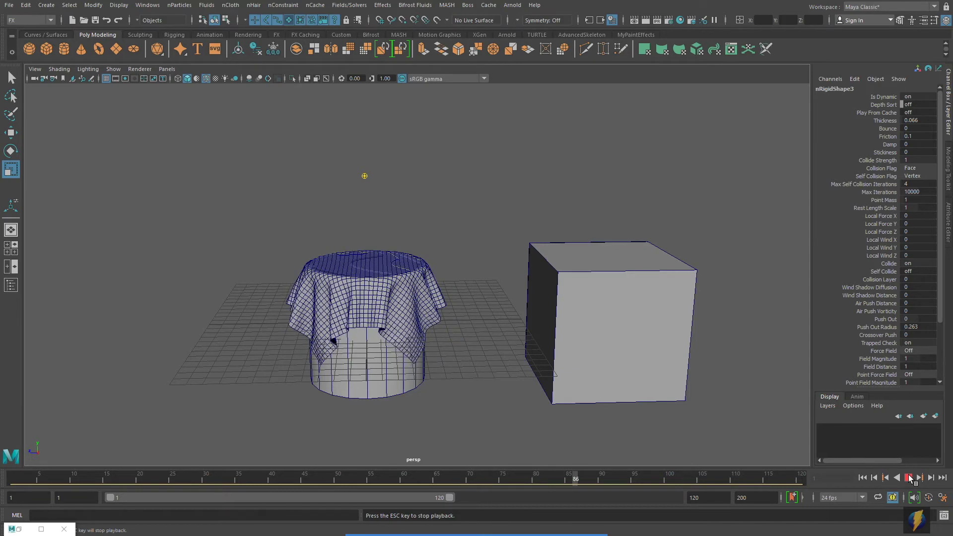
{"action": "left_click", "coordinate": [909, 478]}
{"action": "left_click_drag", "start_coordinate": [434, 330], "coordinate": [489, 322], "text": "alt"}
{"action": "right_click_drag", "start_coordinate": [489, 322], "coordinate": [555, 284], "text": "alt"}
{"action": "middle_click_drag", "start_coordinate": [496, 288], "coordinate": [525, 238], "text": "alt"}
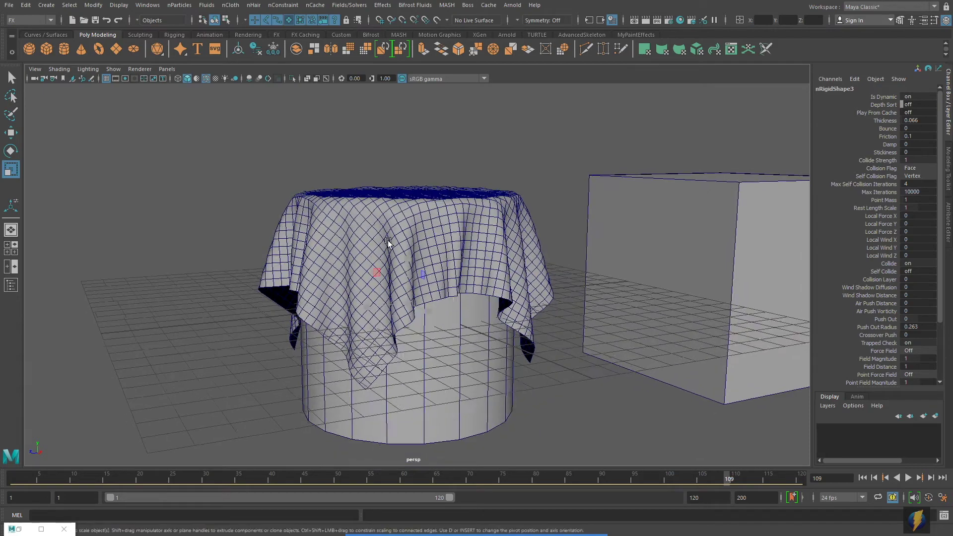
{"action": "right_click_drag", "start_coordinate": [481, 270], "coordinate": [533, 244], "text": "alt"}
{"action": "left_click_drag", "start_coordinate": [532, 240], "coordinate": [448, 235], "text": "alt"}
{"action": "right_click_drag", "start_coordinate": [531, 228], "coordinate": [379, 224], "text": "alt"}
{"action": "left_click_drag", "start_coordinate": [380, 224], "coordinate": [426, 218], "text": "alt"}
{"action": "right_click_drag", "start_coordinate": [427, 218], "coordinate": [455, 208], "text": "alt"}
{"action": "middle_click_drag", "start_coordinate": [455, 209], "coordinate": [457, 184], "text": "alt"}
{"action": "right_click_drag", "start_coordinate": [469, 189], "coordinate": [440, 196], "text": "alt"}
{"action": "middle_click_drag", "start_coordinate": [466, 198], "coordinate": [446, 204], "text": "alt"}
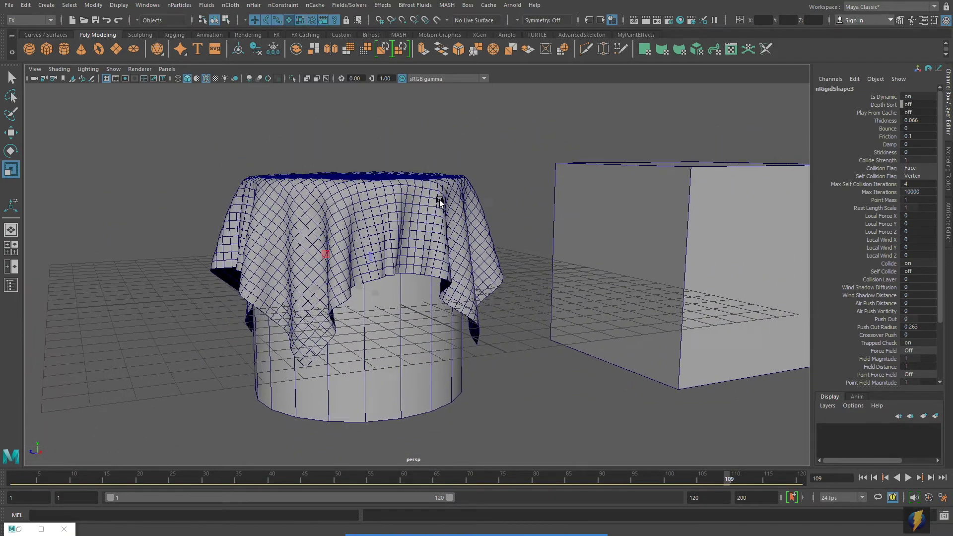
Save the scene Cloth01.mb and return to the first frame.
{"action": "key", "text": "ctrl+s"}
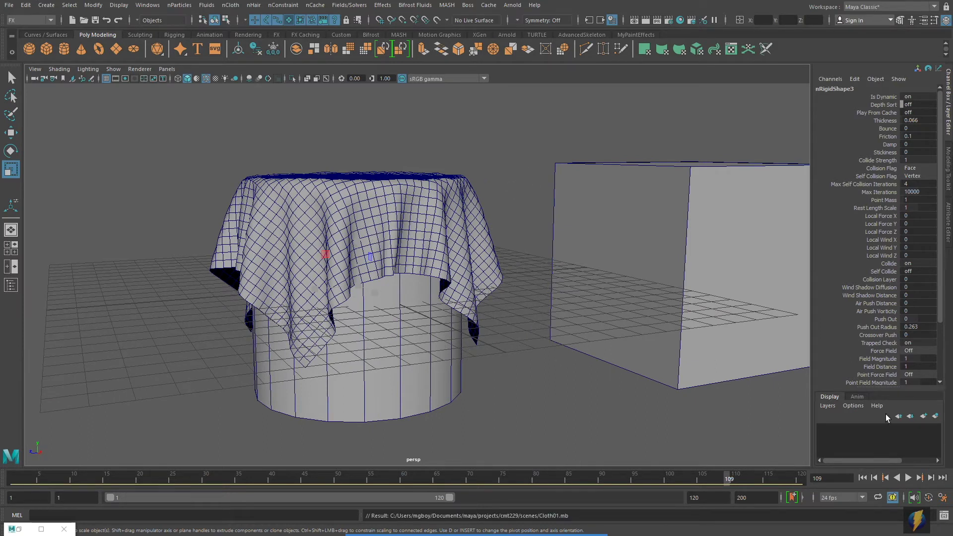
{"action": "left_click", "coordinate": [863, 478]}
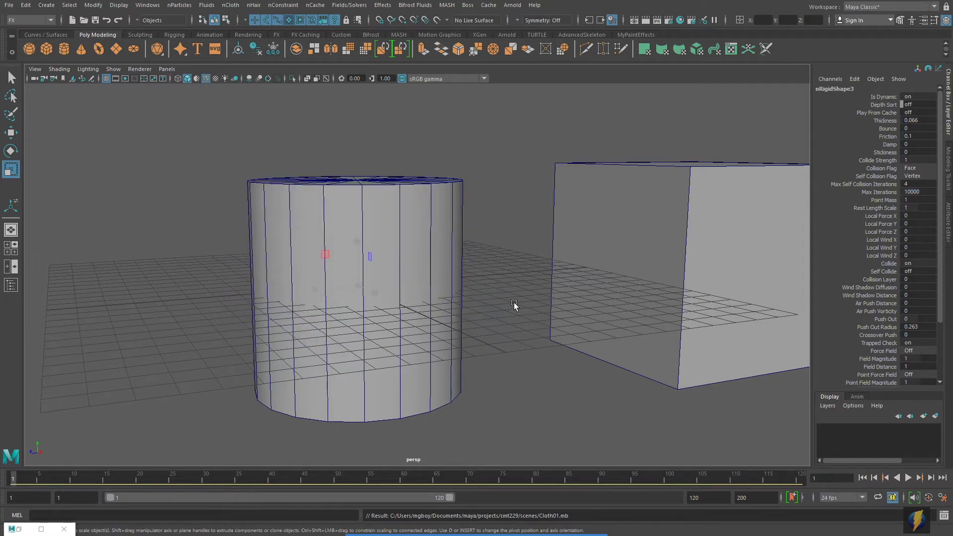
Switch to the Modeling menu set and examine the cloth plane's UV layout in the UV Editor.
{"action": "right_click_drag", "start_coordinate": [569, 284], "coordinate": [355, 281], "text": "alt"}
{"action": "left_click_drag", "start_coordinate": [364, 226], "coordinate": [383, 271], "text": "alt"}
{"action": "left_click", "coordinate": [421, 187]}
{"action": "left_click_drag", "start_coordinate": [461, 204], "coordinate": [463, 282], "text": "alt"}
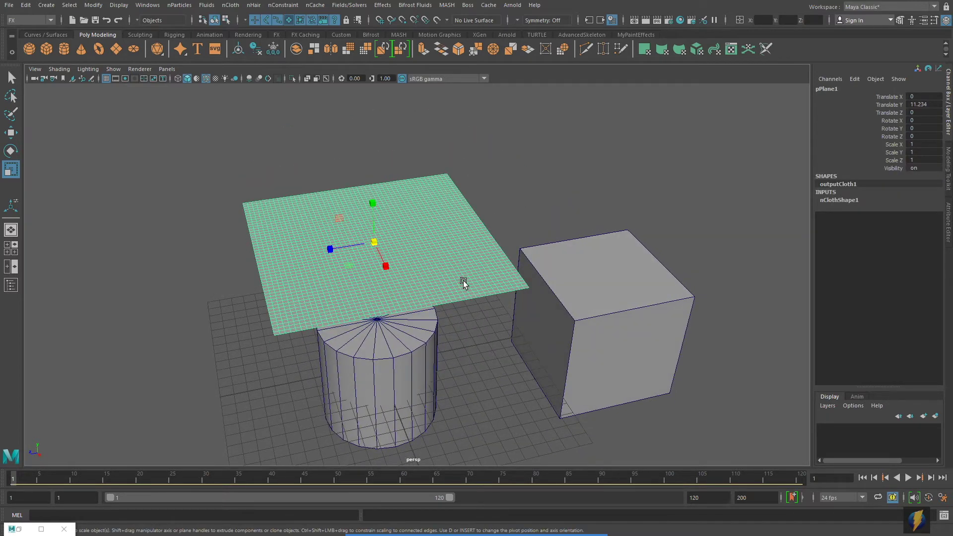
{"action": "left_click", "coordinate": [50, 20]}
{"action": "left_click", "coordinate": [30, 30]}
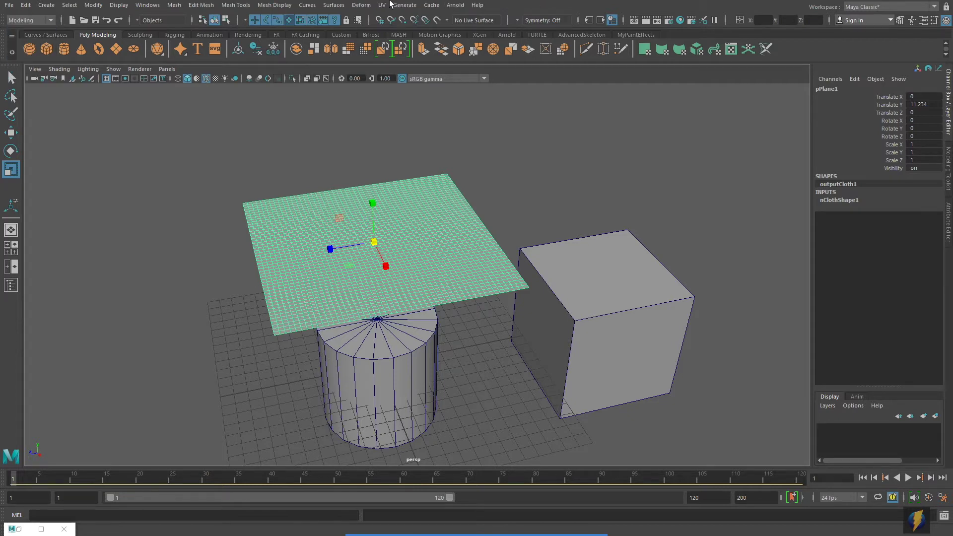
{"action": "left_click", "coordinate": [390, 3]}
{"action": "left_click", "coordinate": [391, 22]}
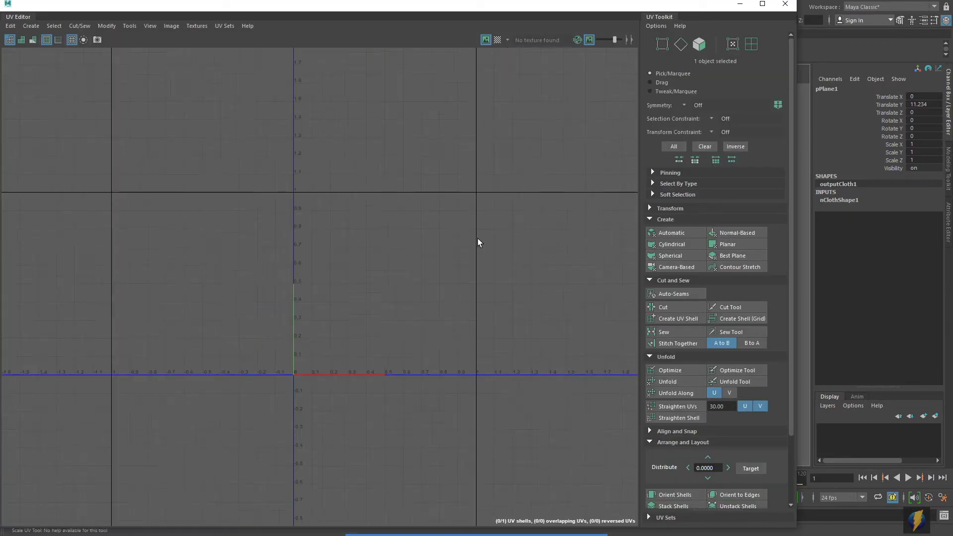
{"action": "left_click_drag", "start_coordinate": [436, 24], "coordinate": [521, 95]}
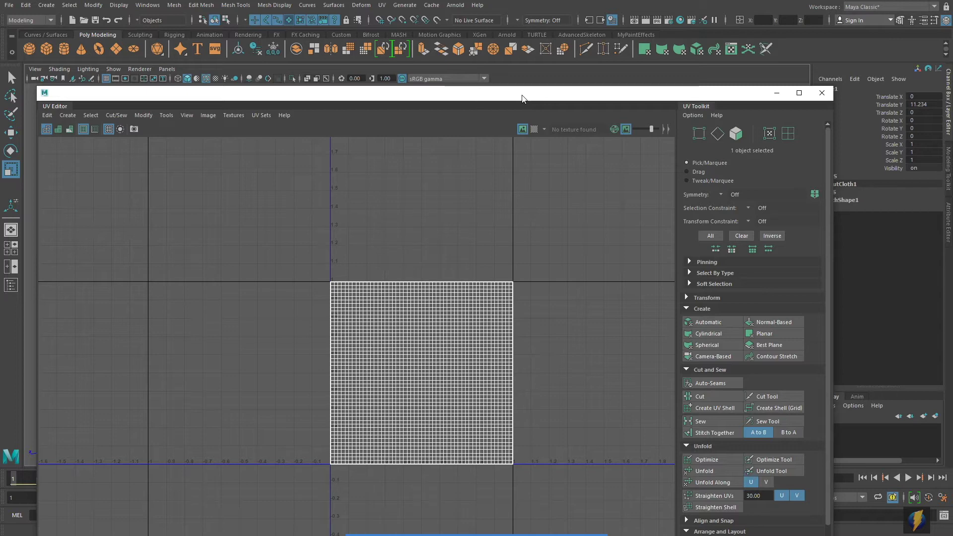
{"action": "left_click", "coordinate": [822, 93]}
Open the Hypershade and create a new Lambert material.
{"action": "left_click", "coordinate": [680, 20]}
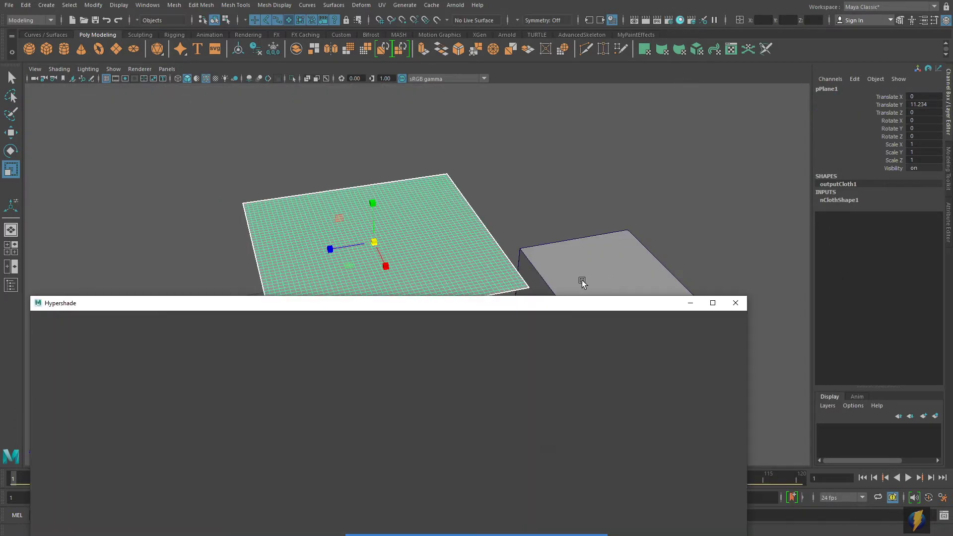
{"action": "left_click_drag", "start_coordinate": [564, 304], "coordinate": [672, 150]}
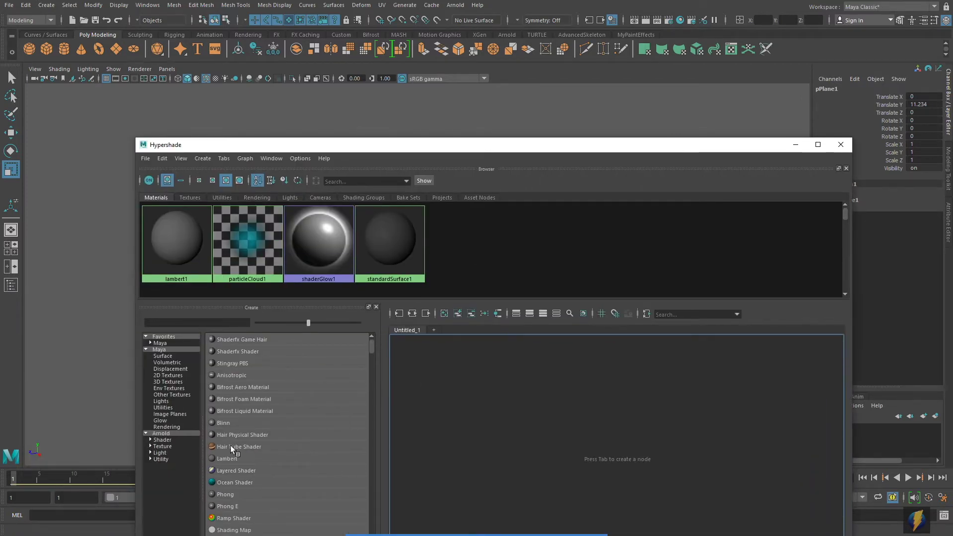
{"action": "left_click", "coordinate": [231, 458]}
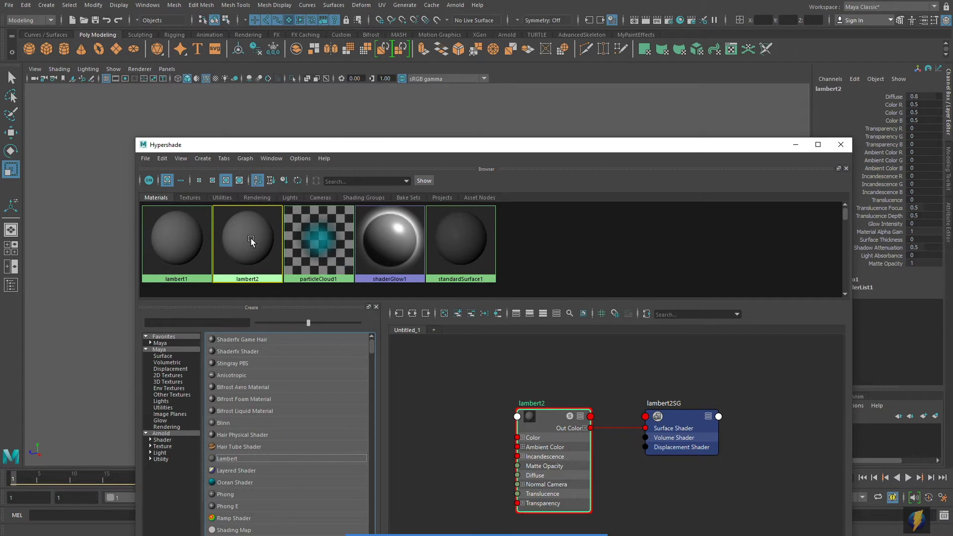
Rename the new Lambert material to tableCloth_lambert2.
{"action": "left_click_drag", "start_coordinate": [331, 144], "coordinate": [332, 196]}
{"action": "left_click", "coordinate": [842, 88]}
{"action": "left_click", "coordinate": [817, 87]}
{"action": "type", "text": "lab"}
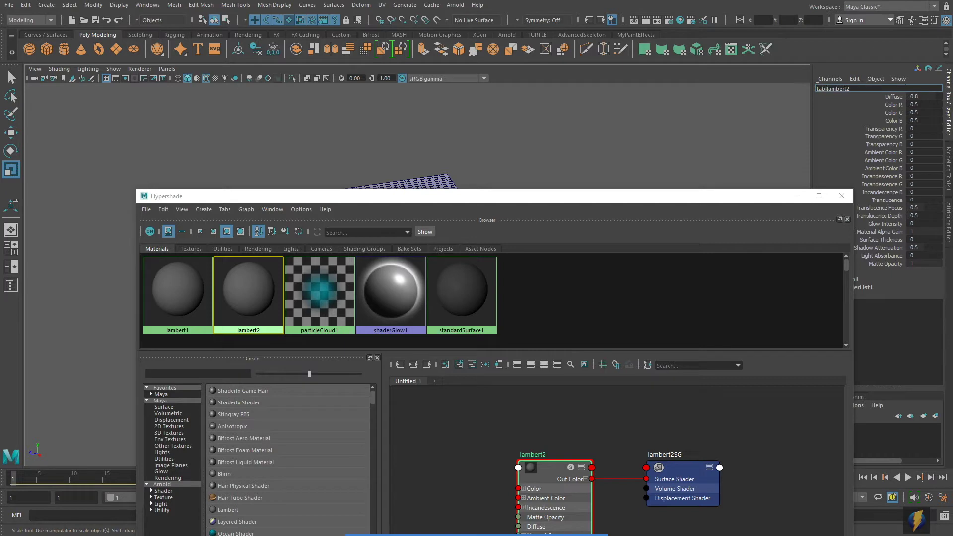
{"action": "type", "text": "leCloth"}
{"action": "key", "text": "Return"}
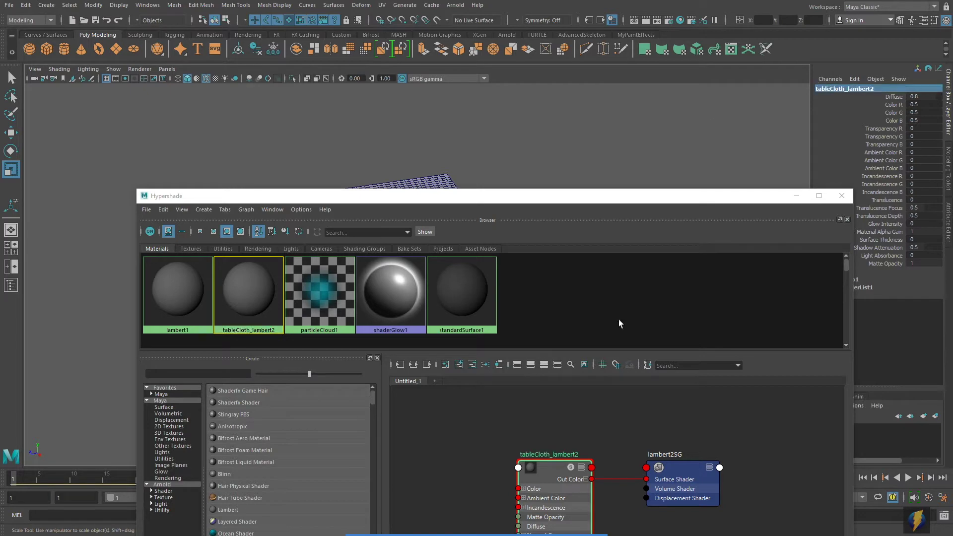
Connect a Ramp texture to the Color of tableCloth_lambert2 and move the ramp's black marker to position 0.254.
{"action": "double_click", "coordinate": [256, 299]}
{"action": "left_click", "coordinate": [796, 195]}
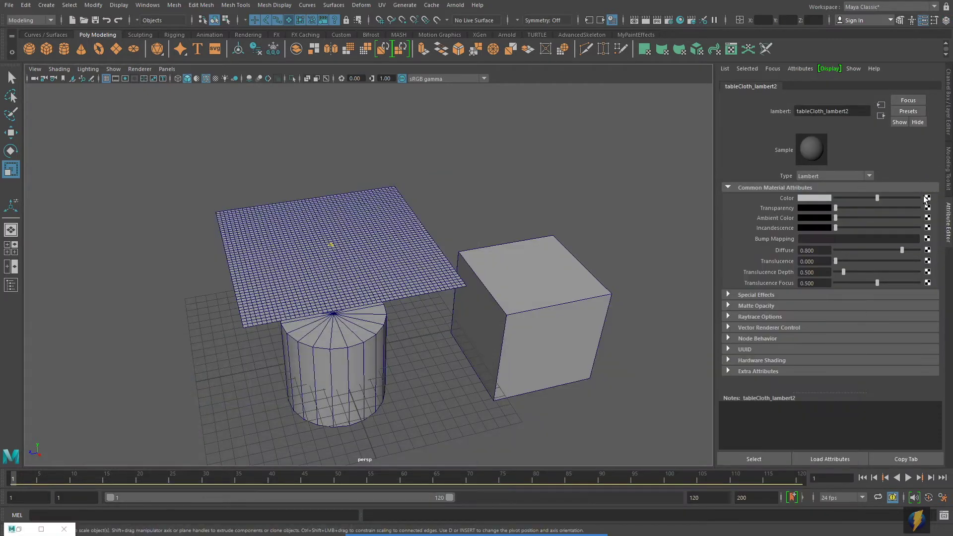
{"action": "left_click", "coordinate": [928, 198]}
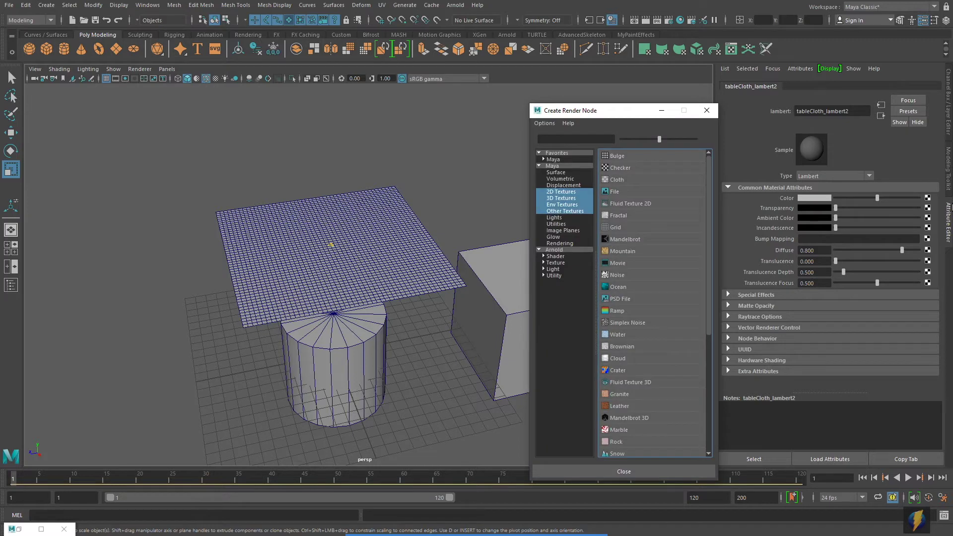
{"action": "left_click", "coordinate": [614, 311]}
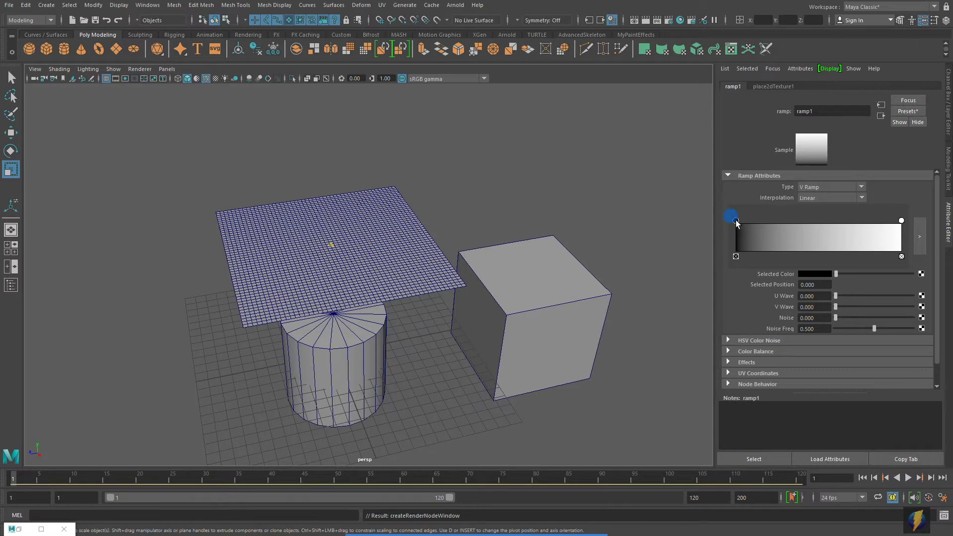
{"action": "left_click_drag", "start_coordinate": [736, 220], "coordinate": [778, 221]}
Assign tableCloth_lambert2 to the cloth plane and turn on textured display in the viewport.
{"action": "left_click", "coordinate": [679, 20]}
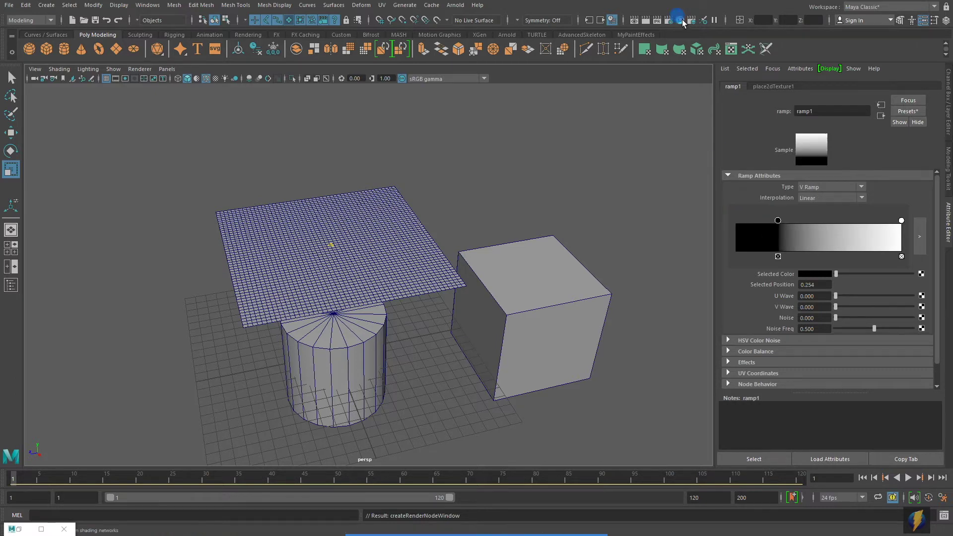
{"action": "left_click_drag", "start_coordinate": [495, 202], "coordinate": [526, 314]}
{"action": "middle_click_drag", "start_coordinate": [493, 403], "coordinate": [383, 207]}
{"action": "left_click", "coordinate": [826, 307]}
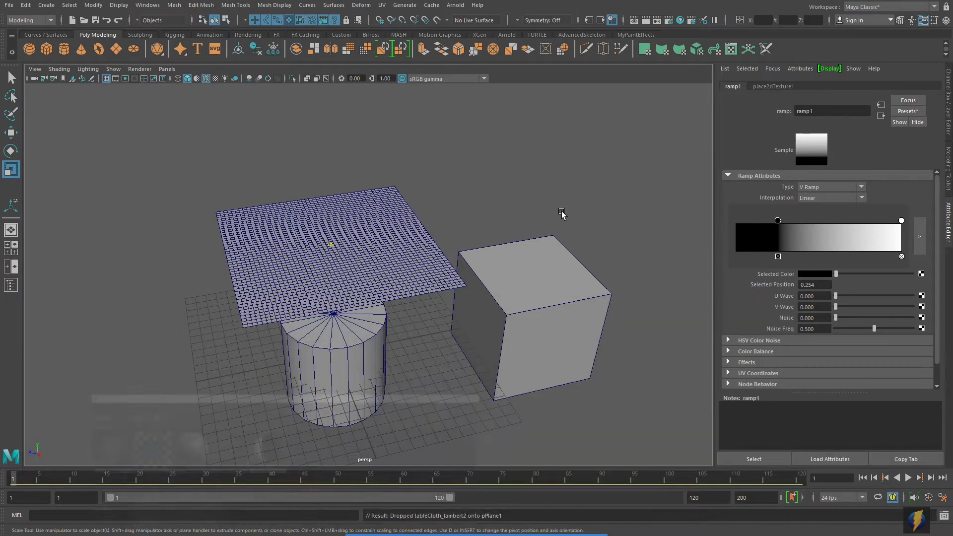
{"action": "key", "text": "6"}
{"action": "left_click_drag", "start_coordinate": [485, 222], "coordinate": [436, 231], "text": "alt"}
{"action": "right_click_drag", "start_coordinate": [437, 231], "coordinate": [479, 234], "text": "alt"}
{"action": "middle_click_drag", "start_coordinate": [479, 234], "coordinate": [506, 236], "text": "alt"}
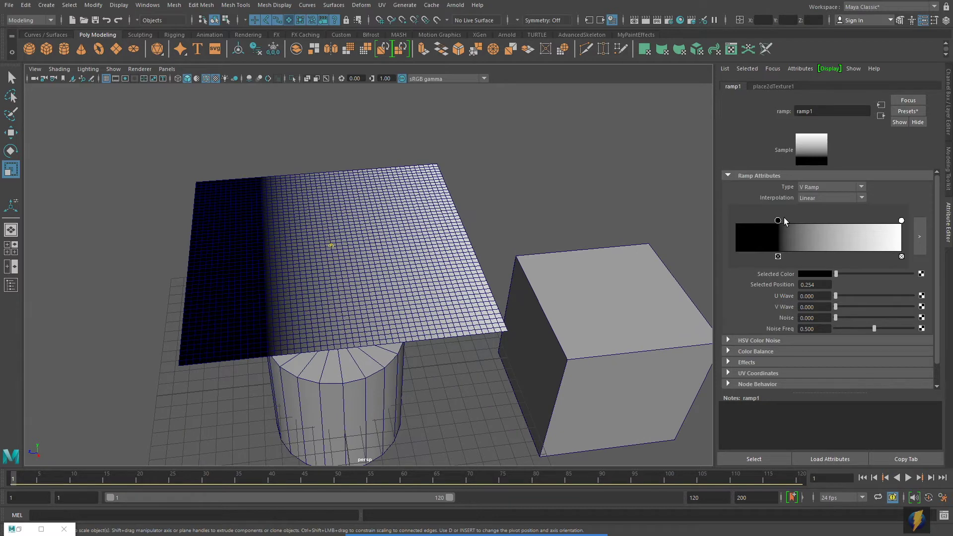
Set the ramp's interpolation to None and place the black marker at 0 and the white marker at about the middle.
{"action": "left_click_drag", "start_coordinate": [779, 222], "coordinate": [819, 242]}
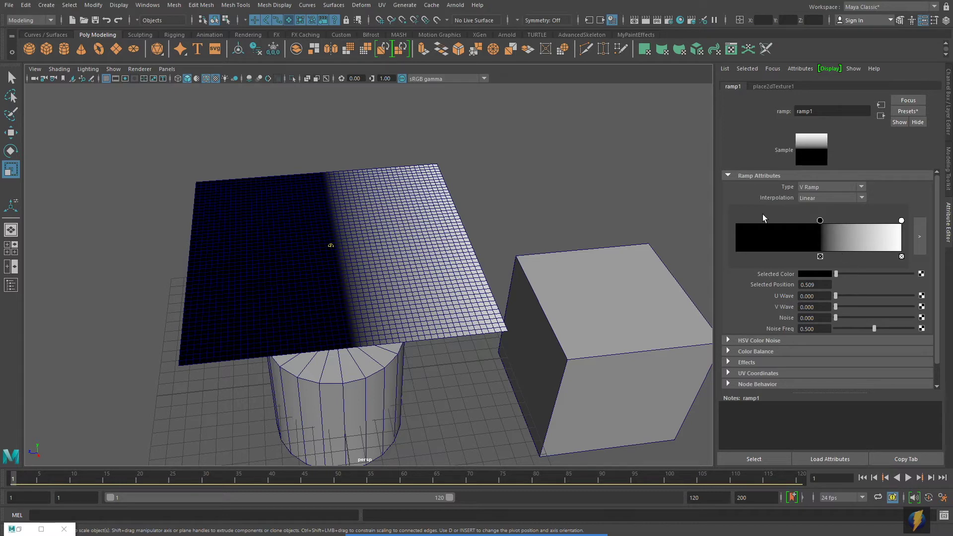
{"action": "left_click", "coordinate": [862, 198]}
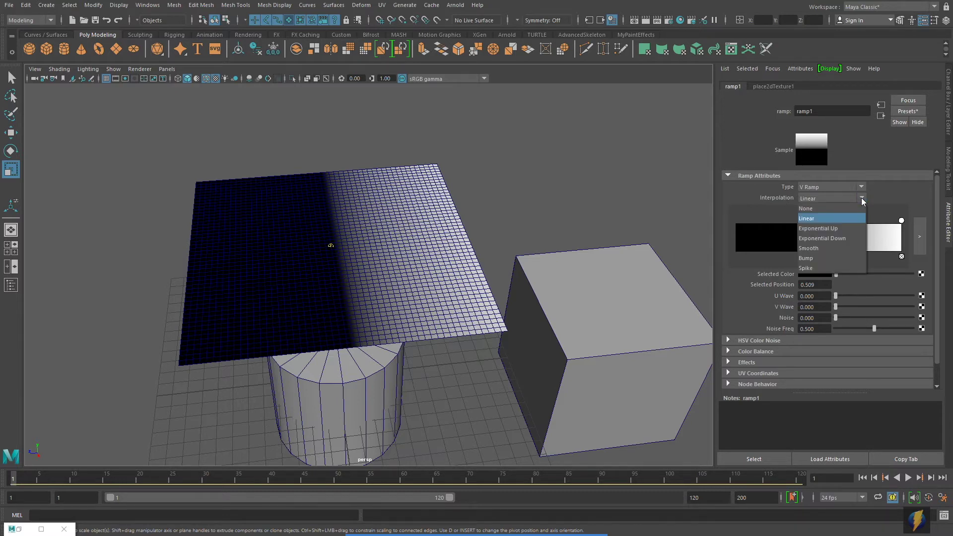
{"action": "left_click", "coordinate": [820, 209]}
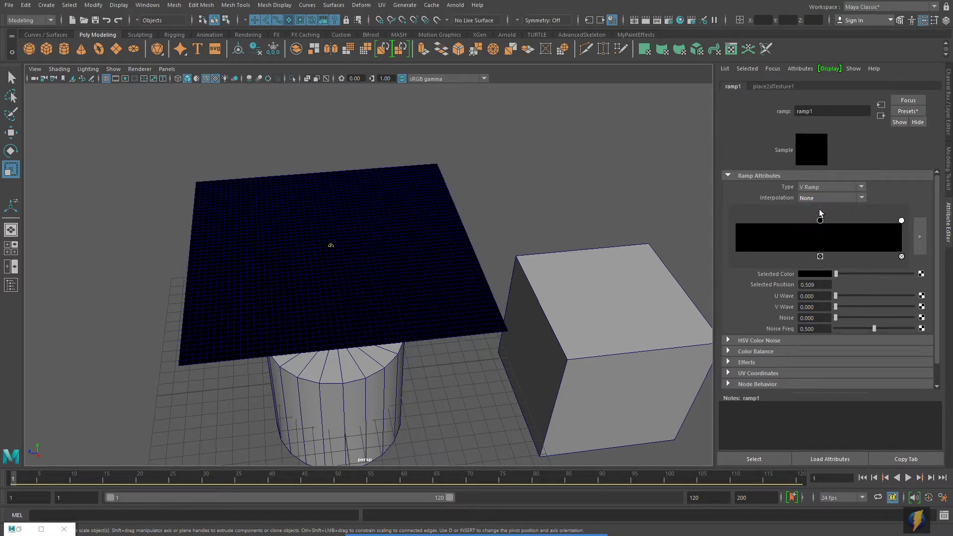
{"action": "left_click_drag", "start_coordinate": [820, 220], "coordinate": [715, 221]}
{"action": "left_click_drag", "start_coordinate": [902, 221], "coordinate": [820, 223]}
Change the ramp's black color entry to red.
{"action": "left_click", "coordinate": [735, 220]}
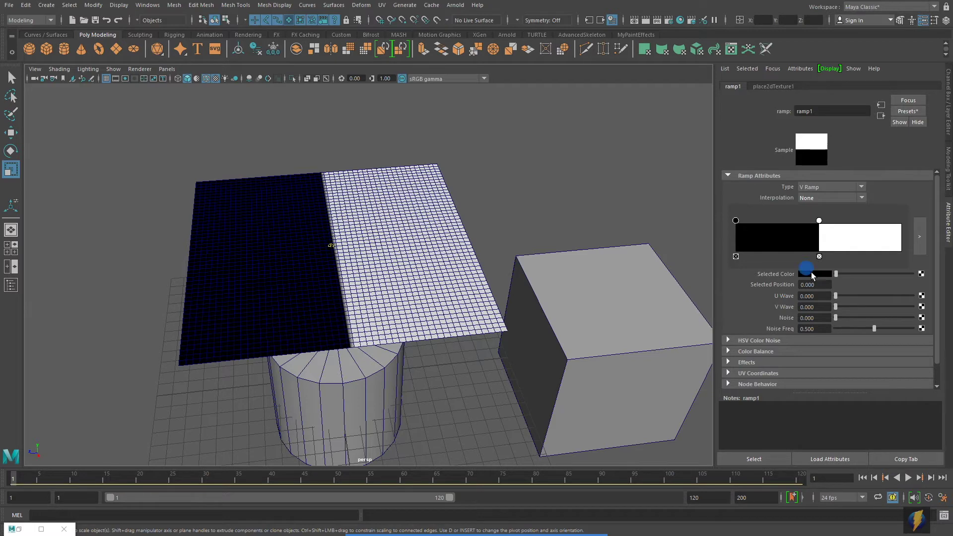
{"action": "left_click", "coordinate": [811, 272]}
{"action": "left_click", "coordinate": [804, 254]}
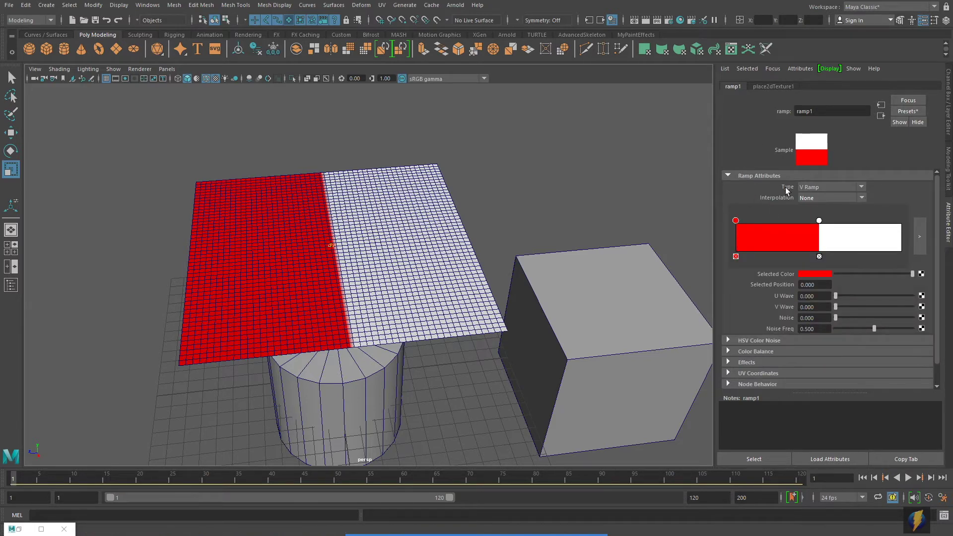
Try the U Ramp type on the texture, and set the type to Tartan Ramp.
{"action": "left_click", "coordinate": [865, 187]}
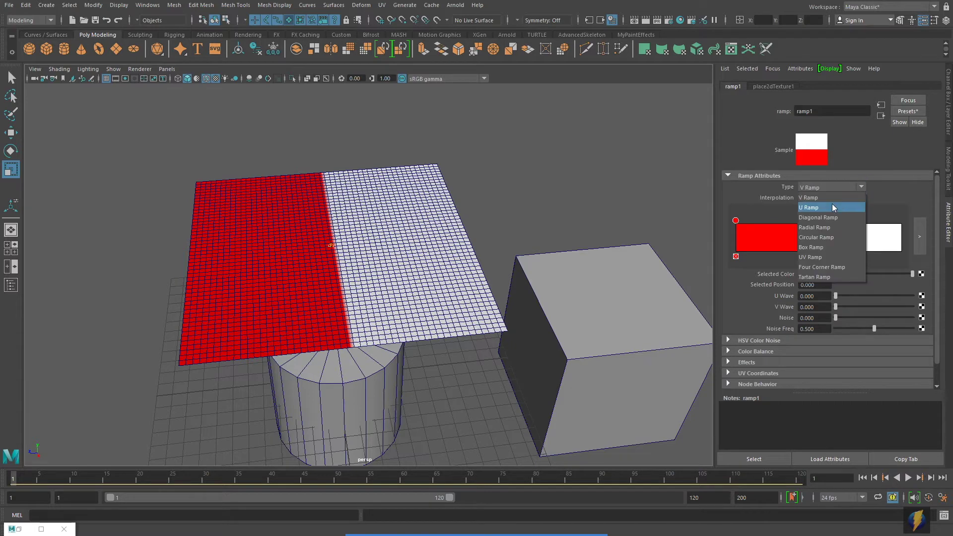
{"action": "left_click", "coordinate": [832, 204]}
{"action": "left_click", "coordinate": [864, 187]}
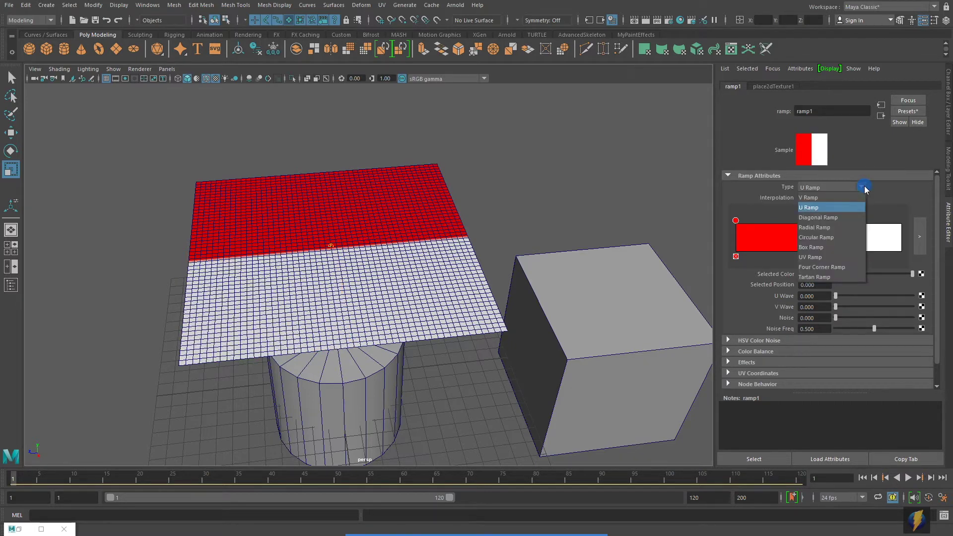
{"action": "left_click", "coordinate": [811, 276]}
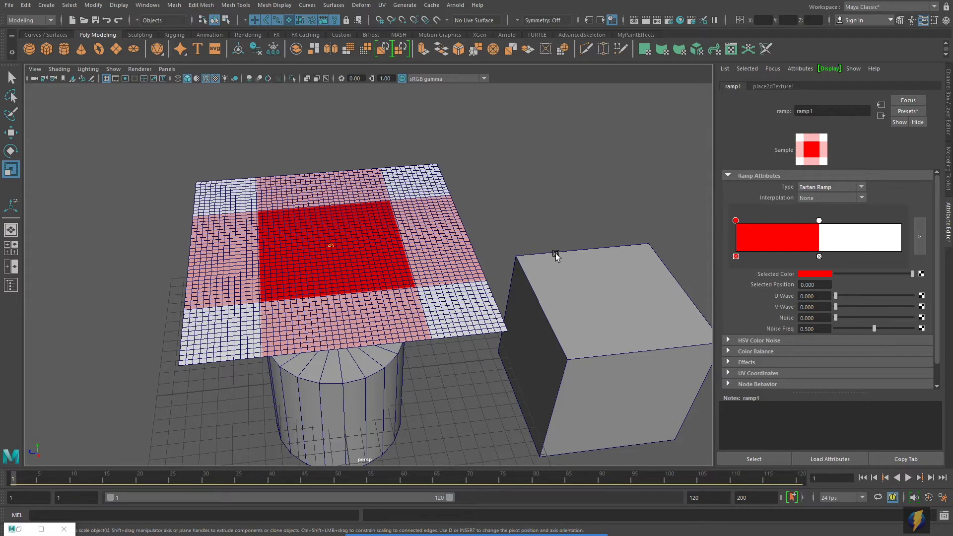
Set the ramp texture's Repeat UV to 12 by 12 in its 2D placement node.
{"action": "left_click_drag", "start_coordinate": [527, 248], "coordinate": [528, 269], "text": "alt"}
{"action": "mouse_move", "coordinate": [528, 269]}
{"action": "right_mouse_down", "text": "alt"}
{"action": "mouse_move", "coordinate": [541, 263]}
{"action": "mouse_move", "coordinate": [436, 263]}
{"action": "mouse_move", "coordinate": [512, 260]}
{"action": "right_mouse_up", "text": "alt"}
{"action": "left_click_drag", "start_coordinate": [513, 259], "coordinate": [511, 256], "text": "alt"}
{"action": "left_click", "coordinate": [761, 89]}
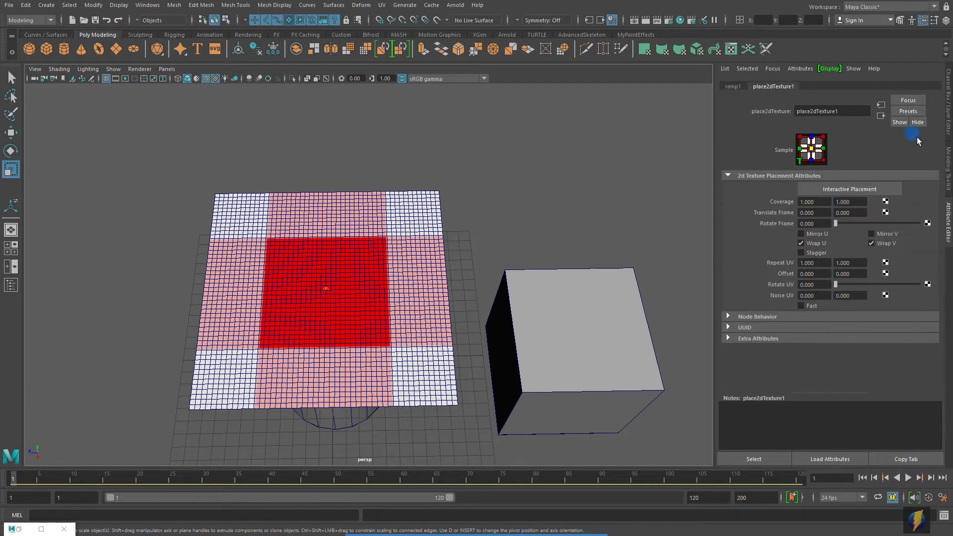
{"action": "double_click", "coordinate": [826, 262]}
{"action": "type", "text": "12"}
{"action": "double_click", "coordinate": [856, 263]}
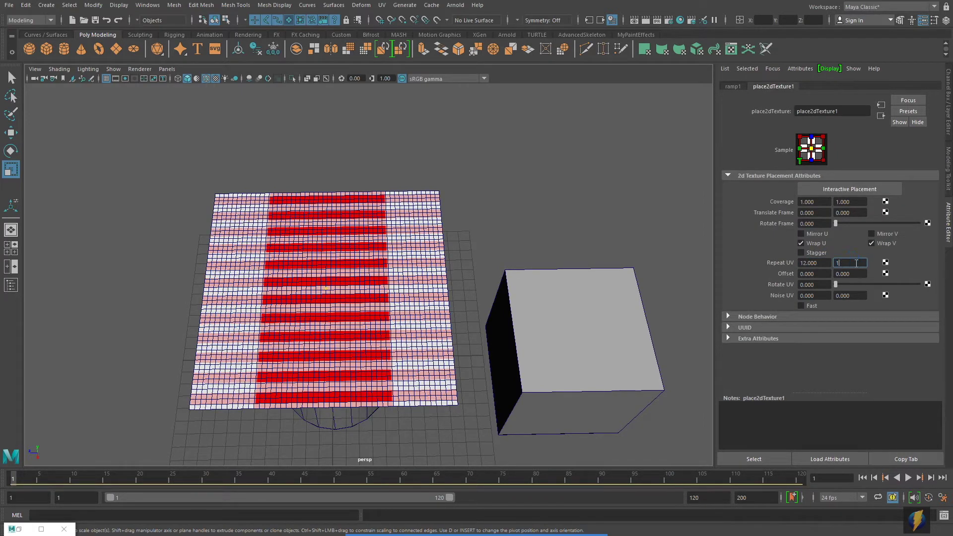
{"action": "type", "text": "12"}
{"action": "key", "text": "Return"}
Turn off Wireframe on Shaded in the perspective view.
{"action": "left_click_drag", "start_coordinate": [497, 352], "coordinate": [497, 332], "text": "alt"}
{"action": "mouse_move", "coordinate": [411, 346]}
{"action": "right_mouse_down", "text": "alt"}
{"action": "mouse_move", "coordinate": [563, 331]}
{"action": "mouse_move", "coordinate": [379, 270]}
{"action": "right_mouse_up", "text": "alt"}
{"action": "left_click", "coordinate": [59, 69]}
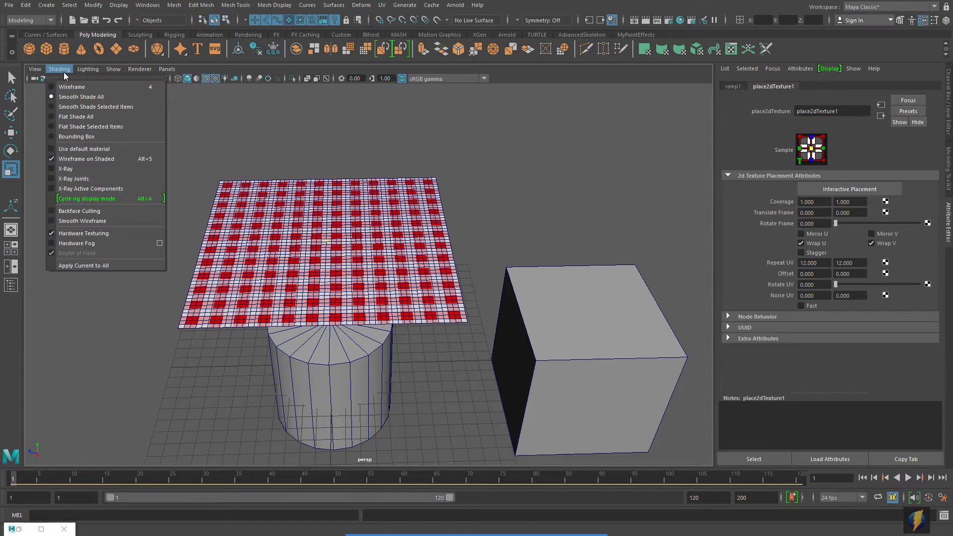
{"action": "left_click", "coordinate": [86, 159]}
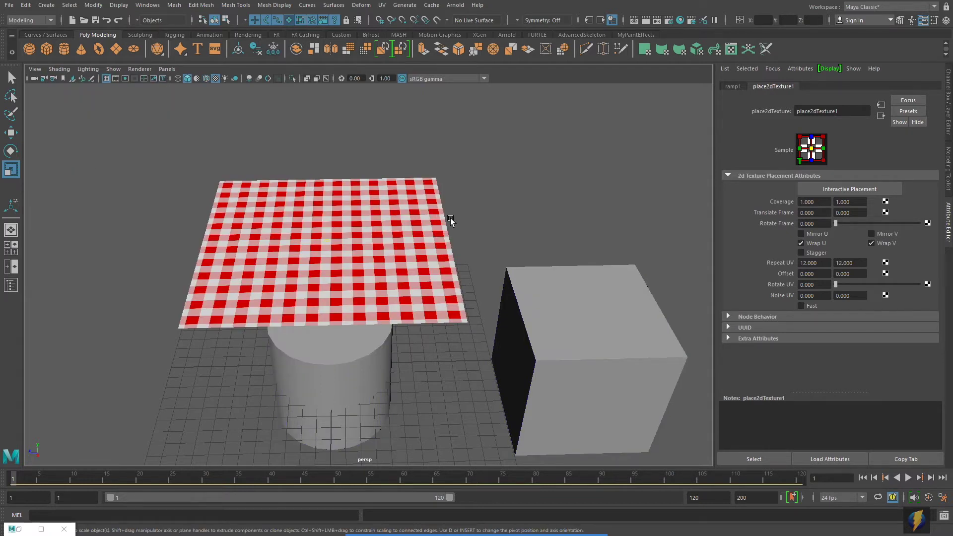
Play the simulation of the checkered cloth falling on the cylinder, stop it and examine the drape up close.
{"action": "left_click_drag", "start_coordinate": [461, 240], "coordinate": [484, 226], "text": "alt"}
{"action": "middle_click_drag", "start_coordinate": [482, 223], "coordinate": [491, 204], "text": "alt"}
{"action": "right_click_drag", "start_coordinate": [435, 233], "coordinate": [453, 236], "text": "alt"}
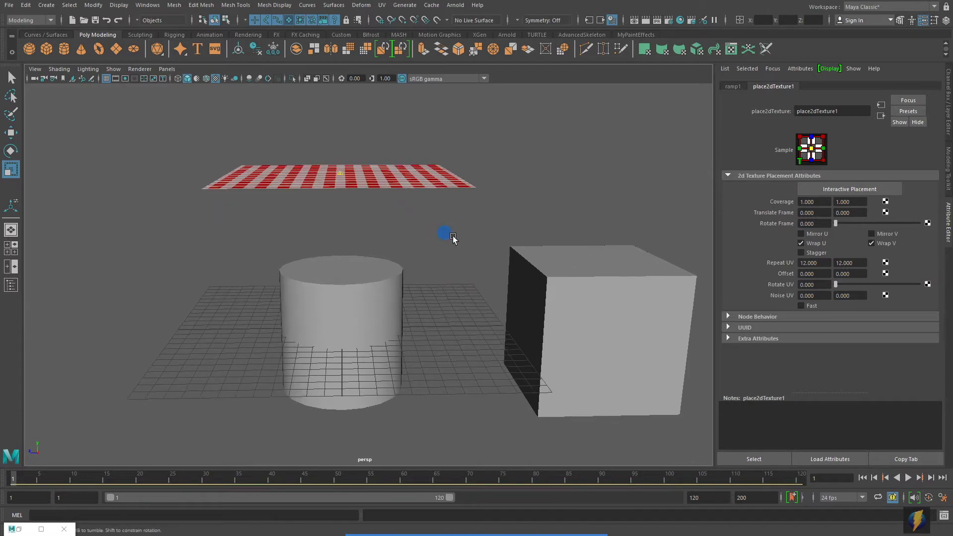
{"action": "left_click", "coordinate": [908, 478]}
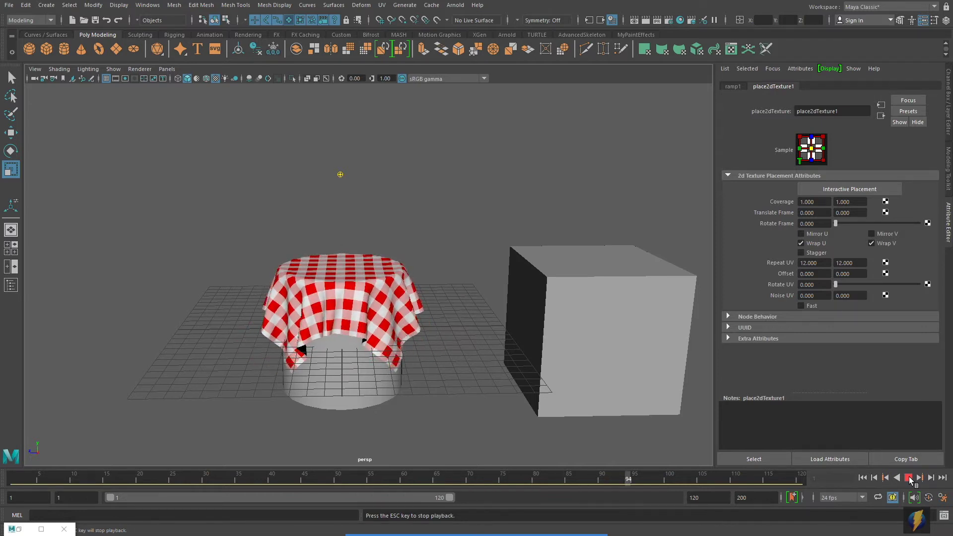
{"action": "left_click", "coordinate": [910, 479]}
{"action": "left_click_drag", "start_coordinate": [363, 293], "coordinate": [431, 304], "text": "alt"}
{"action": "right_click_drag", "start_coordinate": [431, 304], "coordinate": [549, 297], "text": "alt"}
{"action": "middle_click_drag", "start_coordinate": [519, 308], "coordinate": [508, 251], "text": "alt"}
{"action": "right_click_drag", "start_coordinate": [318, 321], "coordinate": [464, 313], "text": "alt"}
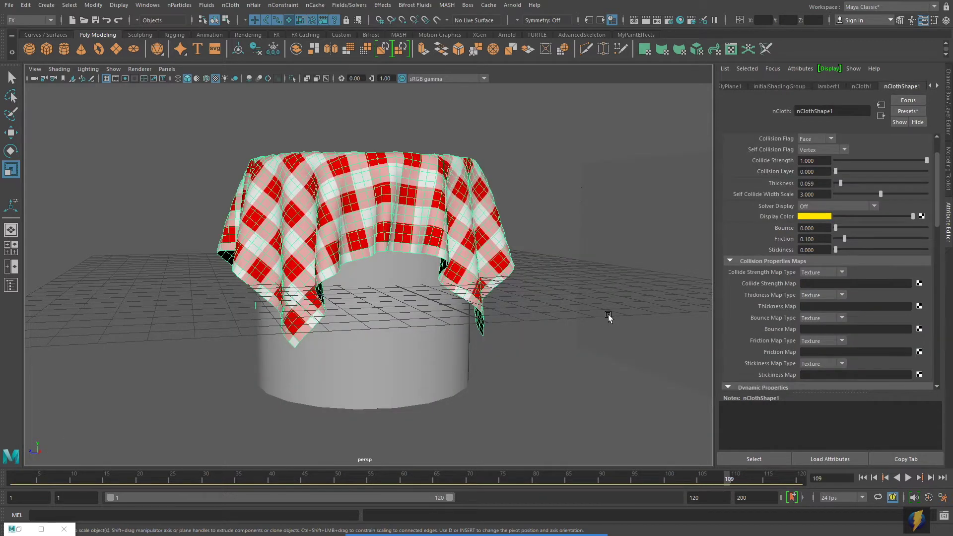
{"action": "right_click_drag", "start_coordinate": [632, 308], "coordinate": [511, 304], "text": "alt"}
Return to the first frame, replay the cloth simulation and stop it at about frame 108.
{"action": "left_click", "coordinate": [863, 478]}
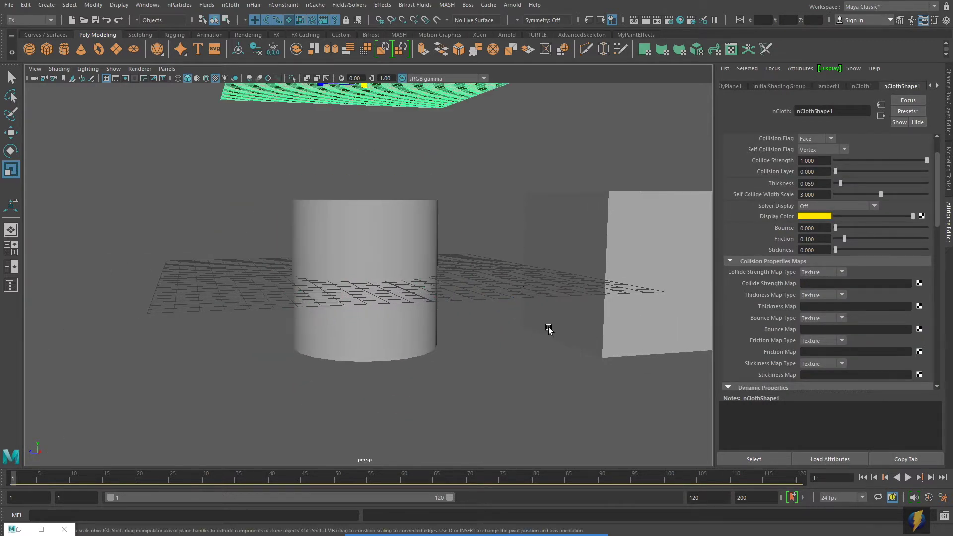
{"action": "middle_click_drag", "start_coordinate": [513, 305], "coordinate": [538, 358], "text": "alt"}
{"action": "right_click_drag", "start_coordinate": [537, 358], "coordinate": [484, 332], "text": "alt"}
{"action": "left_click_drag", "start_coordinate": [492, 337], "coordinate": [419, 318], "text": "alt"}
{"action": "scroll", "coordinate": [334, 326], "scroll_direction": "up", "scroll_amount": 1}
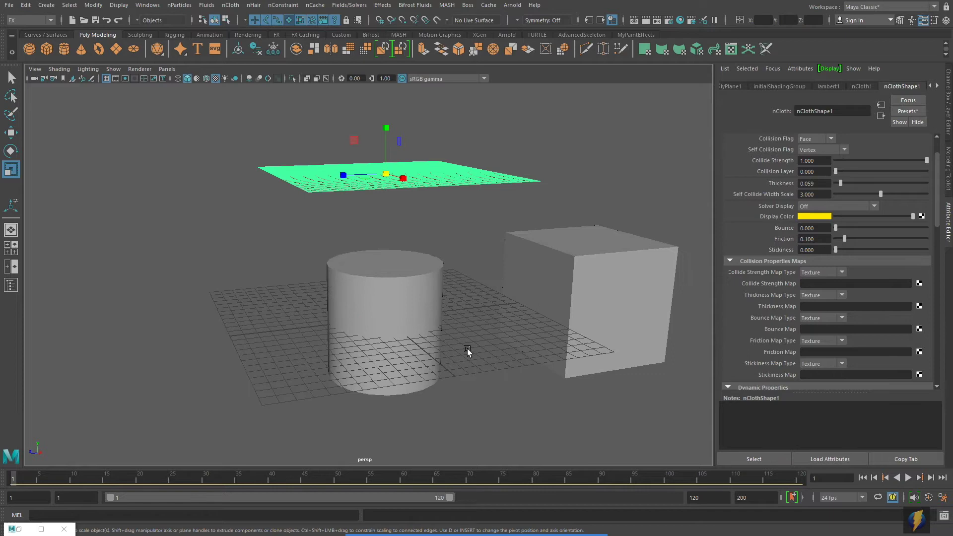
{"action": "left_click", "coordinate": [907, 478]}
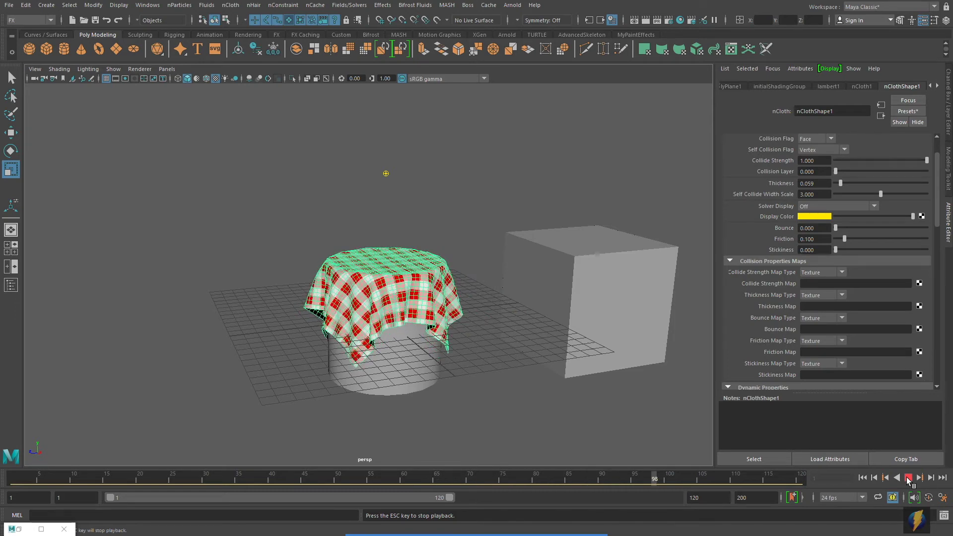
{"action": "left_click", "coordinate": [908, 478]}
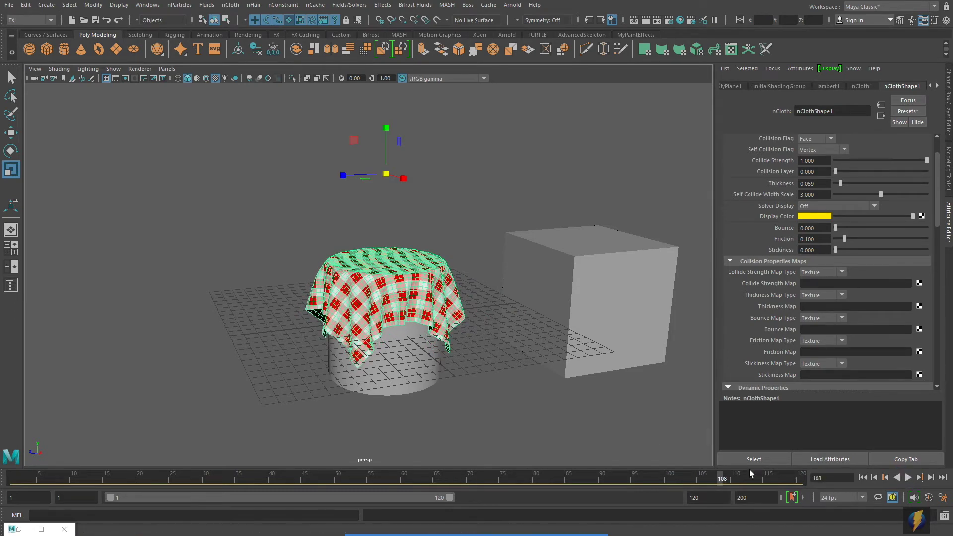
Inspect the draped tablecloth and set its current shape as the initial state for the selected nCloth.
{"action": "left_click_drag", "start_coordinate": [484, 331], "coordinate": [470, 324], "text": "alt"}
{"action": "right_click_drag", "start_coordinate": [470, 324], "coordinate": [485, 334], "text": "alt"}
{"action": "left_click_drag", "start_coordinate": [484, 335], "coordinate": [457, 336], "text": "alt"}
{"action": "right_click_drag", "start_coordinate": [457, 336], "coordinate": [538, 327], "text": "alt"}
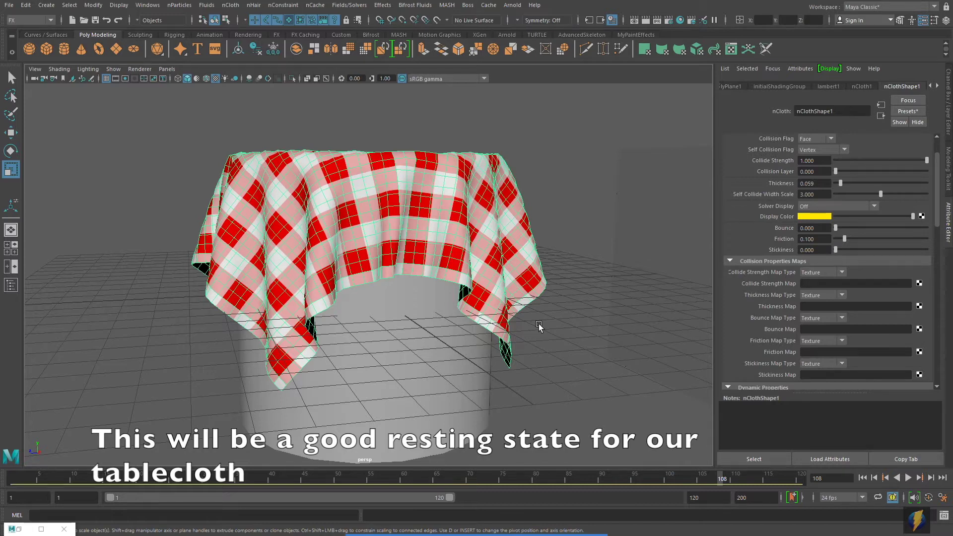
{"action": "left_click_drag", "start_coordinate": [408, 276], "coordinate": [419, 293], "text": "alt"}
{"action": "right_click_drag", "start_coordinate": [419, 292], "coordinate": [392, 287], "text": "alt"}
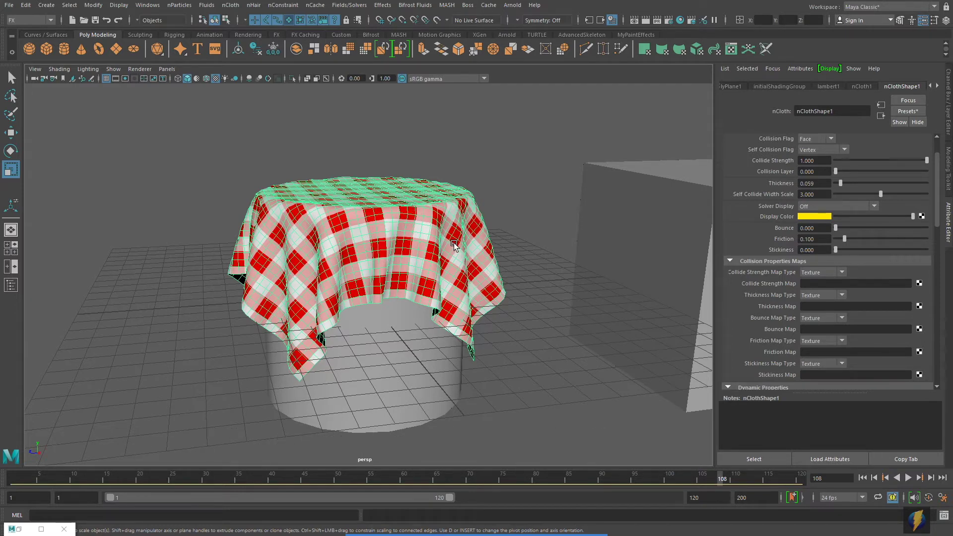
{"action": "left_click", "coordinate": [348, 6]}
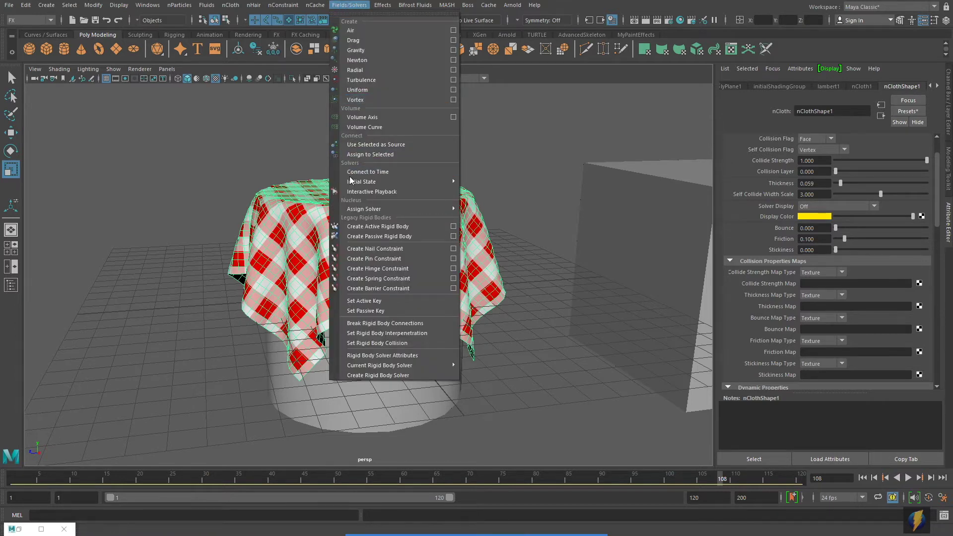
{"action": "mouse_move", "coordinate": [351, 185]}
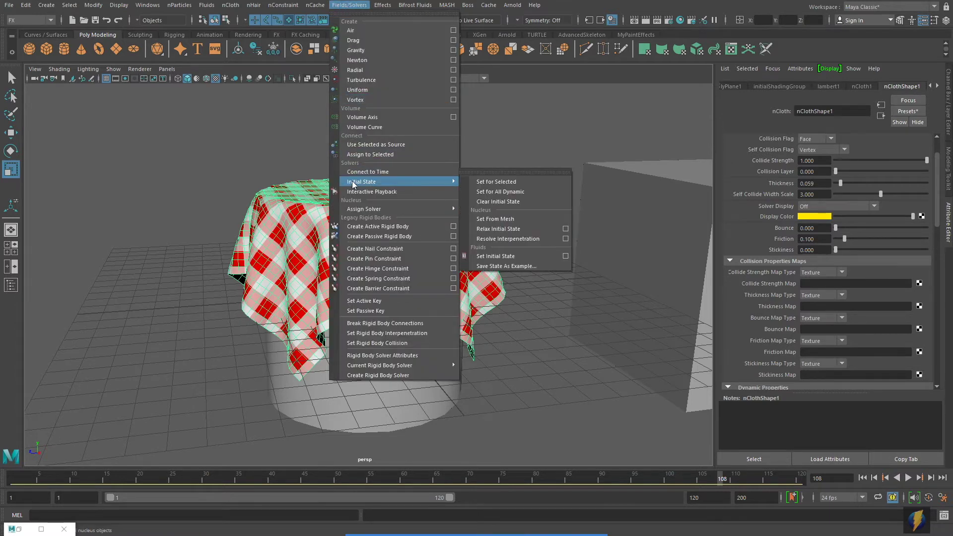
{"action": "left_click", "coordinate": [516, 181]}
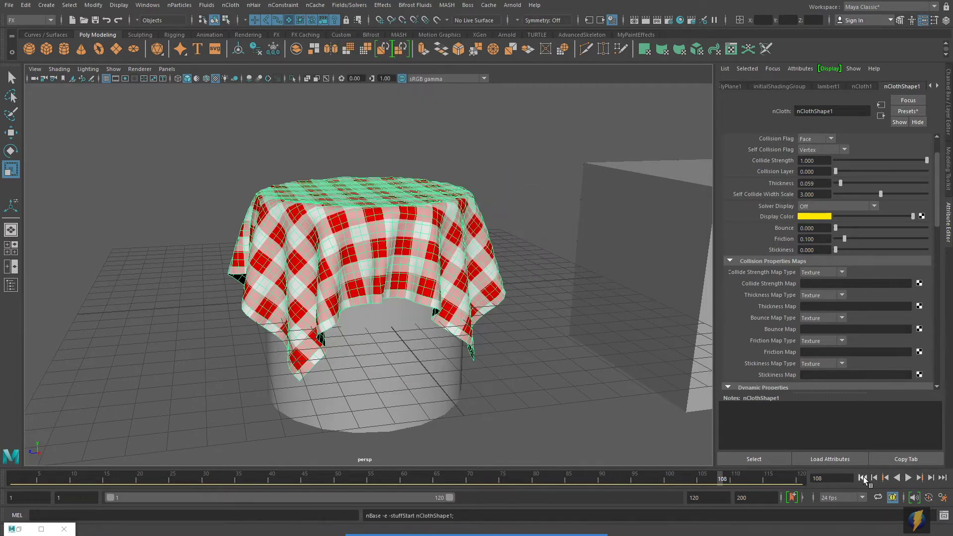
Replay the cloth simulation from the first frame with the new initial state and stop it at about frame 92.
{"action": "left_click", "coordinate": [863, 477]}
{"action": "left_click", "coordinate": [908, 478]}
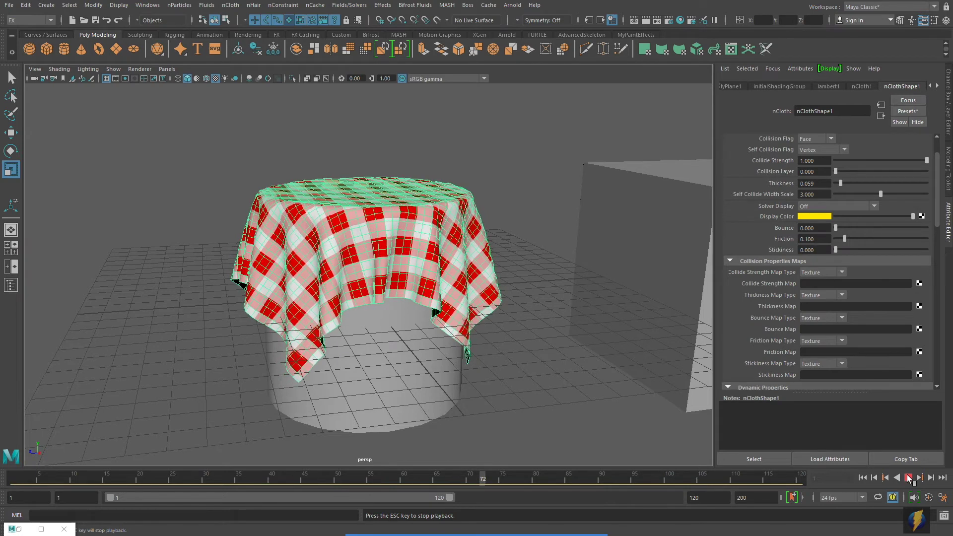
{"action": "left_click", "coordinate": [908, 477]}
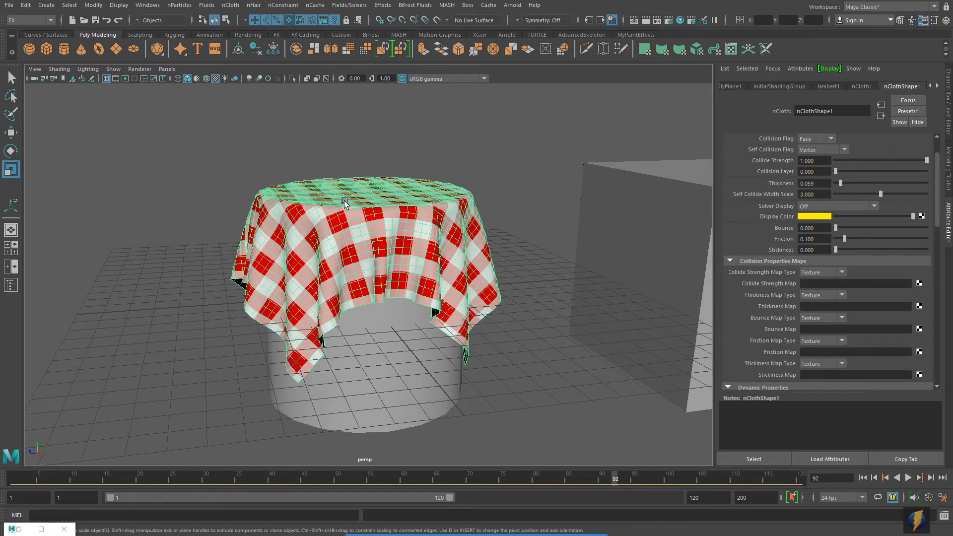
Select nucleus1 in the Outliner to show its Gravity and Wind settings, and return to the first frame.
{"action": "left_click", "coordinate": [11, 285]}
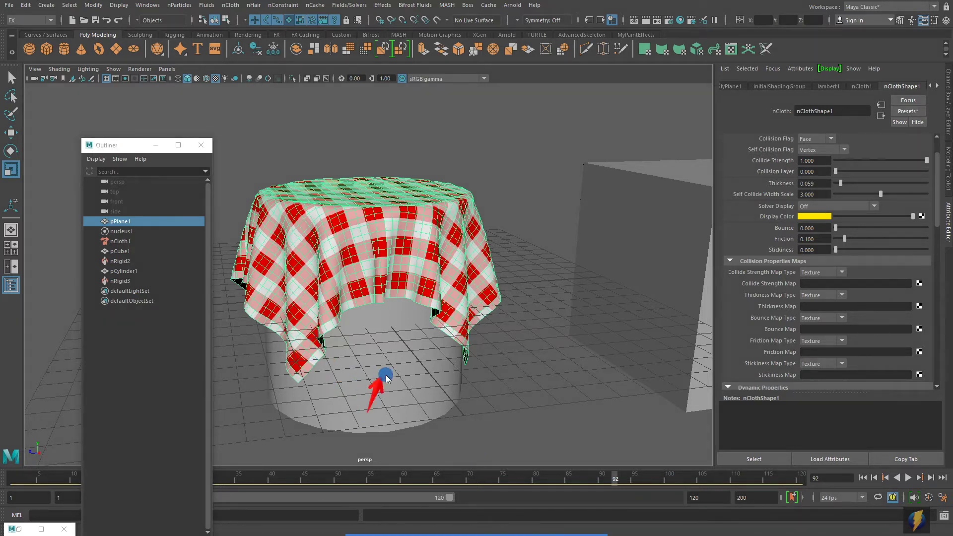
{"action": "mouse_move", "coordinate": [362, 394]}
{"action": "left_mouse_down"}
{"action": "mouse_move", "coordinate": [161, 398]}
{"action": "mouse_move", "coordinate": [171, 310]}
{"action": "mouse_move", "coordinate": [159, 251]}
{"action": "mouse_move", "coordinate": [130, 221]}
{"action": "mouse_move", "coordinate": [133, 233]}
{"action": "left_mouse_up"}
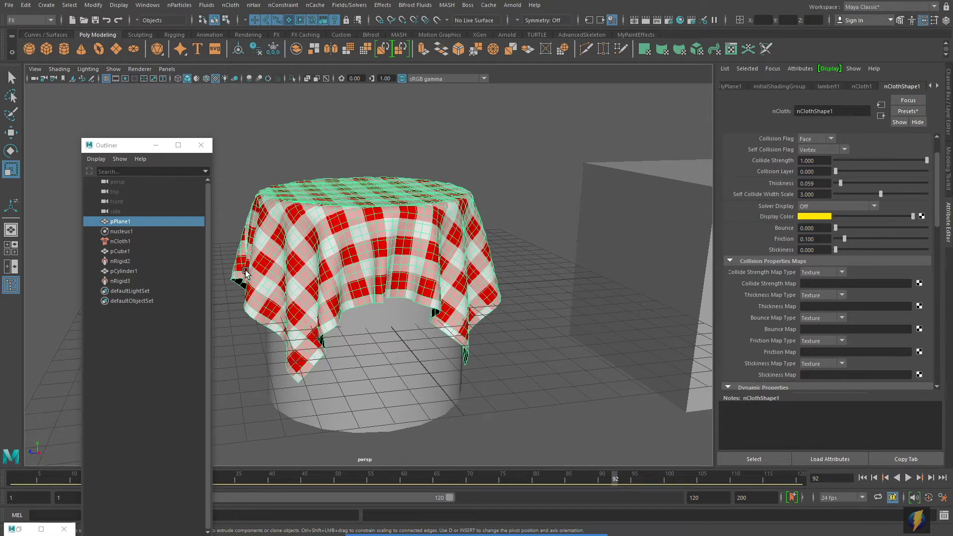
{"action": "left_click", "coordinate": [123, 231]}
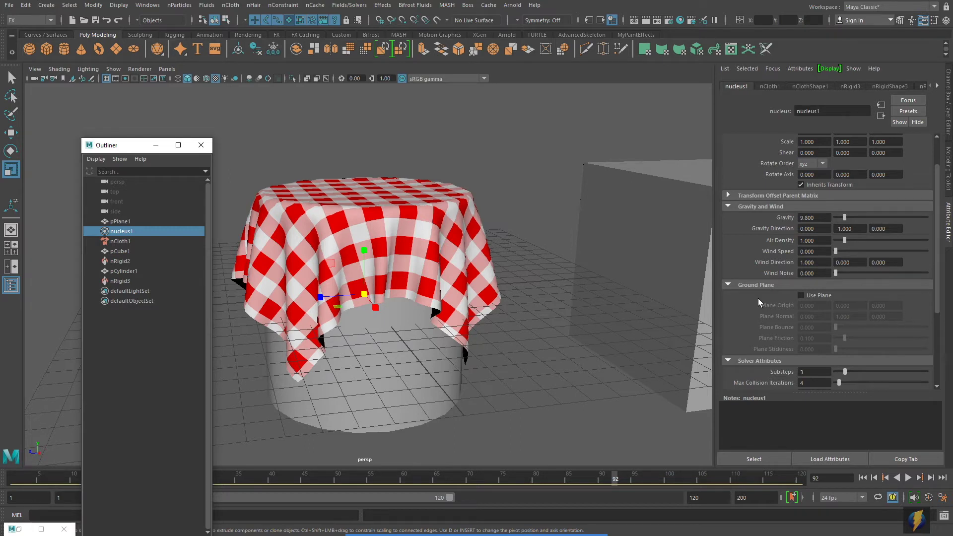
{"action": "left_click", "coordinate": [156, 147]}
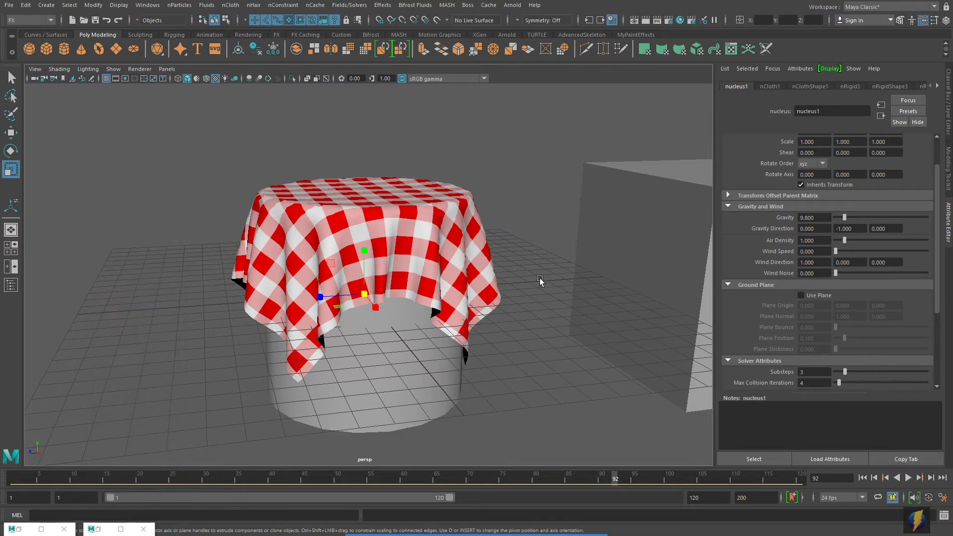
{"action": "middle_click_drag", "start_coordinate": [555, 278], "coordinate": [533, 252], "text": "alt"}
{"action": "right_click_drag", "start_coordinate": [611, 254], "coordinate": [561, 248], "text": "alt"}
{"action": "left_click", "coordinate": [863, 478]}
{"action": "left_click_drag", "start_coordinate": [487, 309], "coordinate": [460, 318], "text": "alt"}
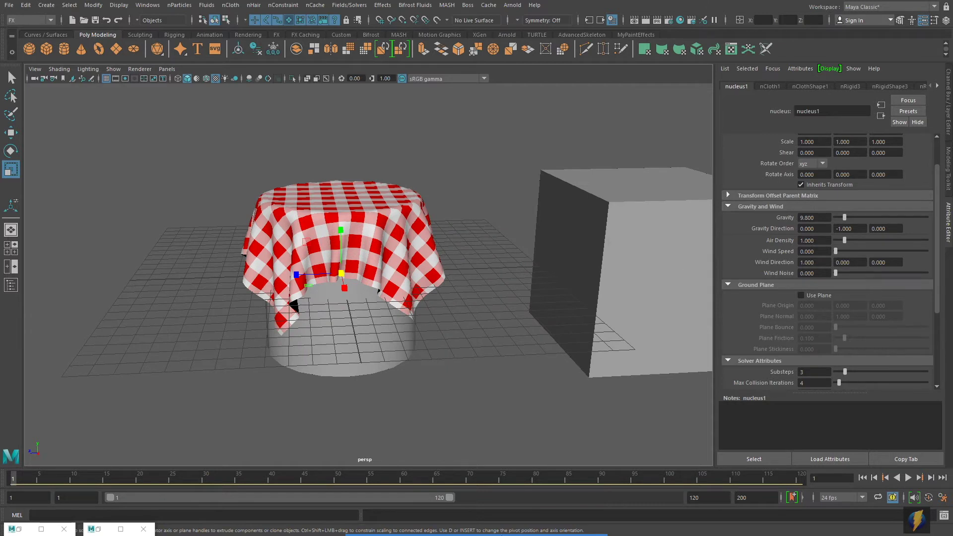
{"action": "left_click", "coordinate": [512, 515]}
{"action": "left_click_drag", "start_coordinate": [523, 357], "coordinate": [760, 251]}
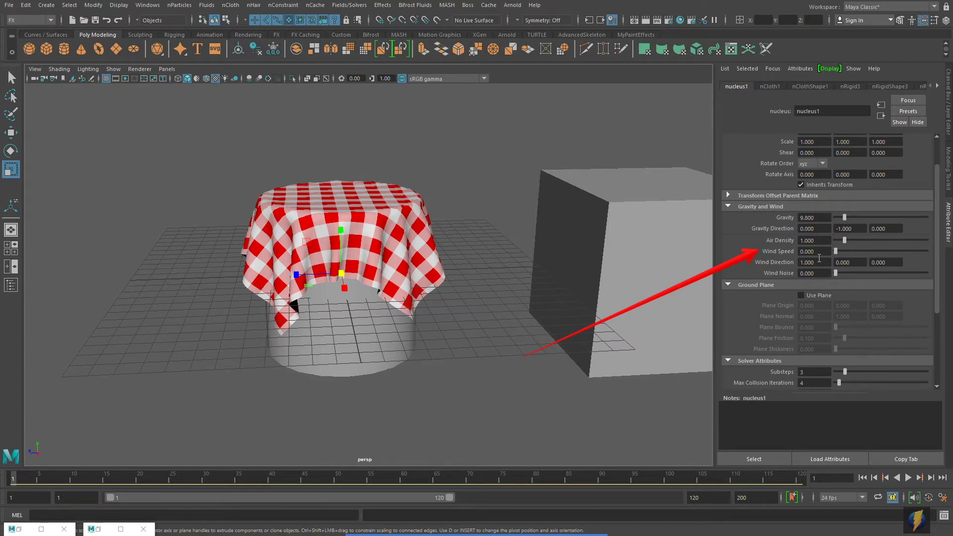
Extend the playback range to end at frame 500.
{"action": "mouse_move", "coordinate": [465, 289]}
{"action": "left_mouse_down", "text": "alt"}
{"action": "mouse_move", "coordinate": [476, 278]}
{"action": "mouse_move", "coordinate": [490, 298]}
{"action": "left_mouse_up", "text": "alt"}
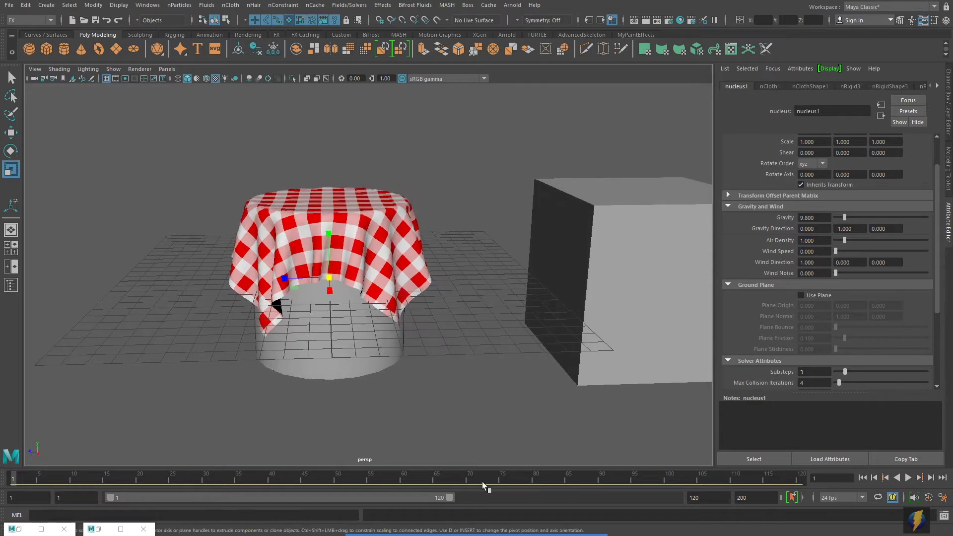
{"action": "double_click", "coordinate": [708, 498]}
{"action": "key", "text": "Return"}
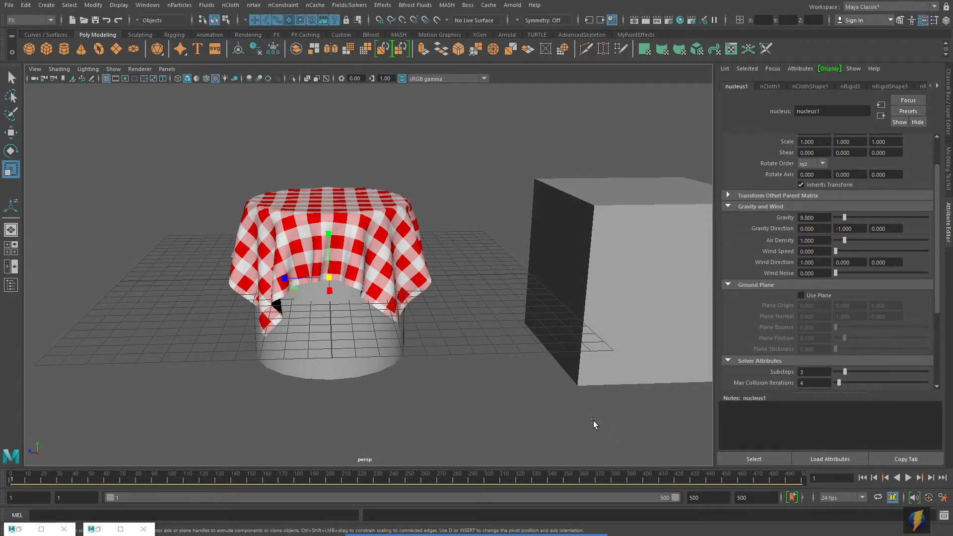
{"action": "middle_click_drag", "start_coordinate": [569, 373], "coordinate": [561, 373], "text": "alt"}
{"action": "left_click_drag", "start_coordinate": [562, 373], "coordinate": [557, 375], "text": "alt"}
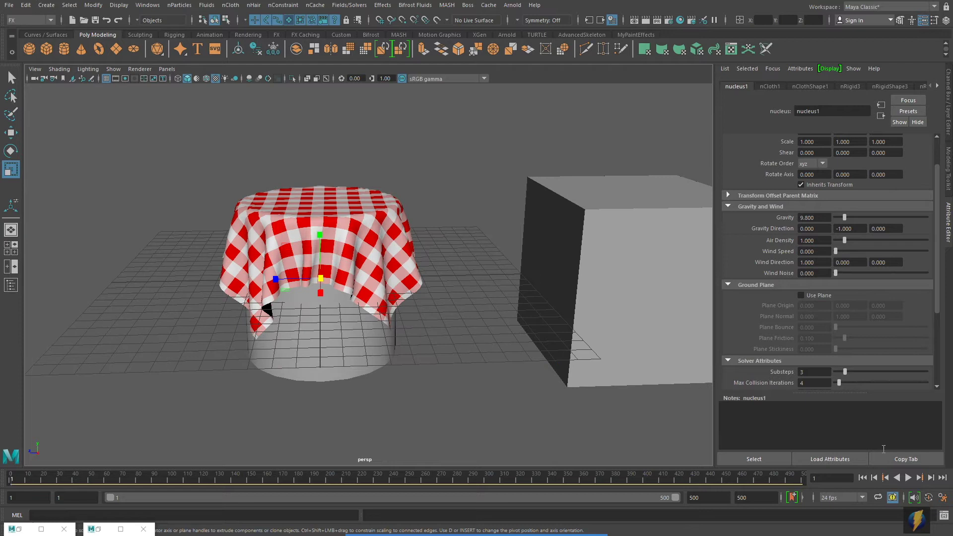
Raise nucleus1's Wind Speed to 10.165 while the simulation plays, stop it and return to the first frame.
{"action": "left_click", "coordinate": [908, 477]}
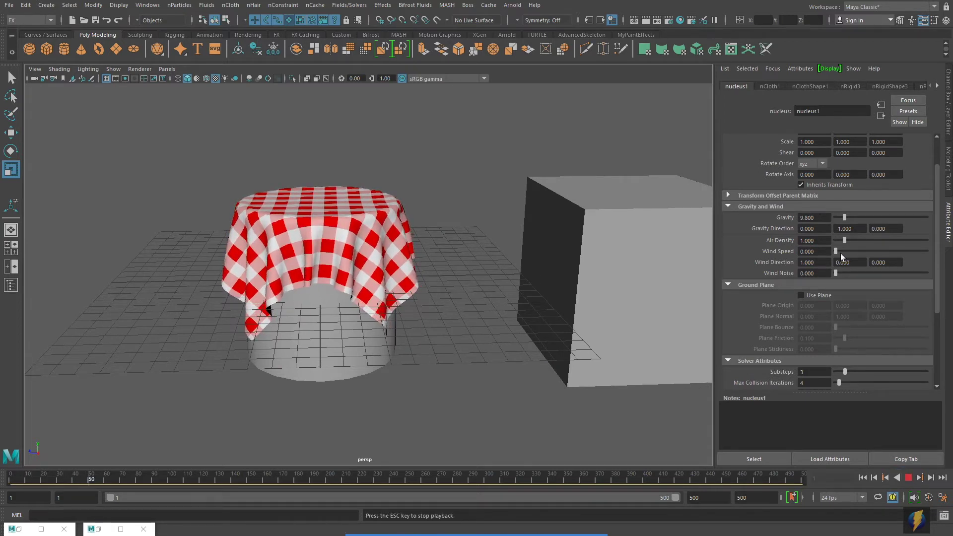
{"action": "left_click_drag", "start_coordinate": [835, 252], "coordinate": [853, 252]}
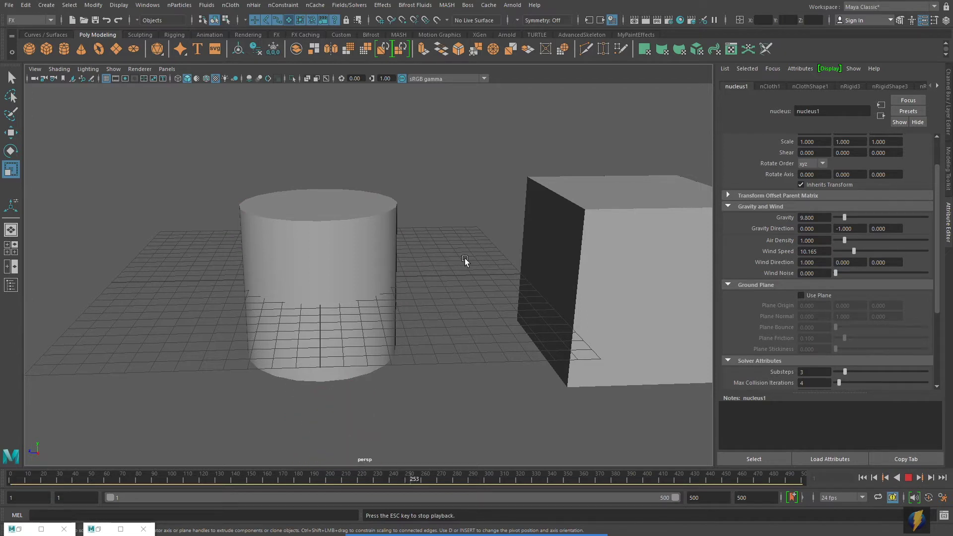
{"action": "left_click", "coordinate": [908, 477]}
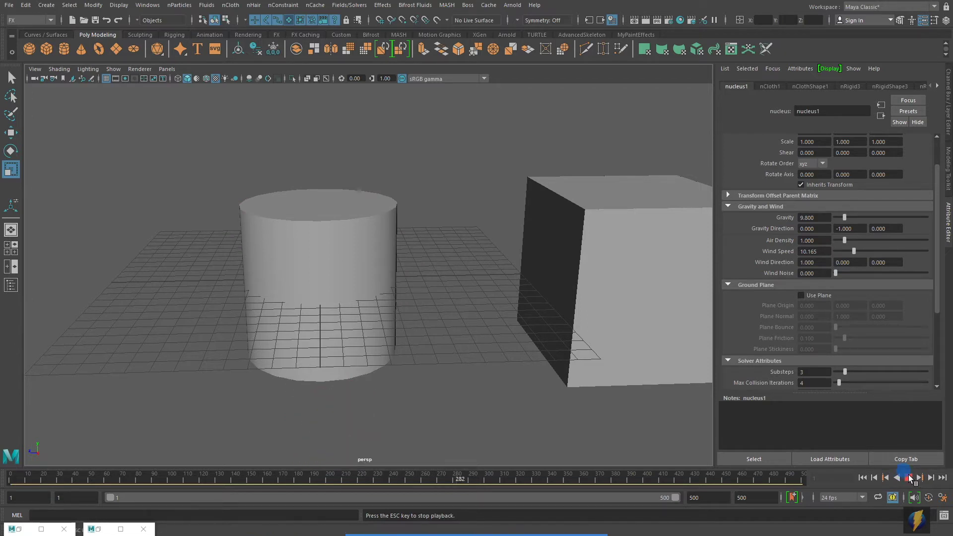
{"action": "left_click", "coordinate": [863, 478]}
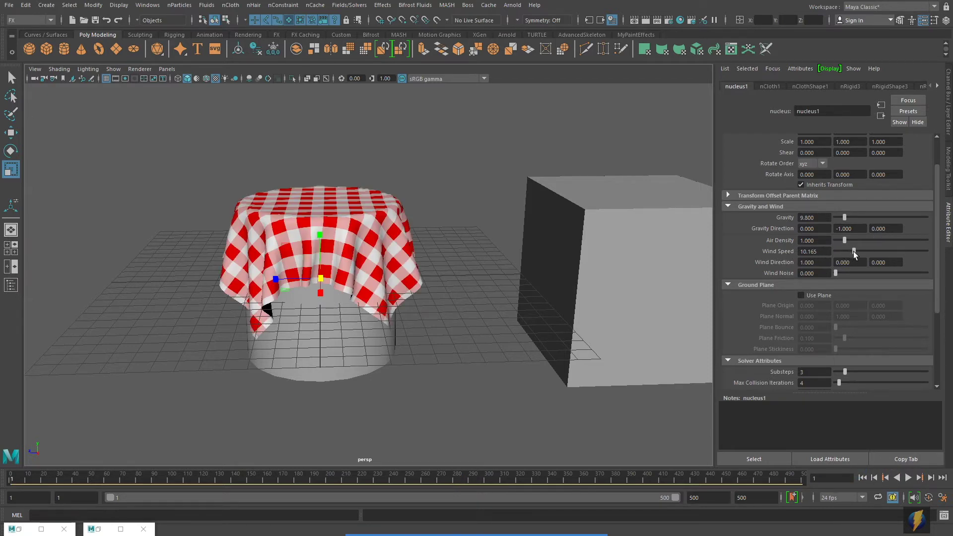
Set nucleus1's Wind Speed to 5.220, play the simulation to check the cloth's reaction, and return to the first frame.
{"action": "left_click_drag", "start_coordinate": [854, 252], "coordinate": [845, 251]}
{"action": "left_click", "coordinate": [908, 478]}
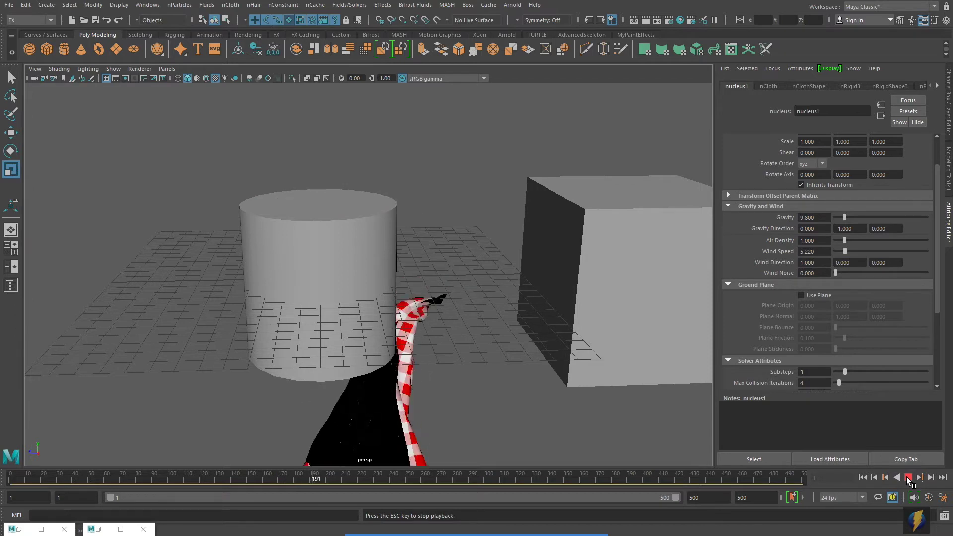
{"action": "left_click", "coordinate": [908, 478]}
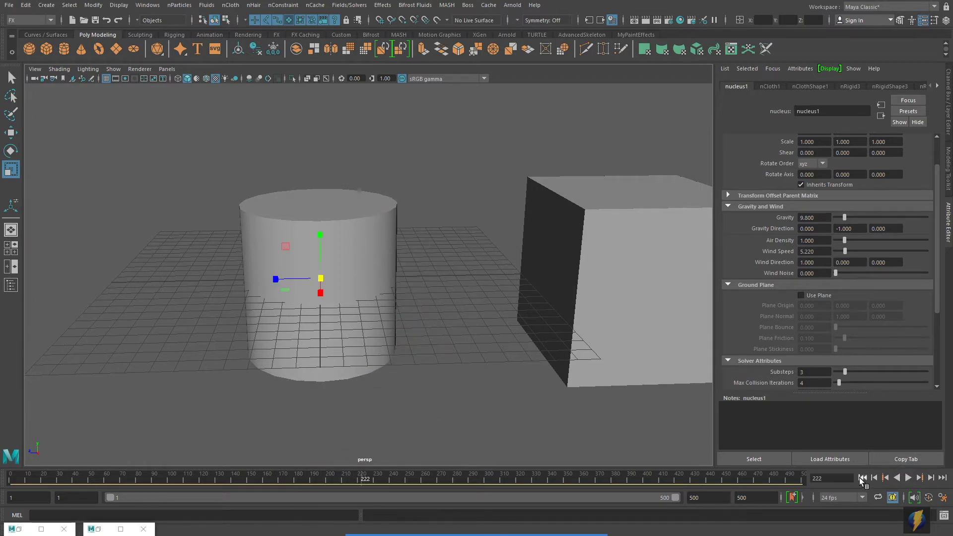
{"action": "left_click", "coordinate": [862, 478]}
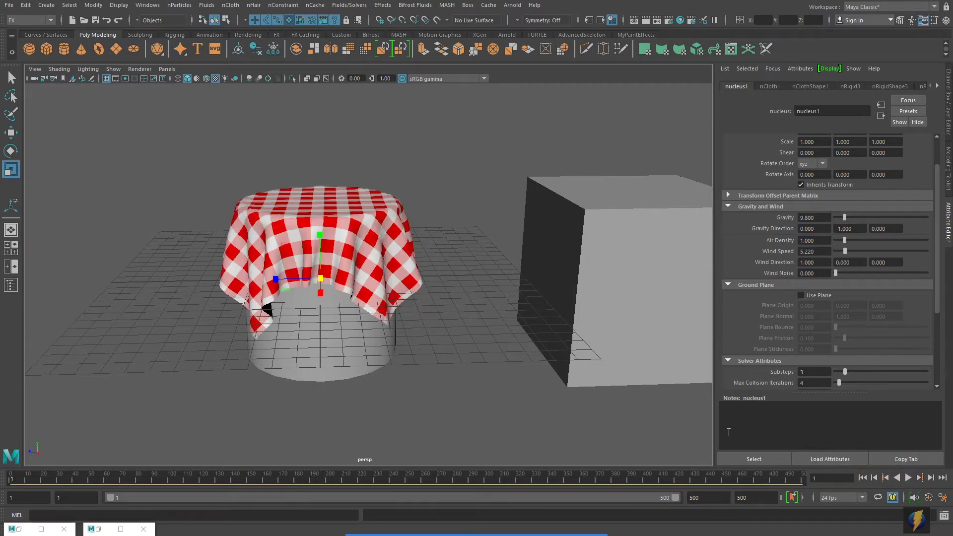
Save the scene, replay the windy cloth simulation to about frame 180 and return to the first frame.
{"action": "key", "text": "ctrl+s"}
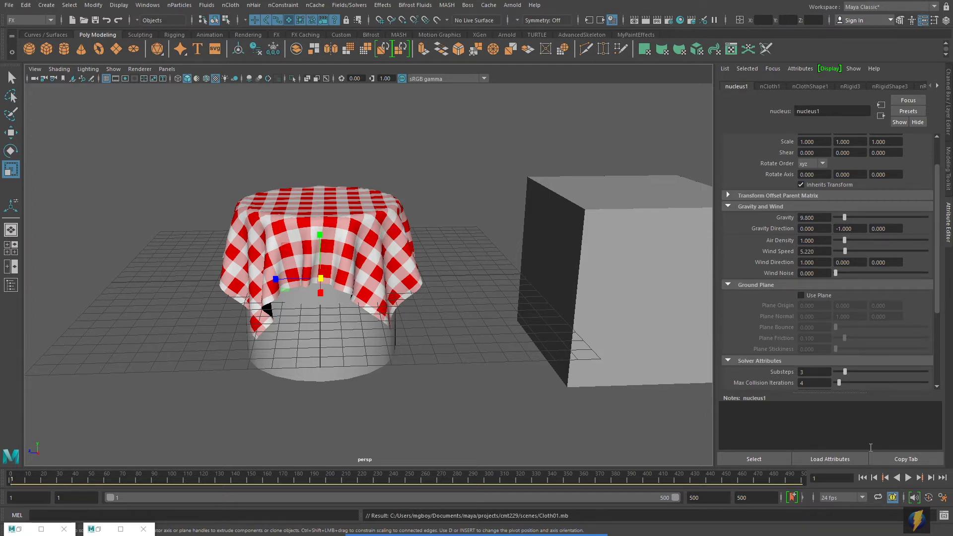
{"action": "left_click", "coordinate": [908, 478]}
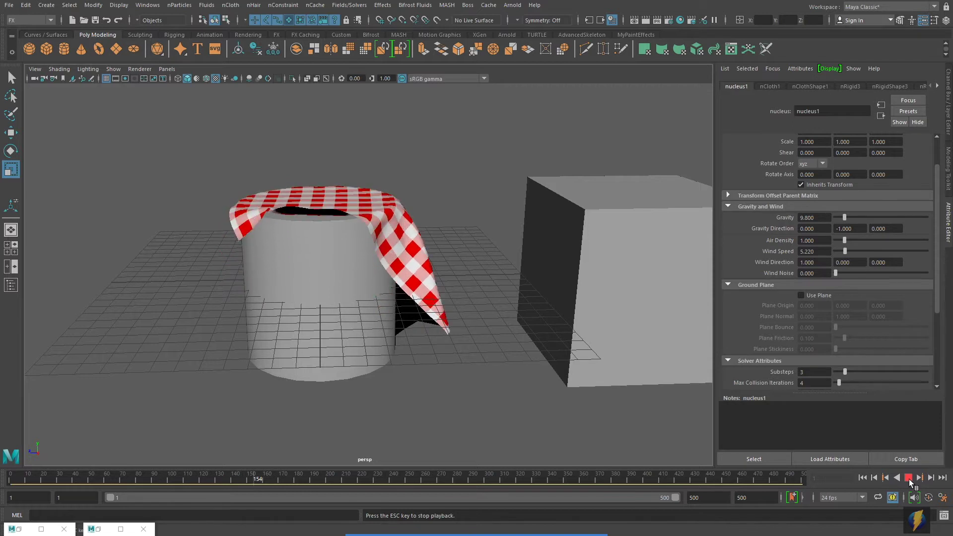
{"action": "left_click", "coordinate": [908, 478]}
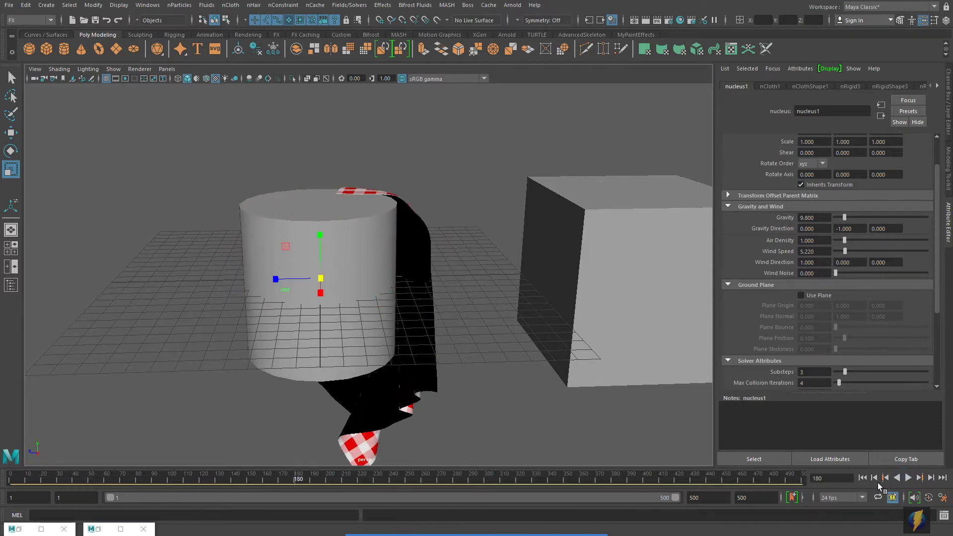
{"action": "left_click", "coordinate": [862, 478]}
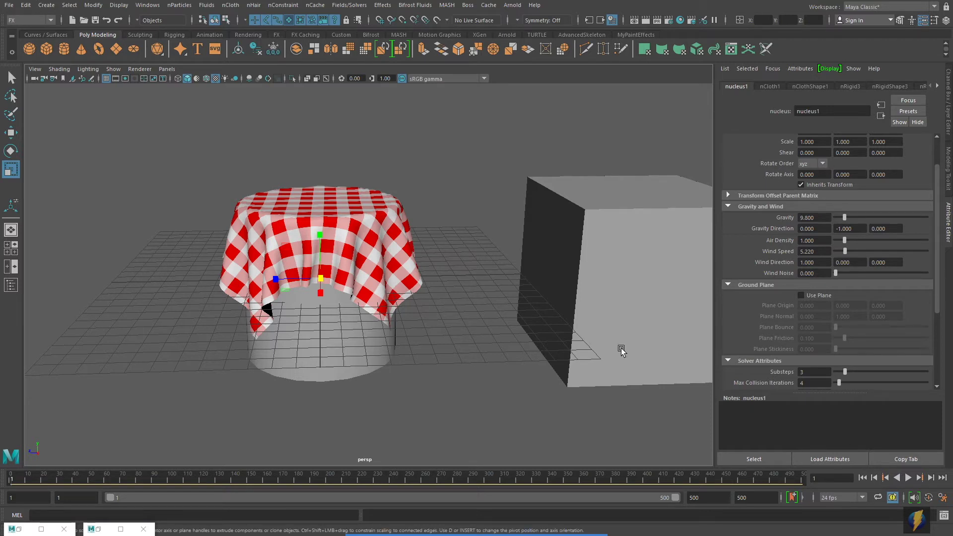
Select the tablecloth and set the Friction of its nClothShape1 collisions to 1.000.
{"action": "left_click", "coordinate": [410, 254]}
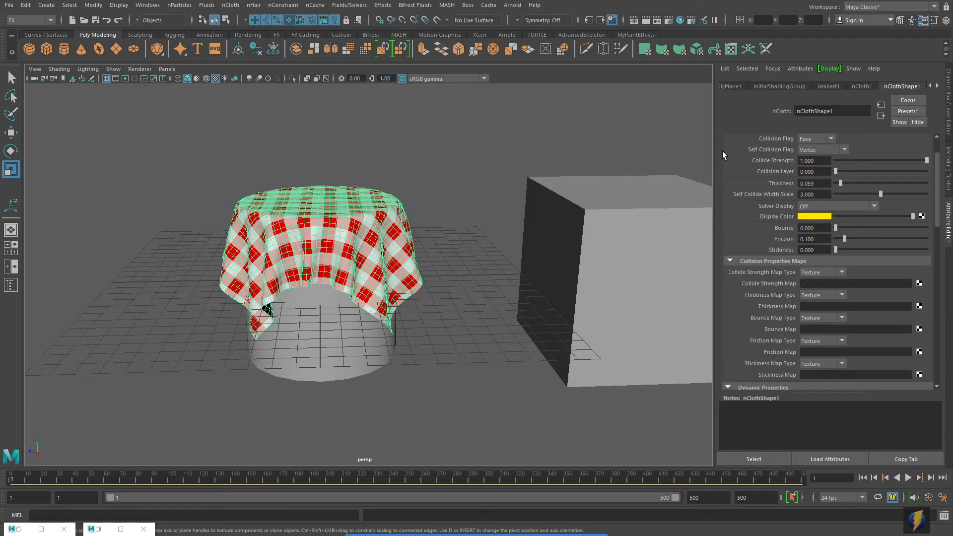
{"action": "scroll", "coordinate": [869, 211], "scroll_direction": "up", "scroll_amount": 2}
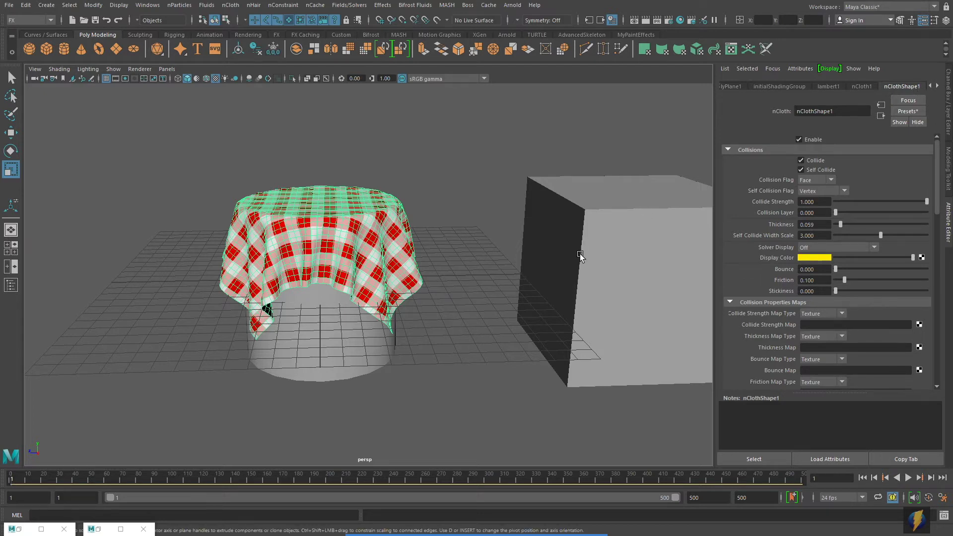
{"action": "mouse_move", "coordinate": [511, 533]}
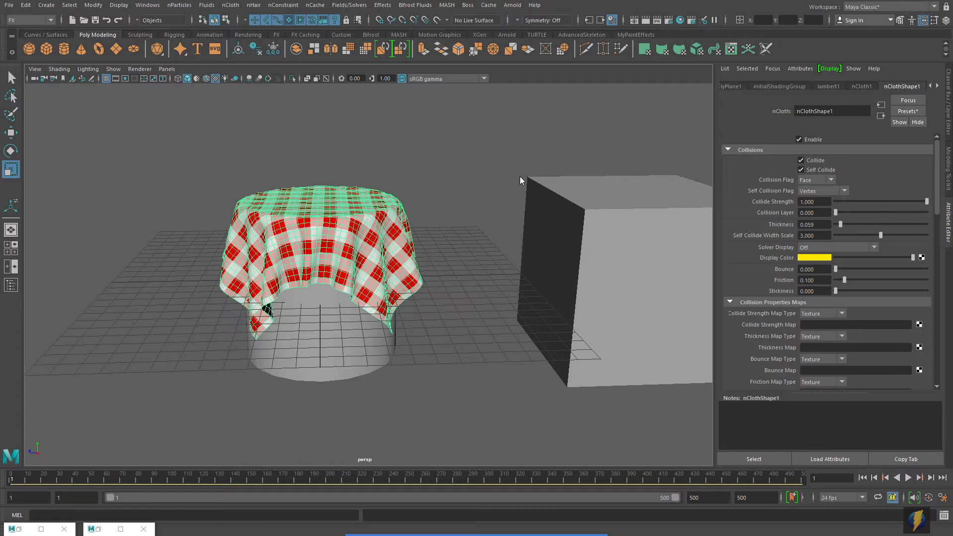
{"action": "mouse_move", "coordinate": [486, 147]}
{"action": "left_mouse_down"}
{"action": "mouse_move", "coordinate": [720, 195]}
{"action": "mouse_move", "coordinate": [731, 228]}
{"action": "mouse_move", "coordinate": [755, 196]}
{"action": "mouse_move", "coordinate": [749, 182]}
{"action": "mouse_move", "coordinate": [770, 259]}
{"action": "mouse_move", "coordinate": [728, 292]}
{"action": "mouse_move", "coordinate": [771, 281]}
{"action": "mouse_move", "coordinate": [755, 289]}
{"action": "mouse_move", "coordinate": [770, 293]}
{"action": "mouse_move", "coordinate": [756, 284]}
{"action": "mouse_move", "coordinate": [765, 282]}
{"action": "mouse_move", "coordinate": [764, 293]}
{"action": "left_mouse_up"}
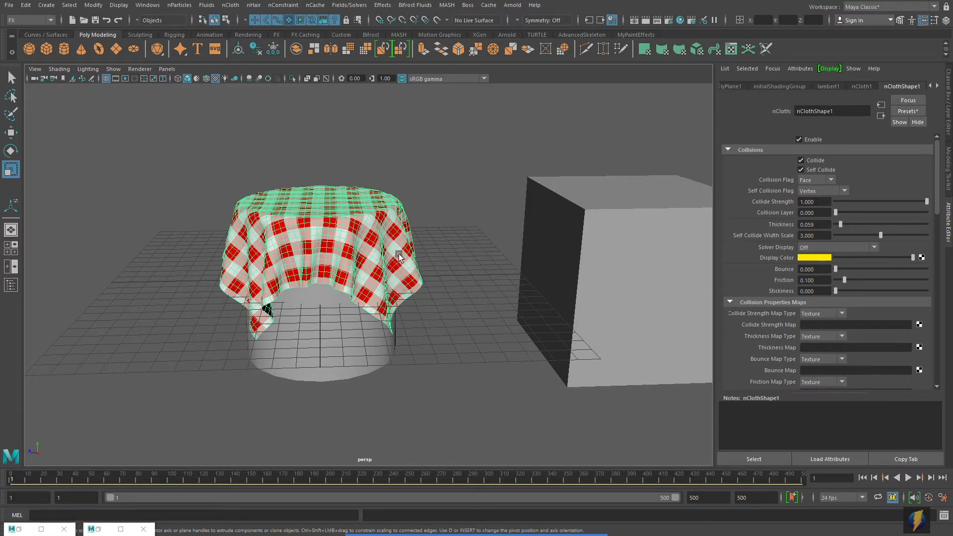
{"action": "left_click_drag", "start_coordinate": [846, 280], "coordinate": [948, 284]}
{"action": "left_click", "coordinate": [860, 478]}
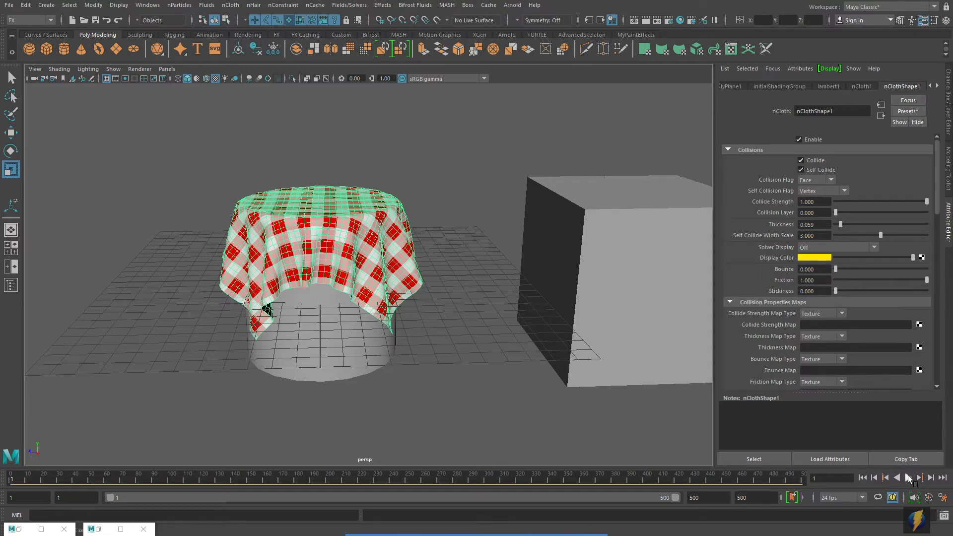
Play the simulation with the increased cloth friction past frame 326, stop it and return to the first frame.
{"action": "left_click", "coordinate": [908, 477]}
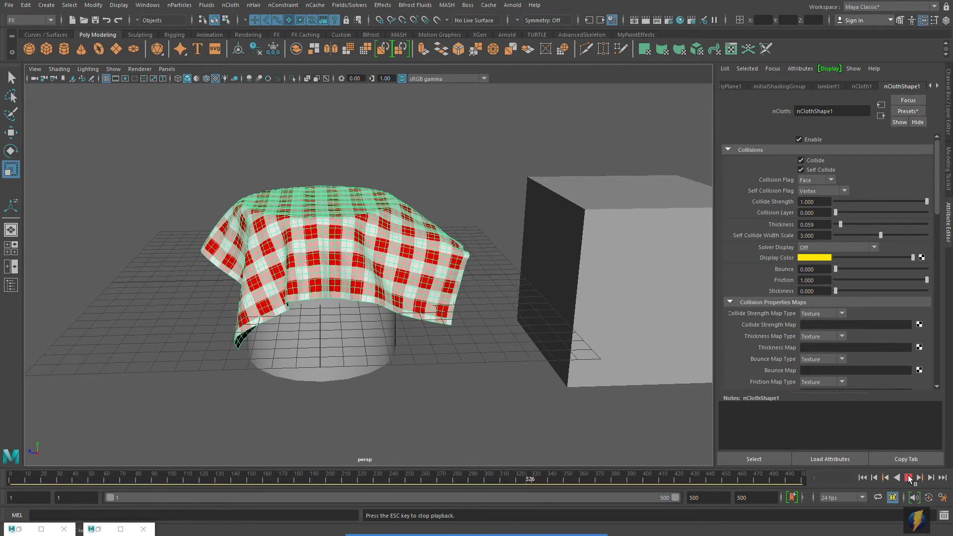
{"action": "left_click", "coordinate": [909, 478]}
{"action": "left_click", "coordinate": [863, 478]}
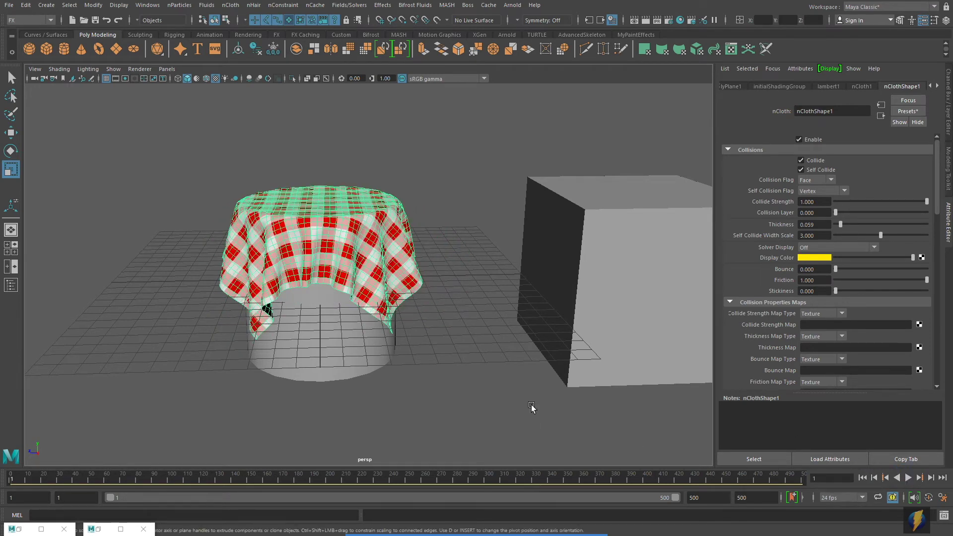
Select the cylinder under the cloth and examine the collision settings of its nRigidShape3.
{"action": "key", "text": "q"}
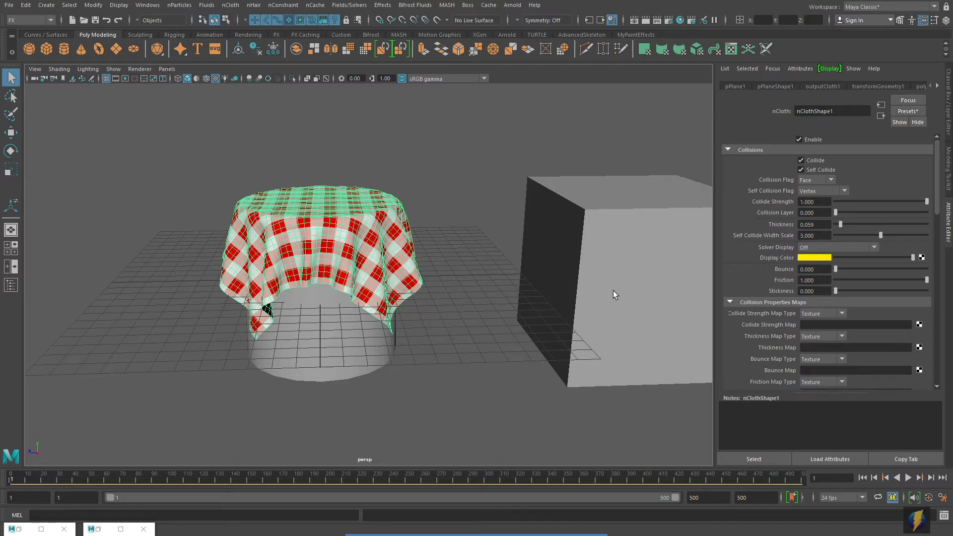
{"action": "left_click", "coordinate": [332, 364]}
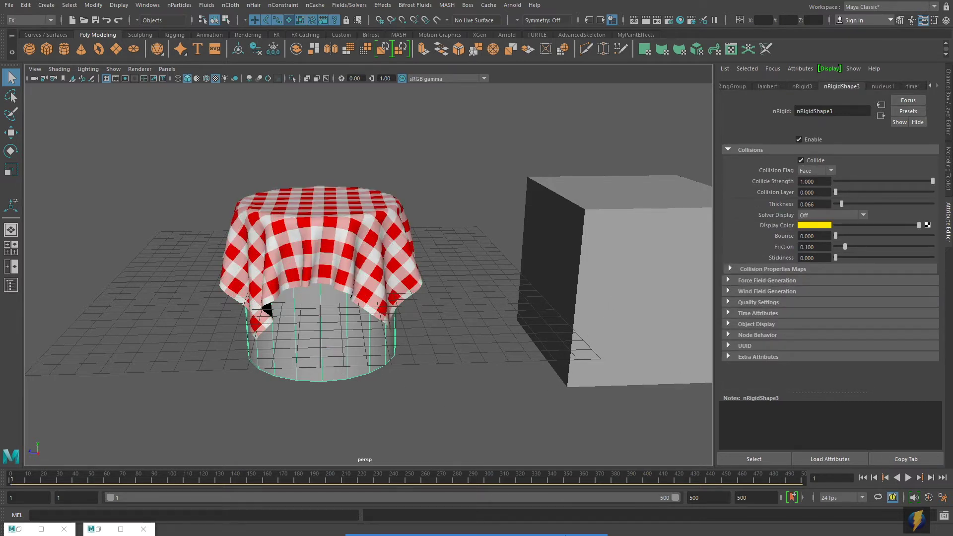
{"action": "left_click", "coordinate": [513, 515]}
{"action": "mouse_move", "coordinate": [633, 240]}
{"action": "left_mouse_down"}
{"action": "mouse_move", "coordinate": [698, 238]}
{"action": "mouse_move", "coordinate": [764, 257]}
{"action": "left_mouse_up"}
Examine the nucleus1 Gravity and Wind settings and compare the Wind Direction with the draped cloth's orientation in the scene.
{"action": "left_click", "coordinate": [883, 87]}
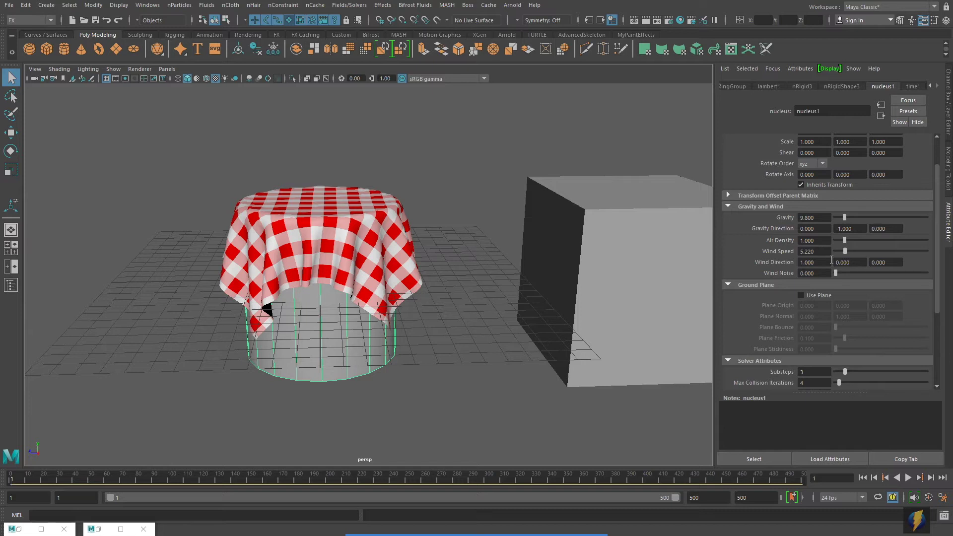
{"action": "mouse_move", "coordinate": [505, 535]}
{"action": "left_click", "coordinate": [513, 516]}
{"action": "mouse_move", "coordinate": [602, 336]}
{"action": "left_mouse_down"}
{"action": "mouse_move", "coordinate": [730, 272]}
{"action": "mouse_move", "coordinate": [804, 281]}
{"action": "mouse_move", "coordinate": [794, 263]}
{"action": "mouse_move", "coordinate": [795, 279]}
{"action": "mouse_move", "coordinate": [834, 264]}
{"action": "mouse_move", "coordinate": [876, 284]}
{"action": "mouse_move", "coordinate": [872, 264]}
{"action": "mouse_move", "coordinate": [836, 283]}
{"action": "mouse_move", "coordinate": [810, 270]}
{"action": "mouse_move", "coordinate": [846, 266]}
{"action": "mouse_move", "coordinate": [809, 275]}
{"action": "mouse_move", "coordinate": [804, 265]}
{"action": "mouse_move", "coordinate": [870, 267]}
{"action": "mouse_move", "coordinate": [814, 284]}
{"action": "mouse_move", "coordinate": [803, 271]}
{"action": "left_mouse_up"}
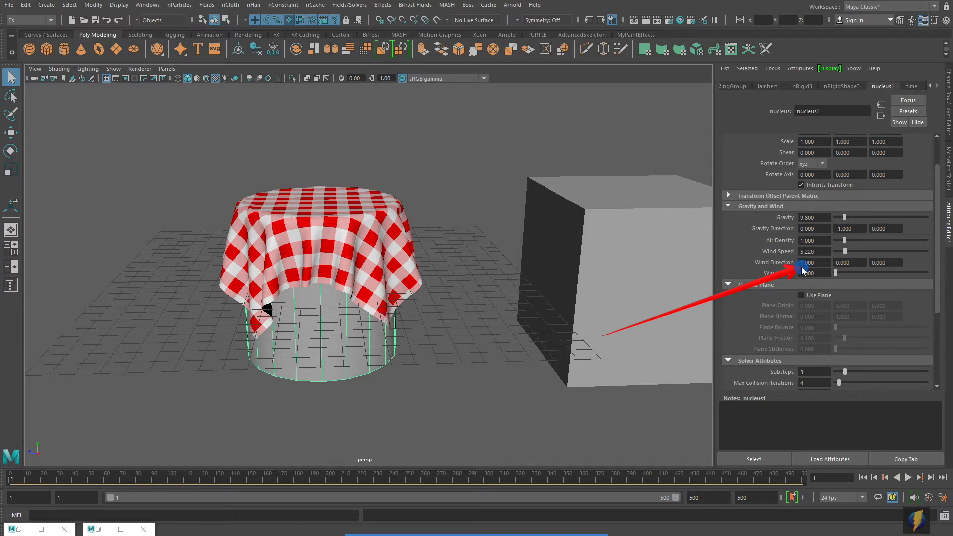
{"action": "left_click_drag", "start_coordinate": [248, 273], "coordinate": [328, 283], "text": "alt"}
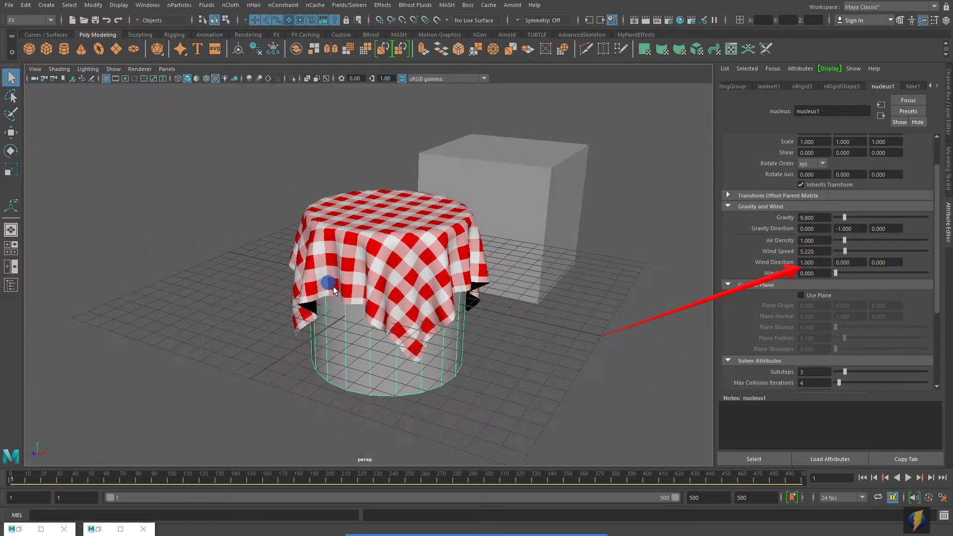
{"action": "middle_click_drag", "start_coordinate": [349, 285], "coordinate": [349, 252], "text": "alt"}
{"action": "left_click_drag", "start_coordinate": [302, 248], "coordinate": [322, 279], "text": "alt"}
{"action": "right_click_drag", "start_coordinate": [232, 329], "coordinate": [293, 317], "text": "alt"}
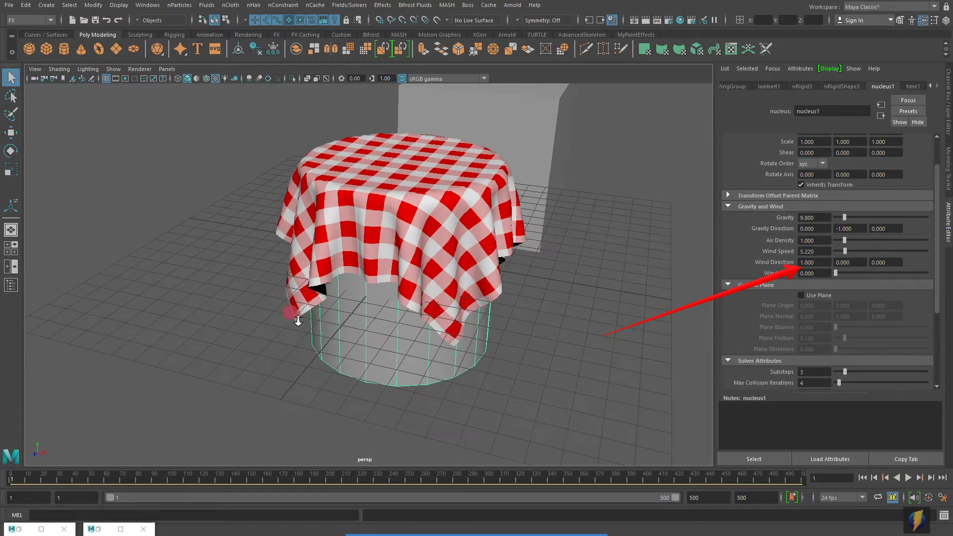
{"action": "left_click", "coordinate": [512, 518]}
{"action": "mouse_move", "coordinate": [152, 242]}
{"action": "left_mouse_down"}
{"action": "mouse_move", "coordinate": [58, 437]}
{"action": "mouse_move", "coordinate": [39, 448]}
{"action": "mouse_move", "coordinate": [48, 455]}
{"action": "mouse_move", "coordinate": [95, 421]}
{"action": "mouse_move", "coordinate": [85, 306]}
{"action": "mouse_move", "coordinate": [96, 242]}
{"action": "left_mouse_up"}
{"action": "left_click_drag", "start_coordinate": [161, 271], "coordinate": [640, 322]}
{"action": "mouse_move", "coordinate": [457, 343]}
{"action": "left_mouse_down", "text": "alt"}
{"action": "mouse_move", "coordinate": [529, 343]}
{"action": "mouse_move", "coordinate": [437, 368]}
{"action": "left_mouse_up", "text": "alt"}
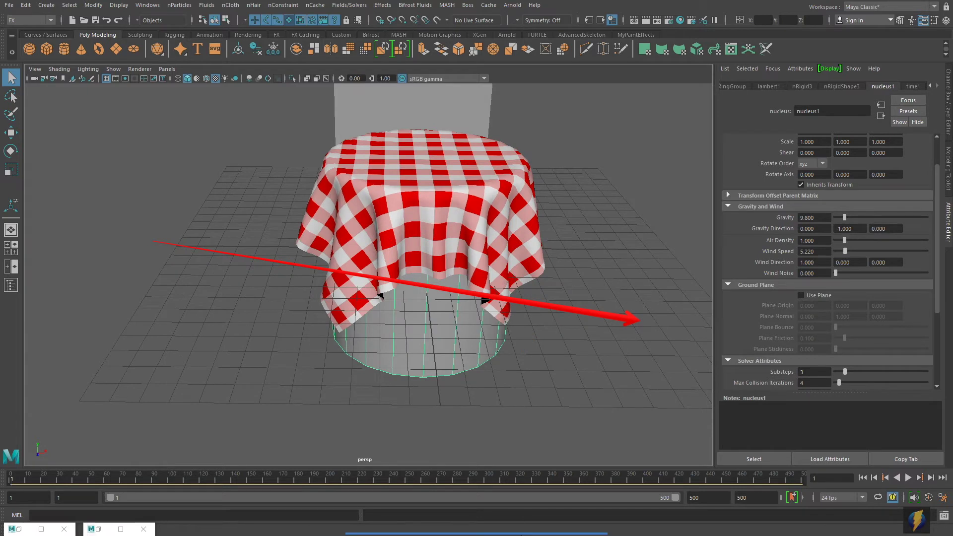
{"action": "left_click_drag", "start_coordinate": [163, 308], "coordinate": [623, 319]}
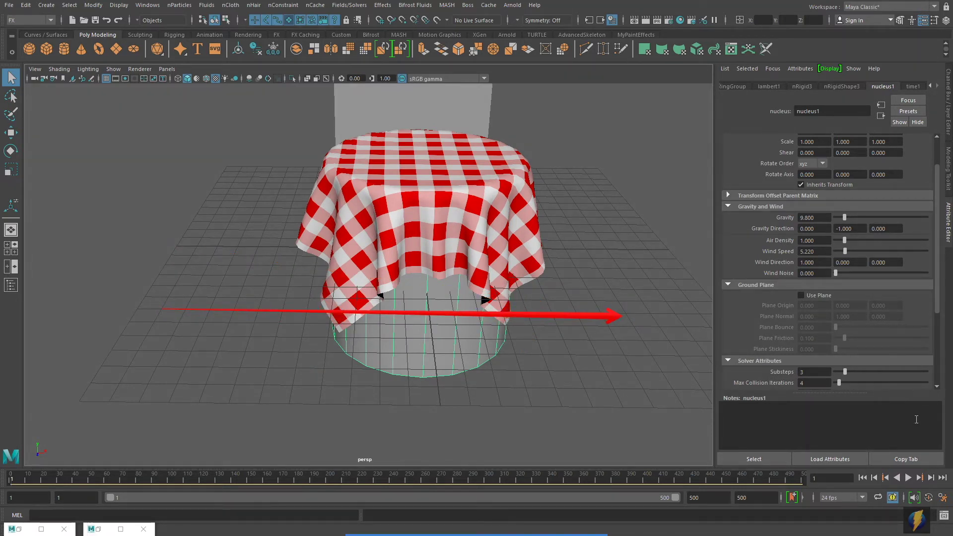
Play the simulation with wind along positive X to about frame 122, stop it and return to the first frame.
{"action": "left_click", "coordinate": [906, 477]}
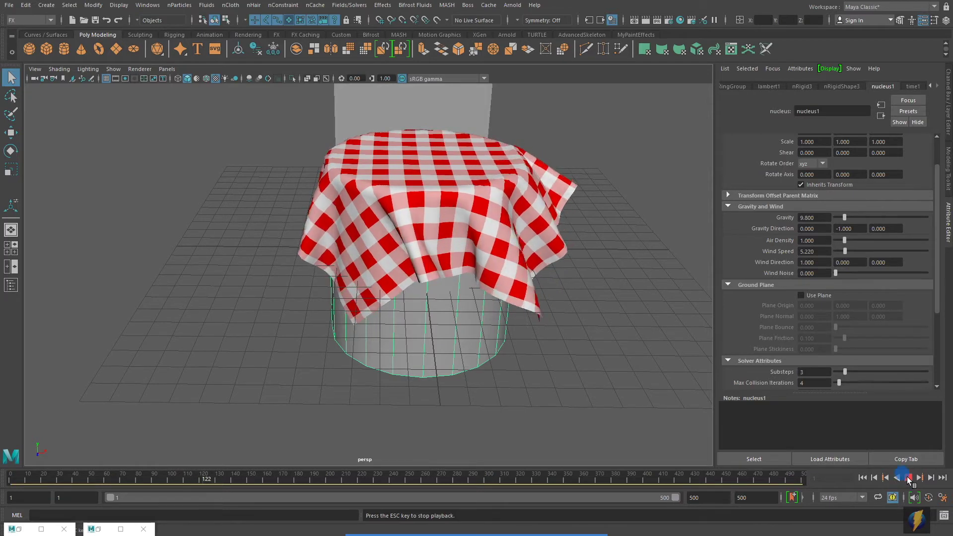
{"action": "left_click", "coordinate": [907, 478]}
{"action": "left_click", "coordinate": [862, 477]}
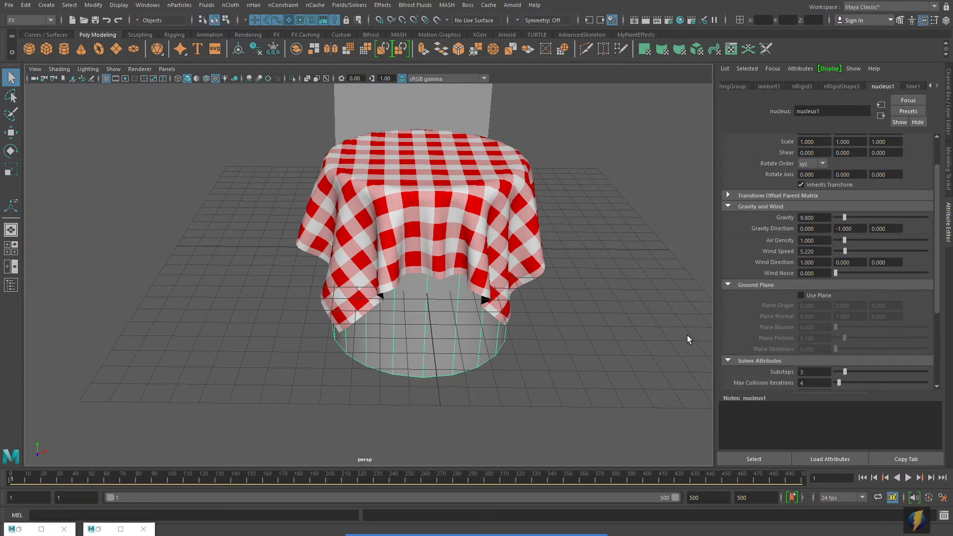
Set the nucleus1 Wind Direction X to -11.000 and start playing the simulation.
{"action": "left_click", "coordinate": [813, 262]}
{"action": "type", "text": "-1"}
{"action": "key", "text": "Return"}
{"action": "left_click", "coordinate": [908, 478]}
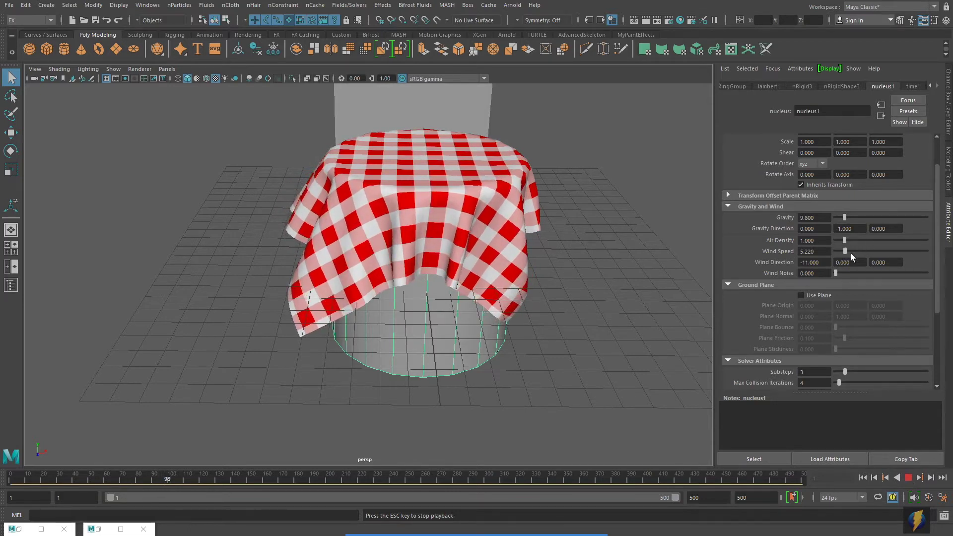
Raise the Wind Speed to 12.912 during playback, then stop past frame 218 and return to the first frame.
{"action": "left_click_drag", "start_coordinate": [844, 251], "coordinate": [859, 251]}
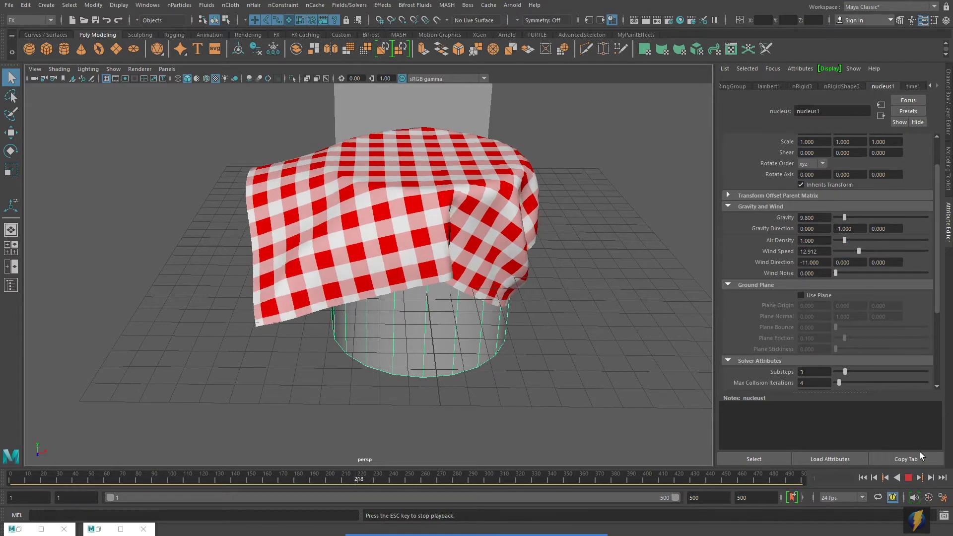
{"action": "left_click", "coordinate": [909, 476]}
{"action": "left_click", "coordinate": [863, 477]}
Set the nucleus1 Wind Speed to 5.000 and its Wind Direction to 0, 0, 1.
{"action": "left_click", "coordinate": [825, 253]}
{"action": "type", "text": "5"}
{"action": "key", "text": "Return"}
{"action": "left_click", "coordinate": [826, 261]}
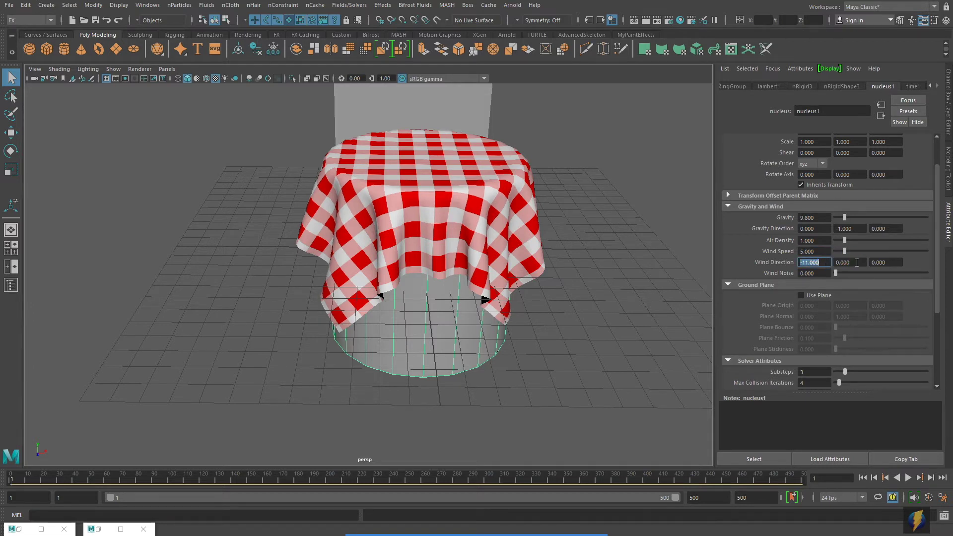
{"action": "type", "text": "0"}
{"action": "key", "text": "Return"}
{"action": "mouse_move", "coordinate": [587, 257]}
{"action": "left_mouse_down", "text": "alt"}
{"action": "mouse_move", "coordinate": [508, 249]}
{"action": "mouse_move", "coordinate": [583, 251]}
{"action": "left_mouse_up", "text": "alt"}
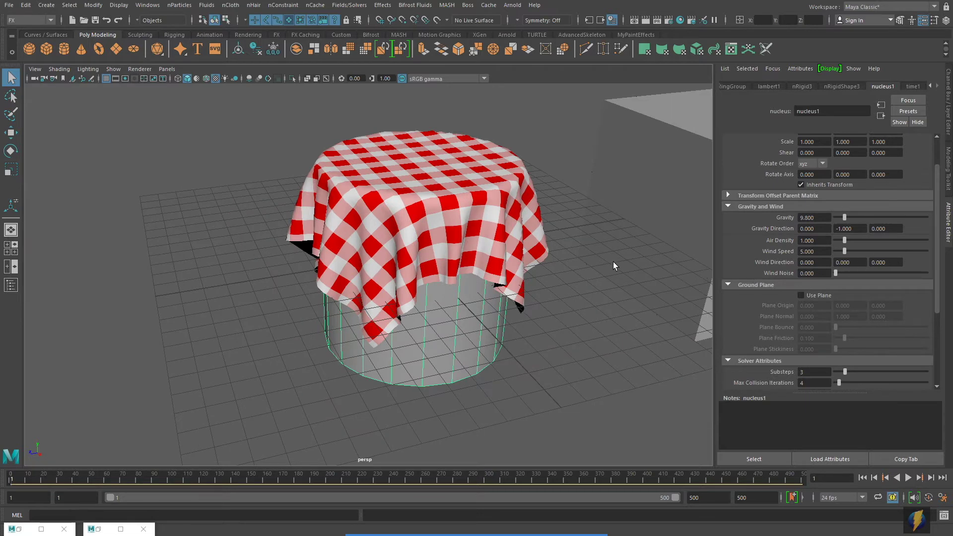
{"action": "left_click", "coordinate": [887, 262]}
{"action": "type", "text": "1"}
{"action": "key", "text": "Return"}
Play the simulation with wind along positive Z to about frame 72, stop it and return to the first frame.
{"action": "left_click_drag", "start_coordinate": [411, 291], "coordinate": [404, 269], "text": "alt"}
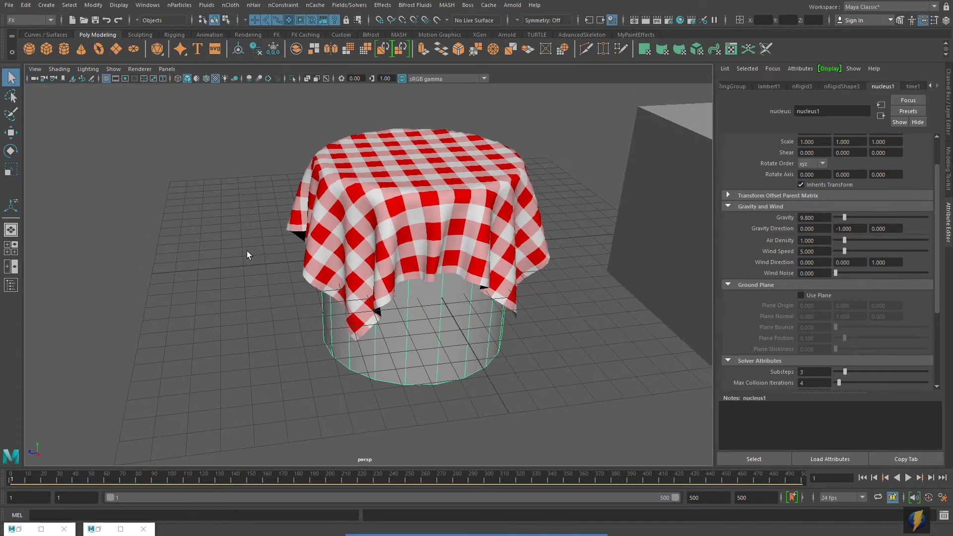
{"action": "left_click_drag", "start_coordinate": [246, 251], "coordinate": [236, 249], "text": "alt"}
{"action": "left_click", "coordinate": [511, 514]}
{"action": "left_click_drag", "start_coordinate": [644, 323], "coordinate": [134, 337]}
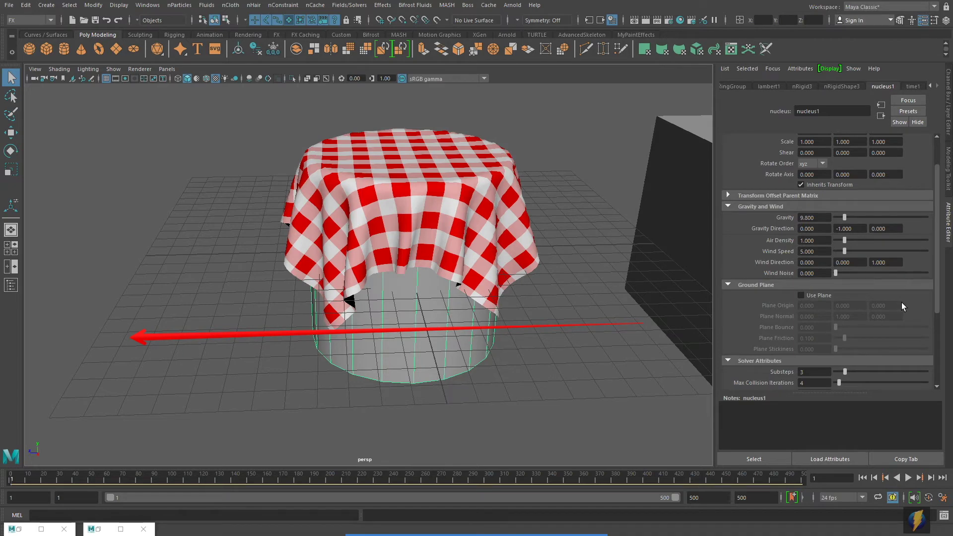
{"action": "left_click", "coordinate": [909, 478]}
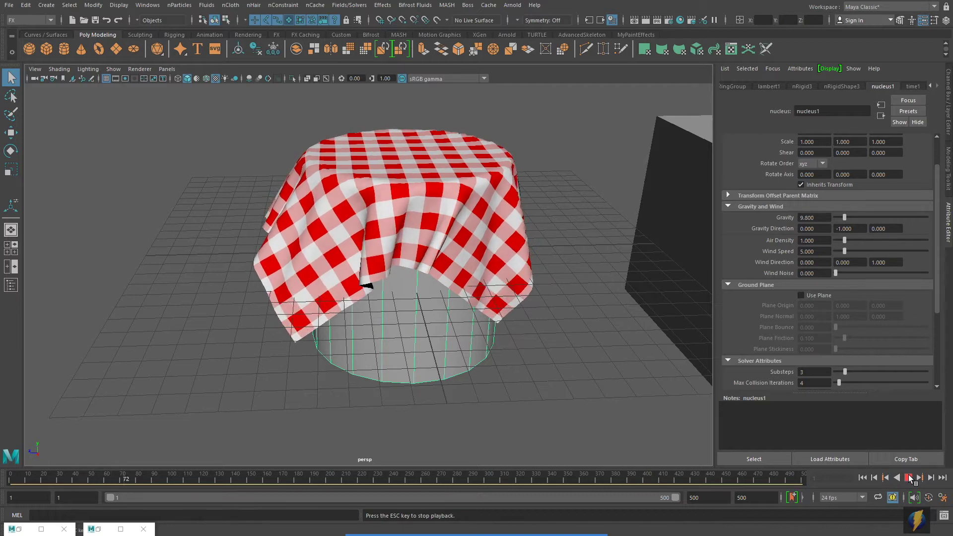
{"action": "left_click", "coordinate": [909, 477]}
{"action": "left_click", "coordinate": [862, 478]}
Set the nucleus1 Wind Direction to 0, 1, 0 so the wind blows upward.
{"action": "double_click", "coordinate": [853, 262]}
{"action": "type", "text": "1"}
{"action": "key", "text": "Return"}
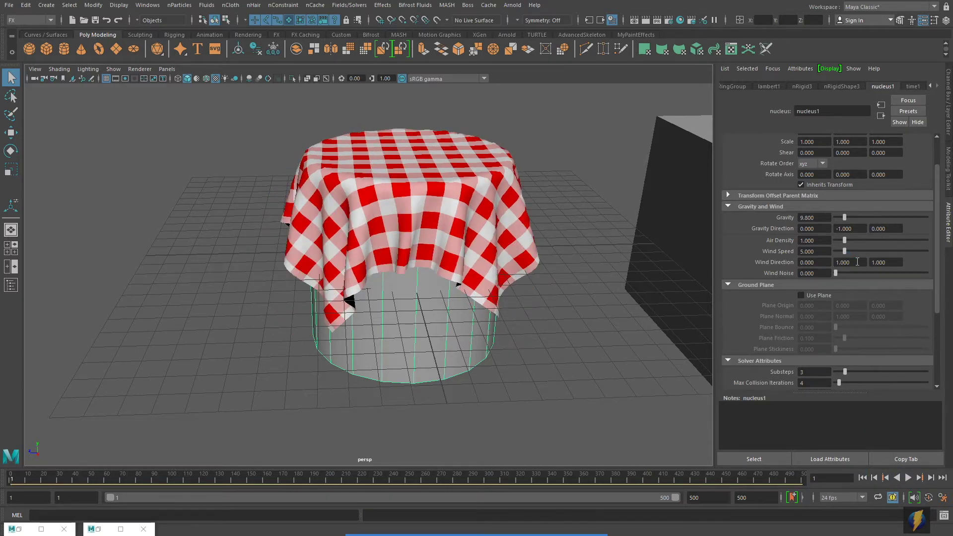
{"action": "double_click", "coordinate": [885, 262]}
{"action": "type", "text": "0"}
{"action": "key", "text": "Return"}
Play the upward-wind simulation, raise the Wind Speed to 29.396 during playback, then stop near frame 251 and return to the first frame.
{"action": "left_click", "coordinate": [909, 478]}
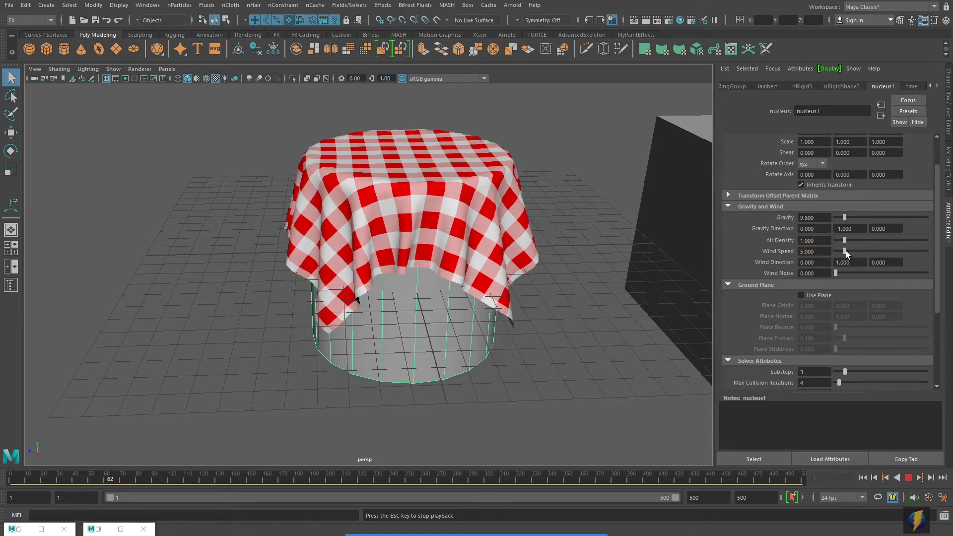
{"action": "left_click_drag", "start_coordinate": [844, 251], "coordinate": [889, 253]}
{"action": "scroll", "coordinate": [475, 231], "scroll_direction": "down", "scroll_amount": 5}
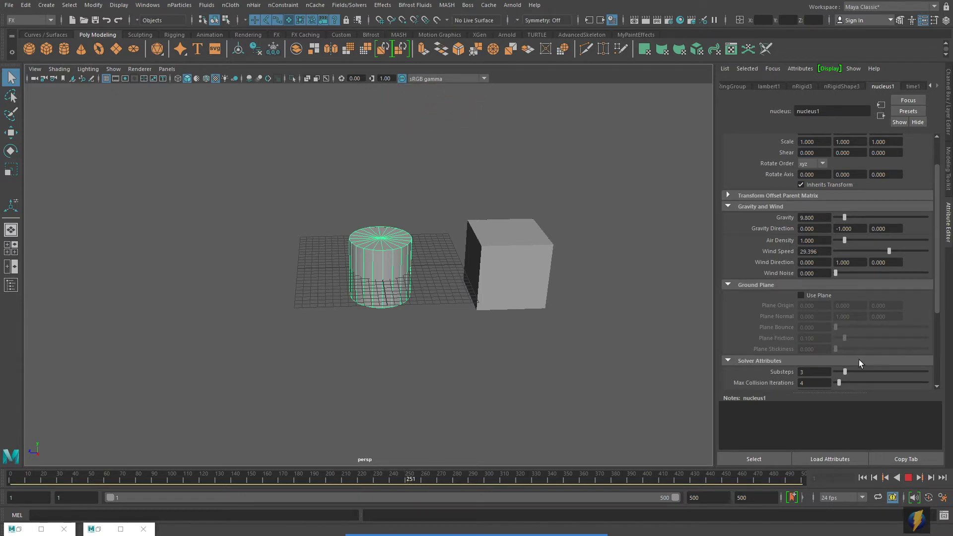
{"action": "left_click", "coordinate": [908, 478]}
{"action": "left_click", "coordinate": [866, 477]}
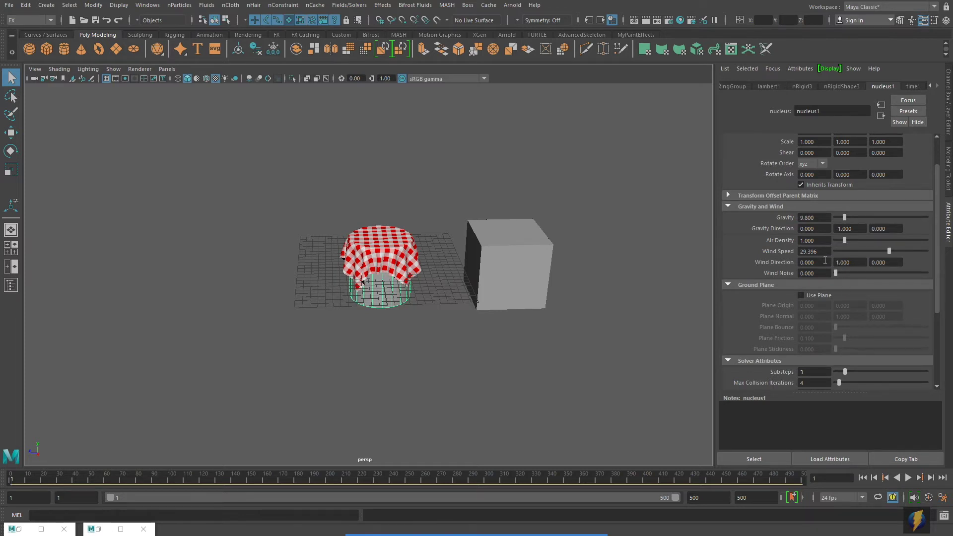
Set the nucleus1 Wind Speed to 5.000 and its Wind Direction to 1, 0, 0.
{"action": "double_click", "coordinate": [821, 251]}
{"action": "type", "text": "5"}
{"action": "key", "text": "Return"}
{"action": "double_click", "coordinate": [829, 262]}
{"action": "type", "text": "1"}
{"action": "key", "text": "Tab"}
{"action": "type", "text": "0"}
{"action": "key", "text": "Return"}
Play the simulation with the reset wind settings past frame 90, stop it and return to the first frame.
{"action": "left_click", "coordinate": [908, 478]}
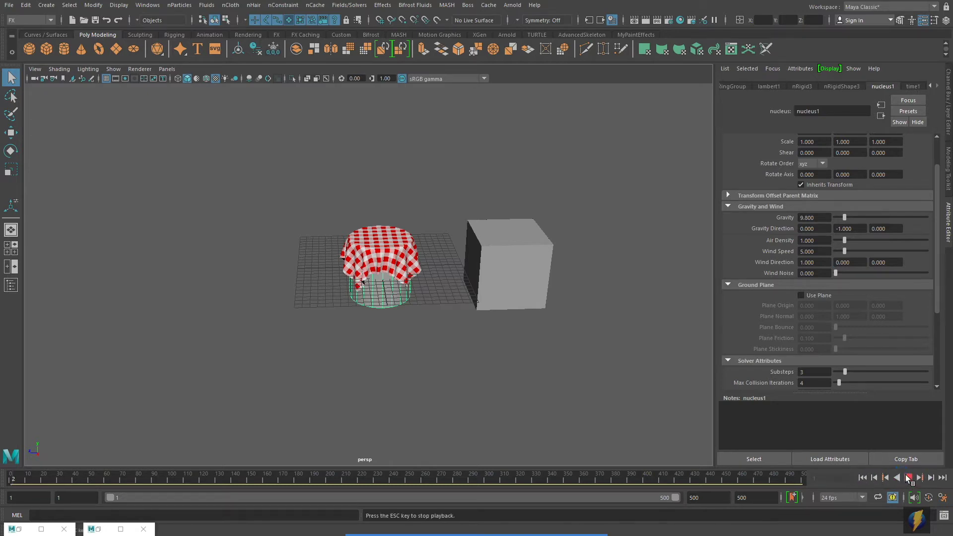
{"action": "right_click_drag", "start_coordinate": [427, 321], "coordinate": [571, 330], "text": "alt"}
{"action": "middle_click_drag", "start_coordinate": [524, 336], "coordinate": [494, 360], "text": "alt"}
{"action": "left_click_drag", "start_coordinate": [493, 360], "coordinate": [520, 348], "text": "alt"}
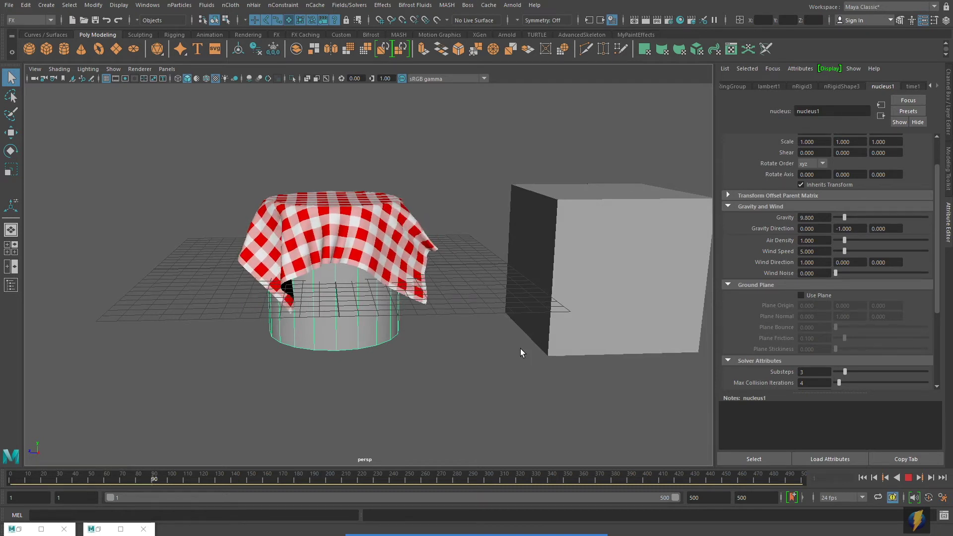
{"action": "left_click", "coordinate": [908, 479]}
{"action": "left_click", "coordinate": [862, 478]}
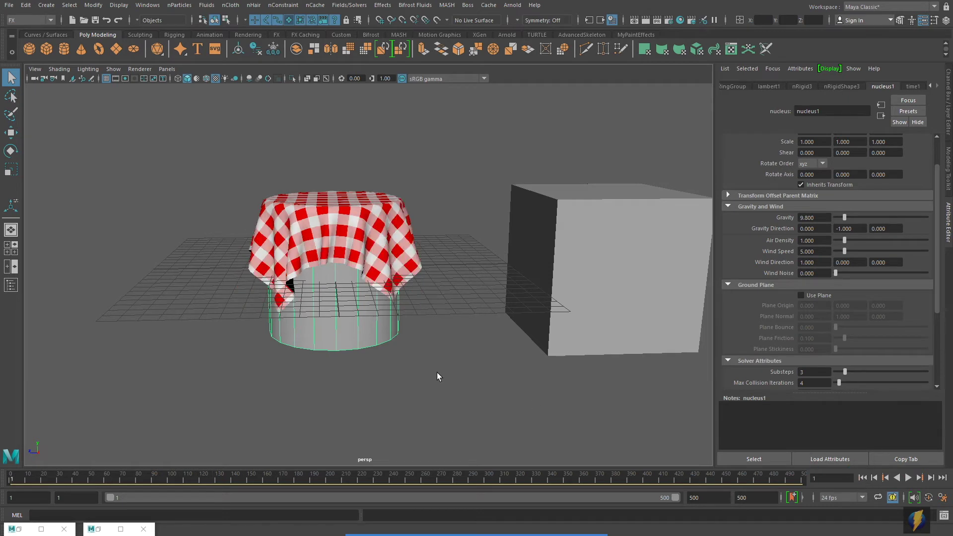
Move the cylinder out from under the tablecloth and position the cube beneath the cloth in its place.
{"action": "left_click", "coordinate": [434, 372]}
{"action": "left_click", "coordinate": [358, 321]}
{"action": "left_click_drag", "start_coordinate": [496, 342], "coordinate": [411, 316], "text": "alt"}
{"action": "left_click", "coordinate": [10, 132]}
{"action": "left_click_drag", "start_coordinate": [356, 268], "coordinate": [118, 269]}
{"action": "left_click", "coordinate": [538, 279]}
{"action": "left_click_drag", "start_coordinate": [561, 268], "coordinate": [378, 270]}
{"action": "left_click_drag", "start_coordinate": [400, 224], "coordinate": [402, 242]}
{"action": "scroll", "coordinate": [566, 277], "scroll_direction": "up", "scroll_amount": 3}
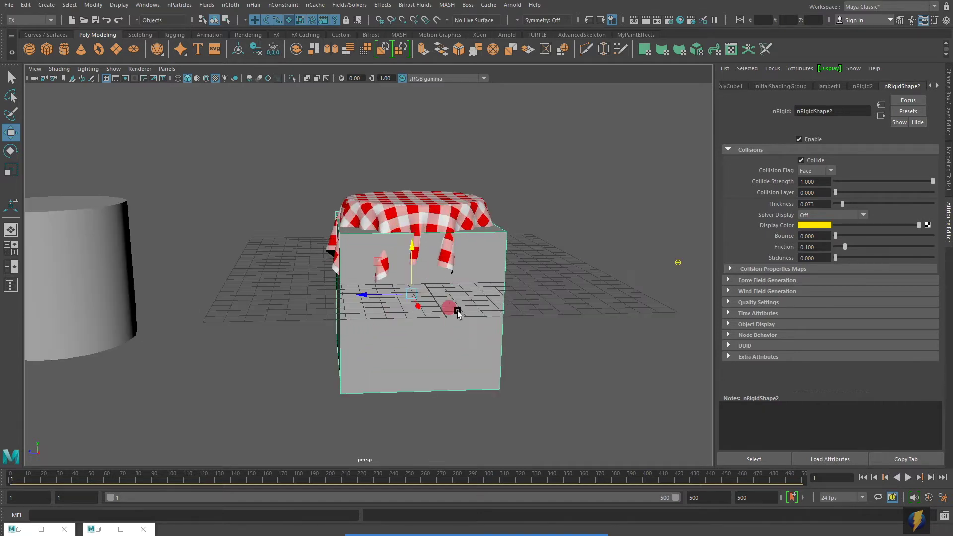
Play the simulation of the tablecloth over the cube to frame 144, stop it and return to the first frame.
{"action": "left_click", "coordinate": [899, 476]}
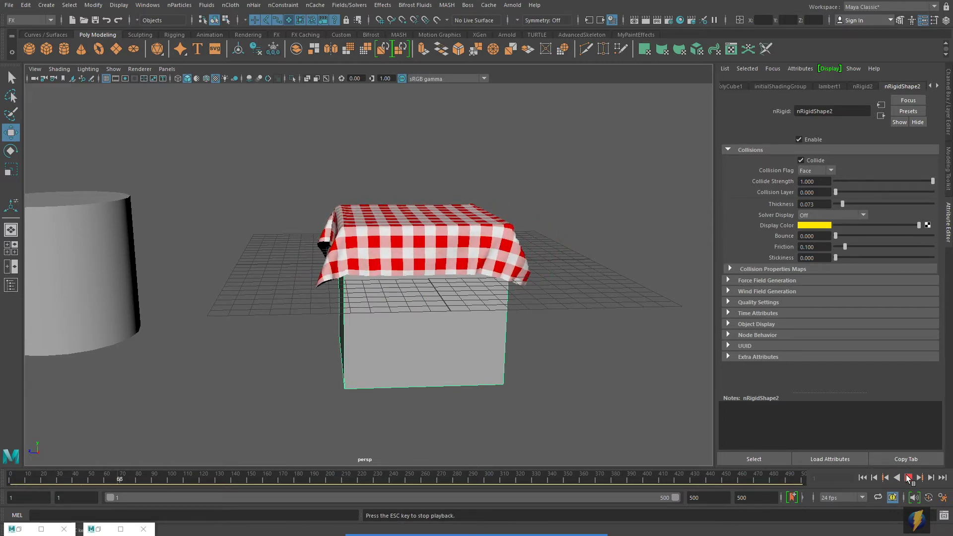
{"action": "mouse_move", "coordinate": [557, 334]}
{"action": "left_mouse_down", "text": "alt"}
{"action": "mouse_move", "coordinate": [457, 326]}
{"action": "mouse_move", "coordinate": [585, 334]}
{"action": "left_mouse_up", "text": "alt"}
{"action": "left_click", "coordinate": [908, 477]}
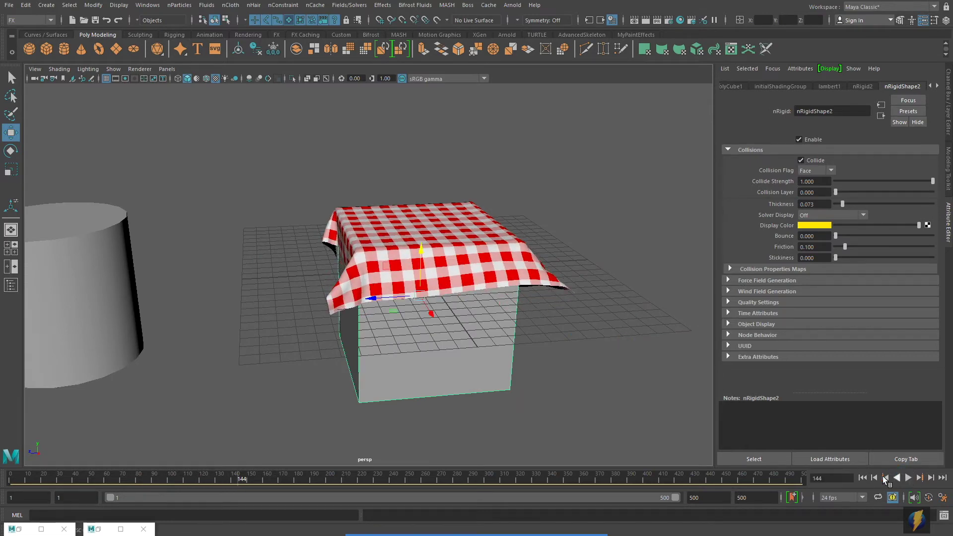
{"action": "left_click", "coordinate": [862, 478]}
{"action": "mouse_move", "coordinate": [521, 336]}
{"action": "left_mouse_down", "text": "alt"}
{"action": "mouse_move", "coordinate": [502, 332]}
{"action": "mouse_move", "coordinate": [530, 312]}
{"action": "mouse_move", "coordinate": [461, 341]}
{"action": "mouse_move", "coordinate": [499, 334]}
{"action": "left_mouse_up", "text": "alt"}
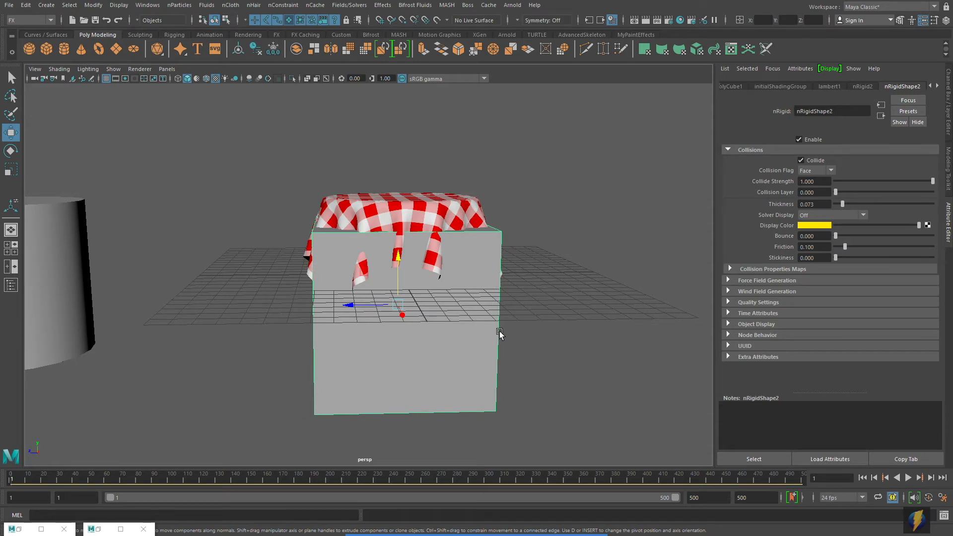
Select the tablecloth and clear its saved initial state.
{"action": "left_click", "coordinate": [445, 205]}
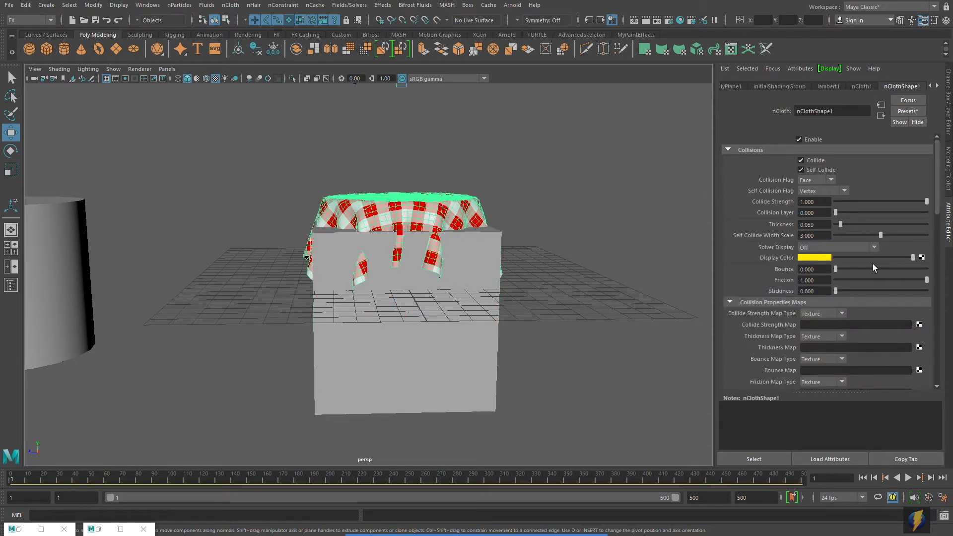
{"action": "left_click", "coordinate": [360, 6]}
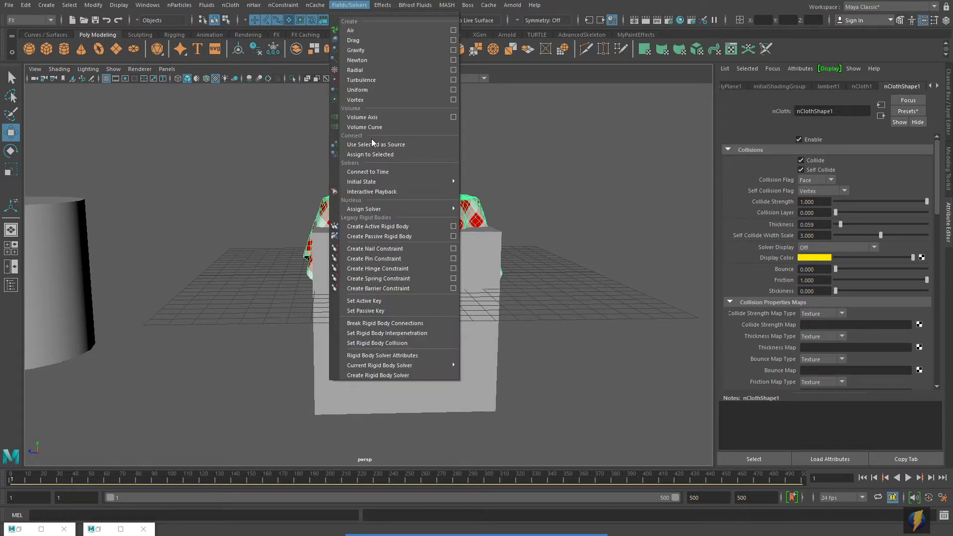
{"action": "mouse_move", "coordinate": [367, 183]}
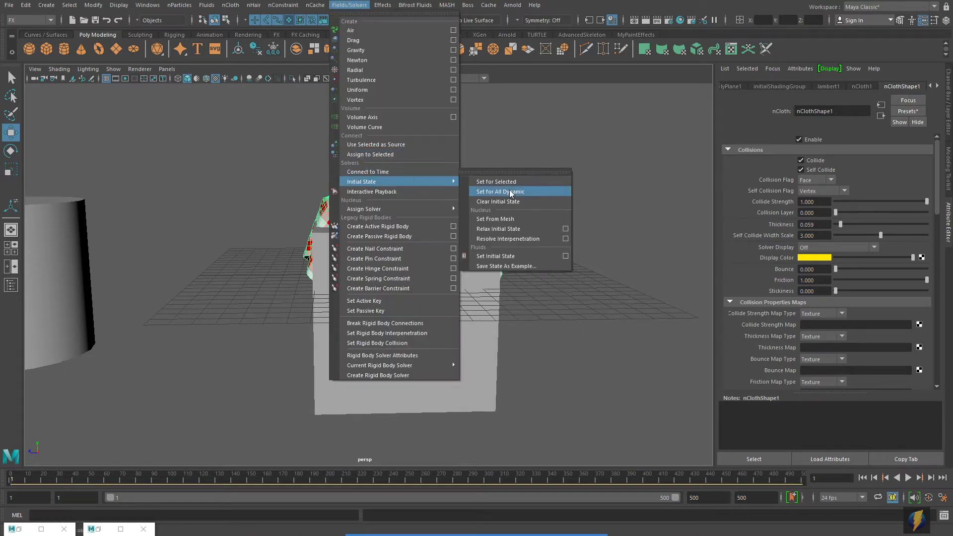
{"action": "left_click", "coordinate": [525, 201]}
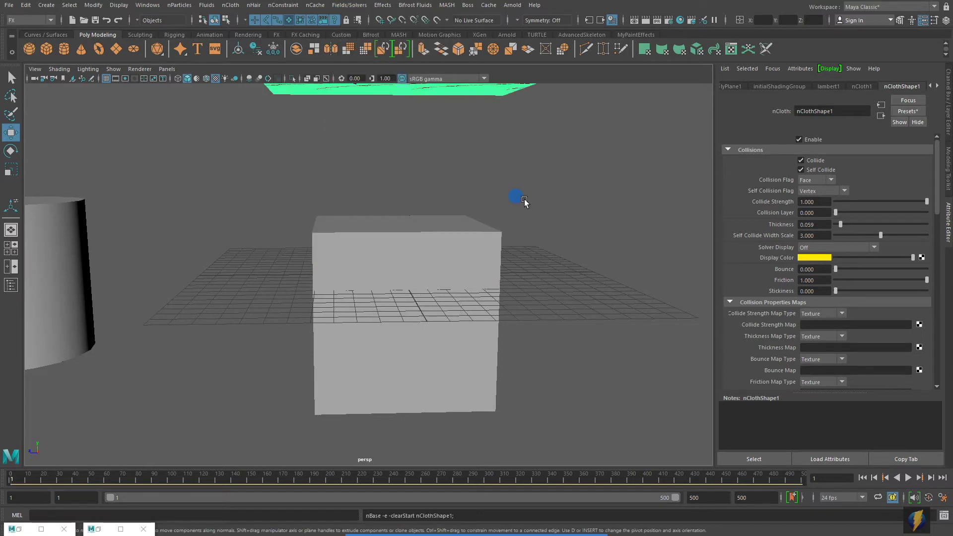
Play the flat cloth falling onto the cube to about frame 77, stop it and return to the first frame.
{"action": "right_click_drag", "start_coordinate": [593, 236], "coordinate": [529, 235], "text": "alt"}
{"action": "middle_click_drag", "start_coordinate": [529, 234], "coordinate": [521, 244], "text": "alt"}
{"action": "left_click_drag", "start_coordinate": [521, 245], "coordinate": [558, 259], "text": "alt"}
{"action": "left_click", "coordinate": [908, 478]}
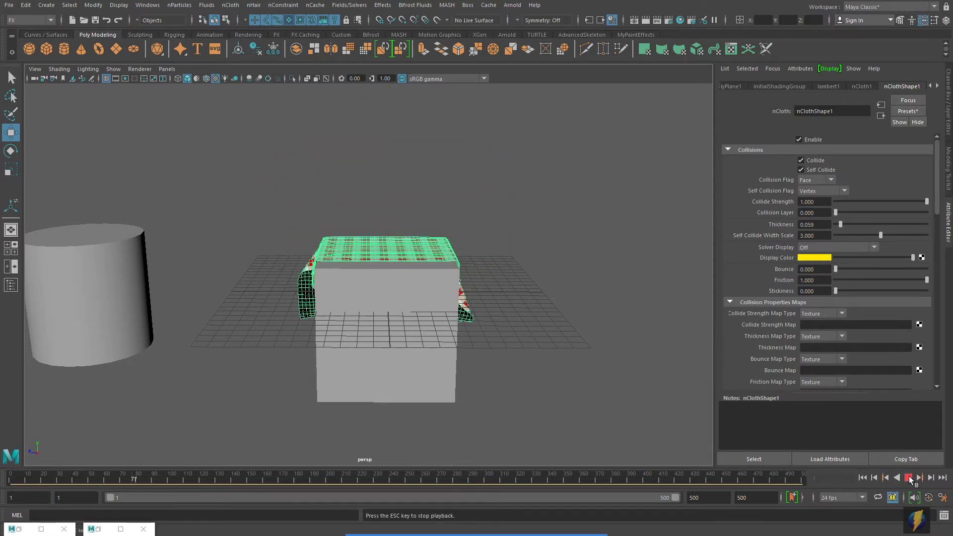
{"action": "left_click", "coordinate": [908, 478]}
{"action": "left_click", "coordinate": [862, 477]}
Scale the cube down uniformly to about three quarters of its size and raise it closer to the cloth.
{"action": "right_click_drag", "start_coordinate": [364, 318], "coordinate": [401, 314], "text": "alt"}
{"action": "left_click", "coordinate": [409, 312]}
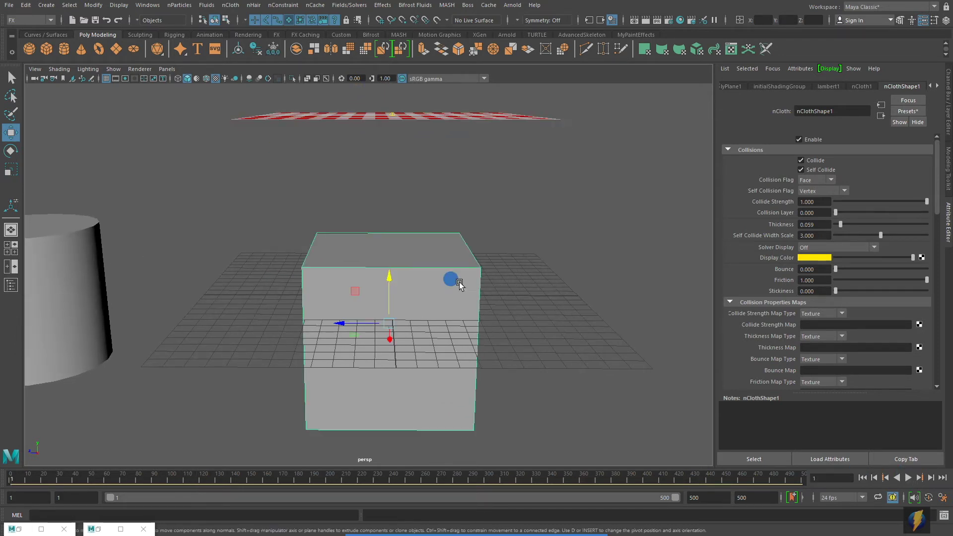
{"action": "left_click", "coordinate": [10, 170]}
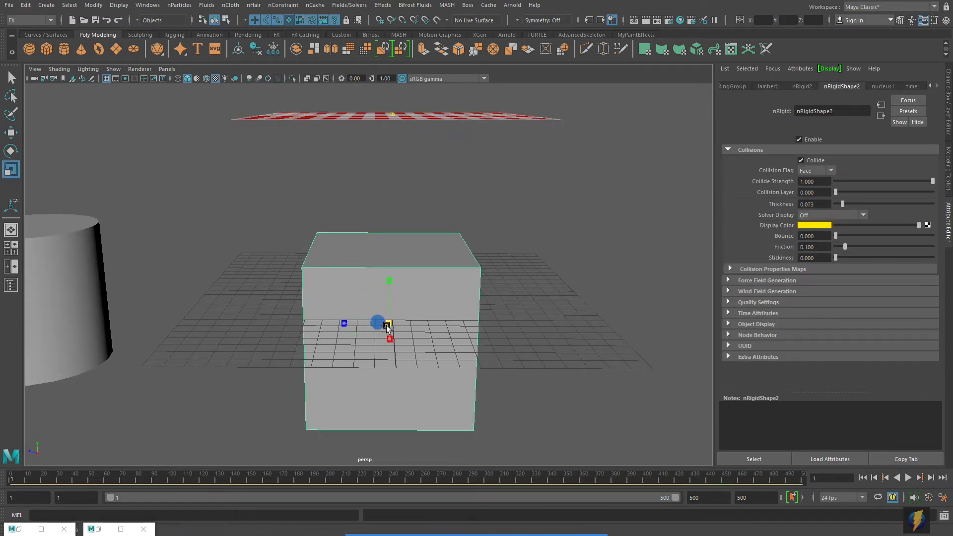
{"action": "left_click_drag", "start_coordinate": [388, 328], "coordinate": [351, 320]}
{"action": "key", "text": "w"}
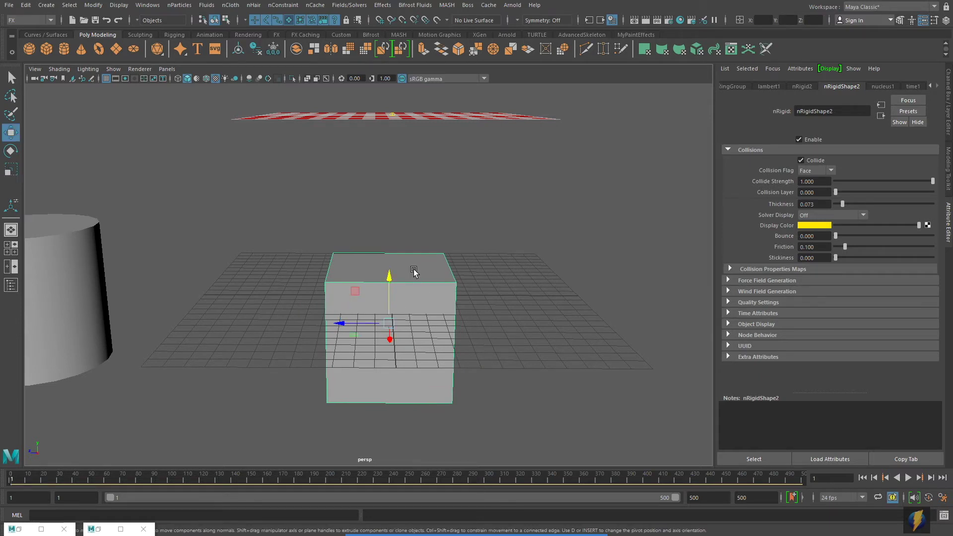
{"action": "left_click_drag", "start_coordinate": [390, 276], "coordinate": [386, 214]}
Lower the flat tablecloth to just above the top of the cube.
{"action": "left_click", "coordinate": [362, 118]}
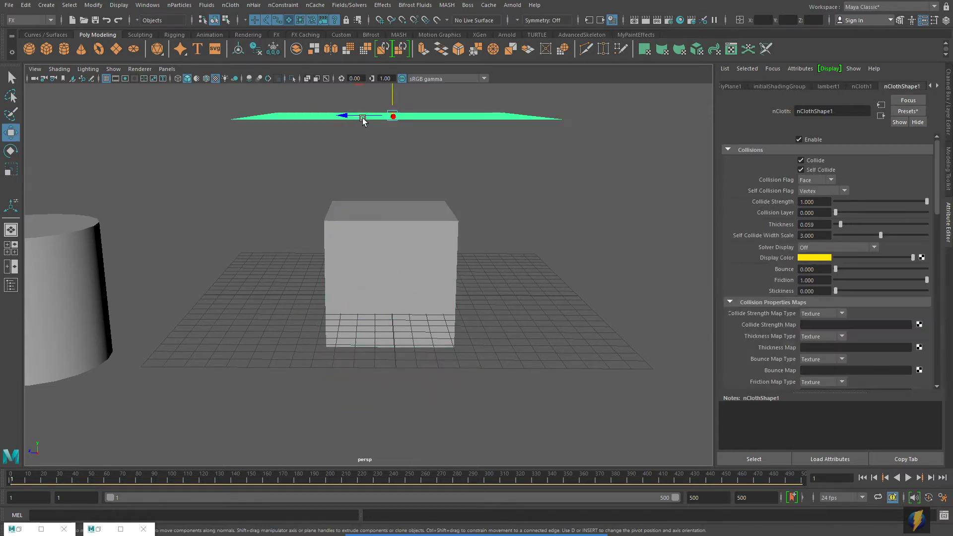
{"action": "left_click_drag", "start_coordinate": [389, 93], "coordinate": [395, 172]}
{"action": "mouse_move", "coordinate": [427, 220]}
{"action": "left_mouse_down", "text": "alt"}
{"action": "mouse_move", "coordinate": [436, 239]}
{"action": "mouse_move", "coordinate": [329, 250]}
{"action": "mouse_move", "coordinate": [423, 256]}
{"action": "left_mouse_up", "text": "alt"}
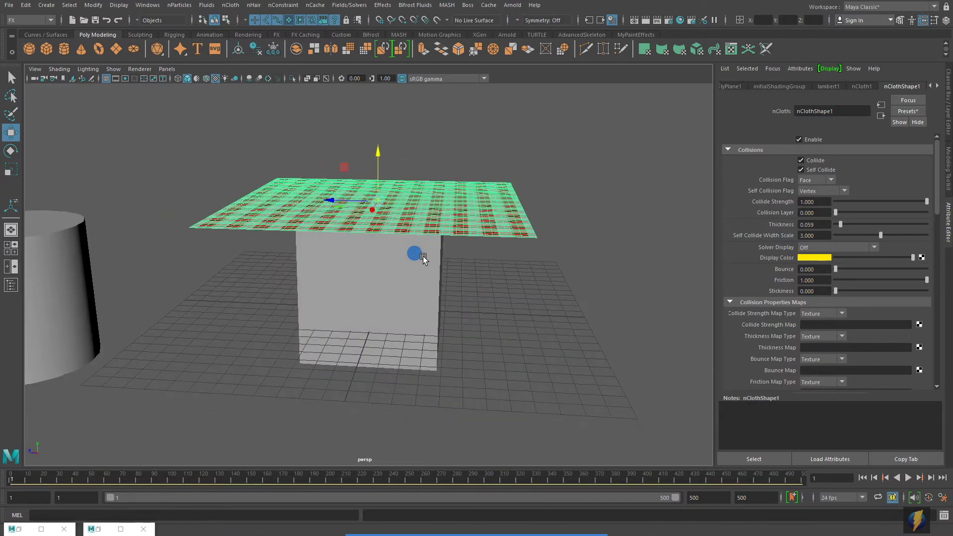
Play the cloth draping over the cube to frame 104, stop it and save this shape as the selected cloth's initial state.
{"action": "left_click", "coordinate": [908, 478]}
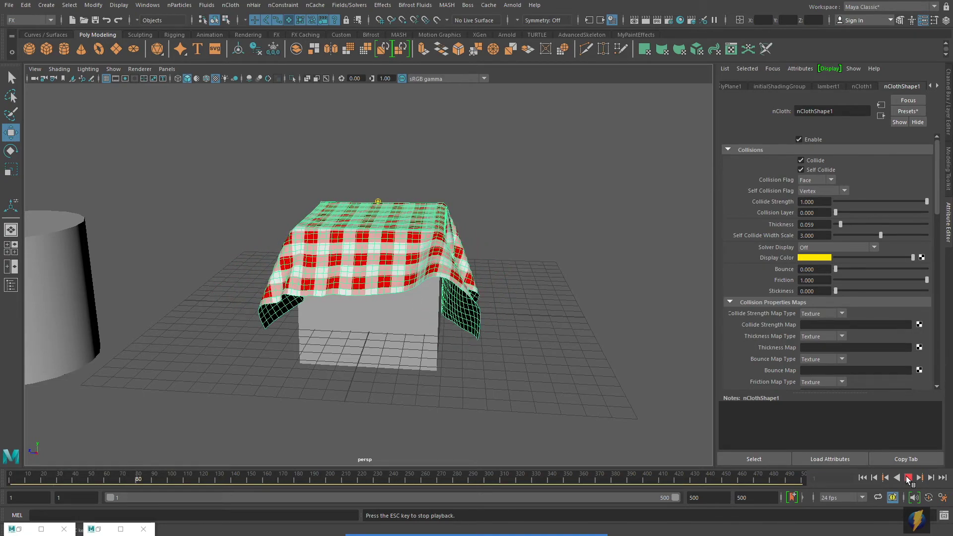
{"action": "key", "text": "Escape"}
{"action": "left_click_drag", "start_coordinate": [472, 332], "coordinate": [443, 306], "text": "alt"}
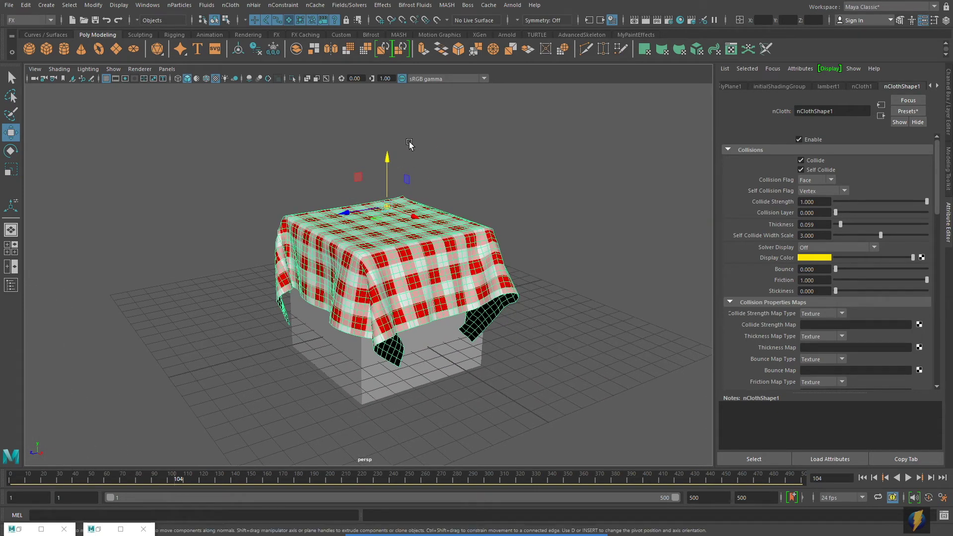
{"action": "left_click", "coordinate": [349, 5]}
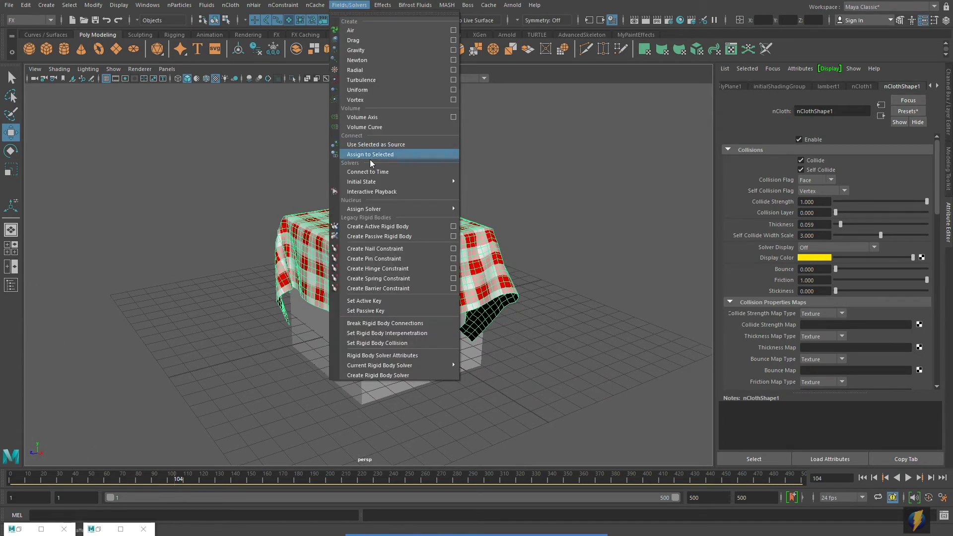
{"action": "mouse_move", "coordinate": [376, 180]}
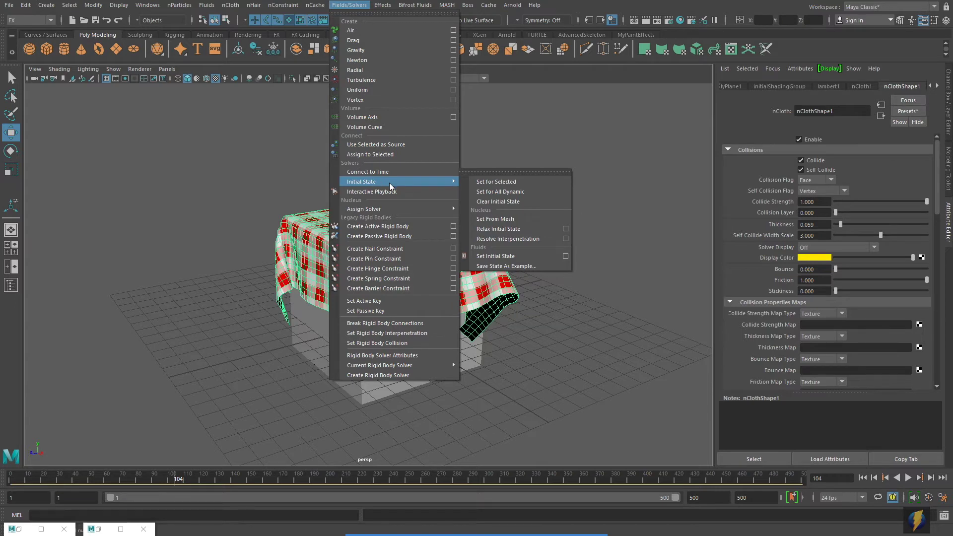
{"action": "left_click", "coordinate": [495, 183]}
{"action": "left_click_drag", "start_coordinate": [547, 292], "coordinate": [520, 290], "text": "alt"}
Continue the simulation from the saved draped shape to frame 297, stop it and return to the first frame.
{"action": "left_click", "coordinate": [908, 478]}
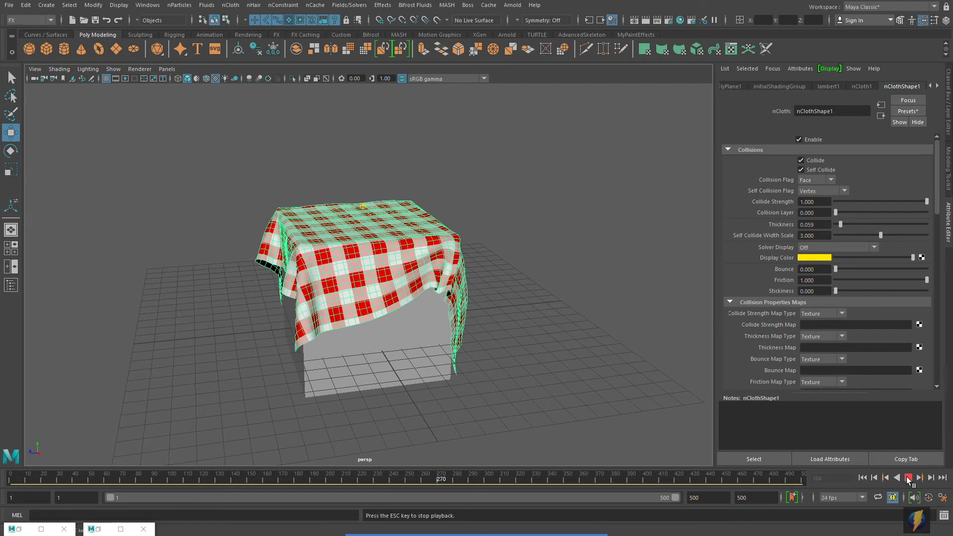
{"action": "left_click", "coordinate": [909, 479]}
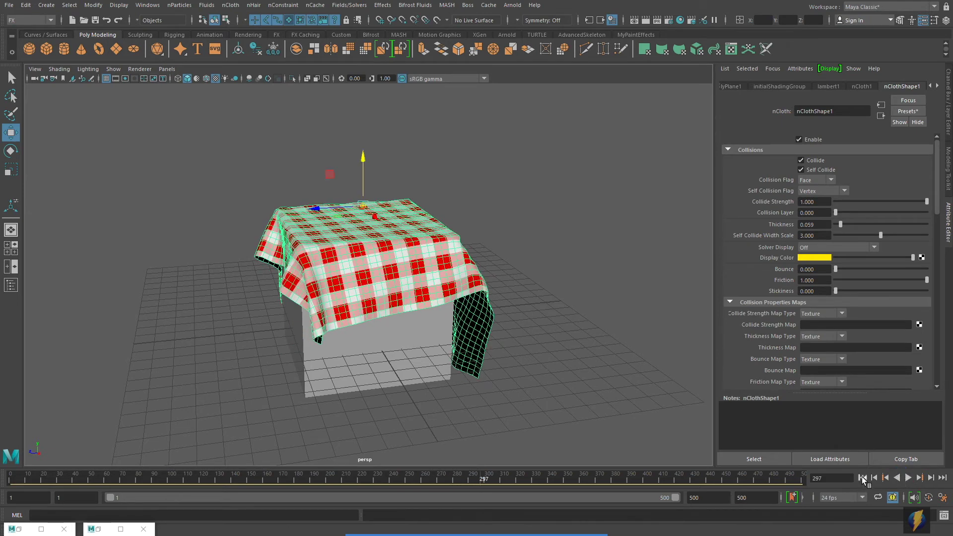
{"action": "left_click", "coordinate": [862, 478]}
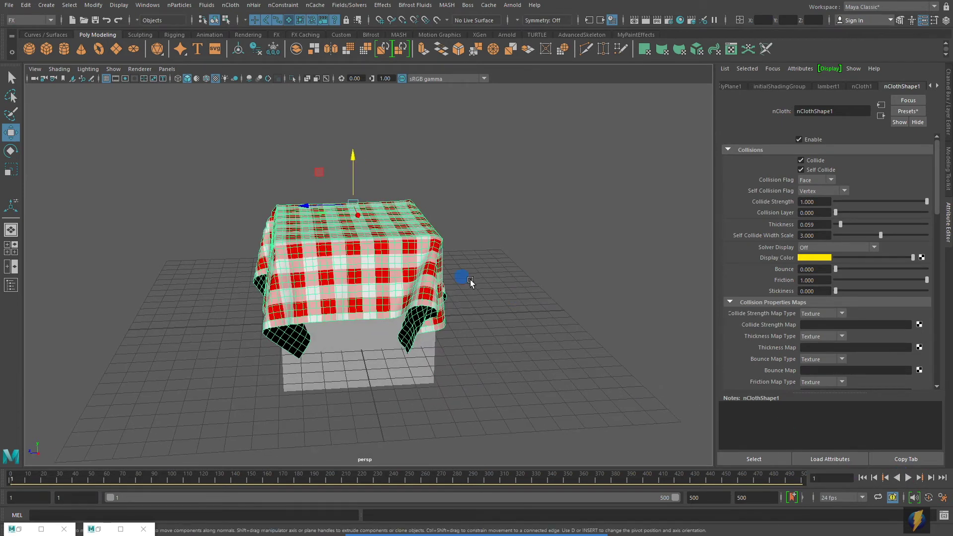
{"action": "left_click_drag", "start_coordinate": [470, 279], "coordinate": [449, 287], "text": "alt"}
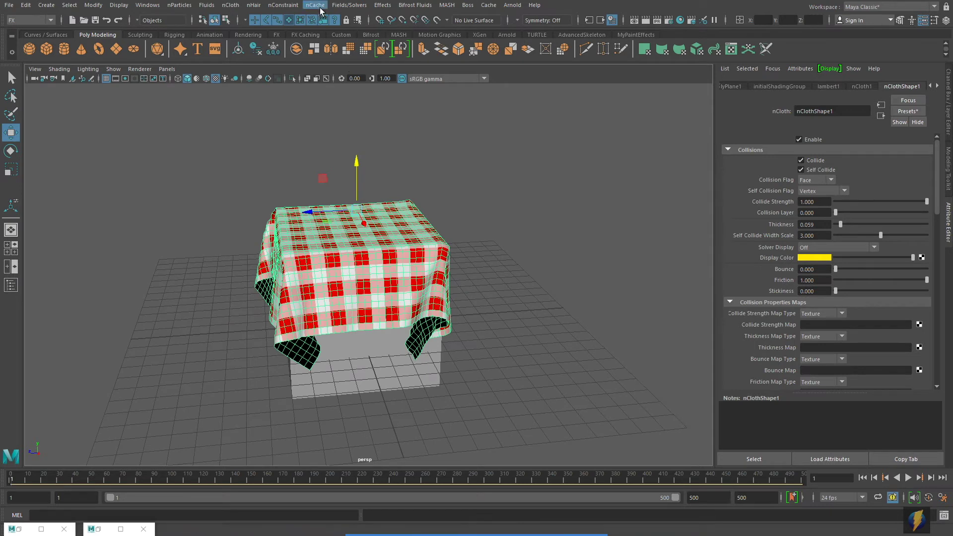
Clear the tablecloth's saved initial state.
{"action": "left_click", "coordinate": [349, 5]}
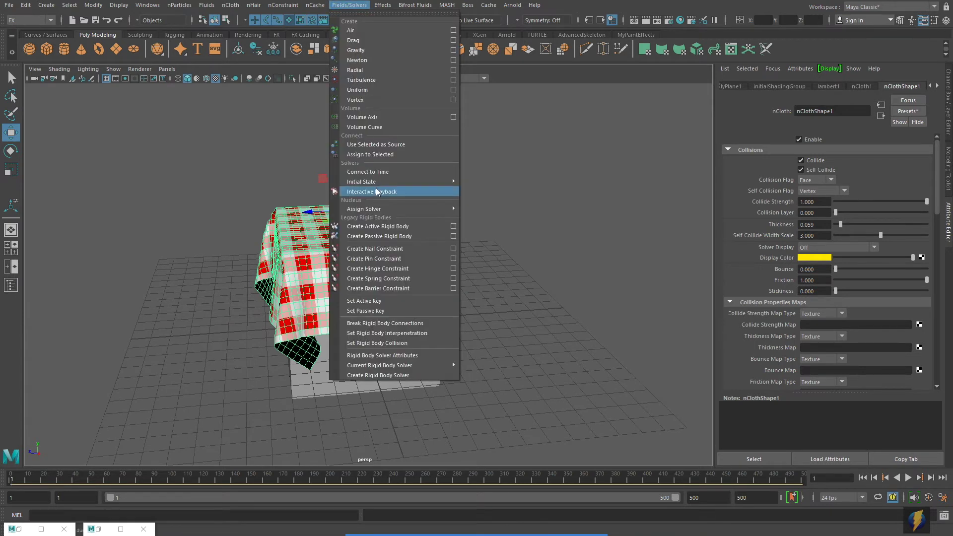
{"action": "mouse_move", "coordinate": [383, 210]}
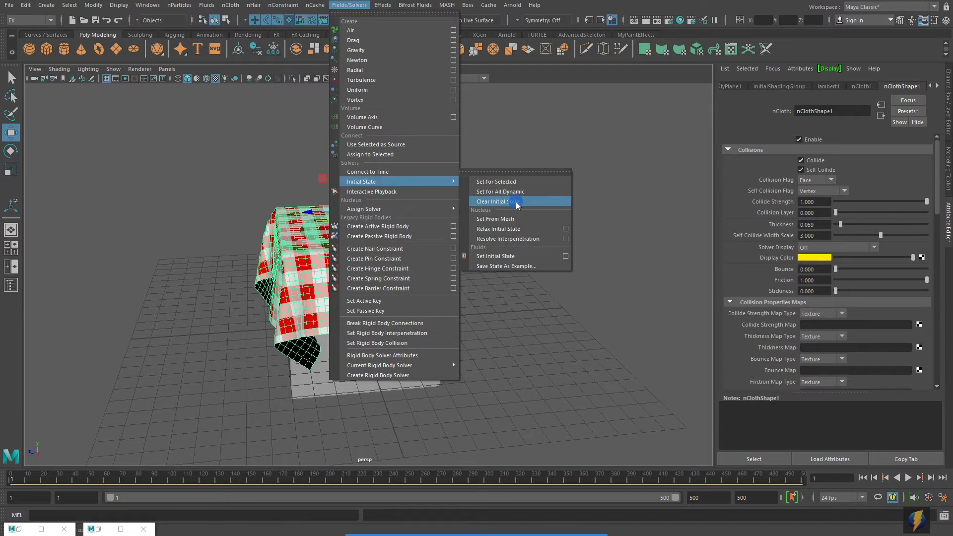
{"action": "left_click", "coordinate": [513, 200]}
Move the cube sideways out from under the cloth and centre the cylinder beneath it with Translate Z at 0.
{"action": "scroll", "coordinate": [511, 235], "scroll_direction": "down", "scroll_amount": 5}
{"action": "left_click", "coordinate": [379, 283]}
{"action": "left_click_drag", "start_coordinate": [347, 284], "coordinate": [575, 285]}
{"action": "left_click", "coordinate": [184, 296]}
{"action": "left_click", "coordinate": [948, 120]}
{"action": "double_click", "coordinate": [923, 112]}
{"action": "key", "text": "Return"}
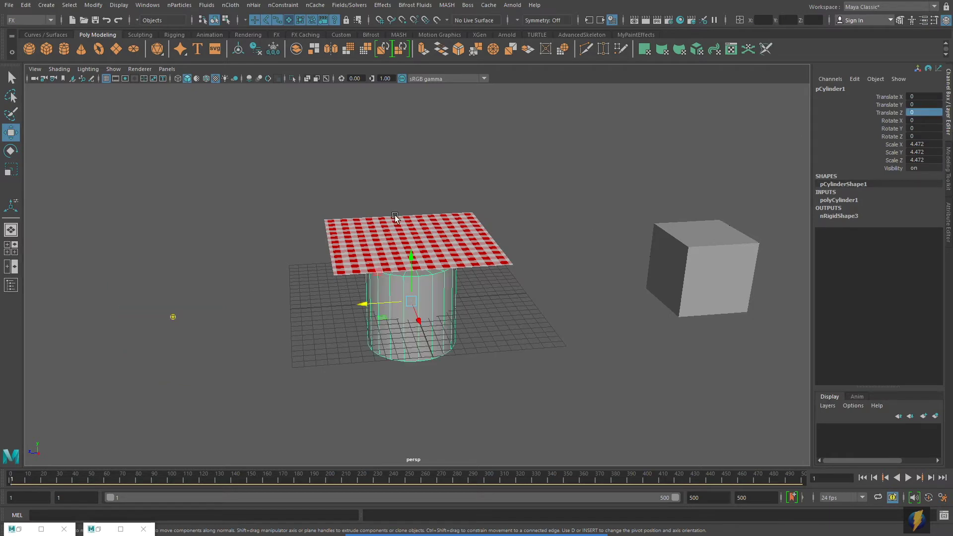
Play the cloth falling onto the cylinder to frame 133 and stop it.
{"action": "key", "text": "f"}
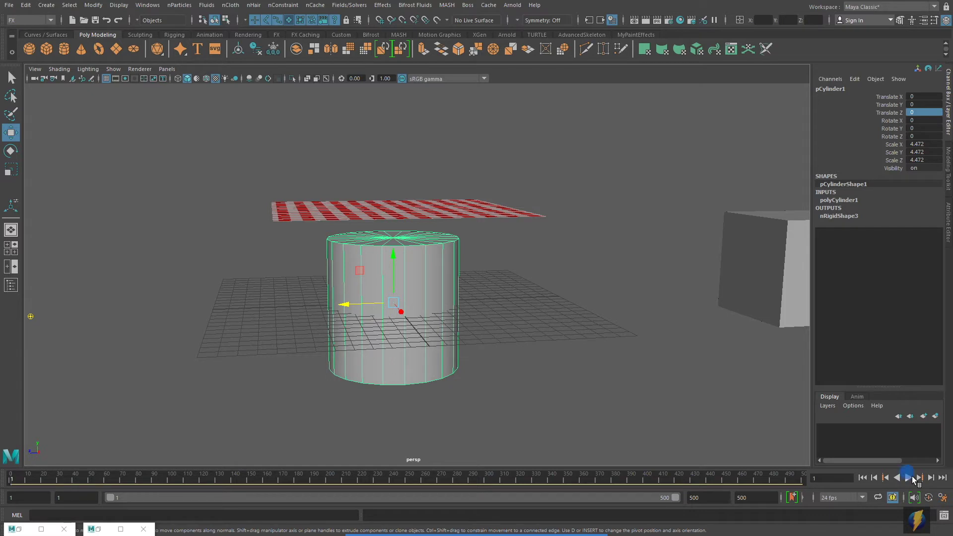
{"action": "left_click", "coordinate": [911, 477]}
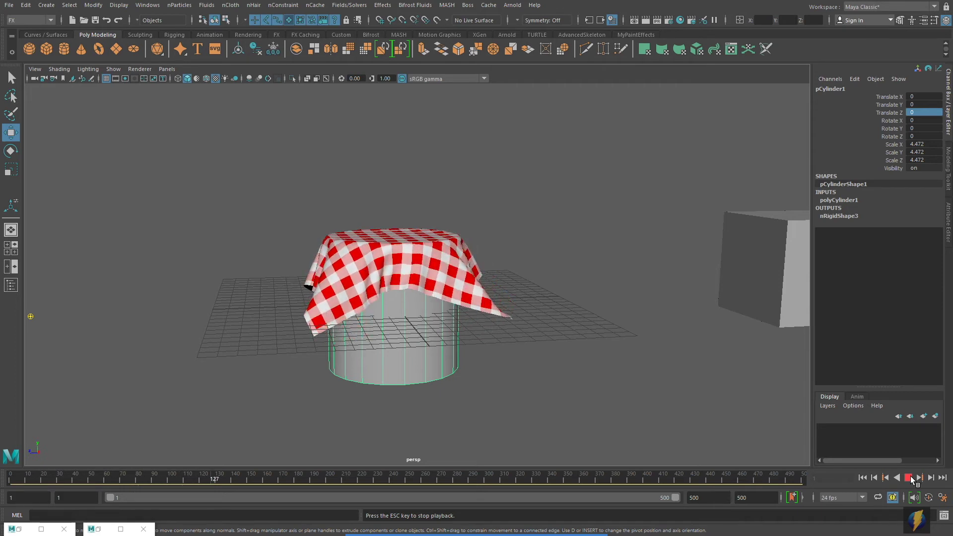
{"action": "left_click", "coordinate": [912, 477]}
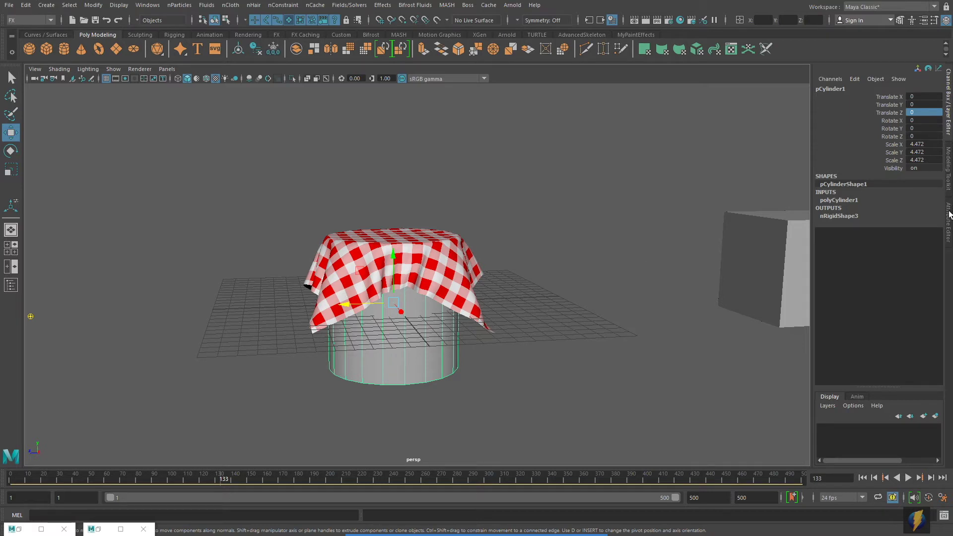
Select nucleus1 in the Outliner and set its Wind Speed to 0.
{"action": "left_click", "coordinate": [11, 284]}
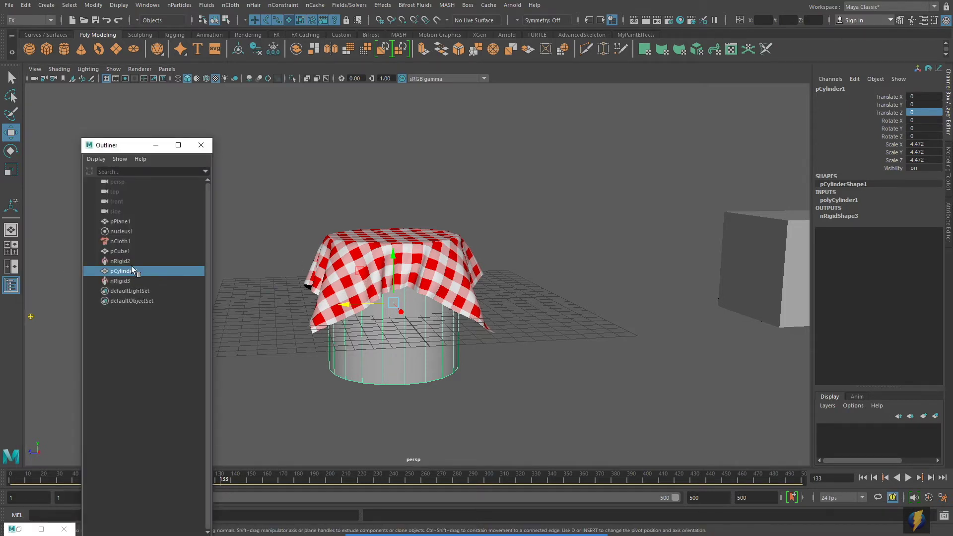
{"action": "left_click", "coordinate": [125, 232]}
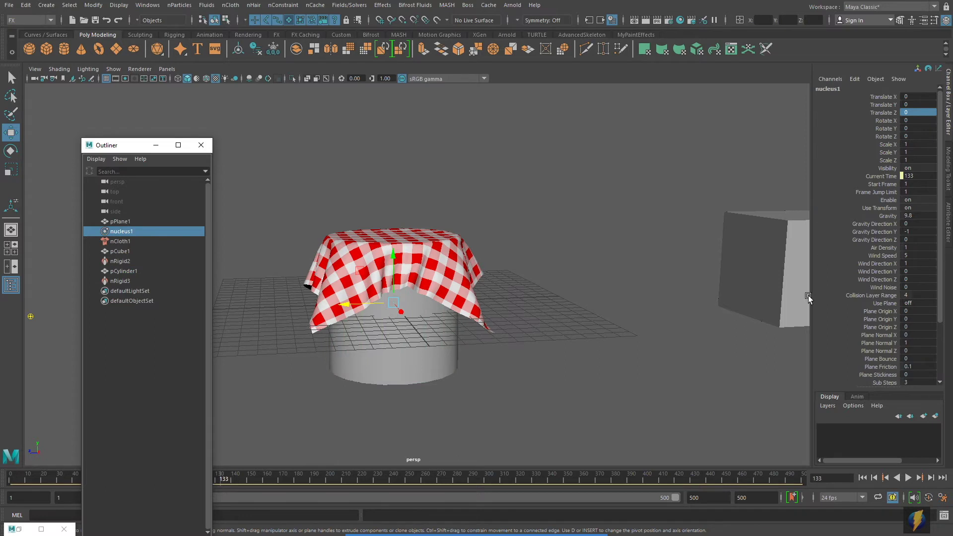
{"action": "key", "text": "ctrl+a"}
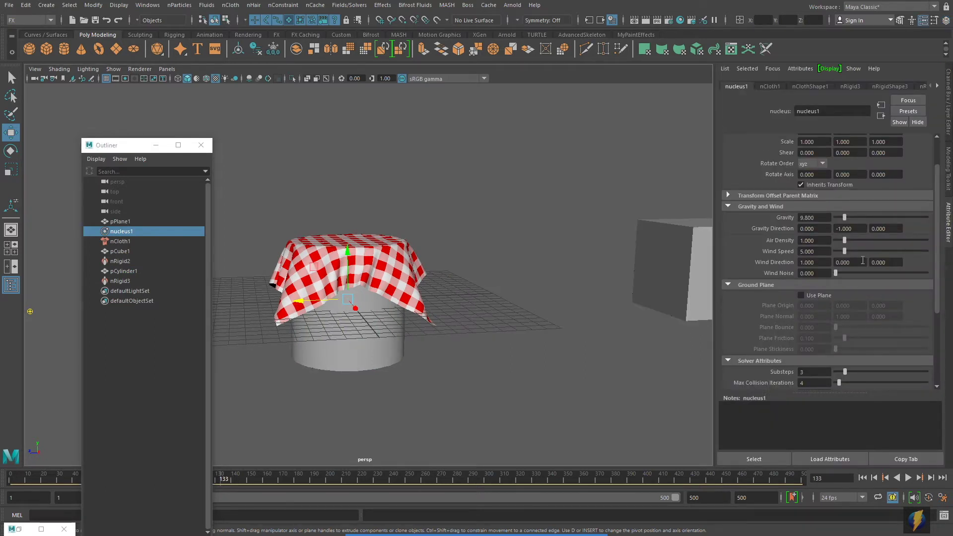
{"action": "left_click_drag", "start_coordinate": [843, 251], "coordinate": [835, 251]}
{"action": "left_click", "coordinate": [201, 145]}
Continue the windless simulation over the cylinder to frame 197, stop it and inspect the draped cloth.
{"action": "left_click", "coordinate": [909, 478]}
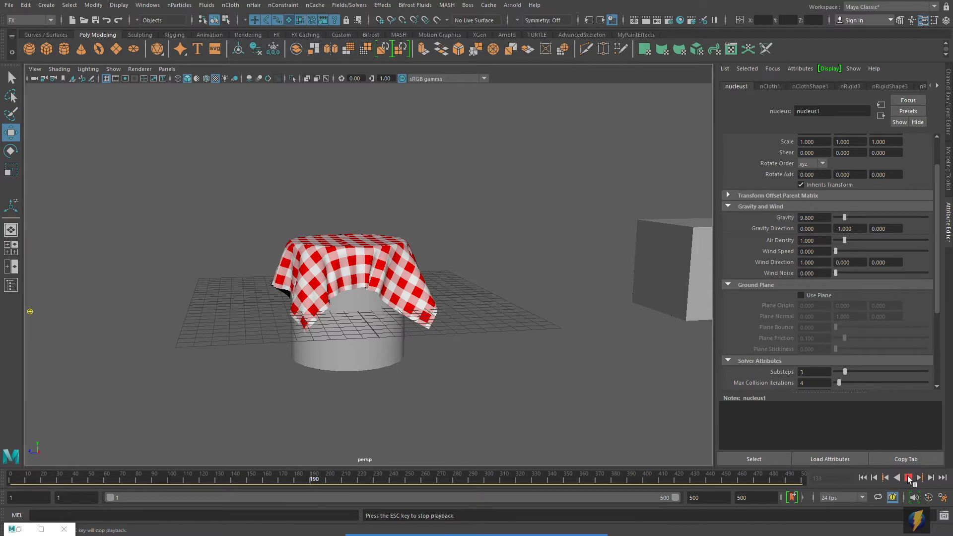
{"action": "left_click", "coordinate": [909, 479]}
{"action": "left_click_drag", "start_coordinate": [346, 320], "coordinate": [323, 321], "text": "alt"}
{"action": "right_click_drag", "start_coordinate": [322, 322], "coordinate": [456, 328], "text": "alt"}
Duplicate the draped tablecloth and move the copy sideways until it stands clear of the cylinder.
{"action": "left_click", "coordinate": [420, 318]}
{"action": "left_click_drag", "start_coordinate": [482, 339], "coordinate": [501, 337], "text": "alt"}
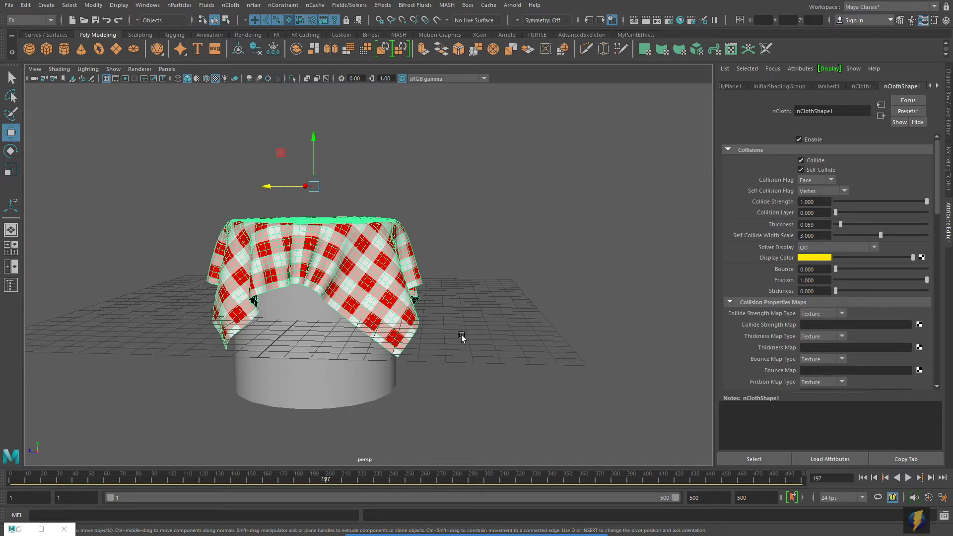
{"action": "right_click_drag", "start_coordinate": [465, 347], "coordinate": [481, 314], "text": "alt"}
{"action": "left_click_drag", "start_coordinate": [481, 314], "coordinate": [426, 318], "text": "alt"}
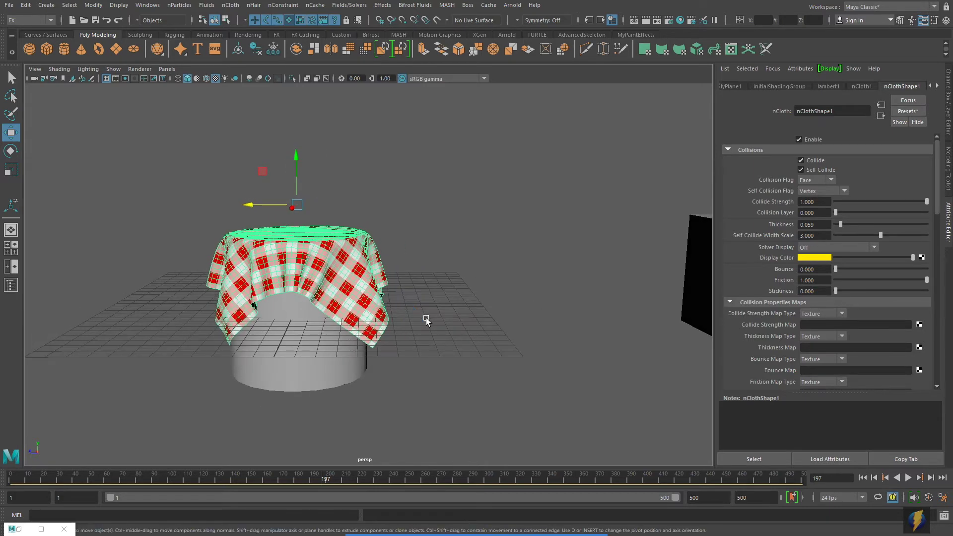
{"action": "key", "text": "ctrl+d"}
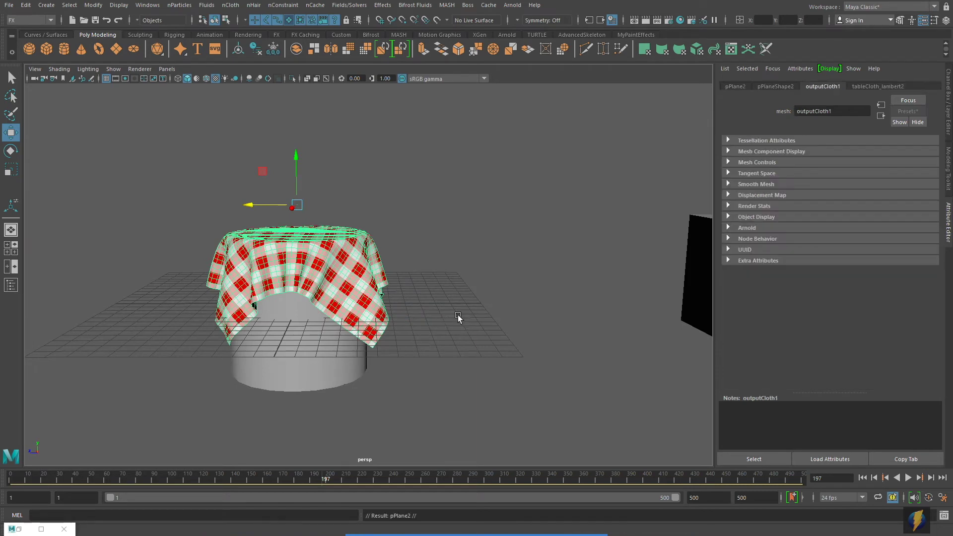
{"action": "left_click_drag", "start_coordinate": [268, 207], "coordinate": [467, 217]}
{"action": "middle_click_drag", "start_coordinate": [510, 294], "coordinate": [475, 294], "text": "alt"}
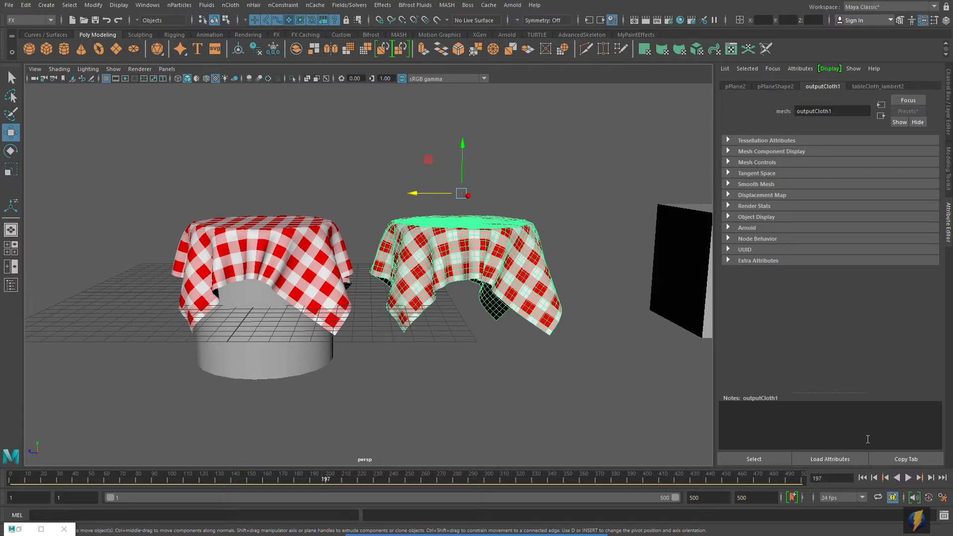
Play the simulation beside the static copy to frame 328, replay it from the start and return to the first frame.
{"action": "left_click", "coordinate": [908, 478]}
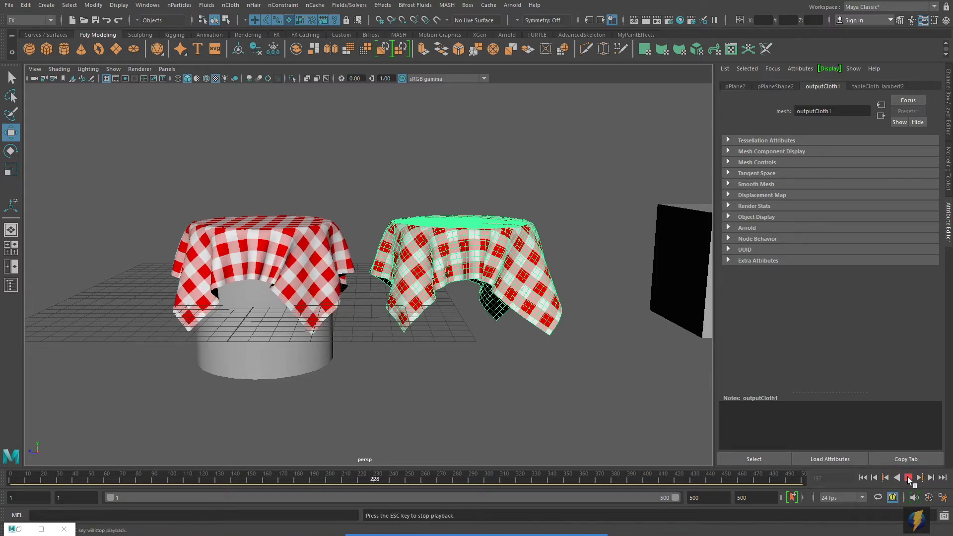
{"action": "left_click", "coordinate": [550, 200]}
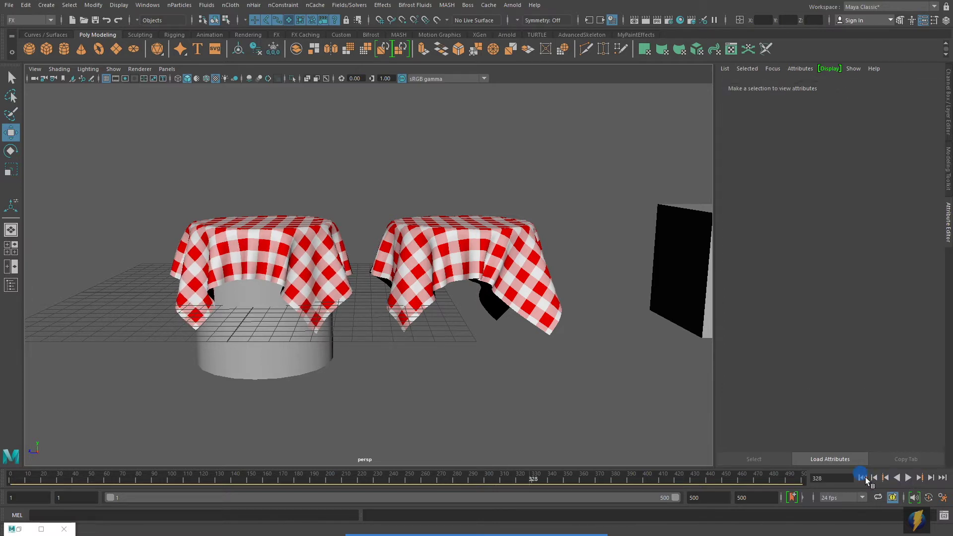
{"action": "left_click", "coordinate": [863, 478]}
{"action": "left_click", "coordinate": [908, 478]}
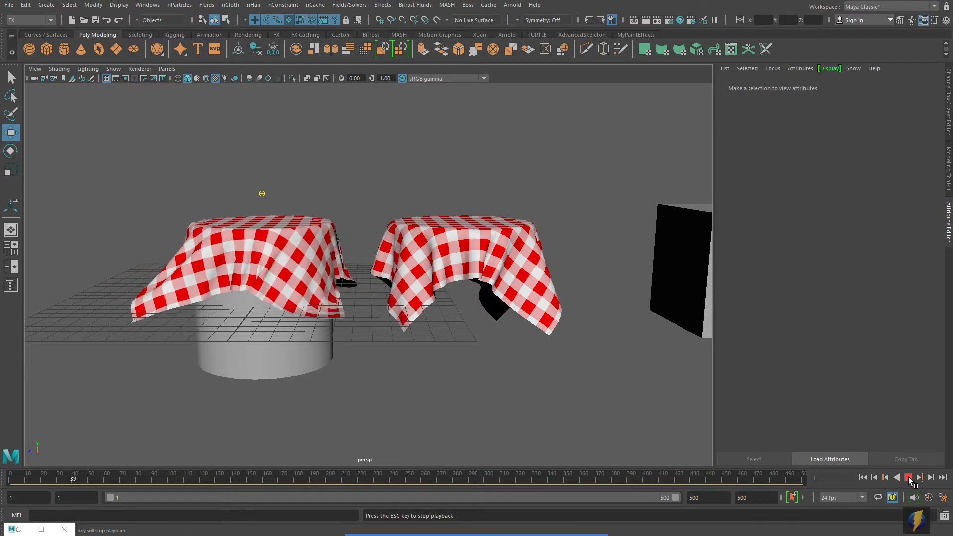
{"action": "left_click", "coordinate": [909, 478]}
{"action": "left_click", "coordinate": [862, 477]}
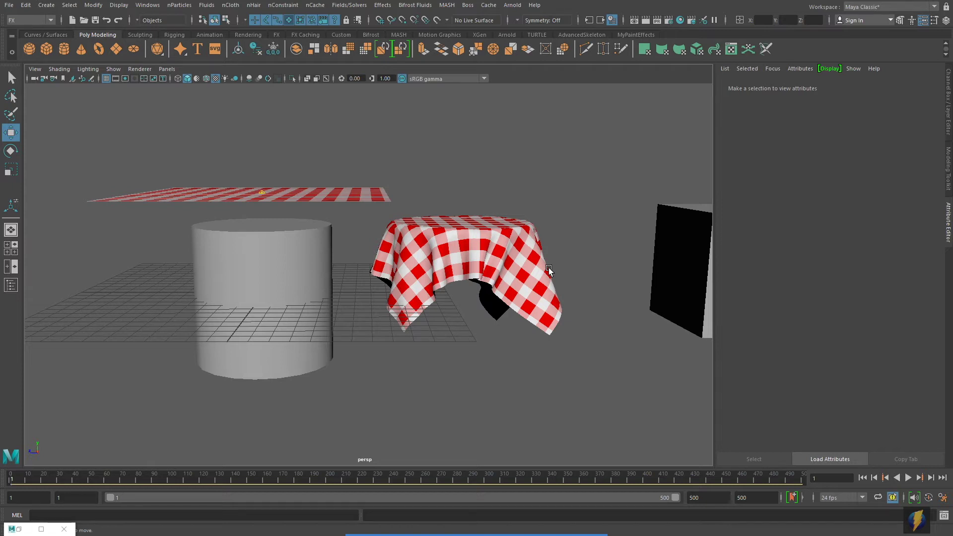
Examine the duplicated tablecloth's draped shape up close, then deselect it.
{"action": "left_click", "coordinate": [512, 270]}
{"action": "left_click_drag", "start_coordinate": [564, 273], "coordinate": [508, 298], "text": "alt"}
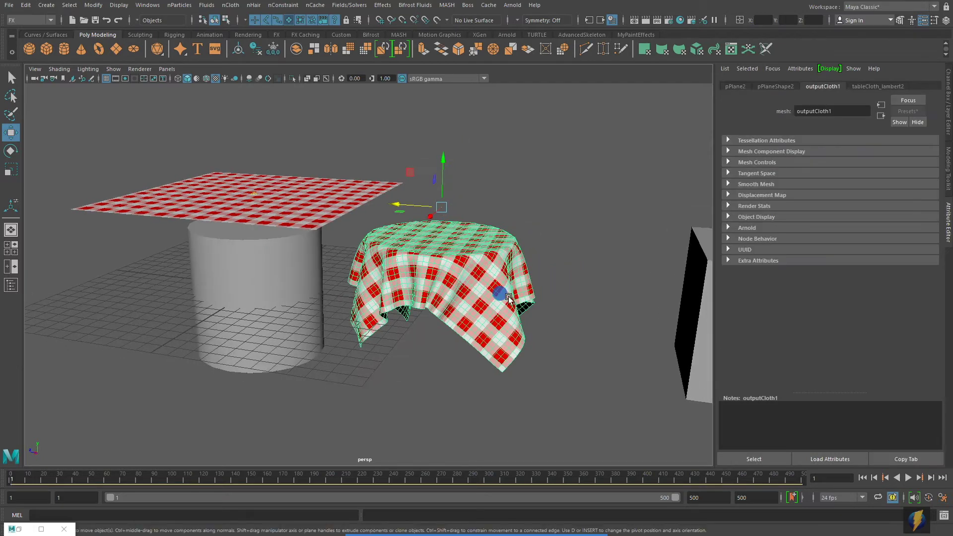
{"action": "scroll", "coordinate": [509, 298], "scroll_direction": "up", "scroll_amount": 5}
{"action": "left_click", "coordinate": [516, 185]}
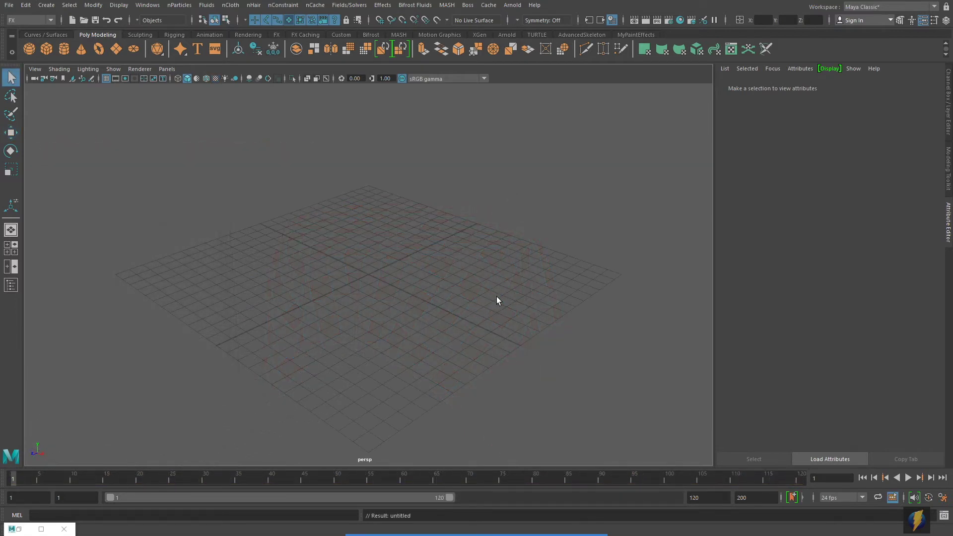
Create a polygon plane at the centre of the new empty scene and frame it from above.
{"action": "left_click_drag", "start_coordinate": [338, 263], "coordinate": [354, 262], "text": "alt"}
{"action": "left_click", "coordinate": [118, 53]}
{"action": "left_click_drag", "start_coordinate": [376, 244], "coordinate": [398, 258], "text": "alt"}
{"action": "left_click_drag", "start_coordinate": [563, 275], "coordinate": [536, 272], "text": "alt"}
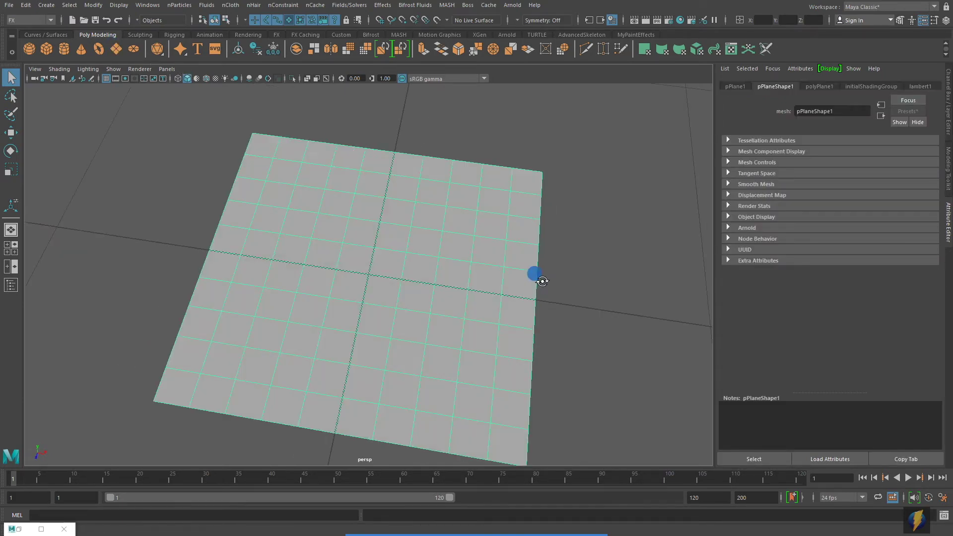
{"action": "right_click_drag", "start_coordinate": [536, 272], "coordinate": [362, 266], "text": "alt"}
{"action": "left_click_drag", "start_coordinate": [362, 266], "coordinate": [380, 281], "text": "alt"}
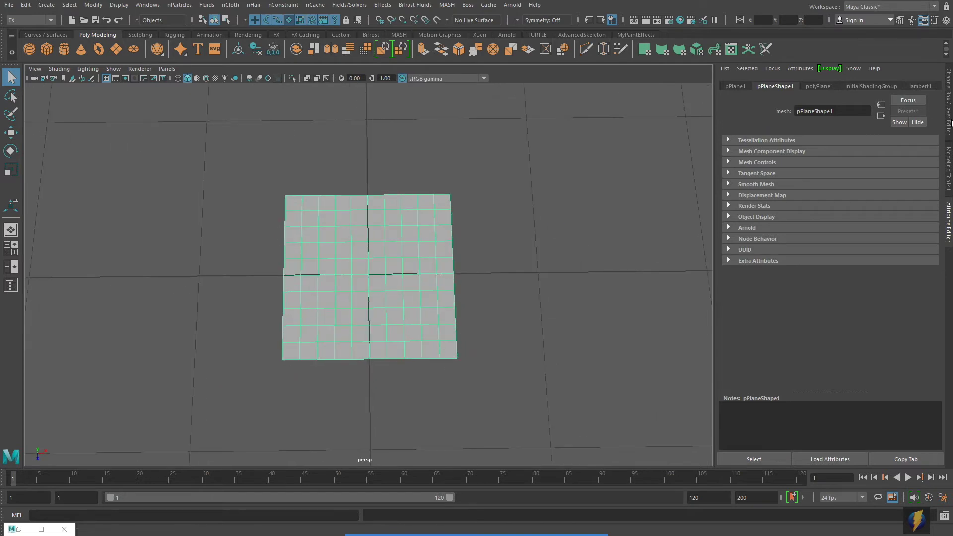
Set the plane's polyPlane1 Width to 1.7.
{"action": "left_click", "coordinate": [949, 120]}
{"action": "left_click", "coordinate": [844, 200]}
{"action": "left_click_drag", "start_coordinate": [639, 210], "coordinate": [643, 217], "text": "alt"}
{"action": "left_click", "coordinate": [893, 210]}
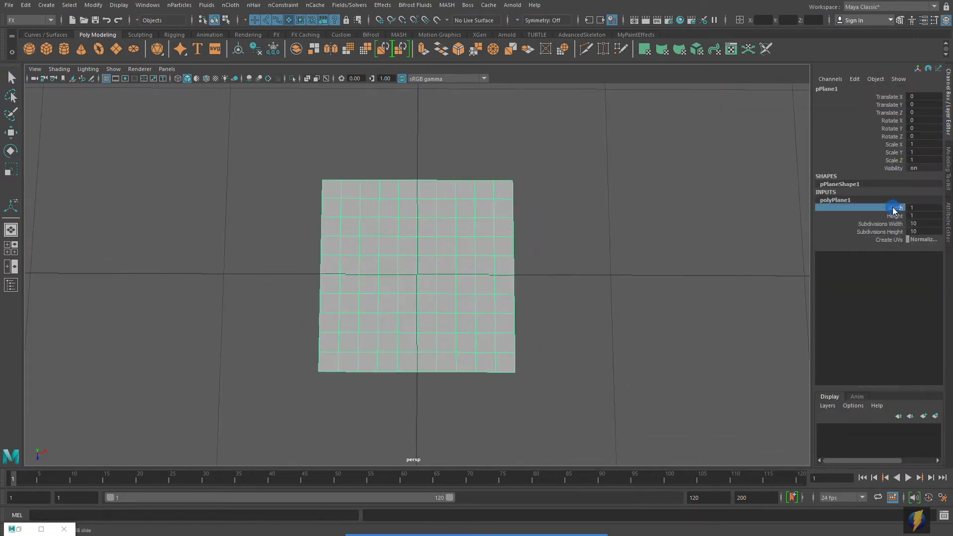
{"action": "middle_click_drag", "start_coordinate": [549, 196], "coordinate": [553, 193]}
{"action": "left_click_drag", "start_coordinate": [514, 218], "coordinate": [504, 209], "text": "alt"}
{"action": "left_click", "coordinate": [921, 208]}
{"action": "left_click", "coordinate": [922, 207]}
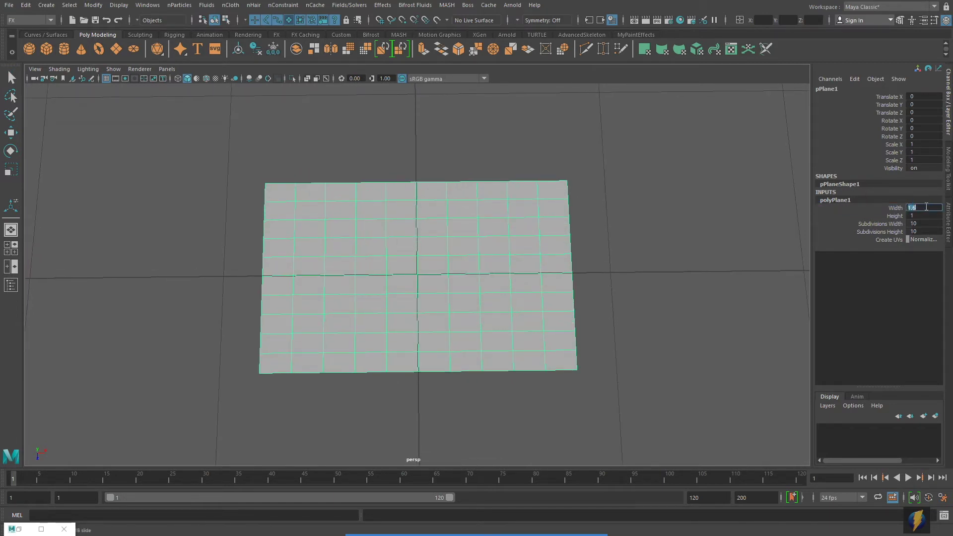
{"action": "key", "text": "Return"}
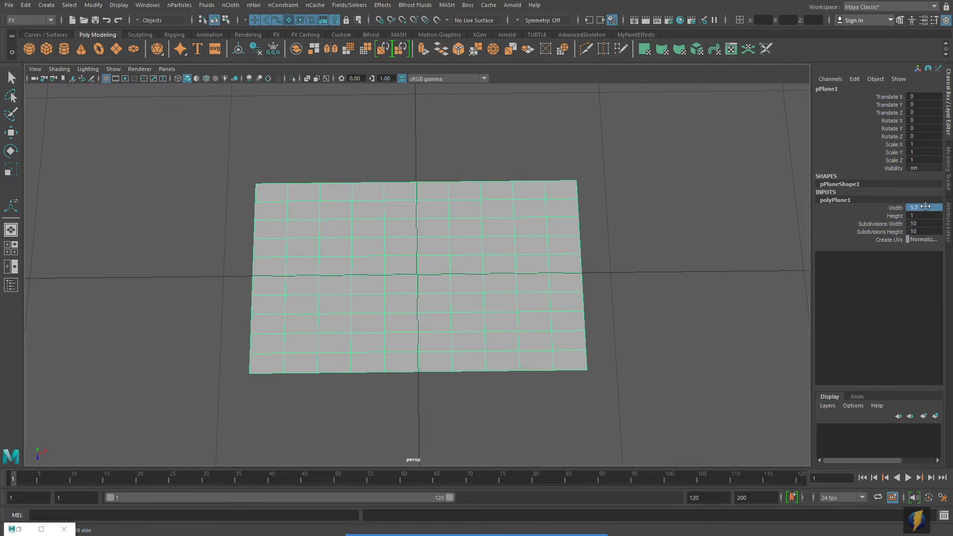
Set the plane's Subdivisions Width and Subdivisions Height both to 50.
{"action": "left_click_drag", "start_coordinate": [733, 233], "coordinate": [729, 235], "text": "alt"}
{"action": "left_click_drag", "start_coordinate": [890, 223], "coordinate": [896, 231]}
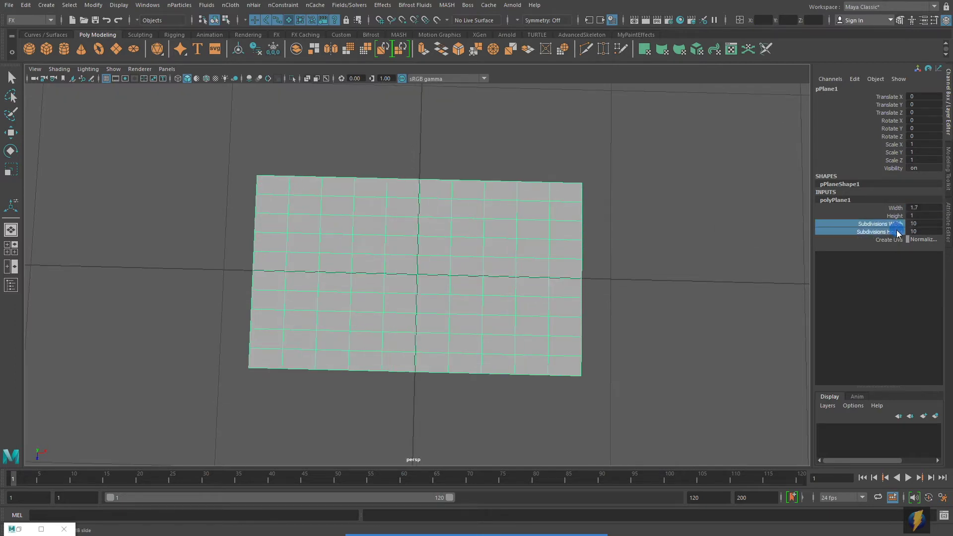
{"action": "middle_click_drag", "start_coordinate": [521, 201], "coordinate": [616, 228]}
{"action": "left_click_drag", "start_coordinate": [516, 250], "coordinate": [511, 240], "text": "alt"}
{"action": "right_click_drag", "start_coordinate": [511, 241], "coordinate": [544, 234], "text": "alt"}
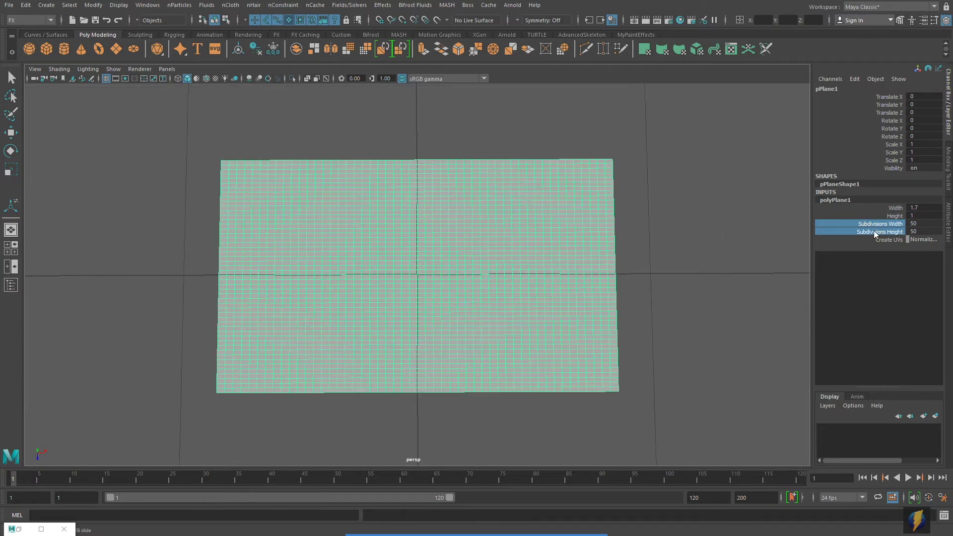
Set the plane's Subdivisions Height alone to 30 so its faces become roughly square.
{"action": "left_click", "coordinate": [874, 232]}
{"action": "middle_click_drag", "start_coordinate": [672, 212], "coordinate": [610, 213]}
{"action": "middle_click_drag", "start_coordinate": [725, 213], "coordinate": [690, 215]}
{"action": "mouse_move", "coordinate": [441, 235]}
{"action": "right_mouse_down", "text": "alt"}
{"action": "mouse_move", "coordinate": [844, 229]}
{"action": "mouse_move", "coordinate": [469, 218]}
{"action": "right_mouse_up", "text": "alt"}
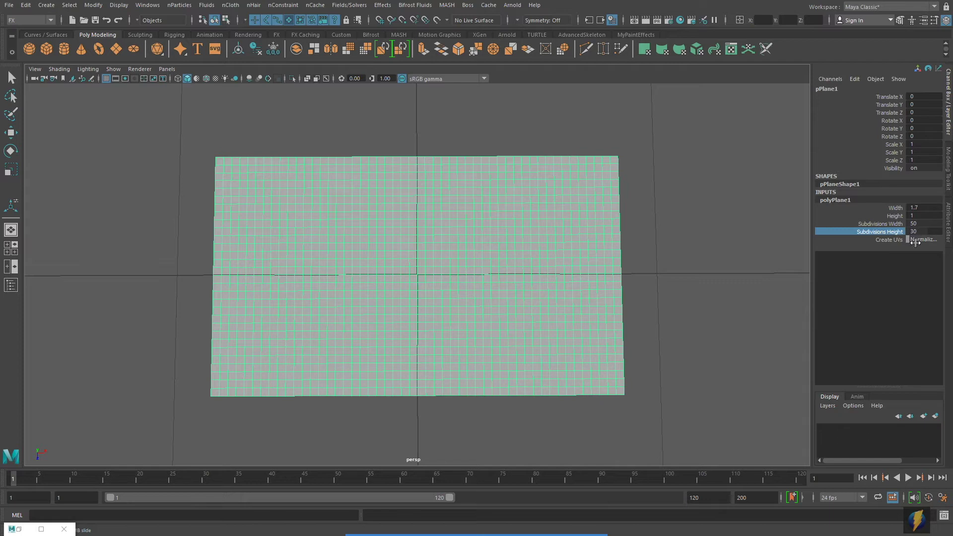
{"action": "right_click_drag", "start_coordinate": [341, 282], "coordinate": [407, 273], "text": "alt"}
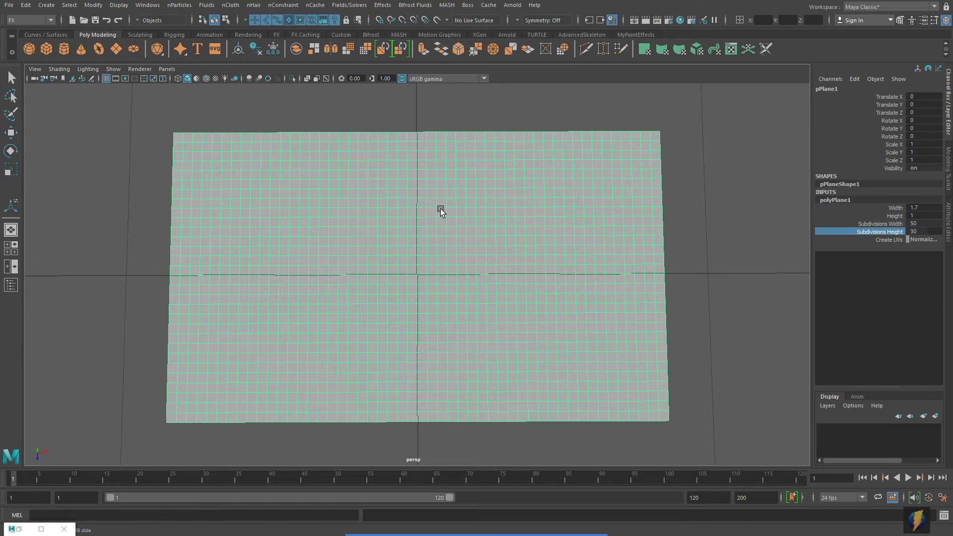
{"action": "right_click_drag", "start_coordinate": [637, 286], "coordinate": [396, 283], "text": "alt"}
{"action": "middle_click_drag", "start_coordinate": [537, 258], "coordinate": [522, 266], "text": "alt"}
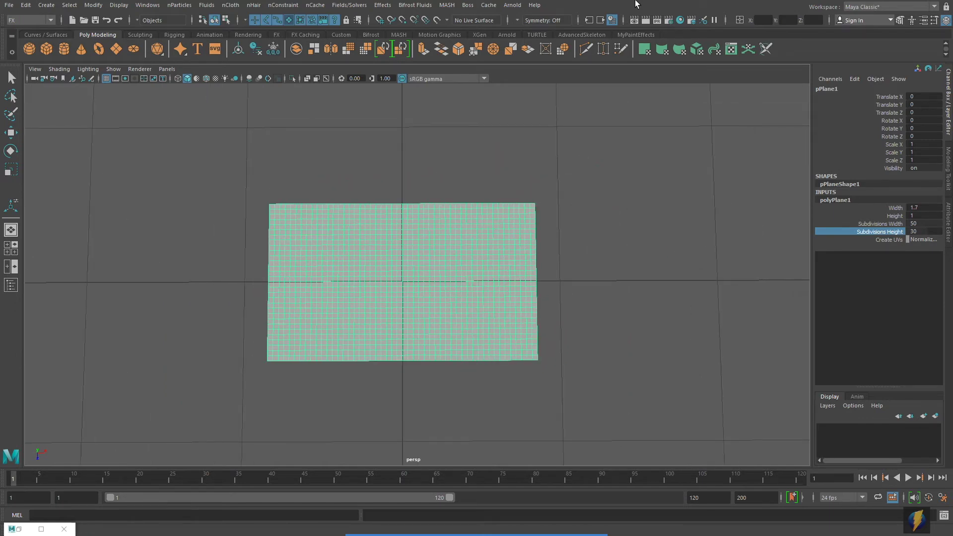
Create a new Lambert material in the Hypershade and assign it to the plane.
{"action": "left_click", "coordinate": [680, 20]}
{"action": "left_click_drag", "start_coordinate": [387, 314], "coordinate": [462, 193]}
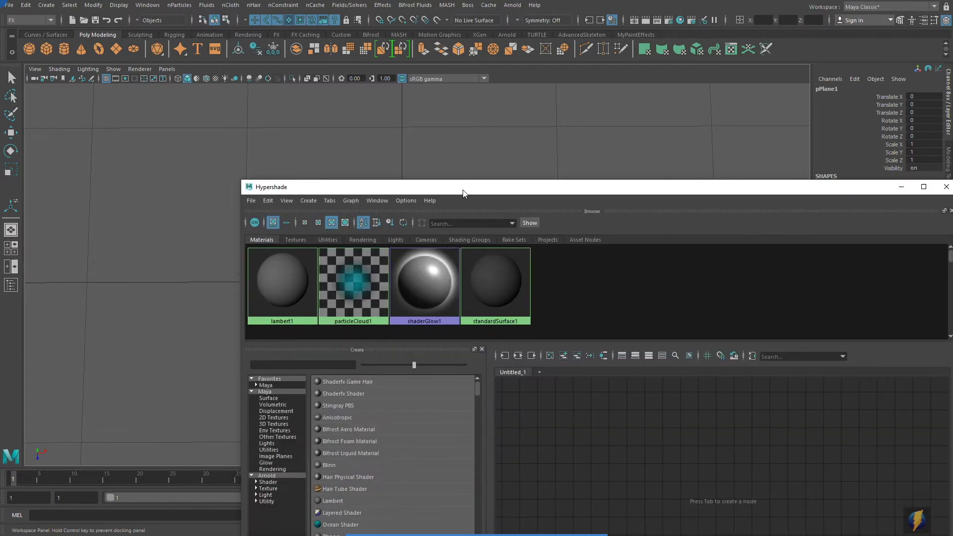
{"action": "left_click", "coordinate": [337, 499]}
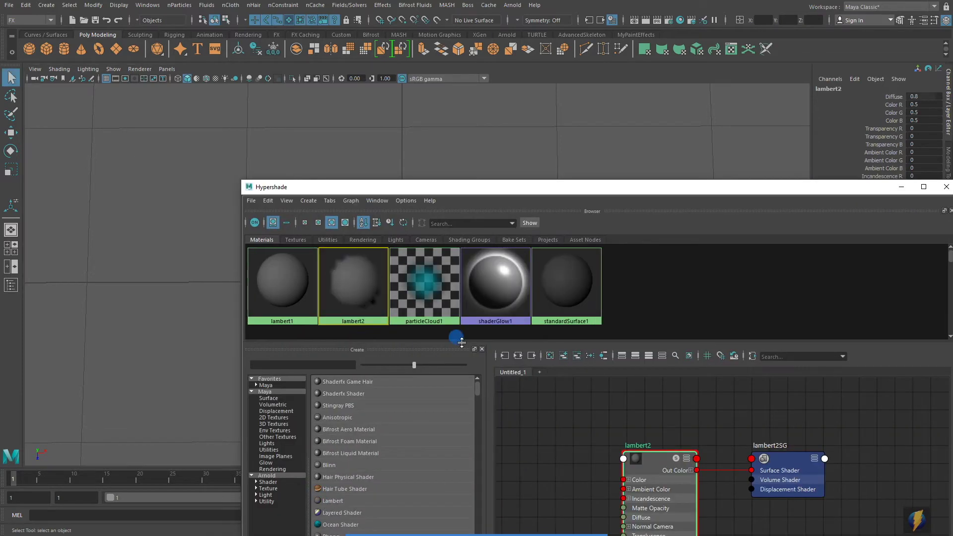
{"action": "left_click_drag", "start_coordinate": [544, 187], "coordinate": [425, 169]}
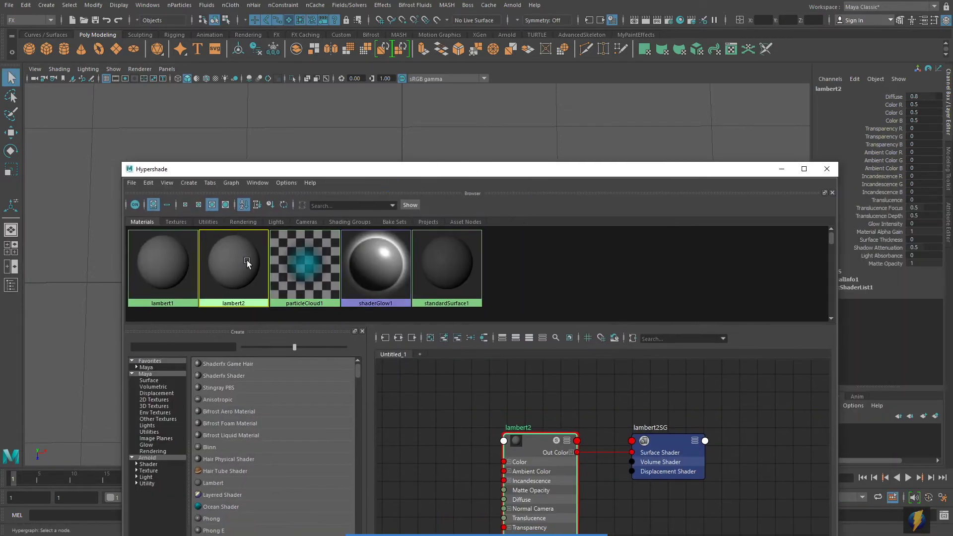
{"action": "left_click_drag", "start_coordinate": [339, 170], "coordinate": [377, 339]}
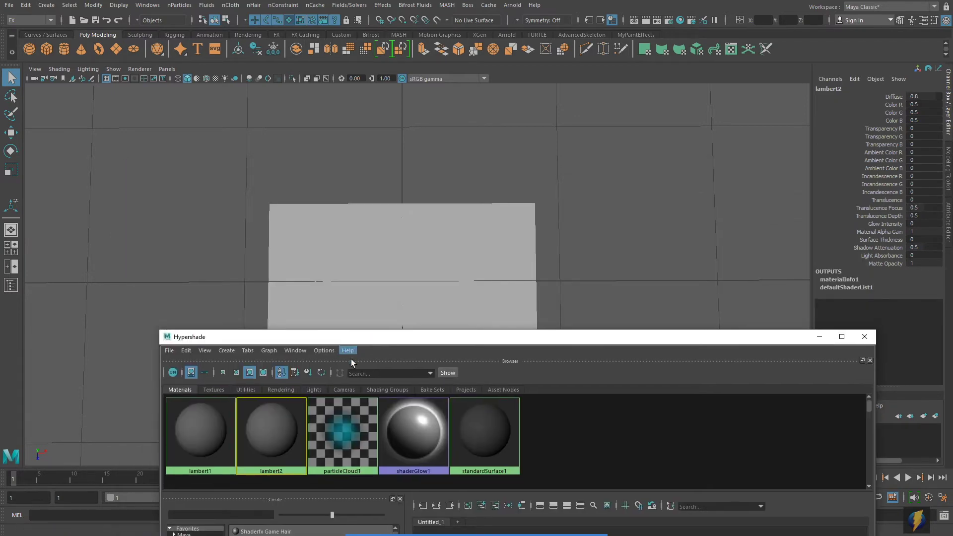
{"action": "middle_click_drag", "start_coordinate": [277, 440], "coordinate": [369, 304]}
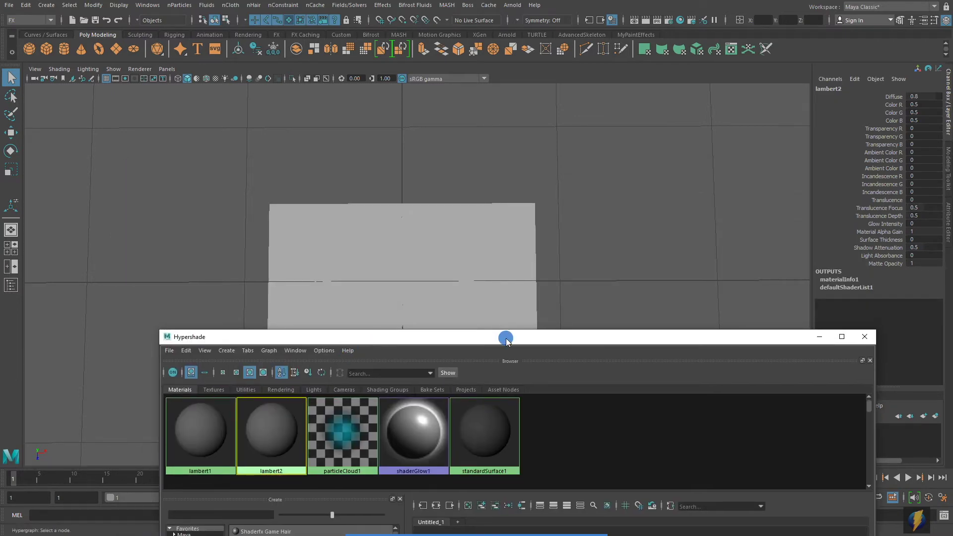
Connect a Ramp texture to the Color attribute of lambert2 and check the material's swatch in the Hypershade.
{"action": "left_click_drag", "start_coordinate": [503, 333], "coordinate": [505, 220]}
{"action": "double_click", "coordinate": [271, 310]}
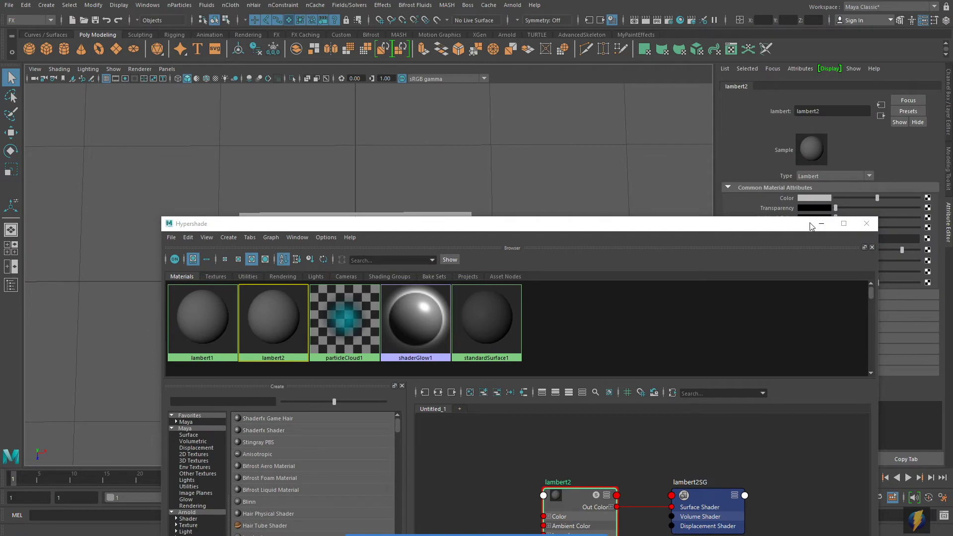
{"action": "left_click_drag", "start_coordinate": [762, 222], "coordinate": [740, 299]}
{"action": "left_click", "coordinate": [842, 299]}
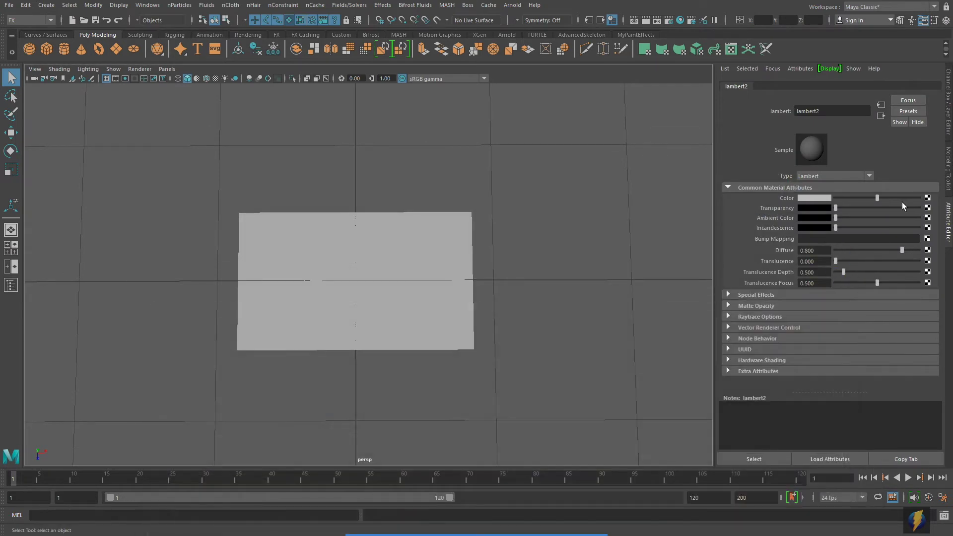
{"action": "left_click", "coordinate": [927, 198]}
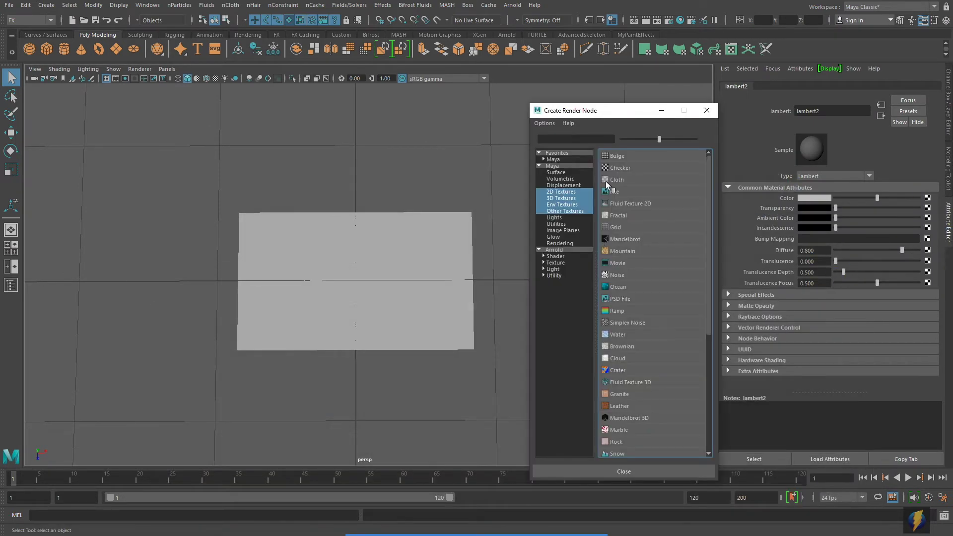
{"action": "left_click", "coordinate": [615, 311]}
{"action": "left_click", "coordinate": [680, 20]}
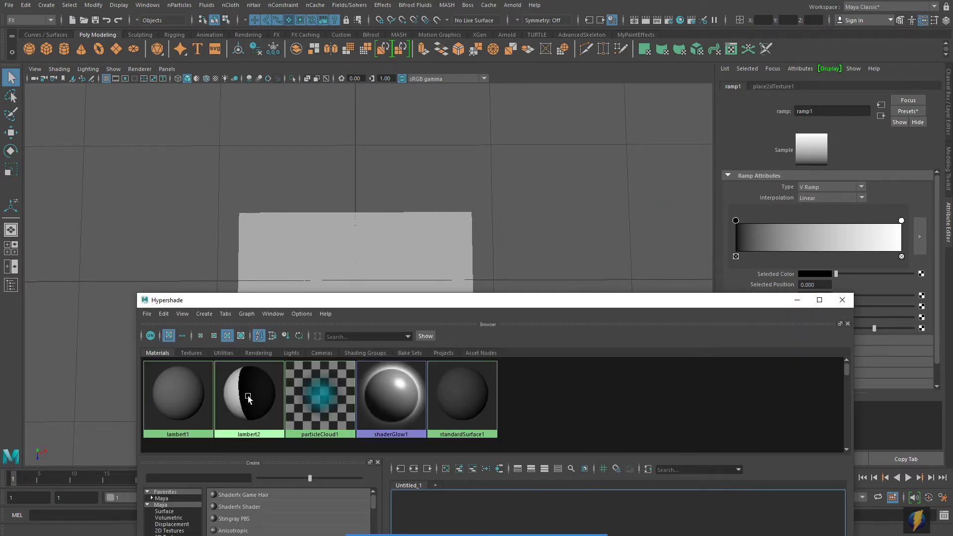
{"action": "left_click", "coordinate": [842, 300]}
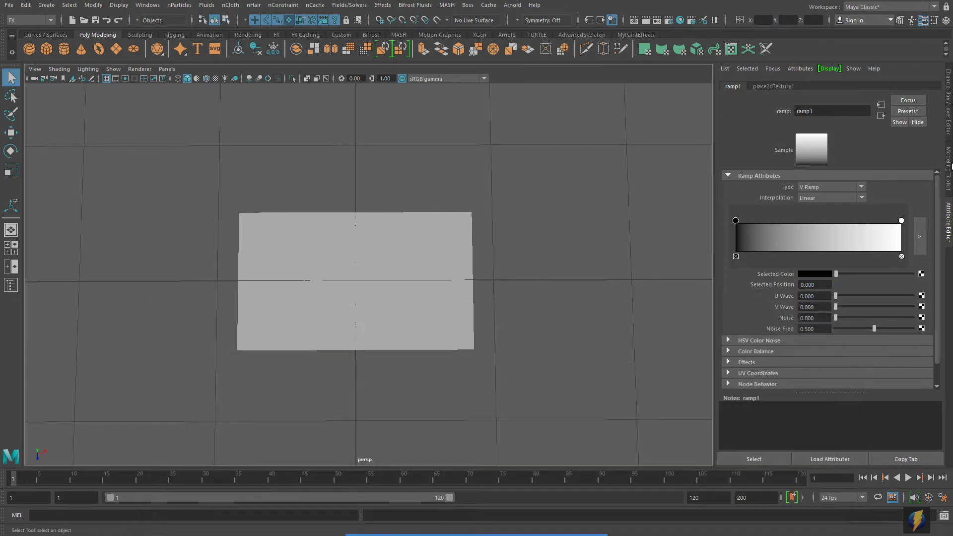
Set the ramp's interpolation to None, move the white marker to about one third, and add another white marker at about 0.70.
{"action": "left_click", "coordinate": [861, 197]}
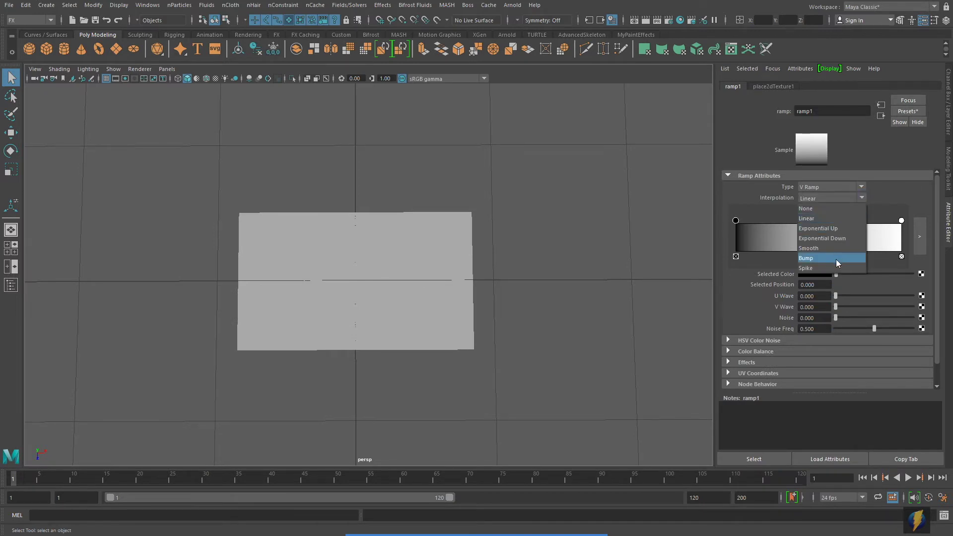
{"action": "left_click", "coordinate": [826, 208]}
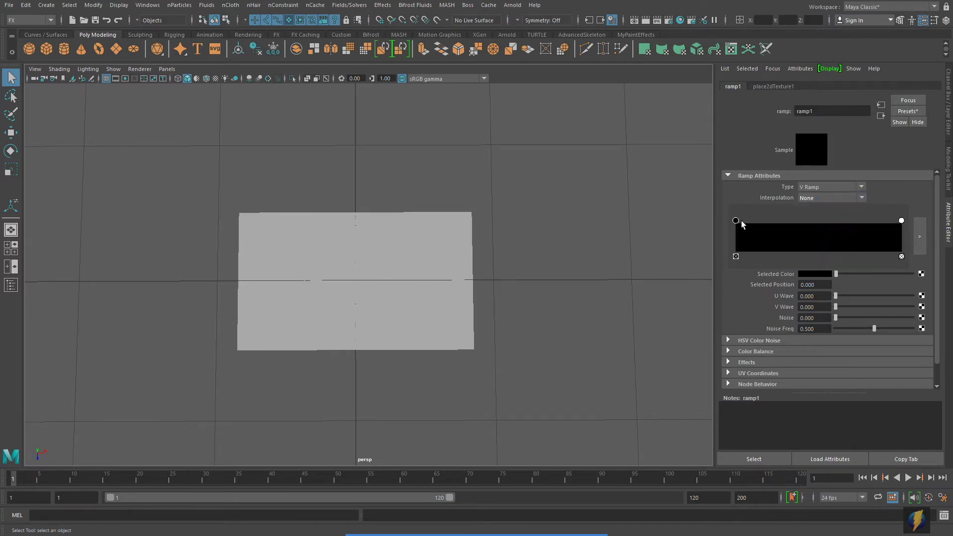
{"action": "left_click_drag", "start_coordinate": [901, 221], "coordinate": [793, 225]}
{"action": "left_click", "coordinate": [852, 236]}
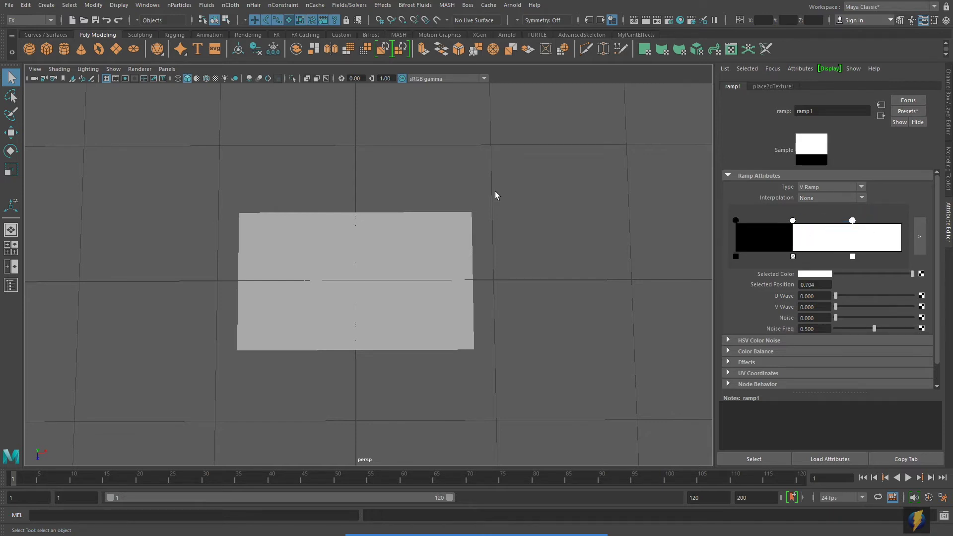
Turn on textured display in the viewport and frame the plane to view the ramp bands.
{"action": "key", "text": "6"}
{"action": "middle_click_drag", "start_coordinate": [511, 220], "coordinate": [524, 222], "text": "alt"}
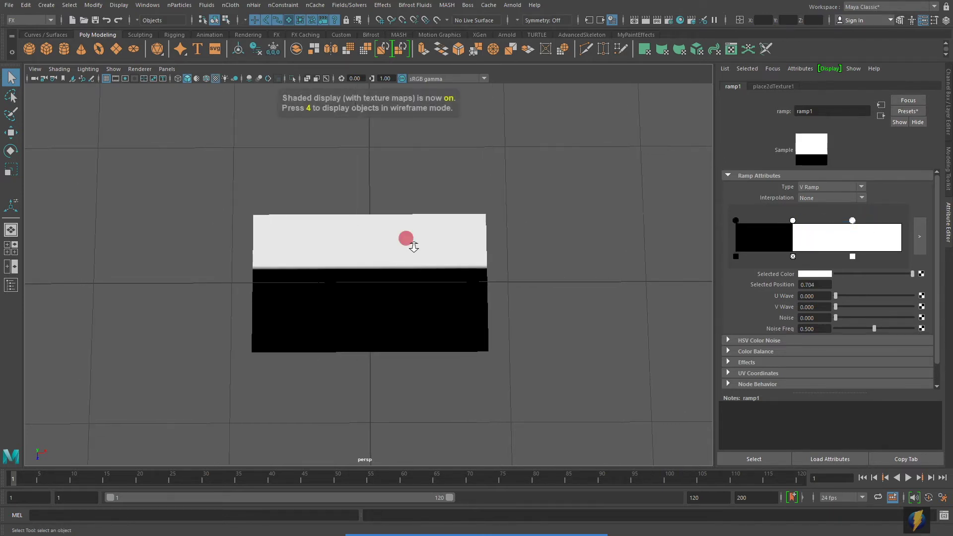
{"action": "right_click_drag", "start_coordinate": [415, 246], "coordinate": [483, 245], "text": "alt"}
{"action": "middle_click_drag", "start_coordinate": [506, 247], "coordinate": [495, 253], "text": "alt"}
{"action": "left_click_drag", "start_coordinate": [504, 268], "coordinate": [501, 263], "text": "alt"}
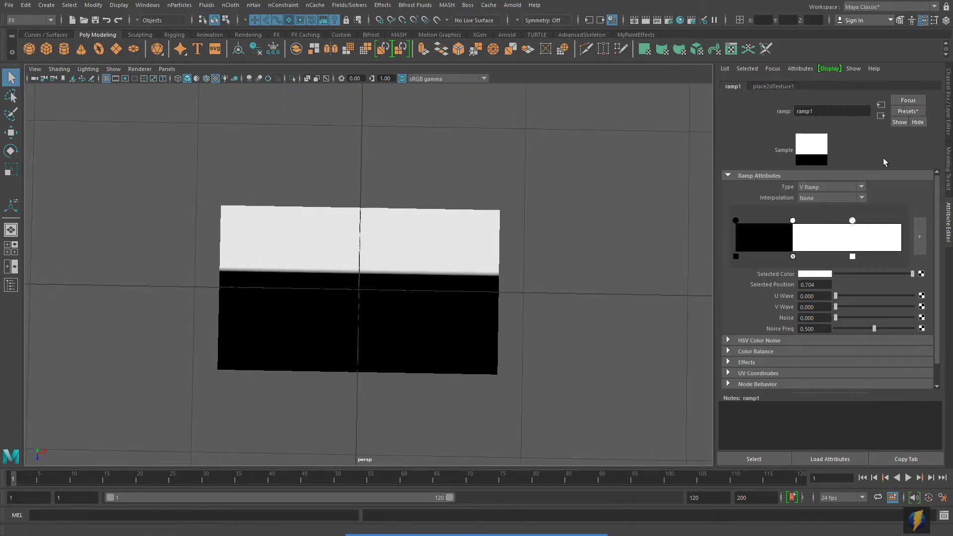
Change the ramp's type to U Ramp so the bands run vertically across the plane.
{"action": "left_click", "coordinate": [861, 186]}
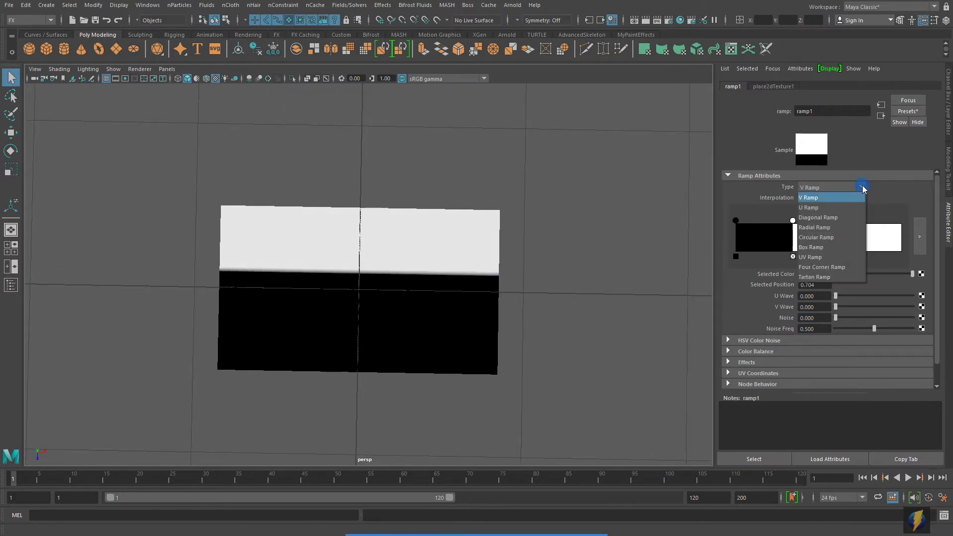
{"action": "left_click", "coordinate": [843, 207]}
{"action": "left_click_drag", "start_coordinate": [463, 230], "coordinate": [467, 219], "text": "alt"}
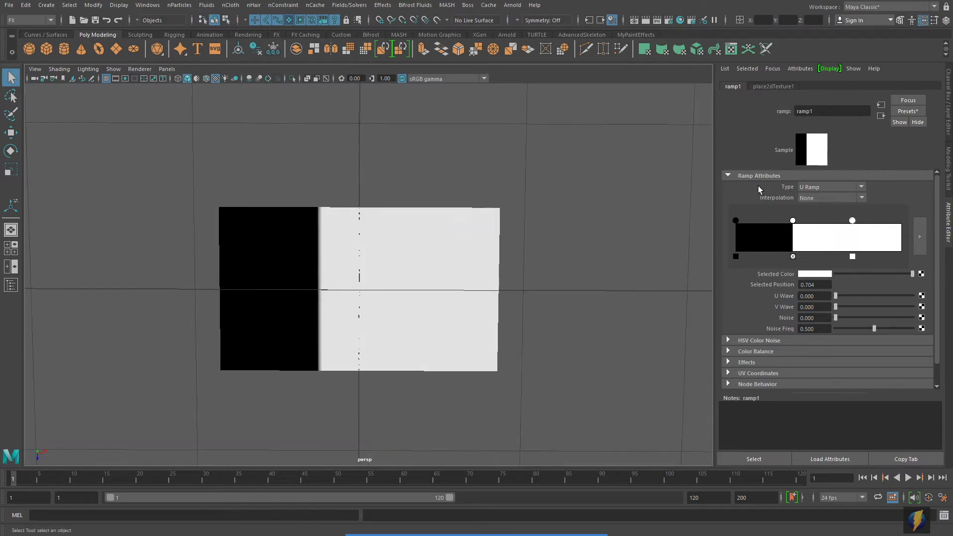
Color the ramp's first band dark green using the recent color with hue 131.97, saturation 1 and value 0.129.
{"action": "left_click", "coordinate": [736, 220]}
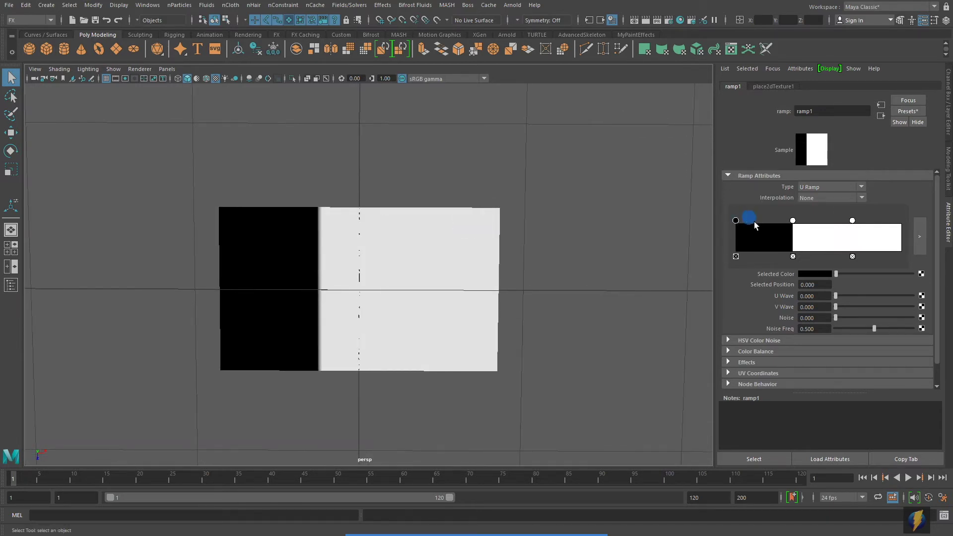
{"action": "left_click", "coordinate": [808, 274]}
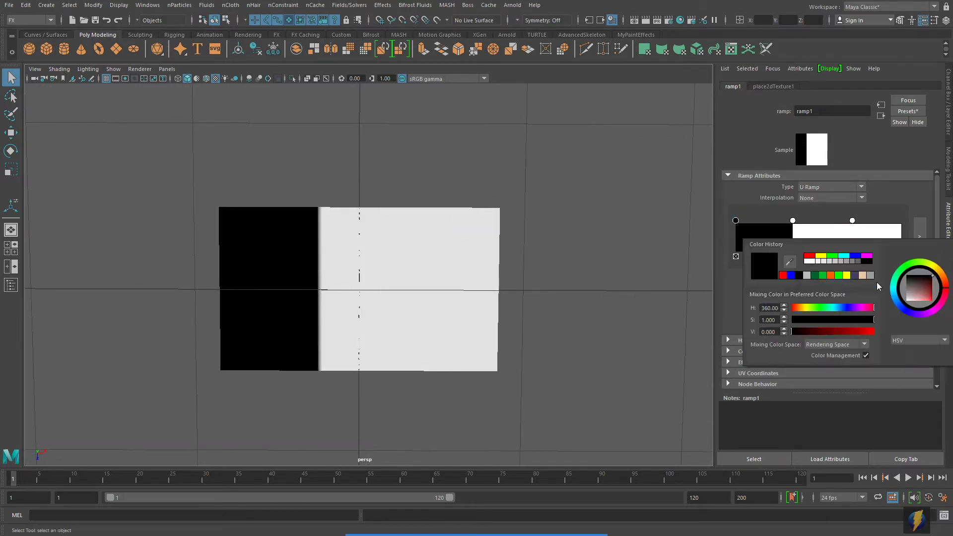
{"action": "left_click", "coordinate": [815, 276]}
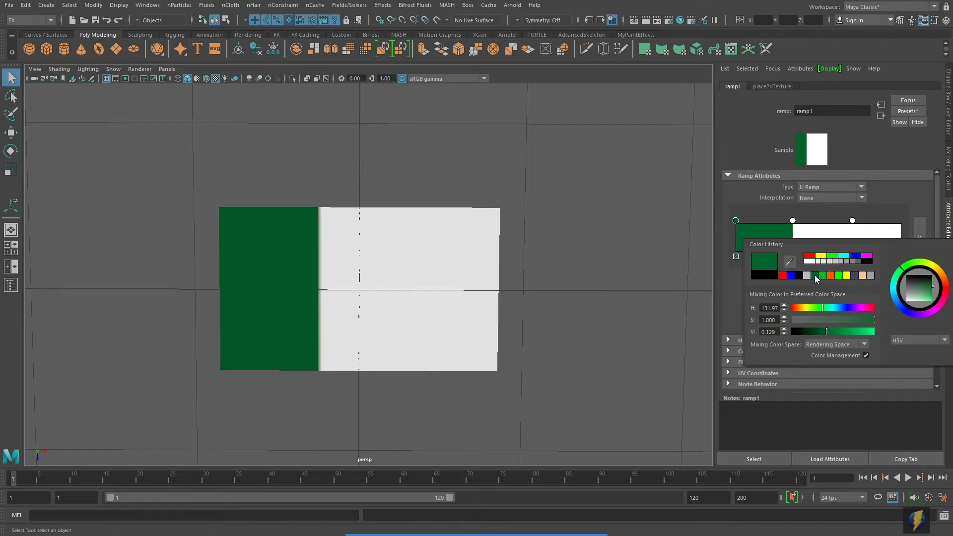
Place the ramp's third marker at 0.710 and open its color for editing.
{"action": "left_click", "coordinate": [853, 221]}
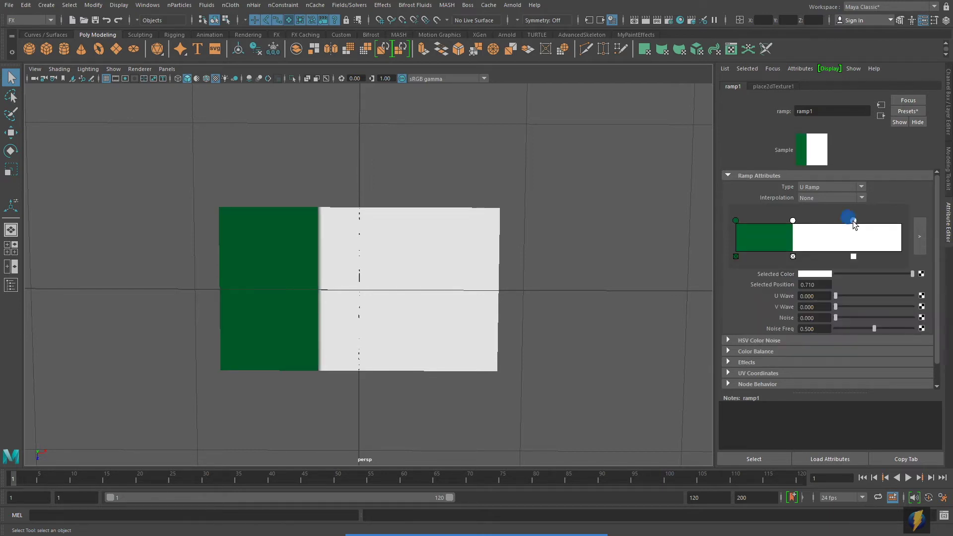
{"action": "left_click", "coordinate": [812, 273]}
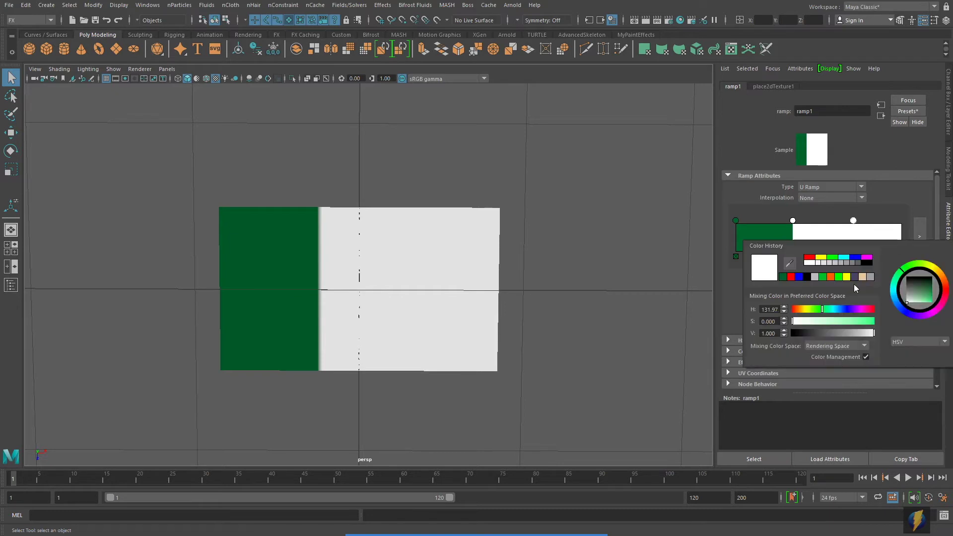
Color the ramp's third stop red, and reposition the white stop to about 0.332 and the red stop to about 0.665.
{"action": "left_click", "coordinate": [810, 261]}
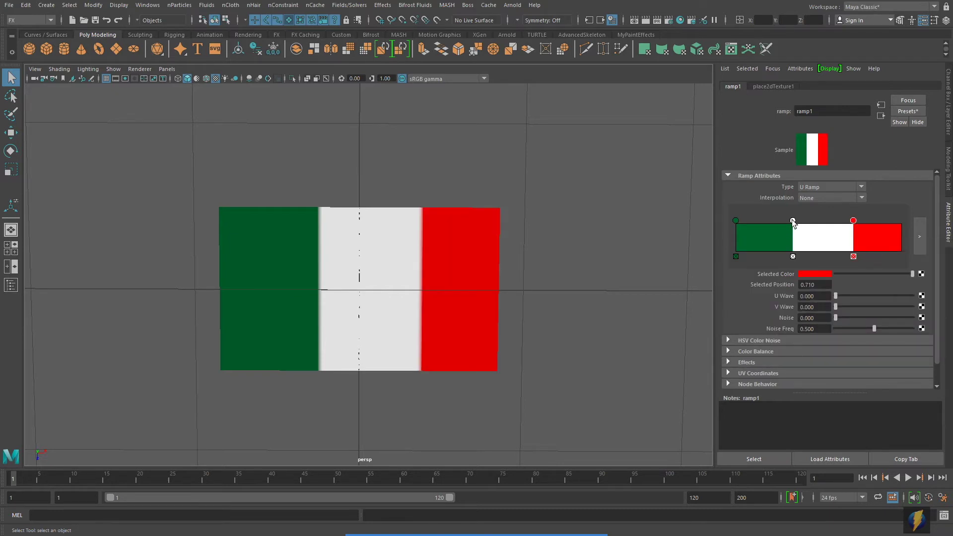
{"action": "left_click_drag", "start_coordinate": [791, 222], "coordinate": [792, 222]}
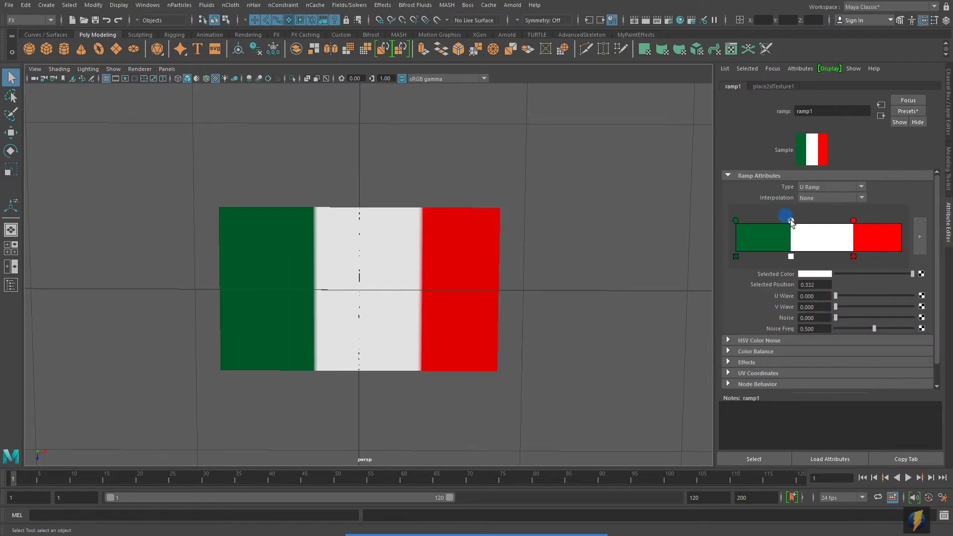
{"action": "left_click", "coordinate": [854, 222]}
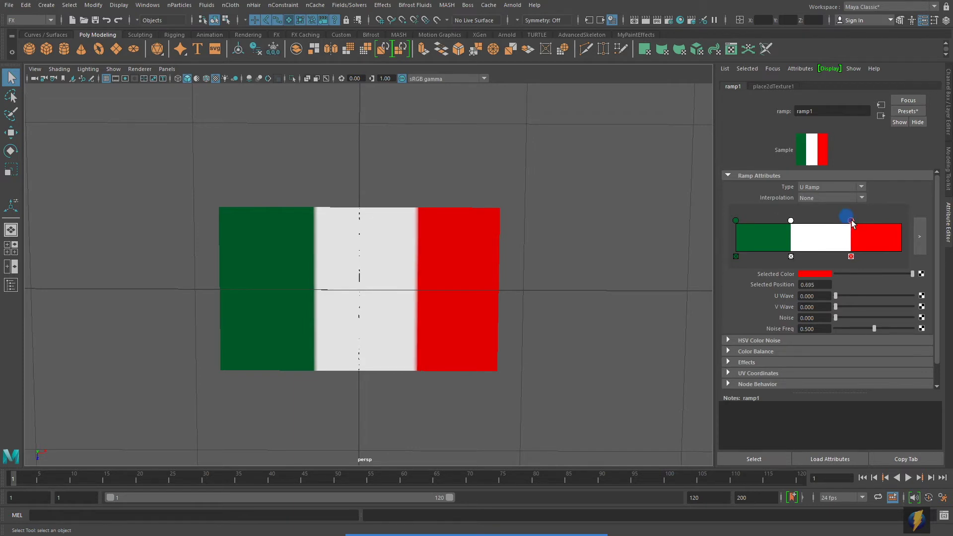
{"action": "left_click_drag", "start_coordinate": [854, 222], "coordinate": [846, 221]}
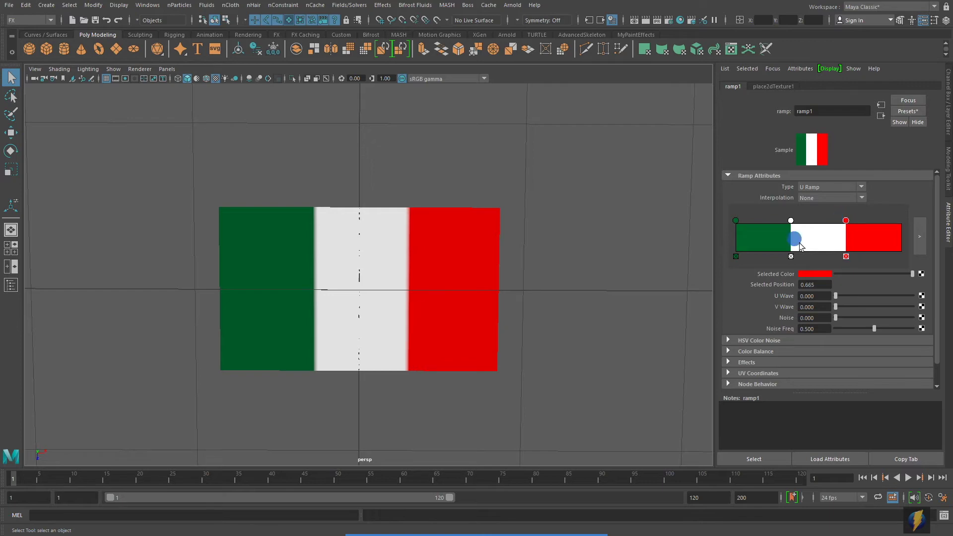
Stand the flag plane upright by setting its Rotate X to 90.
{"action": "left_click", "coordinate": [468, 285]}
{"action": "mouse_move", "coordinate": [566, 293]}
{"action": "left_mouse_down", "text": "alt"}
{"action": "mouse_move", "coordinate": [557, 266]}
{"action": "mouse_move", "coordinate": [561, 283]}
{"action": "left_mouse_up", "text": "alt"}
{"action": "left_click", "coordinate": [11, 150]}
{"action": "left_click_drag", "start_coordinate": [253, 218], "coordinate": [359, 315], "text": "alt"}
{"action": "left_click", "coordinate": [949, 115]}
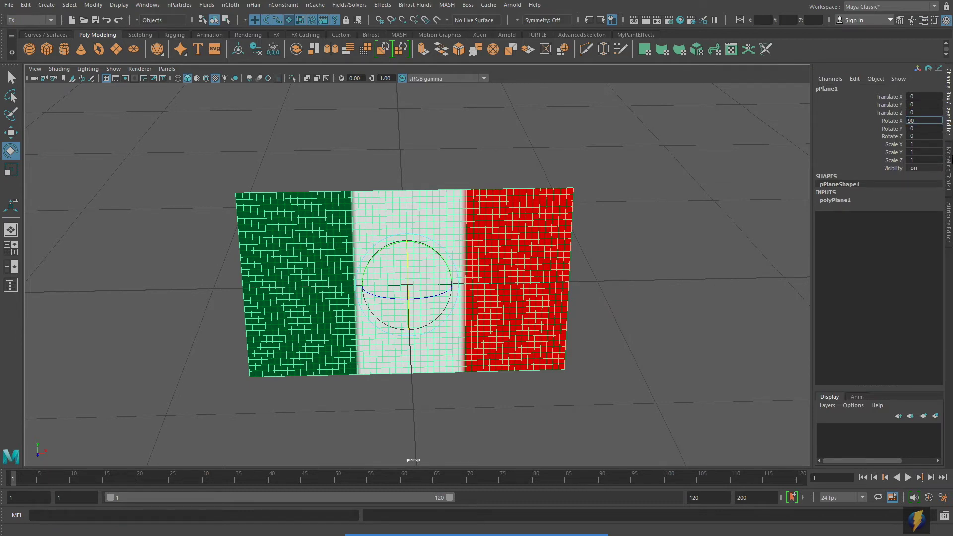
{"action": "type", "text": "90"}
{"action": "key", "text": "Return"}
{"action": "left_click_drag", "start_coordinate": [462, 213], "coordinate": [561, 208], "text": "alt"}
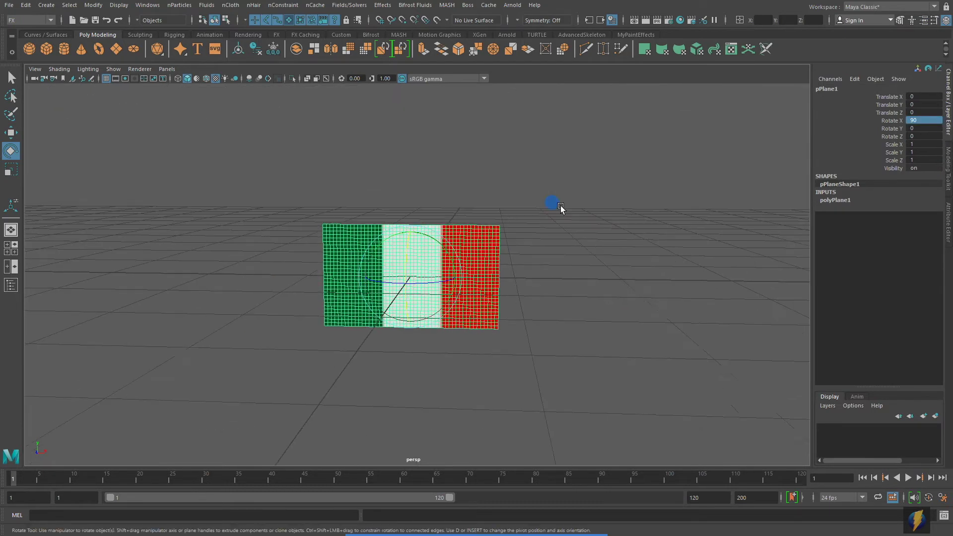
{"action": "right_click_drag", "start_coordinate": [561, 207], "coordinate": [119, 178], "text": "alt"}
Scale the flag plane to 5 in X, Y and Z.
{"action": "left_click", "coordinate": [11, 169]}
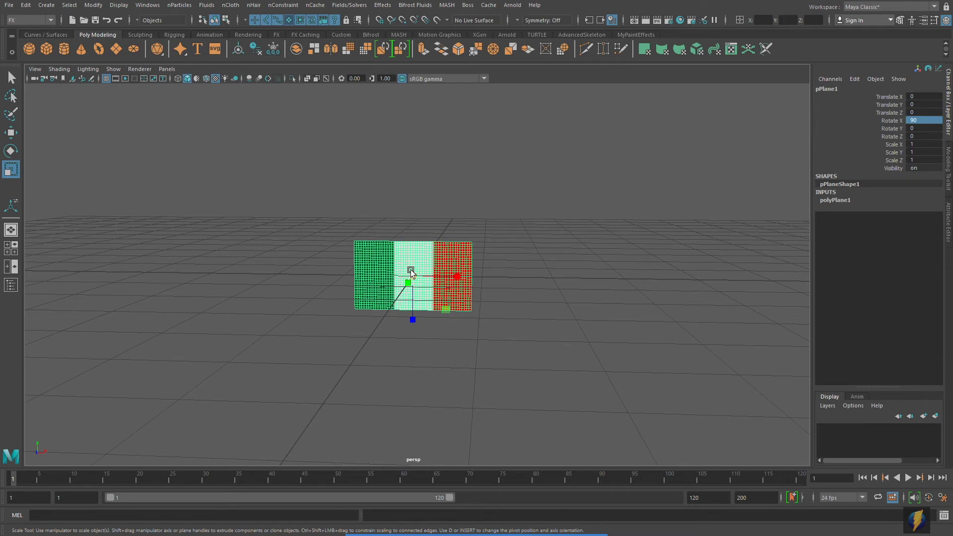
{"action": "left_click_drag", "start_coordinate": [422, 339], "coordinate": [432, 341], "text": "alt"}
{"action": "left_click_drag", "start_coordinate": [415, 277], "coordinate": [662, 279]}
{"action": "left_click_drag", "start_coordinate": [923, 144], "coordinate": [924, 160]}
{"action": "type", "text": "5"}
{"action": "key", "text": "Return"}
{"action": "scroll", "coordinate": [510, 270], "scroll_direction": "down", "scroll_amount": 5}
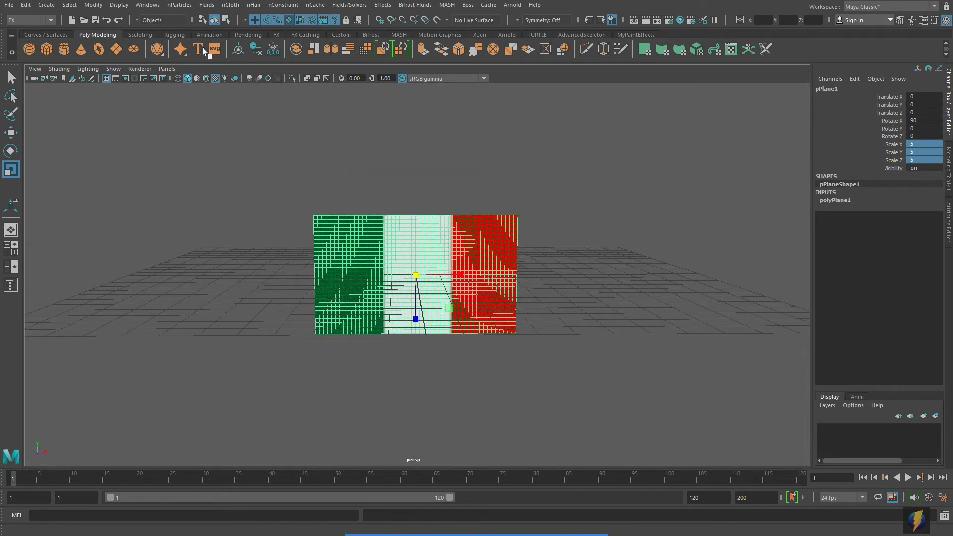
Freeze the flag plane's transformations and raise it above the grid to a Translate Y of about 8.4.
{"action": "left_click", "coordinate": [93, 5]}
{"action": "left_click", "coordinate": [106, 41]}
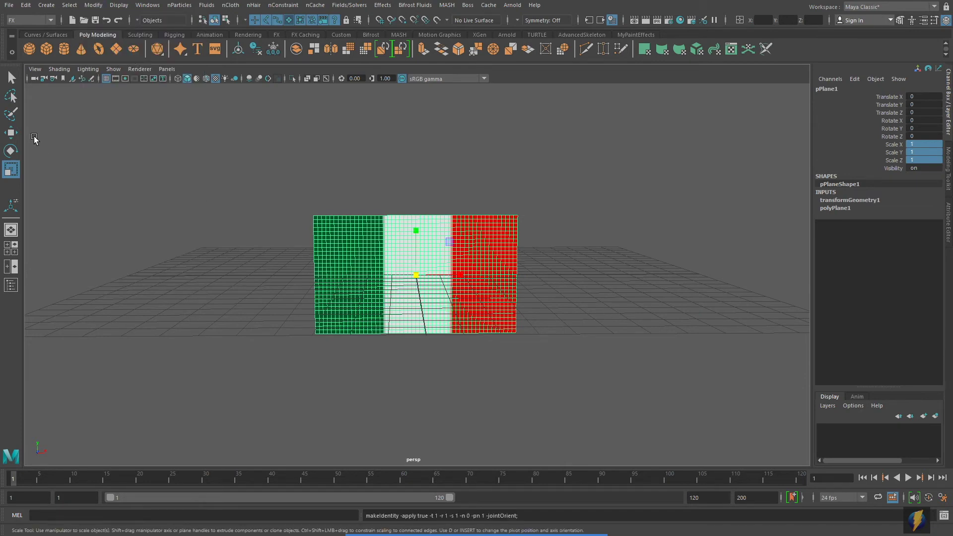
{"action": "left_click", "coordinate": [10, 133]}
{"action": "left_click_drag", "start_coordinate": [406, 296], "coordinate": [405, 91]}
{"action": "right_click_drag", "start_coordinate": [608, 205], "coordinate": [511, 208], "text": "alt"}
{"action": "left_click_drag", "start_coordinate": [585, 219], "coordinate": [393, 235], "text": "alt"}
{"action": "left_click", "coordinate": [589, 213]}
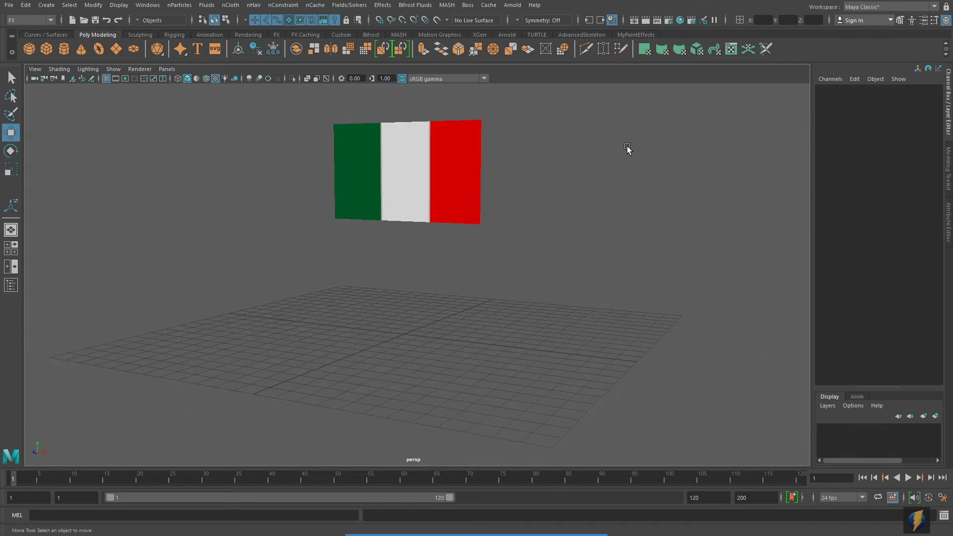
Convert the flag plane into an nCloth object.
{"action": "left_click", "coordinate": [408, 169]}
{"action": "left_click_drag", "start_coordinate": [623, 209], "coordinate": [531, 237], "text": "alt"}
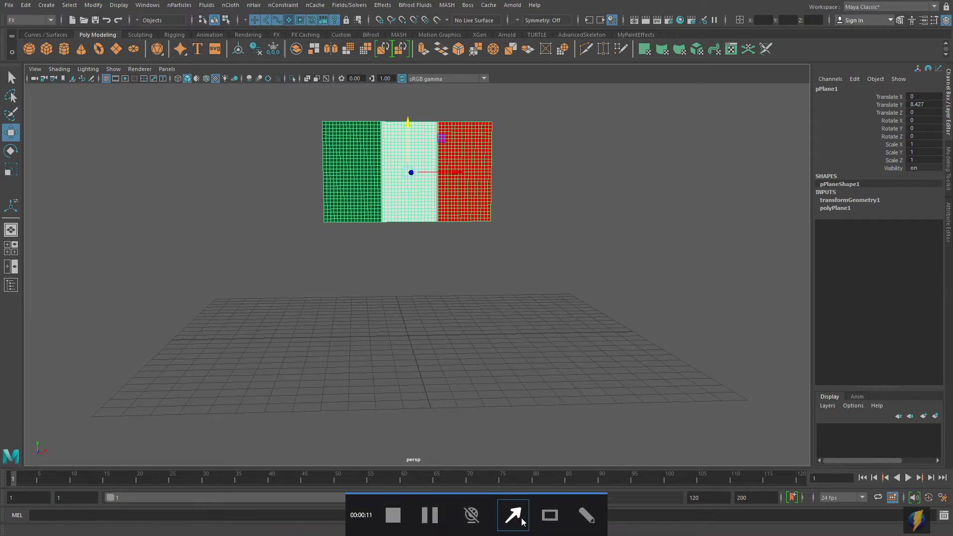
{"action": "mouse_move", "coordinate": [215, 317]}
{"action": "left_mouse_down"}
{"action": "mouse_move", "coordinate": [20, 26]}
{"action": "mouse_move", "coordinate": [230, 79]}
{"action": "mouse_move", "coordinate": [229, 7]}
{"action": "left_mouse_up"}
{"action": "left_click", "coordinate": [231, 6]}
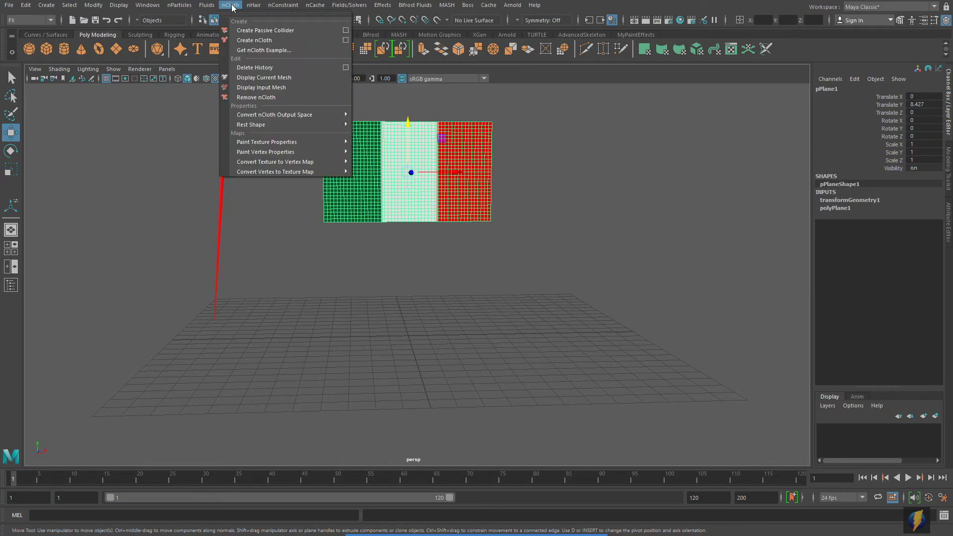
{"action": "left_click", "coordinate": [251, 39]}
Set the end of the playback range to frame 500.
{"action": "double_click", "coordinate": [717, 497]}
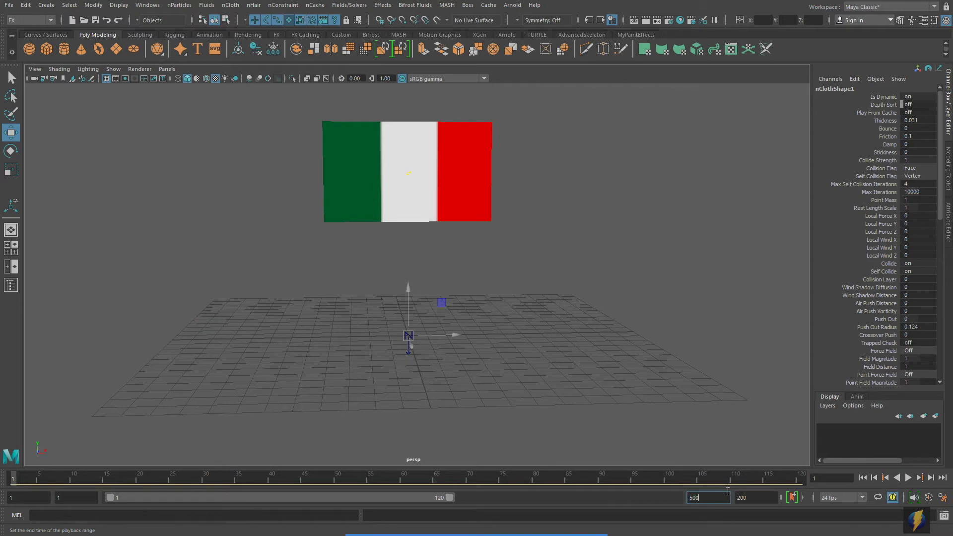
{"action": "type", "text": "500"}
{"action": "key", "text": "Return"}
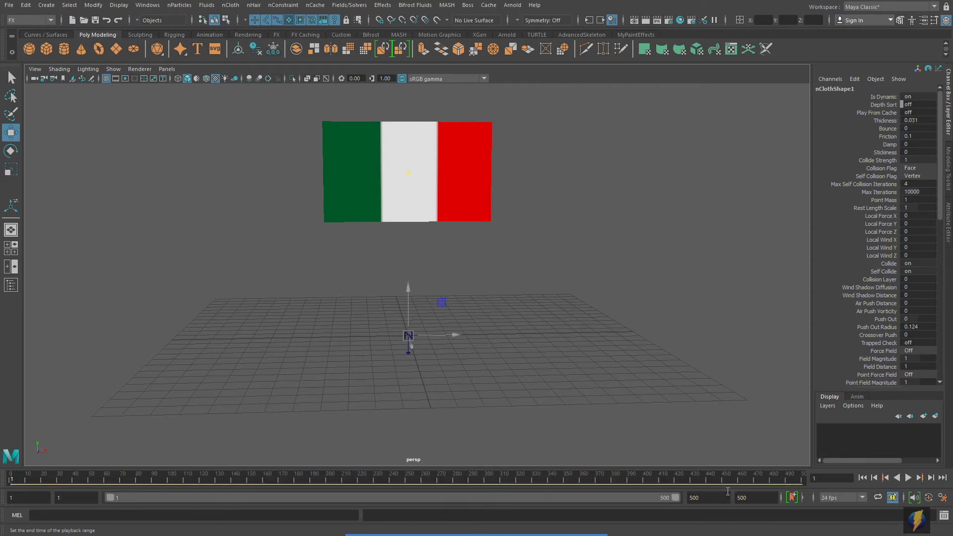
Preview the cloth simulation from the first frame, rewind it, and save the scene.
{"action": "left_click", "coordinate": [907, 477]}
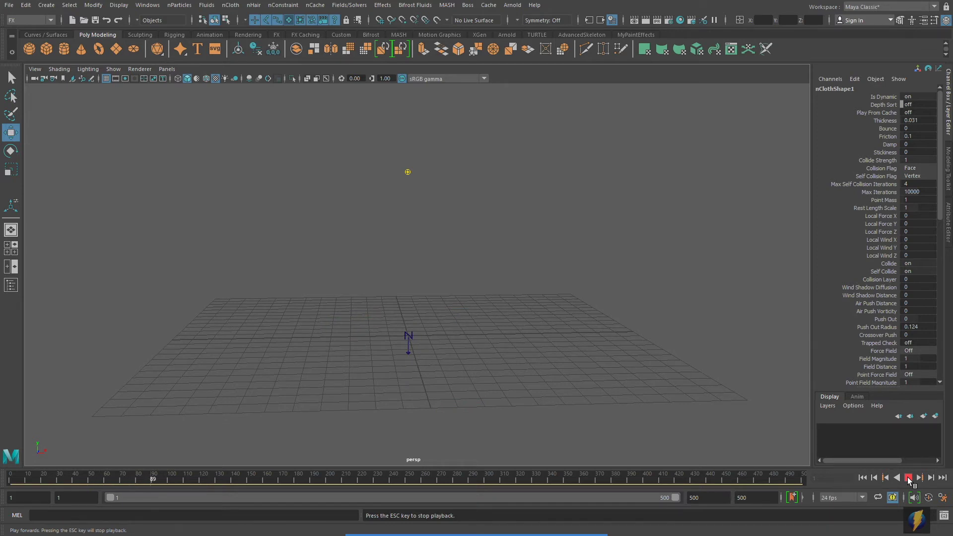
{"action": "left_click", "coordinate": [908, 478]}
{"action": "left_click", "coordinate": [862, 478]}
{"action": "key", "text": "ctrl+s"}
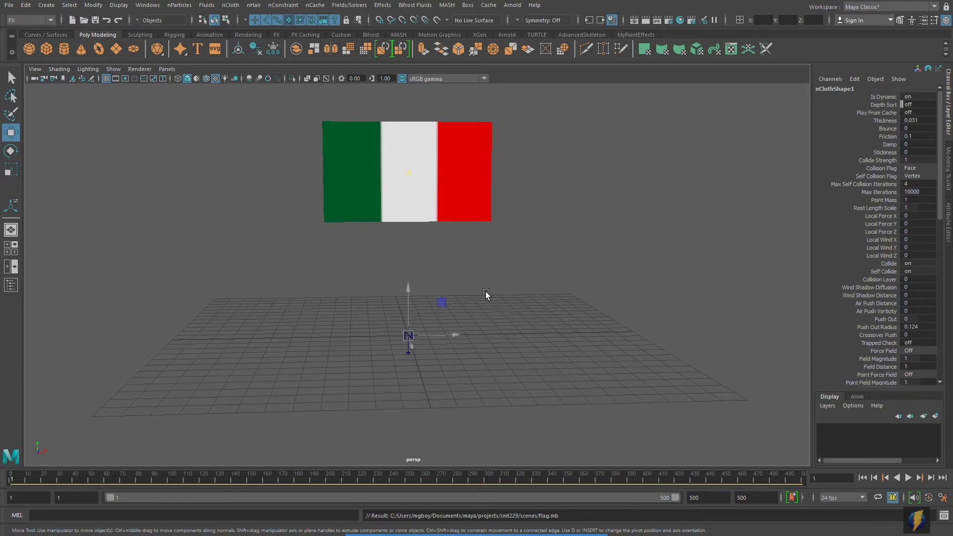
Create a polygon cylinder at the origin for the flagpole.
{"action": "left_click", "coordinate": [64, 48]}
{"action": "scroll", "coordinate": [421, 276], "scroll_direction": "down", "scroll_amount": 2}
{"action": "left_click", "coordinate": [11, 170]}
{"action": "left_click_drag", "start_coordinate": [401, 271], "coordinate": [402, 3]}
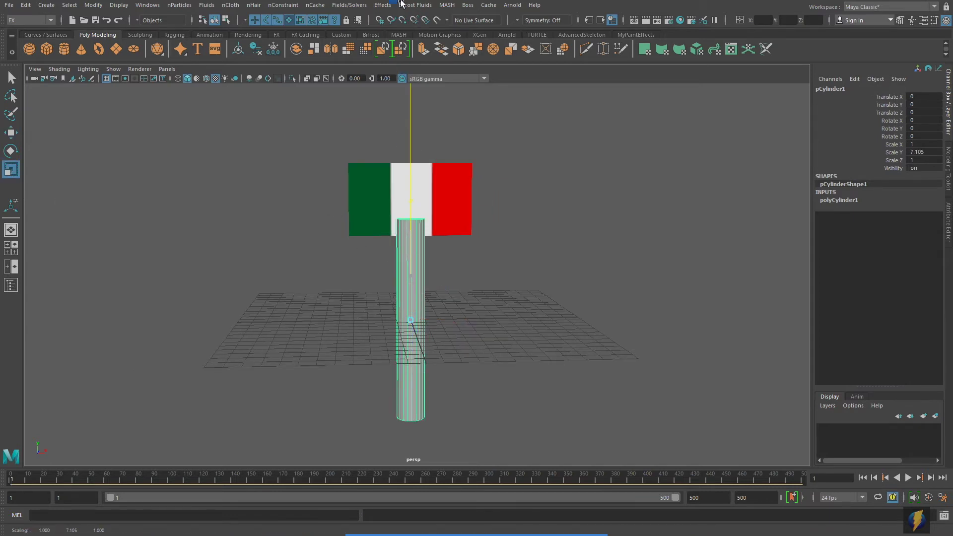
{"action": "key", "text": "ctrl+z"}
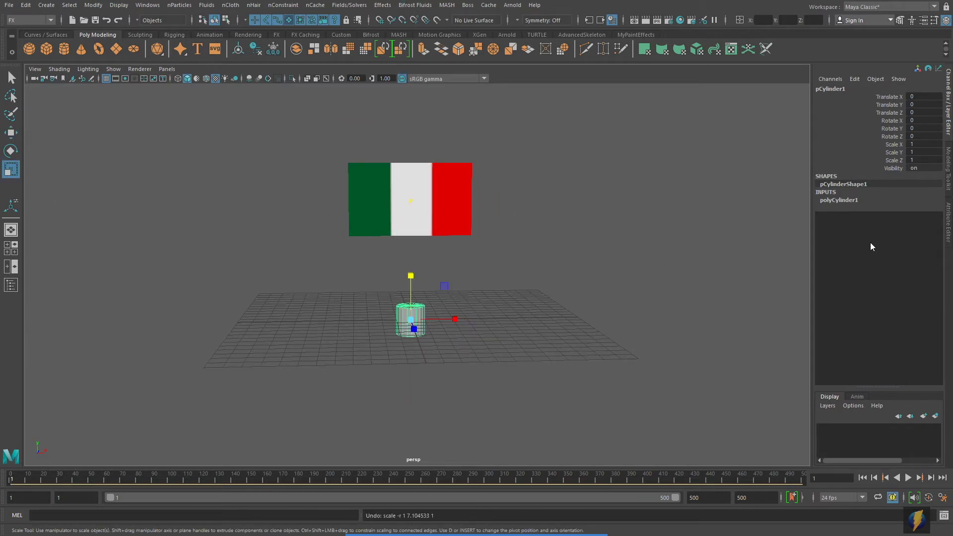
Shape the cylinder into a thin pole with height 28.4, radius 0.22 and 22 height subdivisions.
{"action": "left_click", "coordinate": [844, 200]}
{"action": "left_click", "coordinate": [894, 215]}
{"action": "middle_click_drag", "start_coordinate": [446, 245], "coordinate": [619, 259]}
{"action": "left_click", "coordinate": [888, 208]}
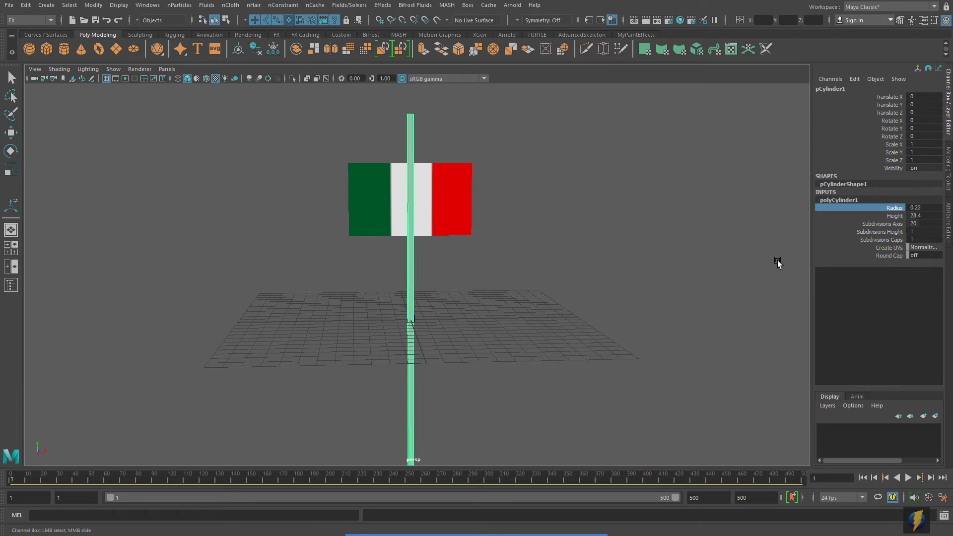
{"action": "left_click", "coordinate": [879, 232]}
{"action": "middle_click_drag", "start_coordinate": [567, 293], "coordinate": [673, 292]}
Move the pole beside the flag's green edge, to about -4.61 in X and -3.16 in Y.
{"action": "key", "text": "w"}
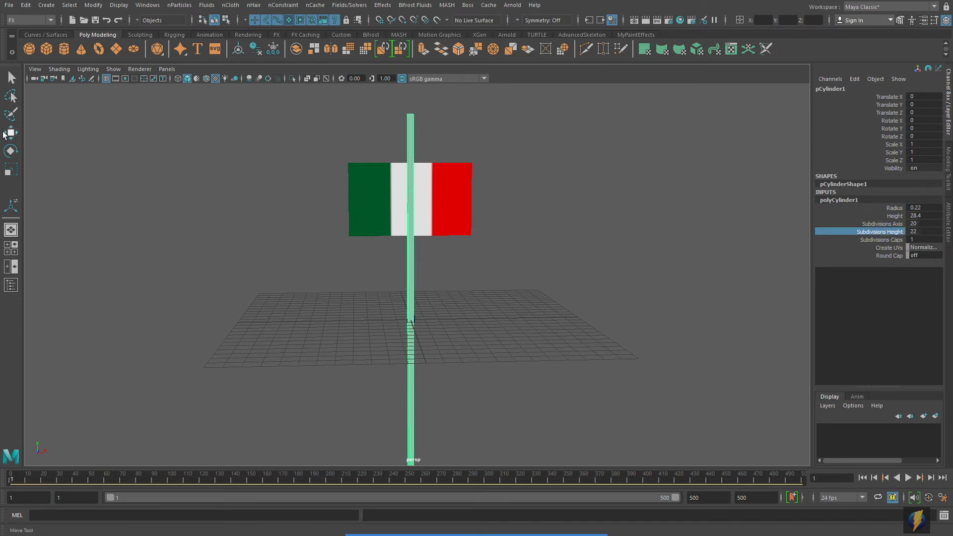
{"action": "left_click_drag", "start_coordinate": [462, 320], "coordinate": [395, 313]}
{"action": "left_click_drag", "start_coordinate": [343, 269], "coordinate": [347, 312]}
{"action": "right_click_drag", "start_coordinate": [559, 296], "coordinate": [424, 308], "text": "alt"}
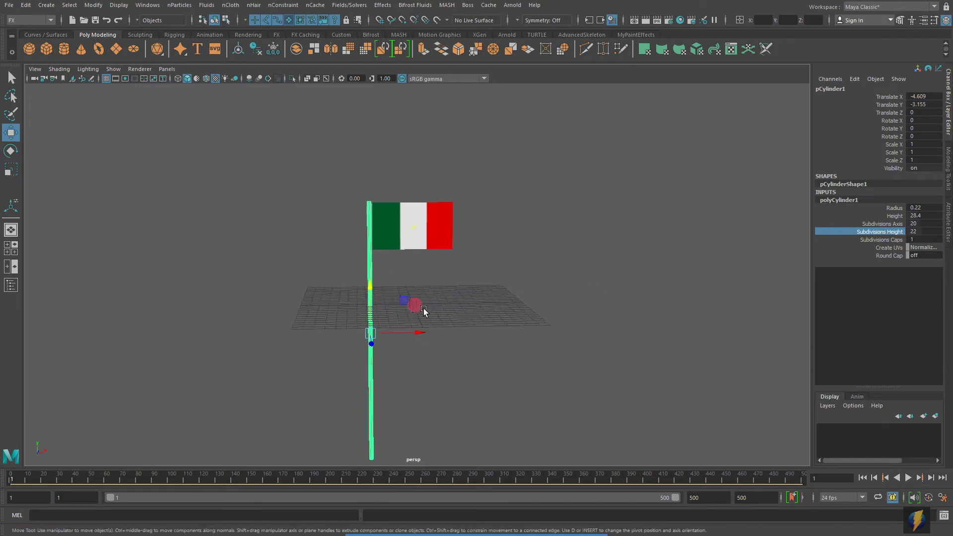
{"action": "middle_click_drag", "start_coordinate": [424, 308], "coordinate": [434, 280], "text": "alt"}
Shorten the pole's height to 16.9 and raise it to a Translate Y of about 2.37, near the flag's top.
{"action": "left_click", "coordinate": [894, 216]}
{"action": "middle_click_drag", "start_coordinate": [707, 240], "coordinate": [658, 240]}
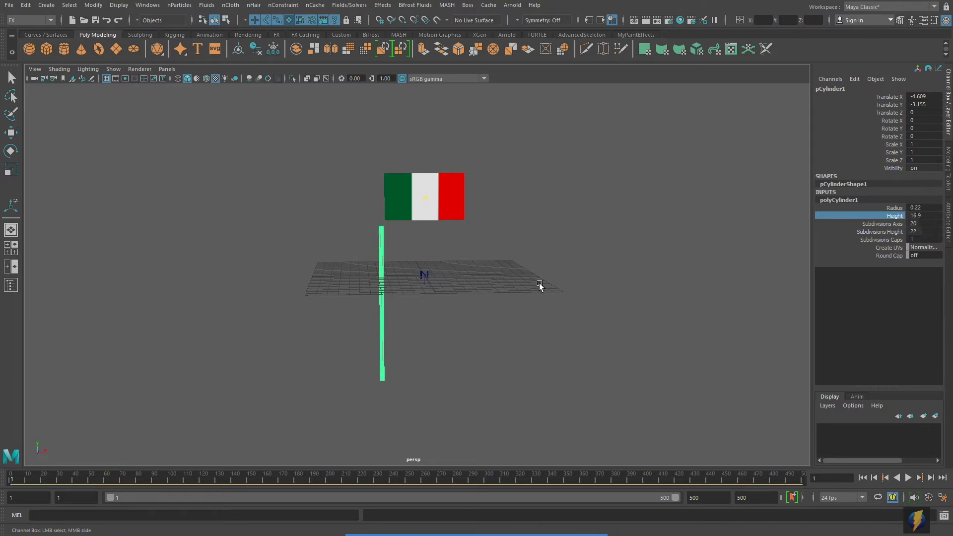
{"action": "key", "text": "w"}
{"action": "left_click_drag", "start_coordinate": [383, 261], "coordinate": [380, 209]}
{"action": "left_click_drag", "start_coordinate": [277, 300], "coordinate": [522, 311], "text": "alt"}
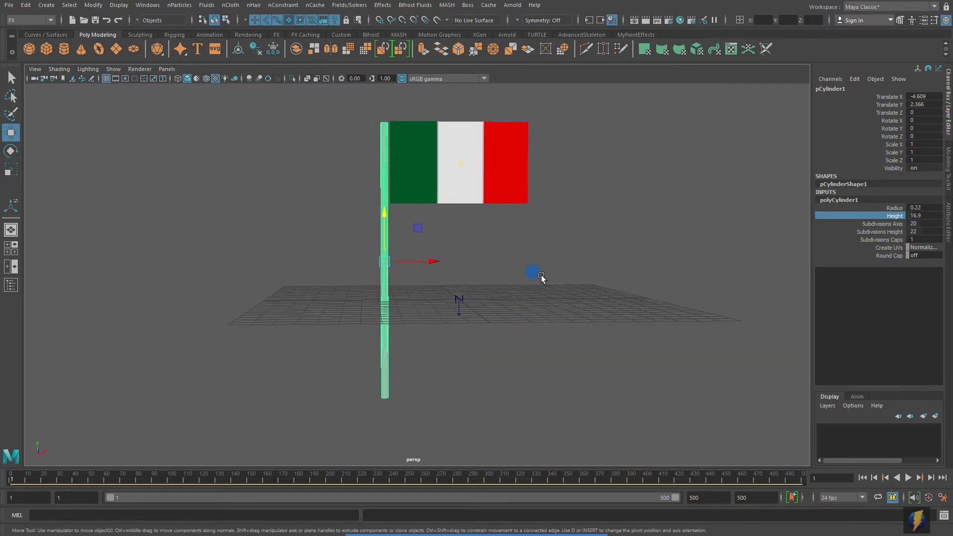
{"action": "left_click", "coordinate": [532, 273]}
{"action": "mouse_move", "coordinate": [596, 281]}
{"action": "left_mouse_down", "text": "alt"}
{"action": "mouse_move", "coordinate": [485, 281]}
{"action": "mouse_move", "coordinate": [601, 281]}
{"action": "left_mouse_up", "text": "alt"}
Move the pole's pivot point down close to its base.
{"action": "left_click", "coordinate": [384, 282]}
{"action": "left_click_drag", "start_coordinate": [546, 259], "coordinate": [544, 257], "text": "alt"}
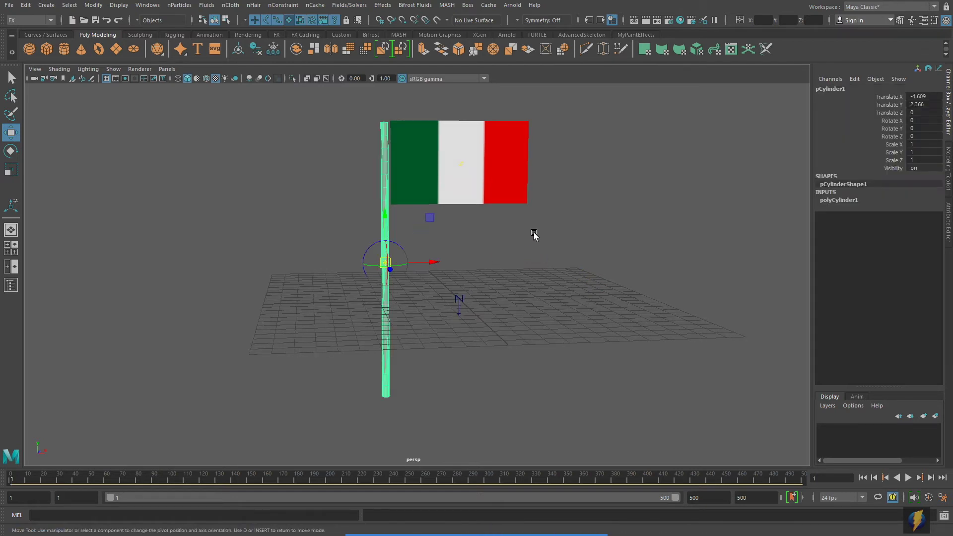
{"action": "key", "text": "d"}
{"action": "left_click_drag", "start_coordinate": [385, 213], "coordinate": [385, 338]}
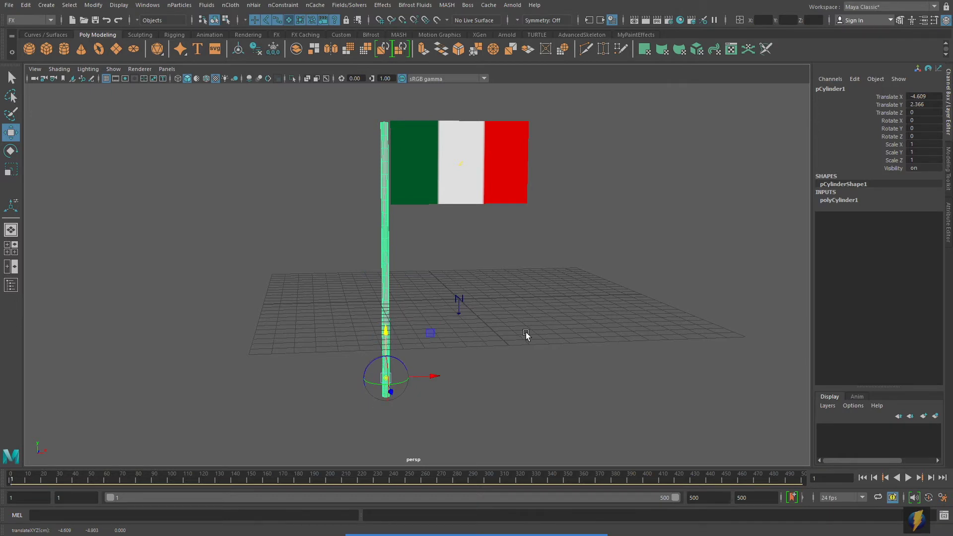
Test rotating the pole about its lowered pivot and undo the rotation.
{"action": "key", "text": "e"}
{"action": "left_click_drag", "start_coordinate": [483, 283], "coordinate": [365, 332], "text": "alt"}
{"action": "key", "text": "ctrl+z"}
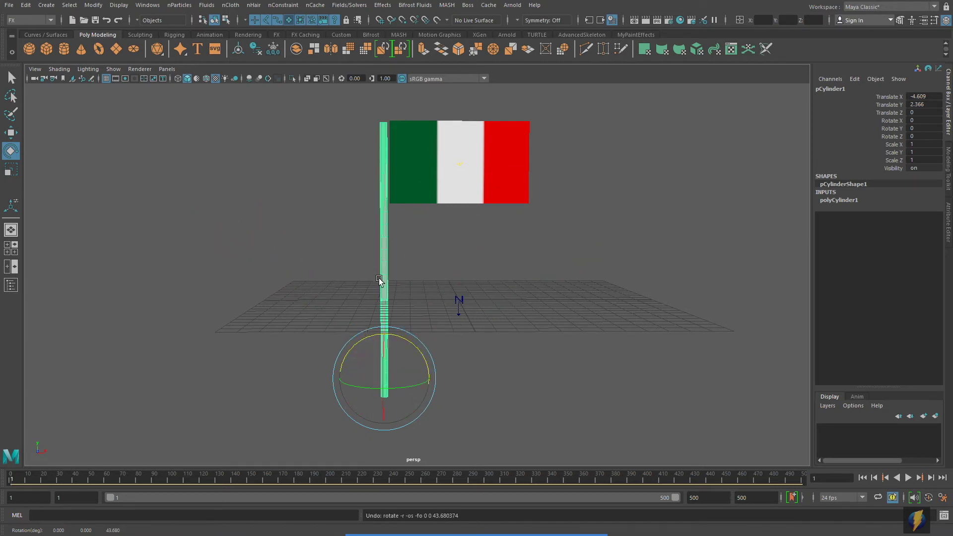
Nudge the pole up to a Translate Y of about 2.46 and make it a passive collider.
{"action": "right_click_drag", "start_coordinate": [374, 293], "coordinate": [432, 290], "text": "alt"}
{"action": "middle_click_drag", "start_coordinate": [432, 290], "coordinate": [439, 335], "text": "alt"}
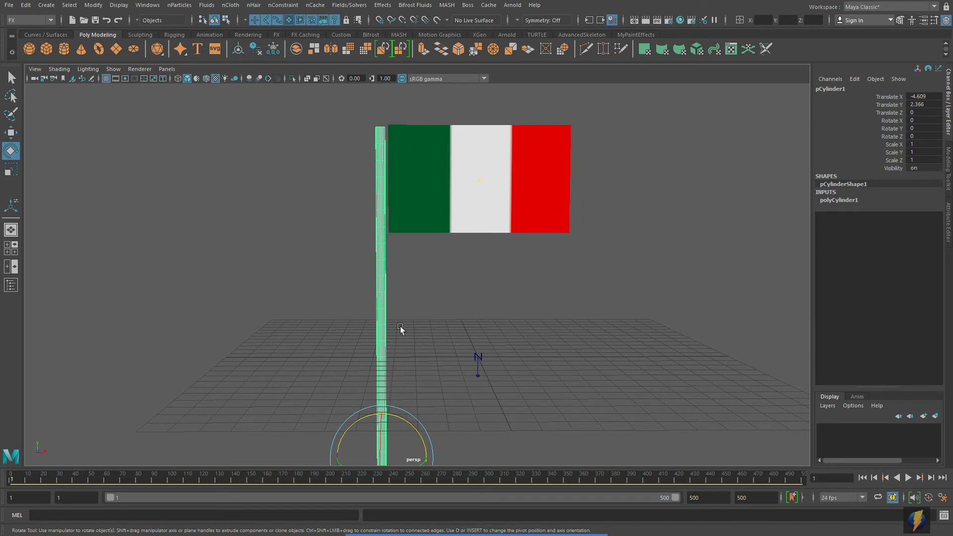
{"action": "key", "text": "w"}
{"action": "left_click_drag", "start_coordinate": [380, 415], "coordinate": [377, 410]}
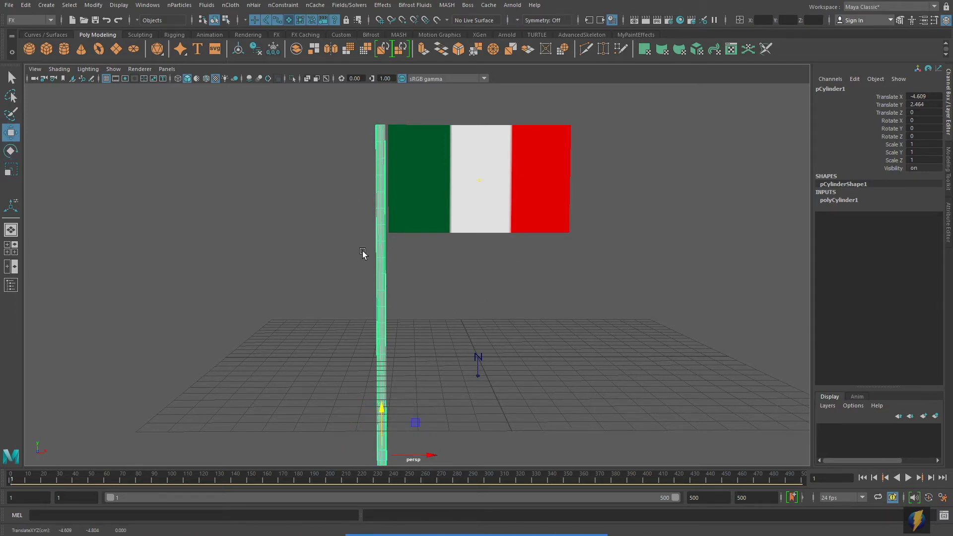
{"action": "left_click", "coordinate": [230, 6]}
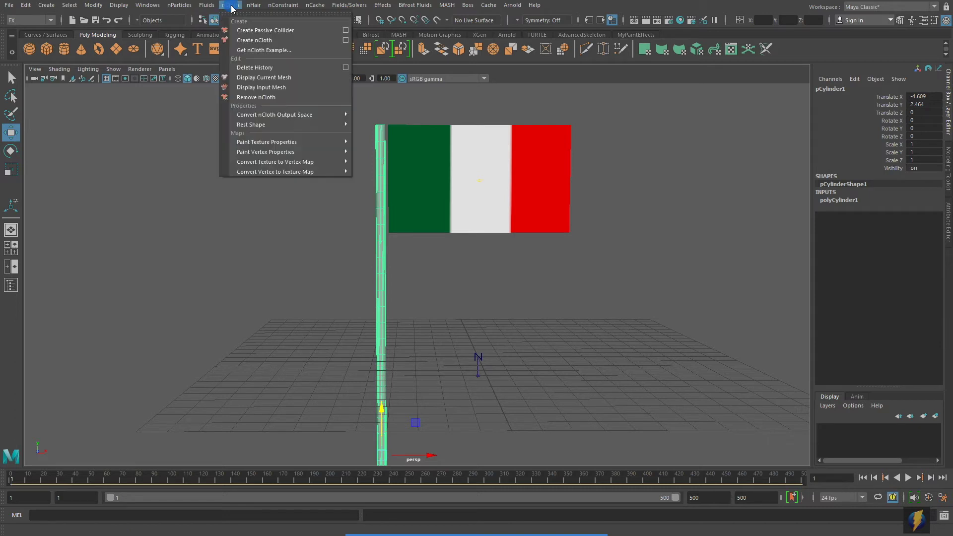
{"action": "left_click", "coordinate": [251, 32]}
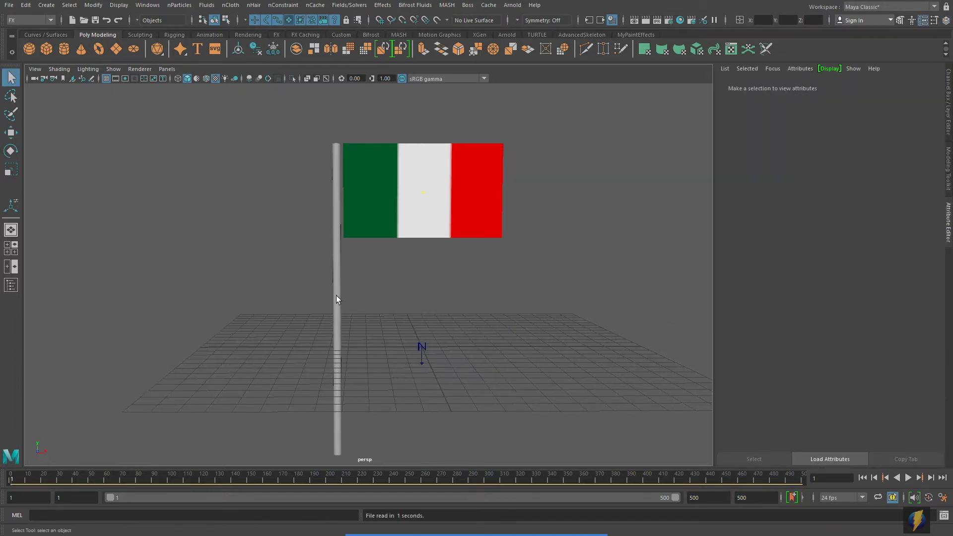
Select the column of flag vertices along the green edge next to the pole.
{"action": "left_click", "coordinate": [369, 207]}
{"action": "middle_click_drag", "start_coordinate": [451, 223], "coordinate": [485, 277], "text": "alt"}
{"action": "right_click_drag", "start_coordinate": [349, 294], "coordinate": [581, 284], "text": "alt"}
{"action": "middle_click_drag", "start_coordinate": [525, 281], "coordinate": [490, 336], "text": "alt"}
{"action": "right_click_drag", "start_coordinate": [436, 220], "coordinate": [371, 221]}
{"action": "left_click_drag", "start_coordinate": [292, 124], "coordinate": [350, 382]}
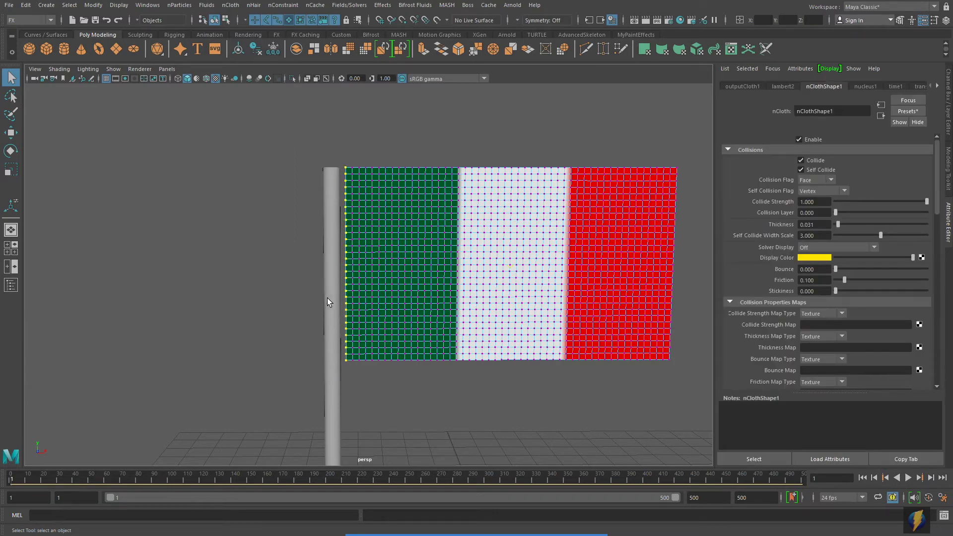
Add the pole to the vertex selection and attach the flag's edge vertices to it with a Point to Surface constraint.
{"action": "middle_click_drag", "start_coordinate": [449, 317], "coordinate": [450, 266], "text": "alt"}
{"action": "right_click_drag", "start_coordinate": [492, 273], "coordinate": [378, 349], "text": "alt"}
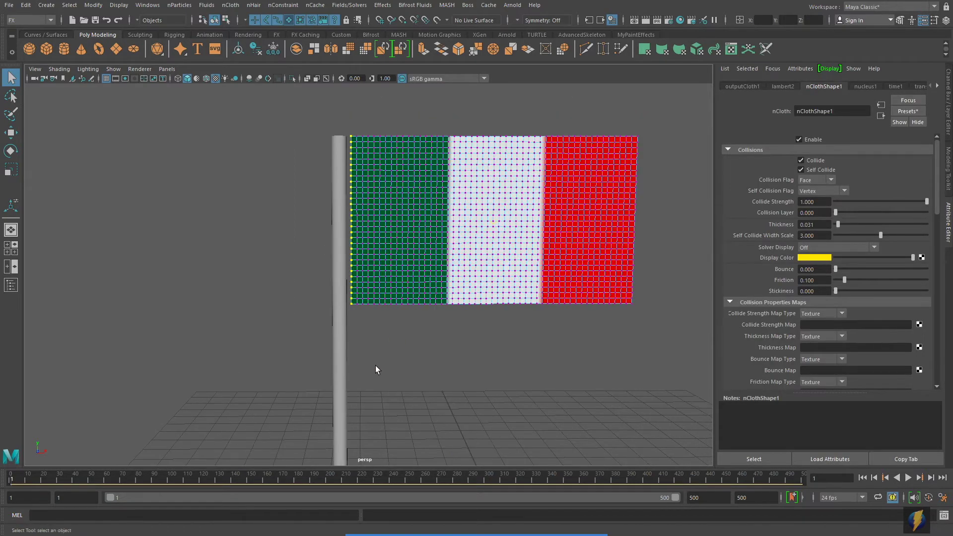
{"action": "left_click", "coordinate": [338, 362], "text": "shift"}
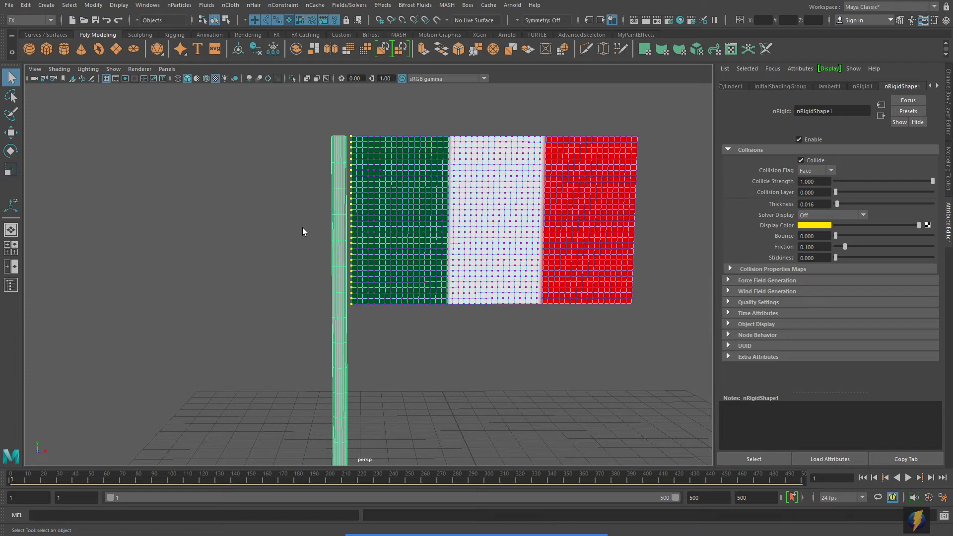
{"action": "left_click", "coordinate": [281, 6]}
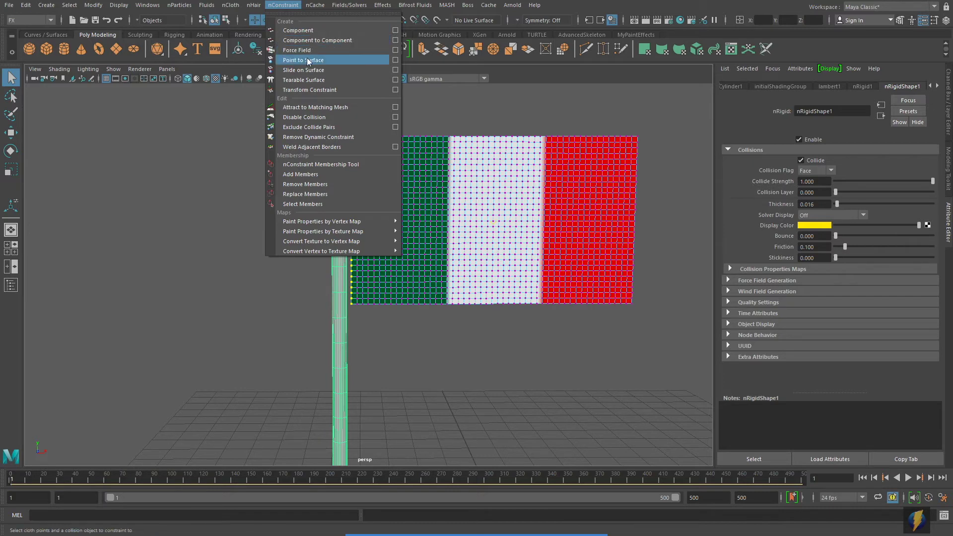
{"action": "left_click", "coordinate": [345, 59]}
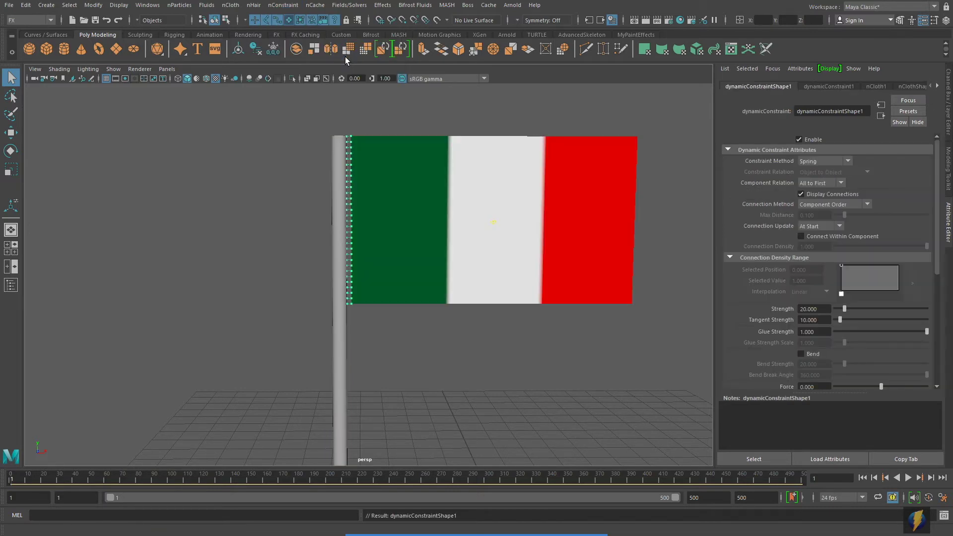
Play the simulation twice from the first frame to check how the constrained flag hangs from the pole.
{"action": "scroll", "coordinate": [463, 253], "scroll_direction": "down", "scroll_amount": 5}
{"action": "middle_click_drag", "start_coordinate": [495, 263], "coordinate": [496, 205], "text": "alt"}
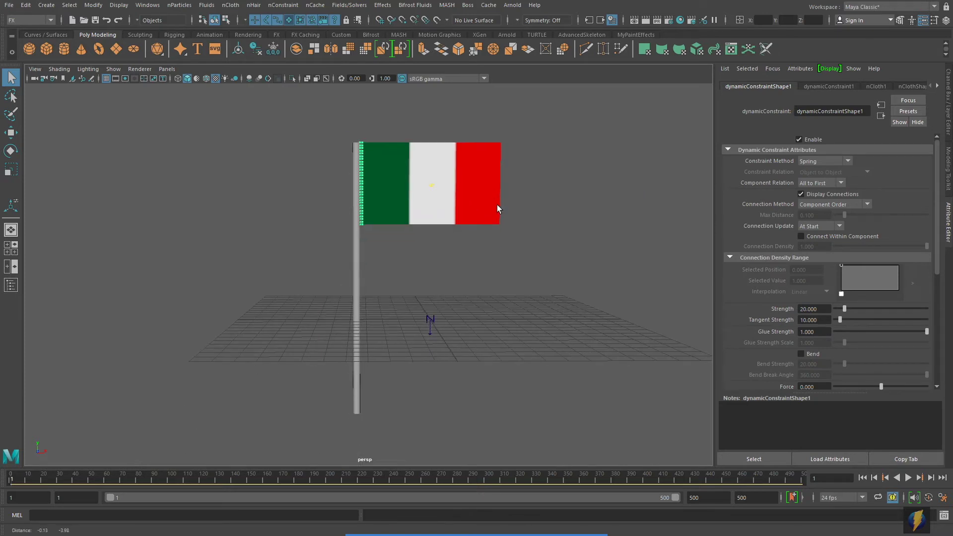
{"action": "left_click", "coordinate": [907, 478]}
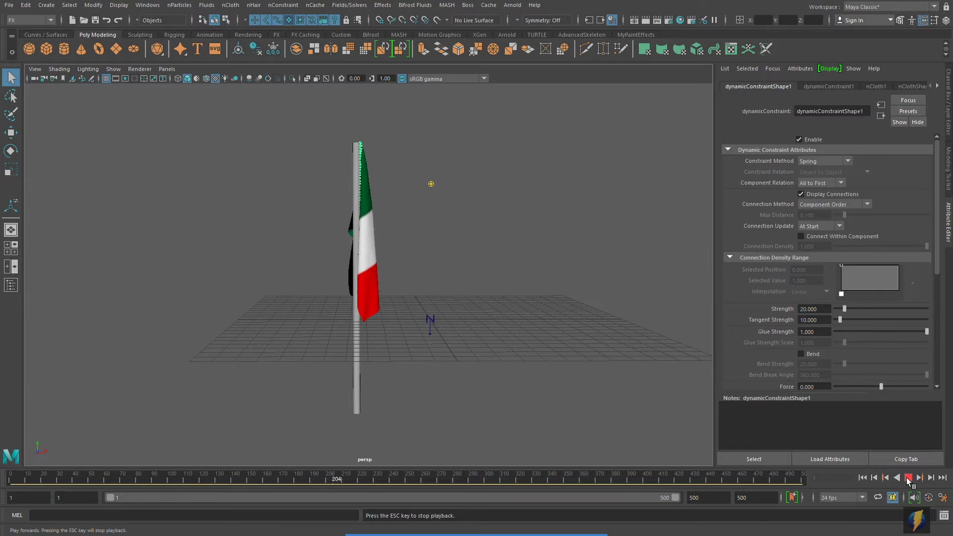
{"action": "left_click", "coordinate": [908, 477]}
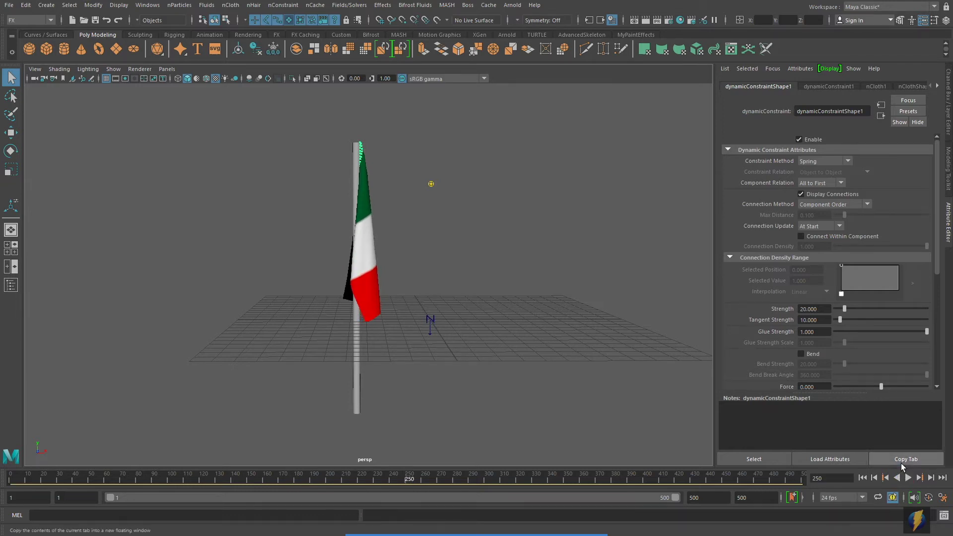
{"action": "left_click", "coordinate": [862, 477]}
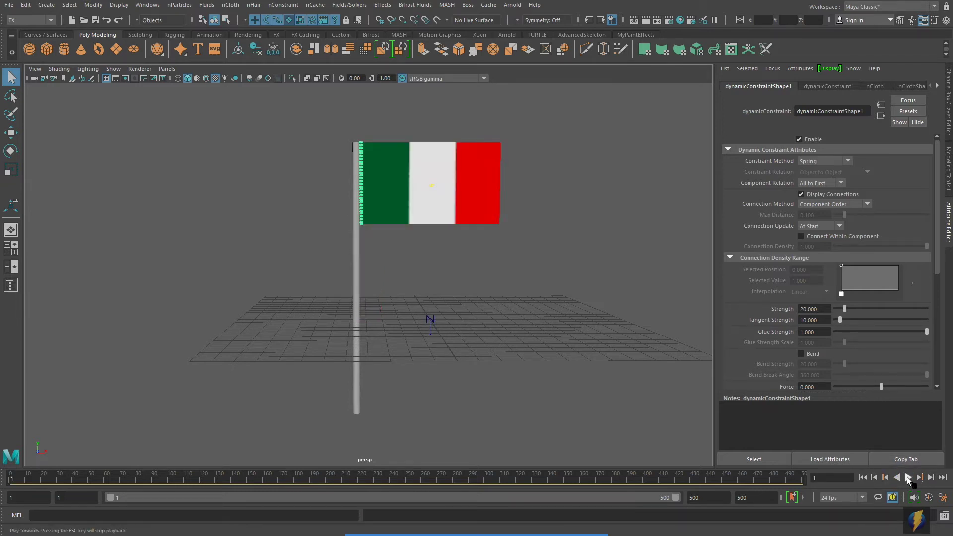
{"action": "left_click", "coordinate": [907, 478]}
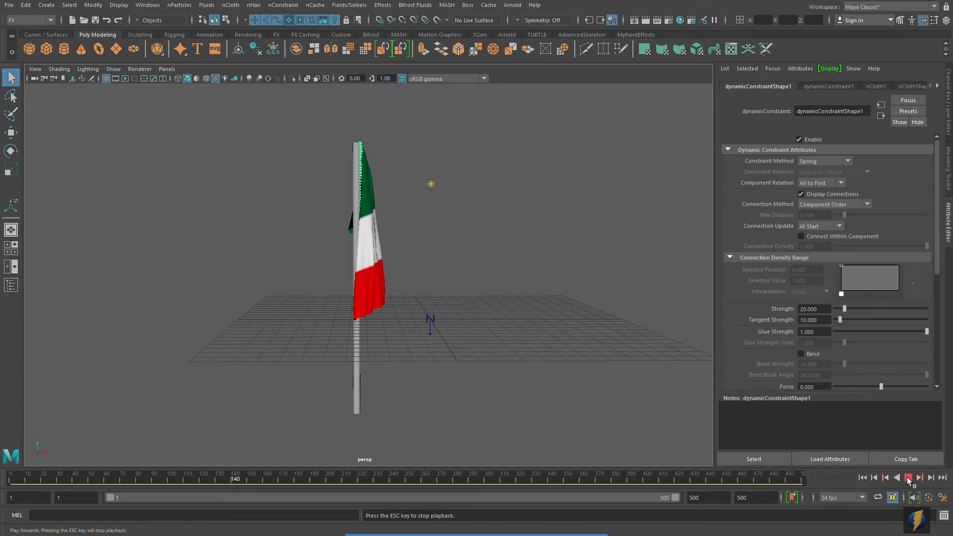
{"action": "left_click", "coordinate": [907, 477]}
Select the nucleus1 solver and set its Wind Speed to 5.
{"action": "left_click", "coordinate": [11, 286]}
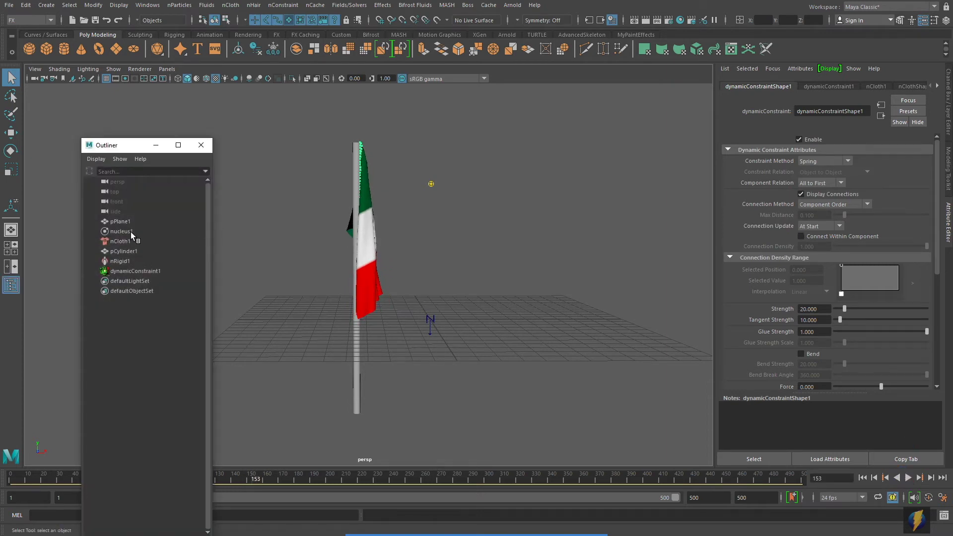
{"action": "left_click", "coordinate": [128, 231]}
{"action": "left_click", "coordinate": [155, 145]}
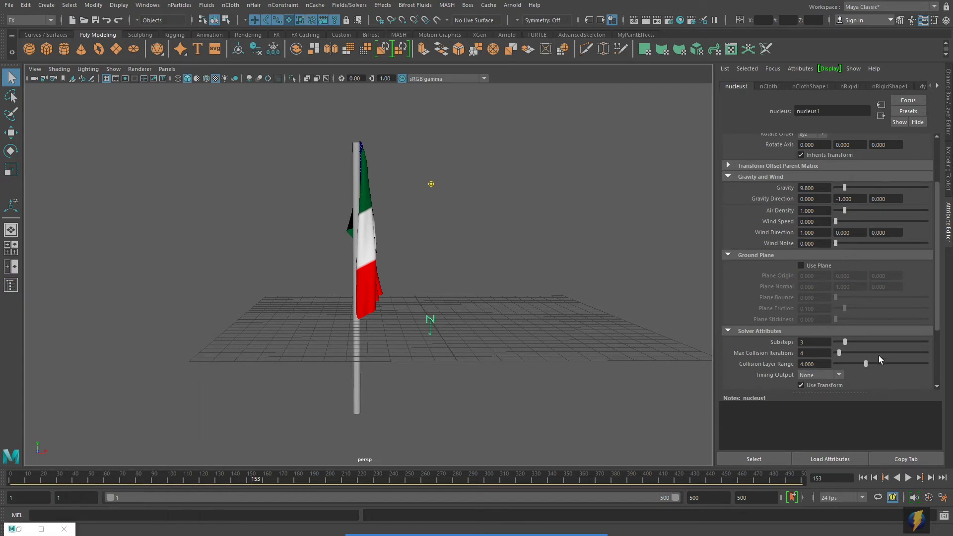
{"action": "left_click", "coordinate": [832, 222]}
{"action": "type", "text": "5"}
{"action": "key", "text": "Return"}
Replay the simulation from the first frame and raise the Wind Speed to about 16.2 during playback.
{"action": "mouse_move", "coordinate": [291, 422]}
{"action": "left_mouse_down"}
{"action": "mouse_move", "coordinate": [104, 349]}
{"action": "mouse_move", "coordinate": [647, 331]}
{"action": "left_mouse_up"}
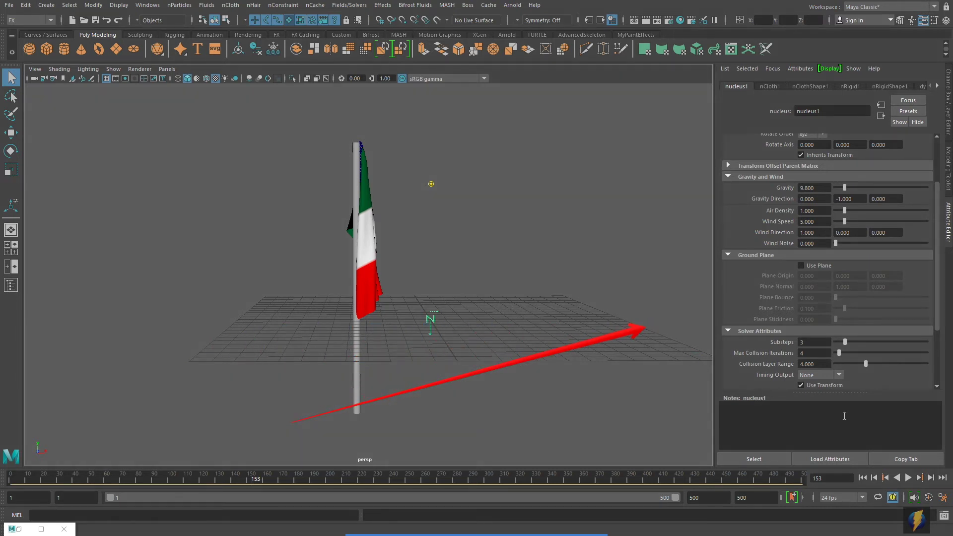
{"action": "middle_click_drag", "start_coordinate": [493, 332], "coordinate": [498, 333], "text": "alt"}
{"action": "right_click_drag", "start_coordinate": [314, 349], "coordinate": [358, 343], "text": "alt"}
{"action": "middle_click_drag", "start_coordinate": [359, 343], "coordinate": [339, 347], "text": "alt"}
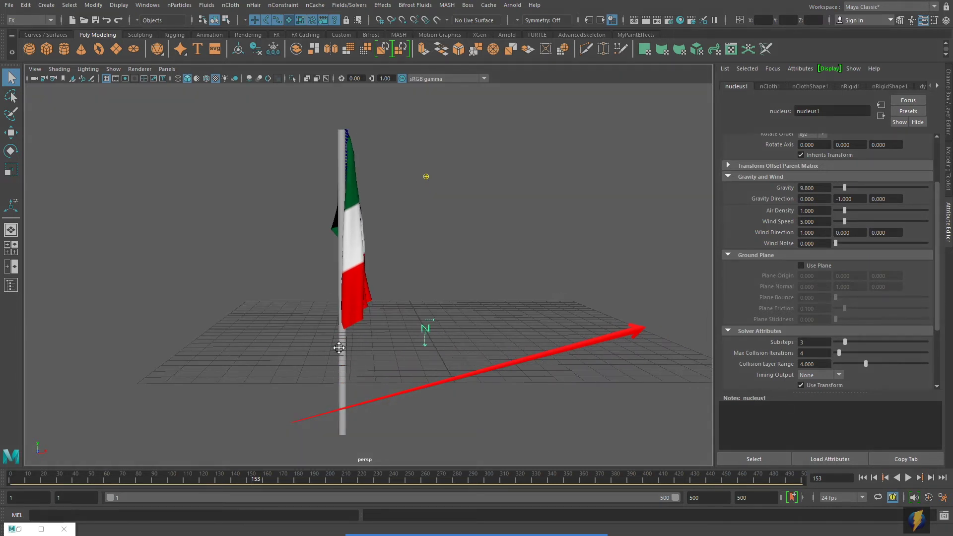
{"action": "left_click", "coordinate": [862, 478]}
{"action": "left_click", "coordinate": [908, 477]}
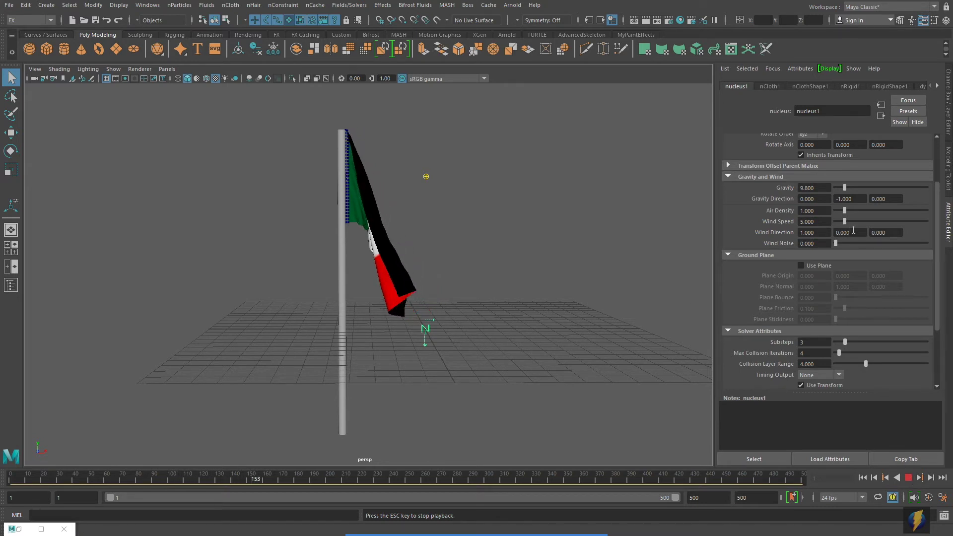
{"action": "left_click_drag", "start_coordinate": [846, 222], "coordinate": [864, 222]}
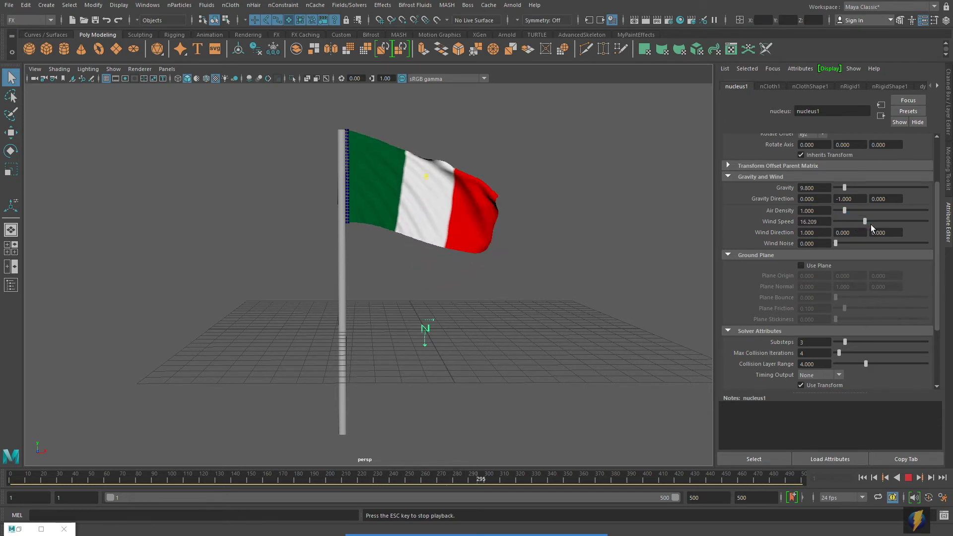
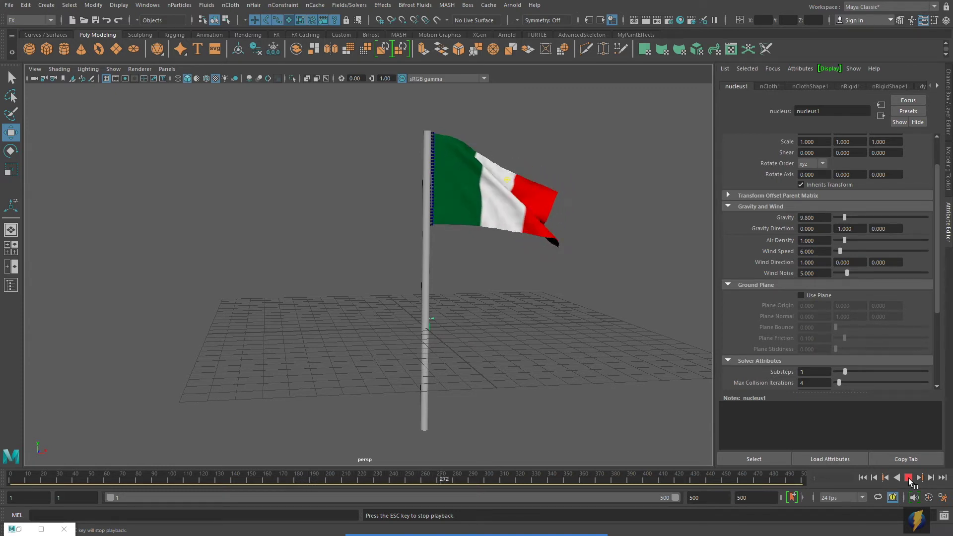
Stop and rewind the simulation, select the pole, and key its upright pose at frame 100.
{"action": "left_click", "coordinate": [909, 478]}
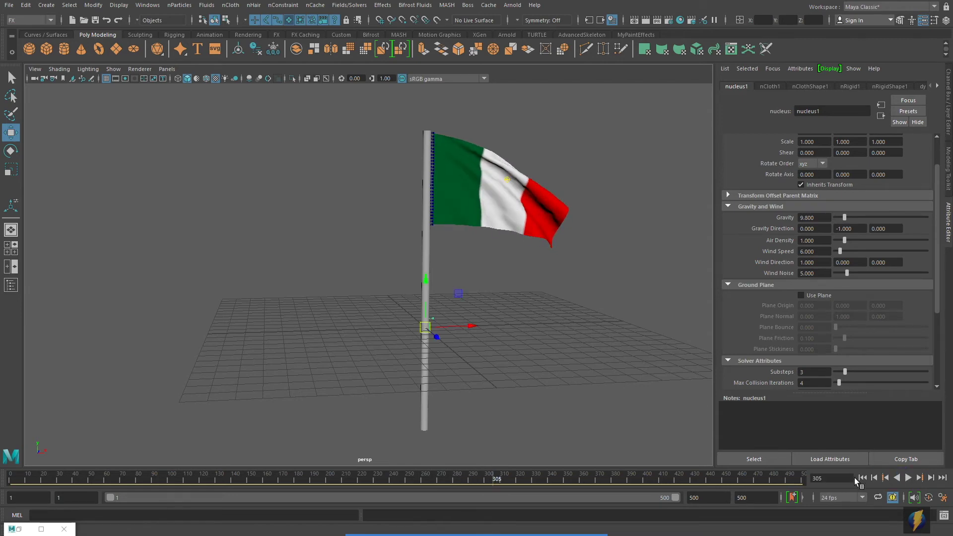
{"action": "left_click", "coordinate": [862, 477]}
{"action": "left_click", "coordinate": [423, 251]}
{"action": "left_click_drag", "start_coordinate": [423, 251], "coordinate": [467, 327], "text": "alt"}
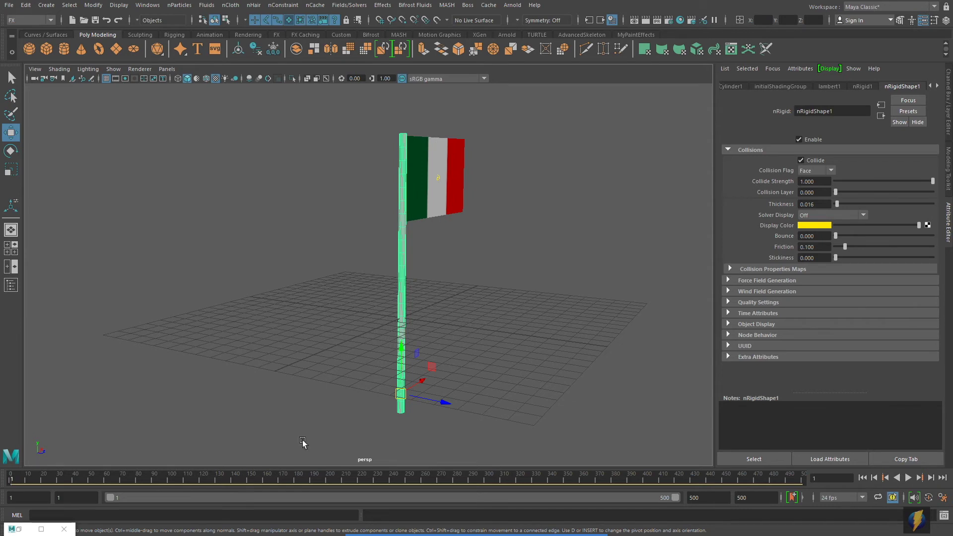
{"action": "left_click_drag", "start_coordinate": [147, 478], "coordinate": [169, 487]}
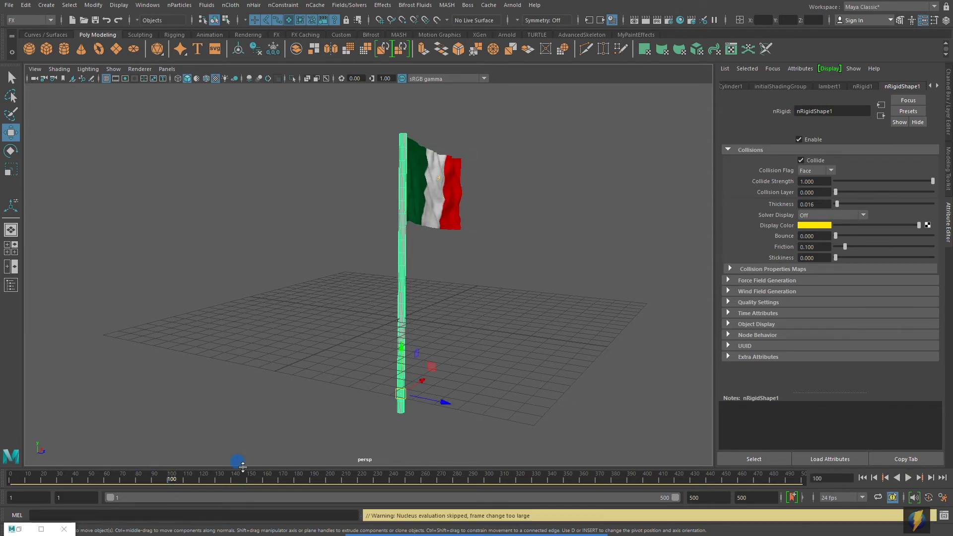
{"action": "left_click_drag", "start_coordinate": [354, 409], "coordinate": [453, 404], "text": "alt"}
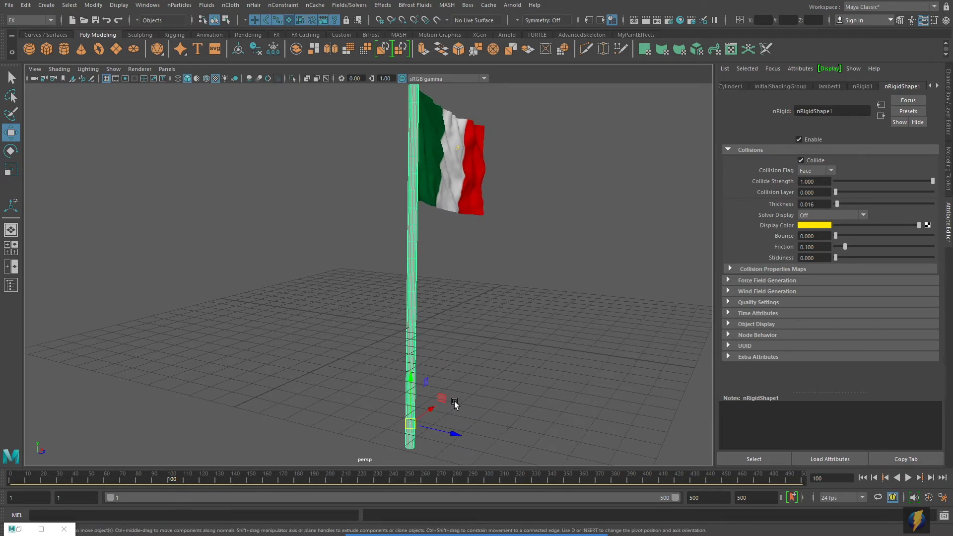
{"action": "left_click", "coordinate": [948, 133]}
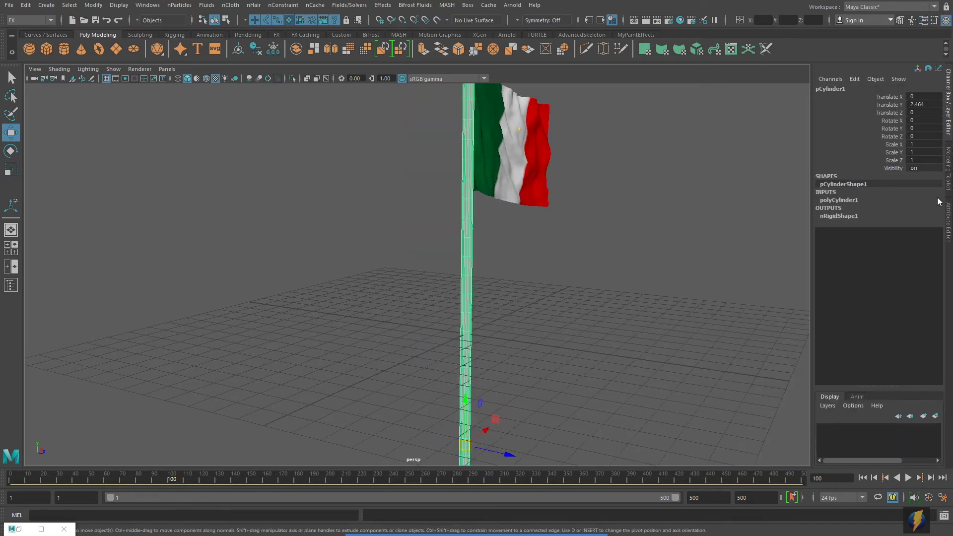
{"action": "key", "text": "s"}
Tilt the pole at frame 120 to a Rotate X of about -20.18 and key that pose.
{"action": "left_click_drag", "start_coordinate": [167, 478], "coordinate": [199, 484]}
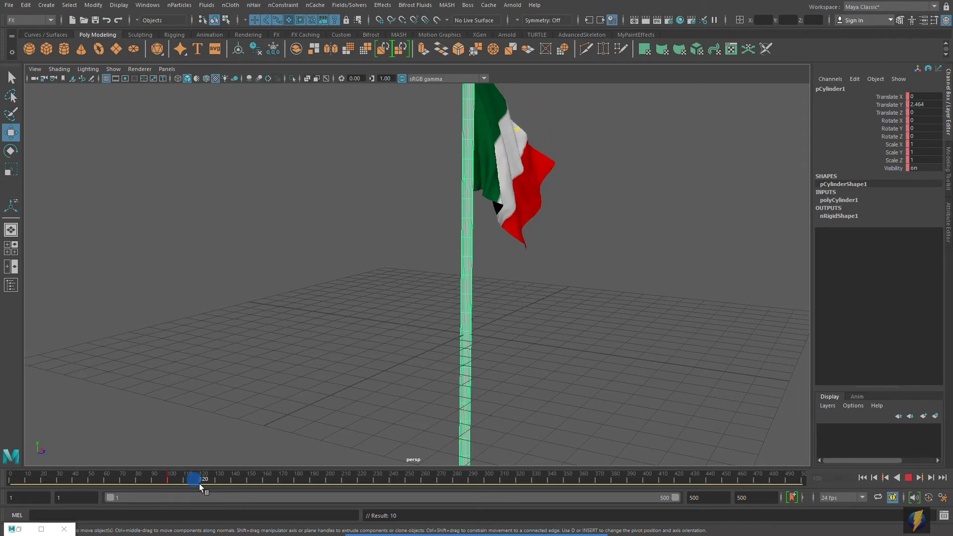
{"action": "left_click_drag", "start_coordinate": [286, 441], "coordinate": [452, 367], "text": "alt"}
{"action": "left_click", "coordinate": [11, 150]}
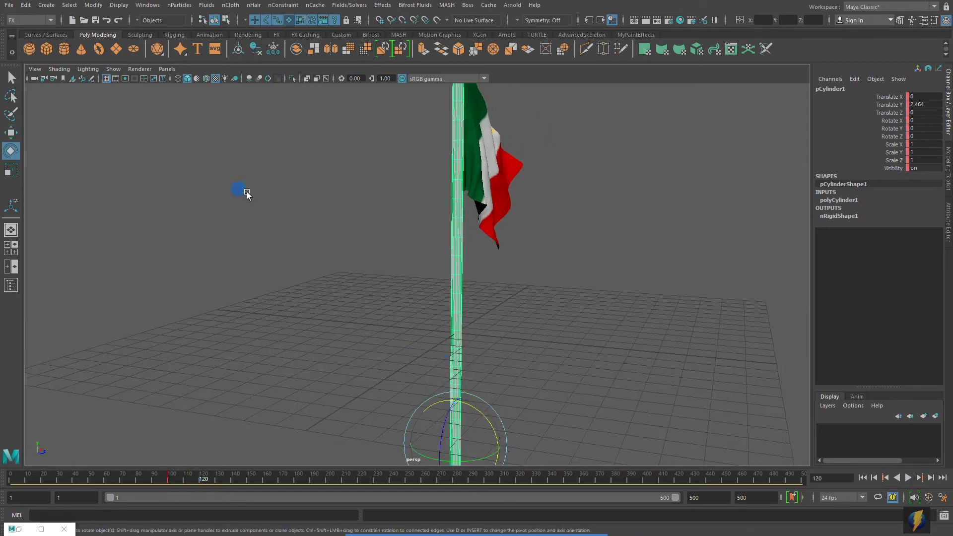
{"action": "left_click_drag", "start_coordinate": [485, 416], "coordinate": [513, 362]}
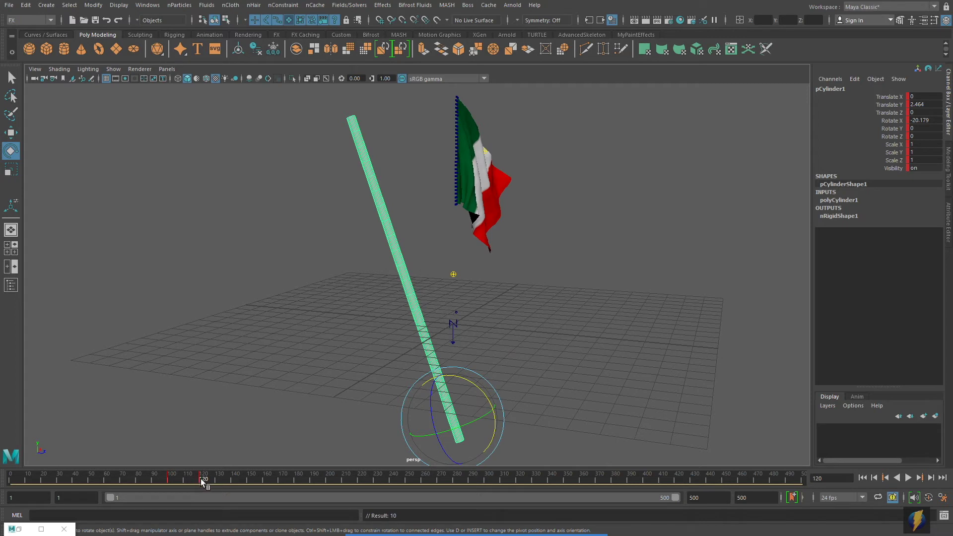
Key the pole at frame 150 with a Rotate X of about 18.19, and repeat its frame 120 pose at frame 180.
{"action": "left_click_drag", "start_coordinate": [201, 481], "coordinate": [248, 489]}
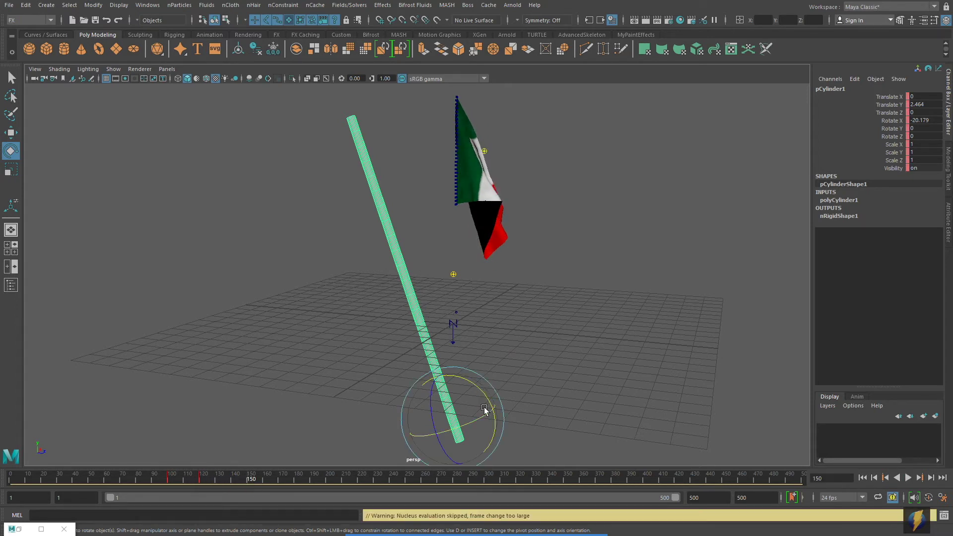
{"action": "left_click_drag", "start_coordinate": [474, 380], "coordinate": [497, 401]}
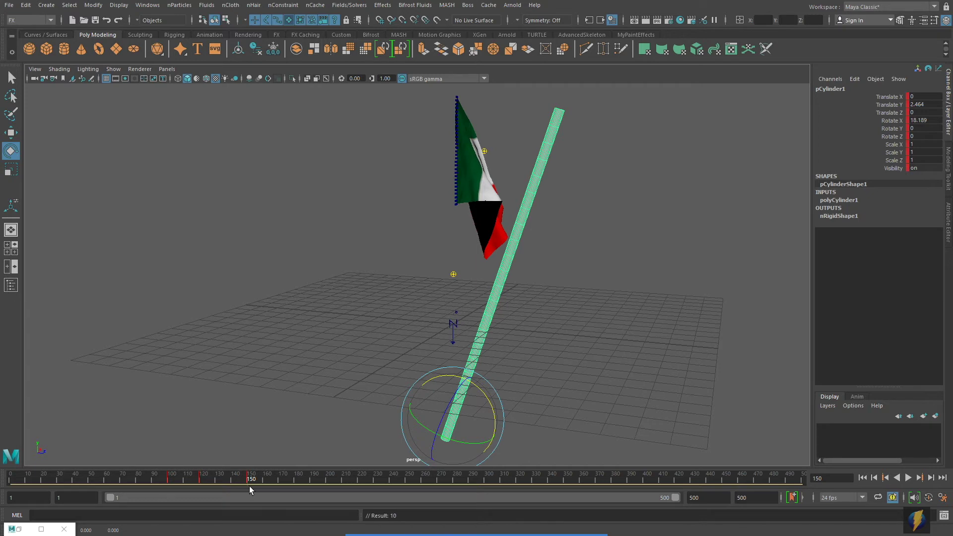
{"action": "left_click_drag", "start_coordinate": [249, 478], "coordinate": [201, 484]}
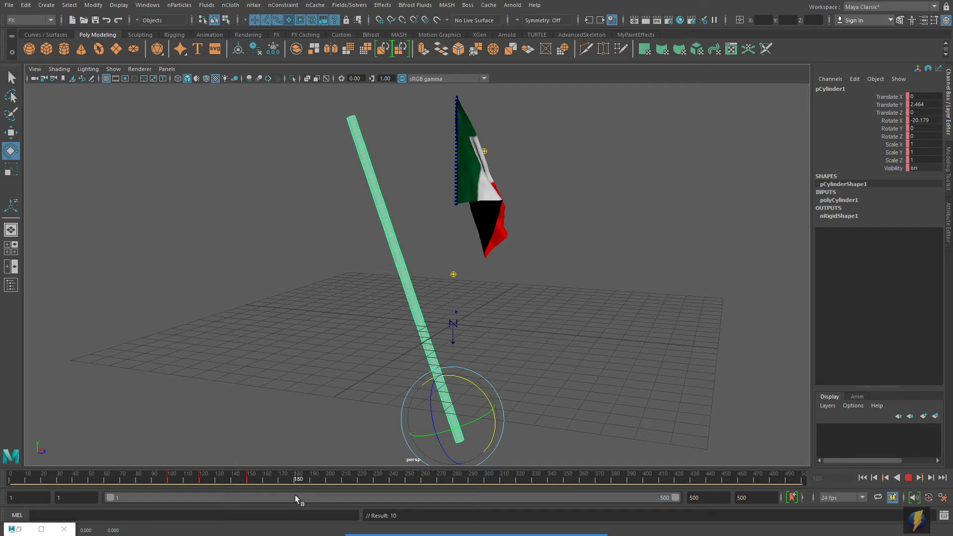
Copy the pole's keys at frames 150 and 180 and paste them starting at frame 210.
{"action": "left_click_drag", "start_coordinate": [290, 476], "coordinate": [321, 483]}
{"action": "right_click_drag", "start_coordinate": [266, 476], "coordinate": [275, 414]}
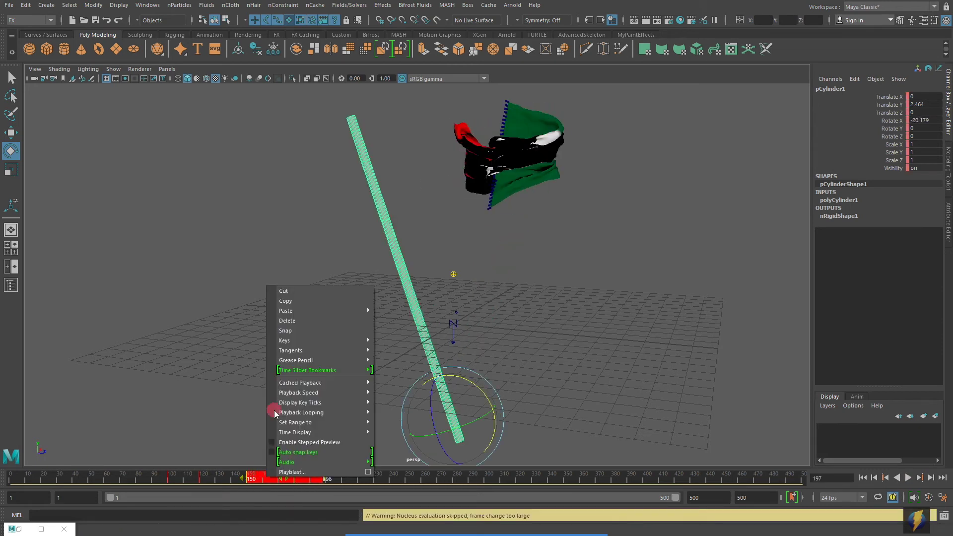
{"action": "left_click", "coordinate": [286, 301]}
{"action": "left_click_drag", "start_coordinate": [293, 478], "coordinate": [343, 487]}
{"action": "right_click_drag", "start_coordinate": [342, 480], "coordinate": [467, 314]}
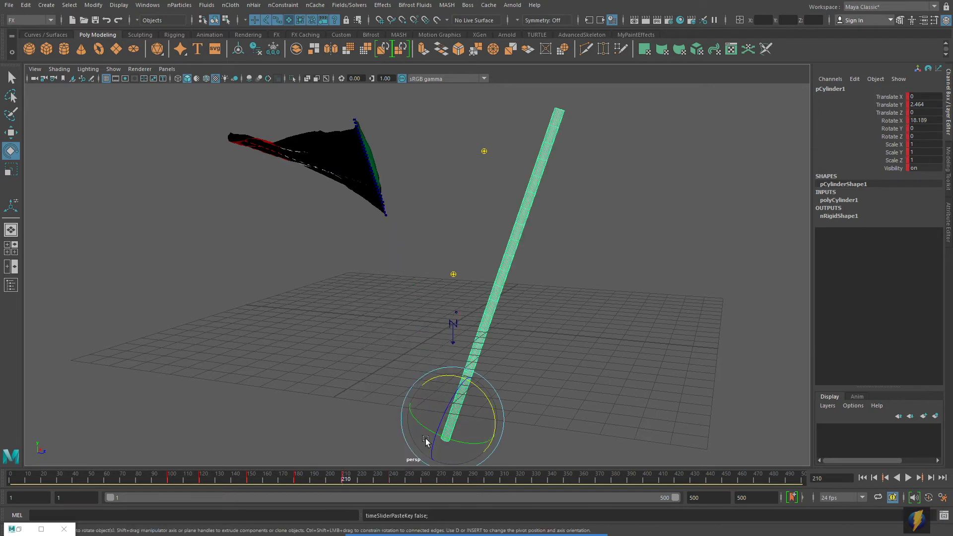
Paste the copied pair of pole keys again at frames 270, 330, 390 and 450.
{"action": "left_click_drag", "start_coordinate": [347, 484], "coordinate": [435, 476]}
{"action": "right_click_drag", "start_coordinate": [440, 480], "coordinate": [565, 313]}
{"action": "left_click_drag", "start_coordinate": [435, 481], "coordinate": [532, 485]}
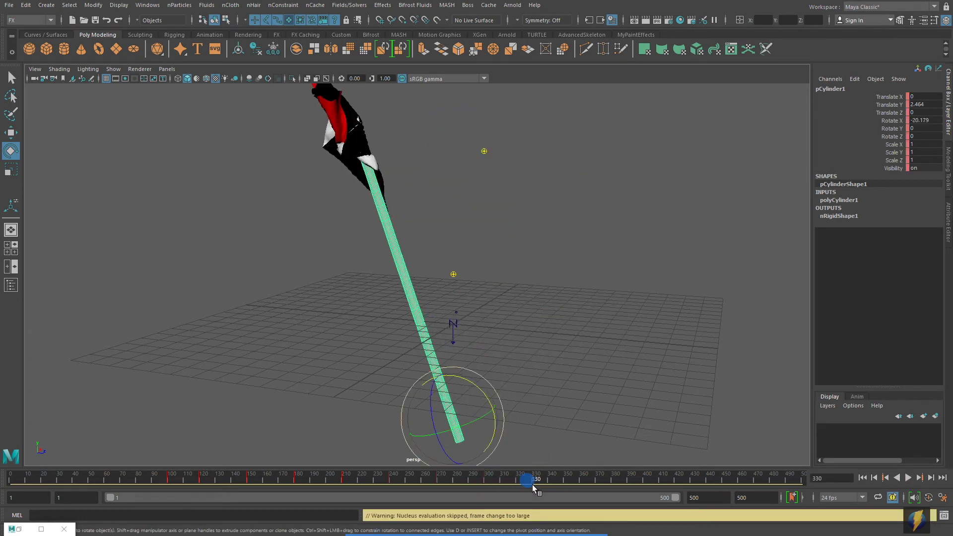
{"action": "right_click_drag", "start_coordinate": [532, 478], "coordinate": [659, 316]}
{"action": "left_click_drag", "start_coordinate": [531, 478], "coordinate": [627, 489]}
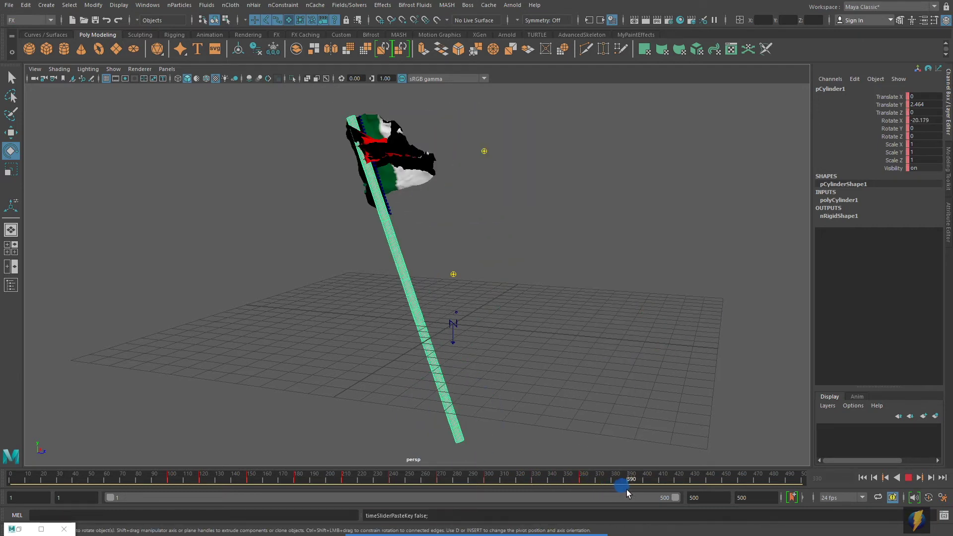
{"action": "right_click_drag", "start_coordinate": [627, 478], "coordinate": [742, 310]}
{"action": "left_click_drag", "start_coordinate": [625, 479], "coordinate": [723, 481]}
{"action": "right_click_drag", "start_coordinate": [723, 480], "coordinate": [855, 316]}
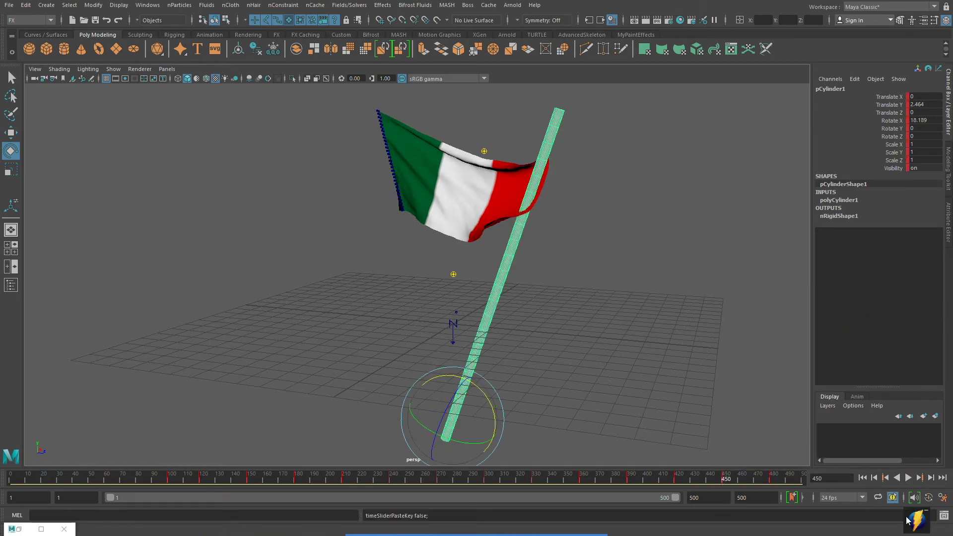
Play the simulation from the first frame and examine how the flag follows the swinging pole.
{"action": "left_click", "coordinate": [862, 478]}
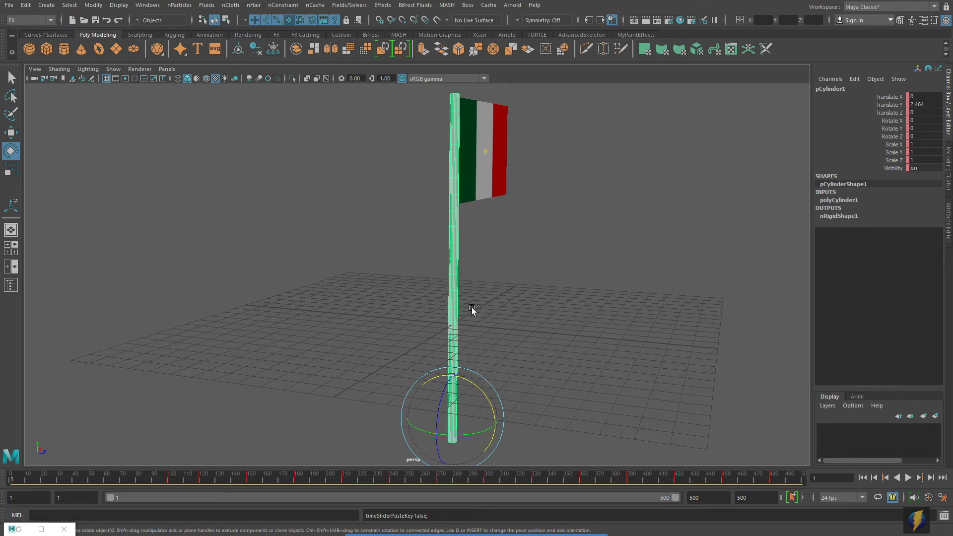
{"action": "right_click_drag", "start_coordinate": [472, 308], "coordinate": [440, 308], "text": "alt"}
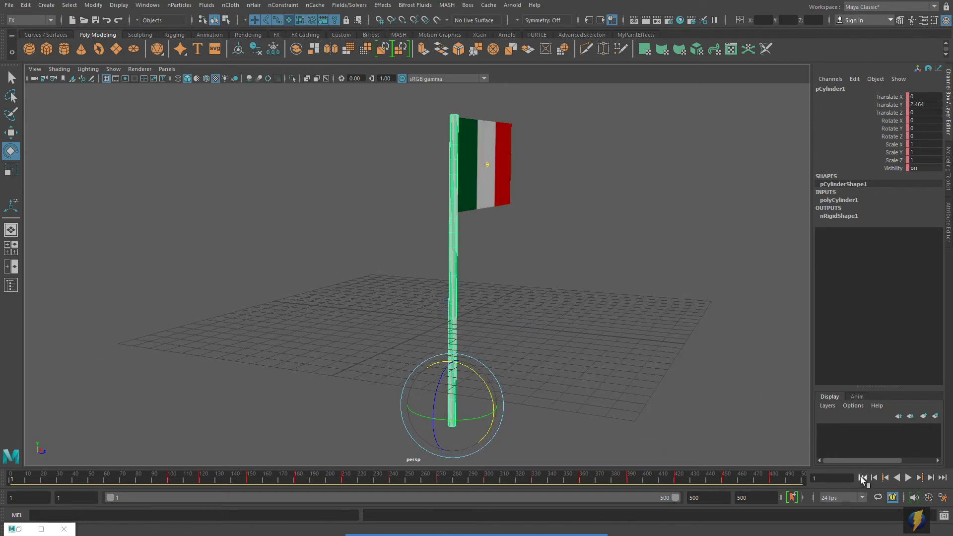
{"action": "left_click", "coordinate": [908, 478]}
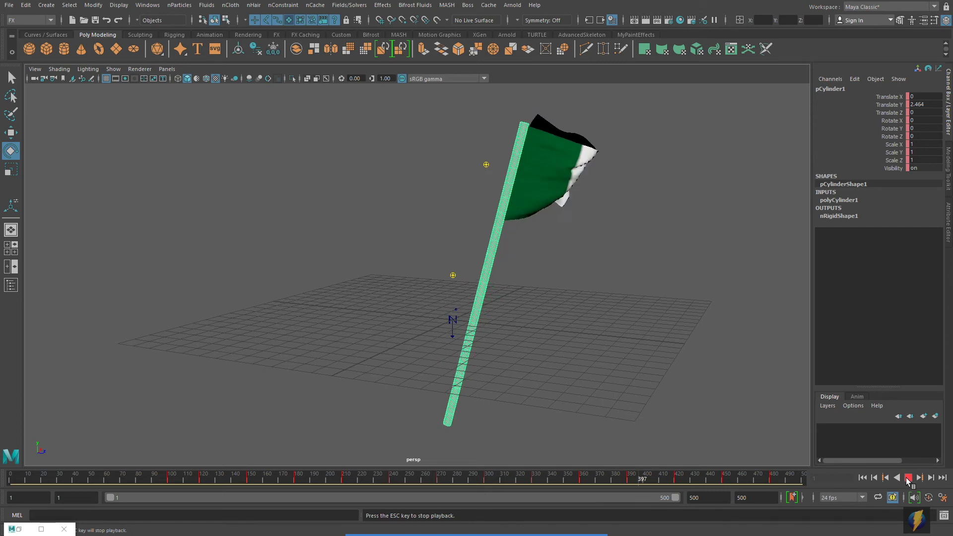
{"action": "left_click", "coordinate": [908, 476]}
{"action": "right_click_drag", "start_coordinate": [353, 355], "coordinate": [458, 326], "text": "alt"}
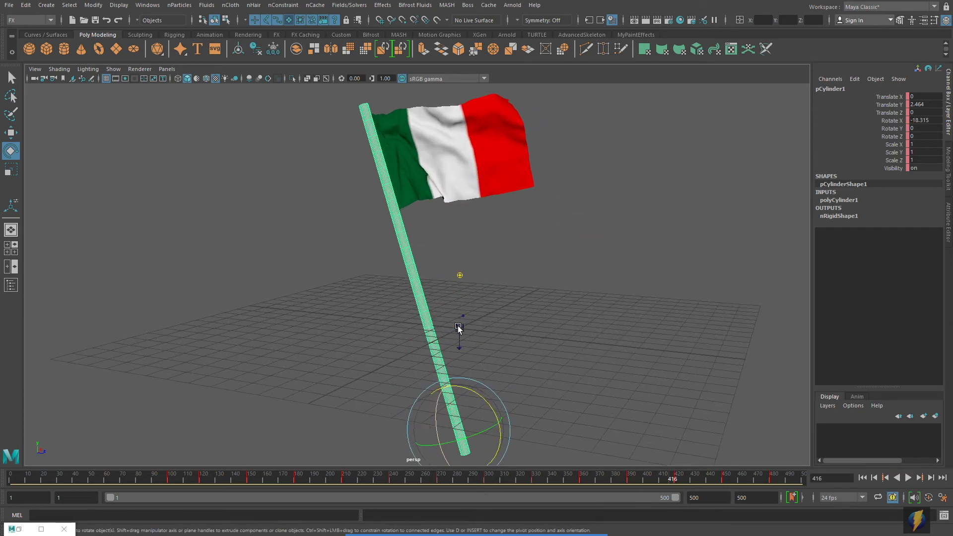
{"action": "middle_click_drag", "start_coordinate": [359, 317], "coordinate": [334, 404], "text": "alt"}
{"action": "left_click_drag", "start_coordinate": [334, 404], "coordinate": [559, 409], "text": "alt"}
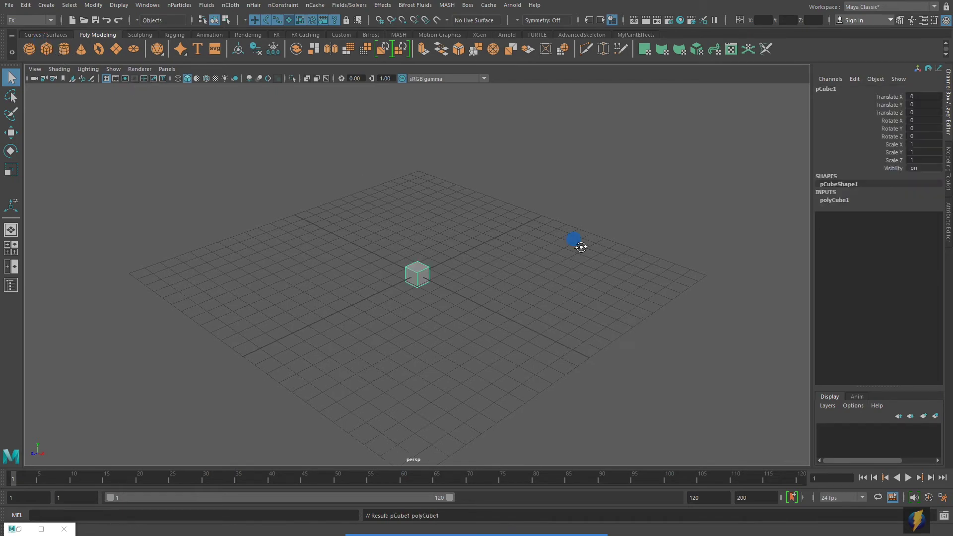
Smooth the polygon cube into a rounded ball with 3 divisions.
{"action": "left_click_drag", "start_coordinate": [598, 250], "coordinate": [516, 262], "text": "alt"}
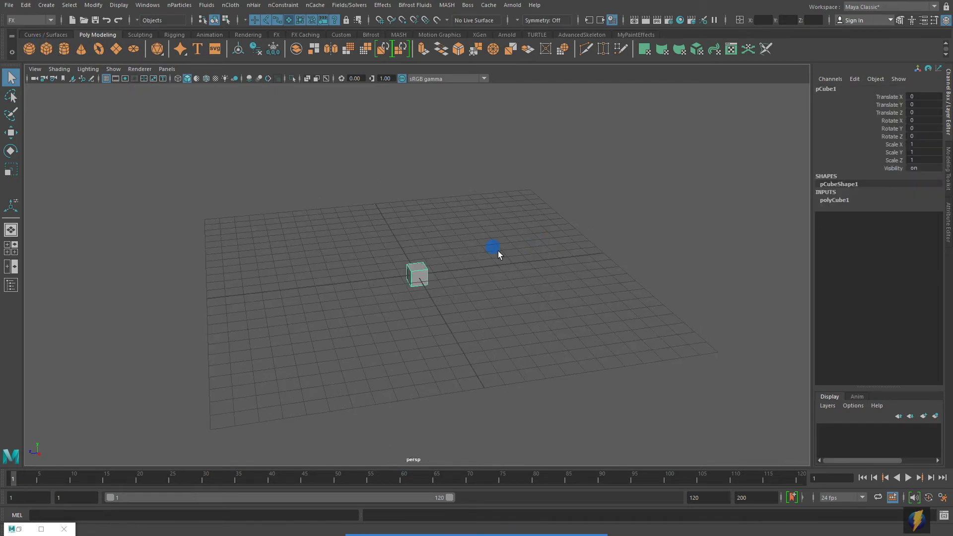
{"action": "left_click", "coordinate": [948, 194]}
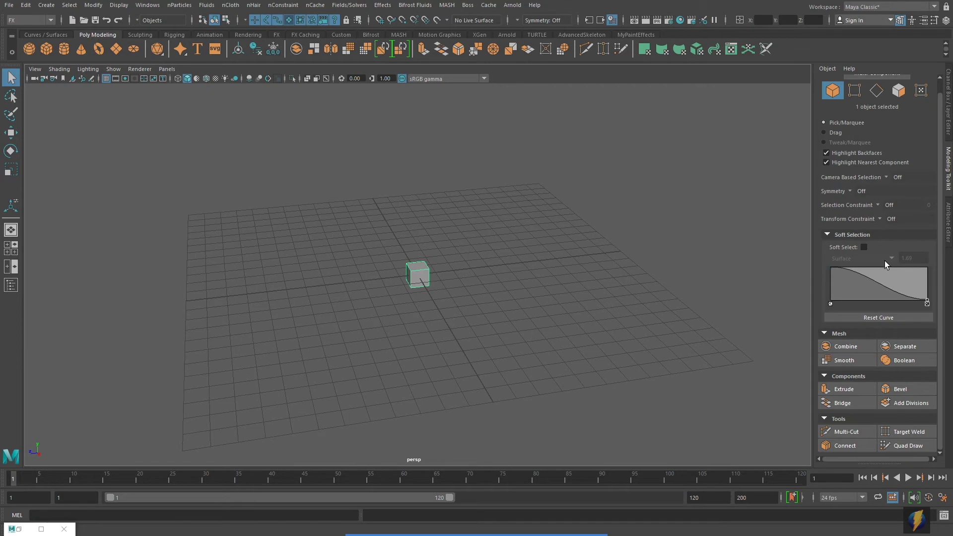
{"action": "left_click", "coordinate": [852, 362]}
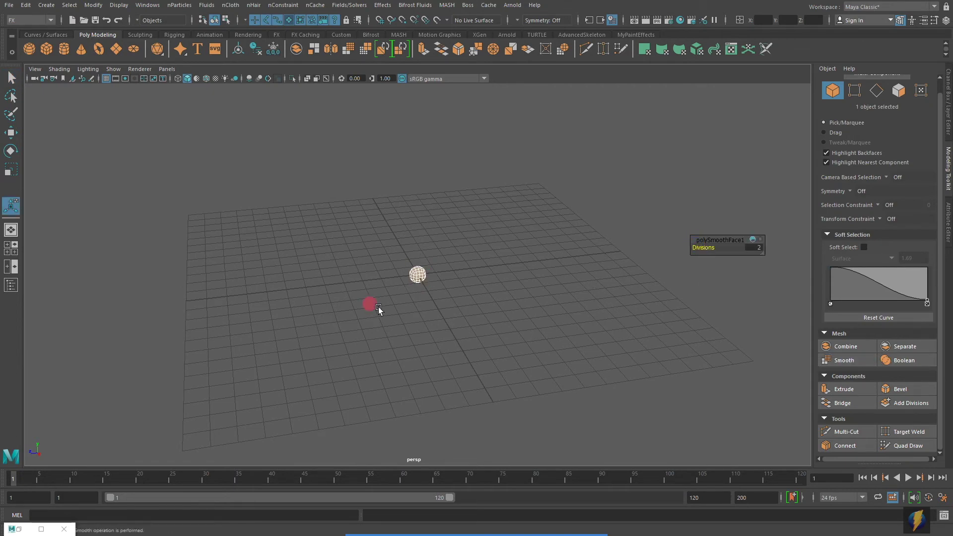
{"action": "right_click_drag", "start_coordinate": [378, 308], "coordinate": [819, 307], "text": "alt"}
{"action": "left_click_drag", "start_coordinate": [703, 247], "coordinate": [708, 247]}
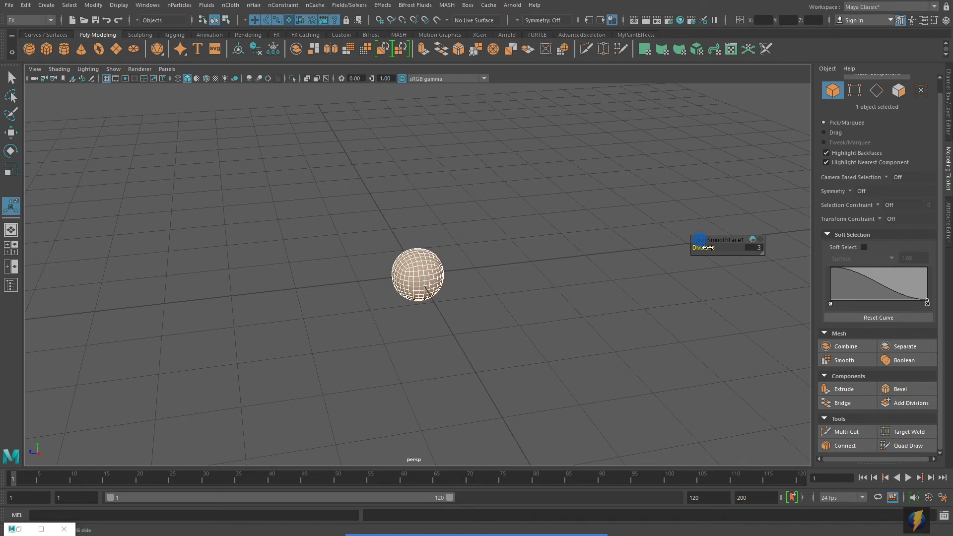
{"action": "mouse_move", "coordinate": [513, 306]}
{"action": "left_mouse_down", "text": "alt"}
{"action": "mouse_move", "coordinate": [453, 279]}
{"action": "mouse_move", "coordinate": [511, 287]}
{"action": "mouse_move", "coordinate": [517, 301]}
{"action": "left_mouse_up", "text": "alt"}
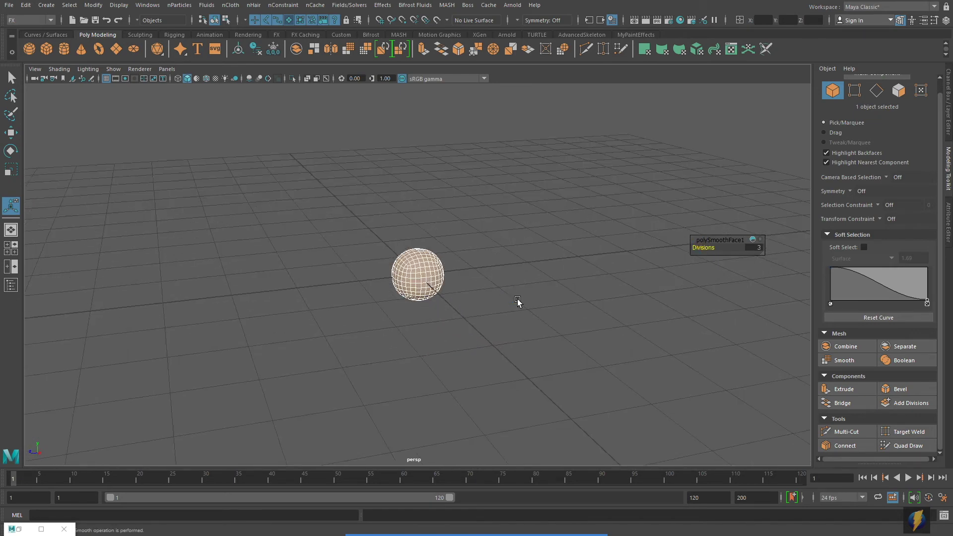
Scale the smoothed ball up uniformly by about 2.65 and freeze its transformations.
{"action": "right_click_drag", "start_coordinate": [424, 280], "coordinate": [460, 265]}
{"action": "left_click", "coordinate": [499, 234]}
{"action": "left_click", "coordinate": [425, 279]}
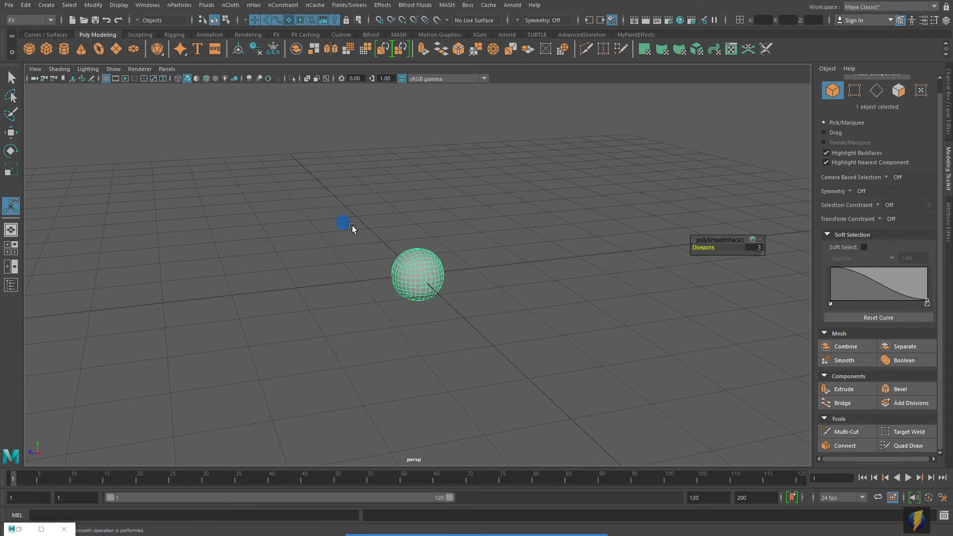
{"action": "left_click", "coordinate": [10, 169]}
{"action": "left_click_drag", "start_coordinate": [419, 278], "coordinate": [489, 276]}
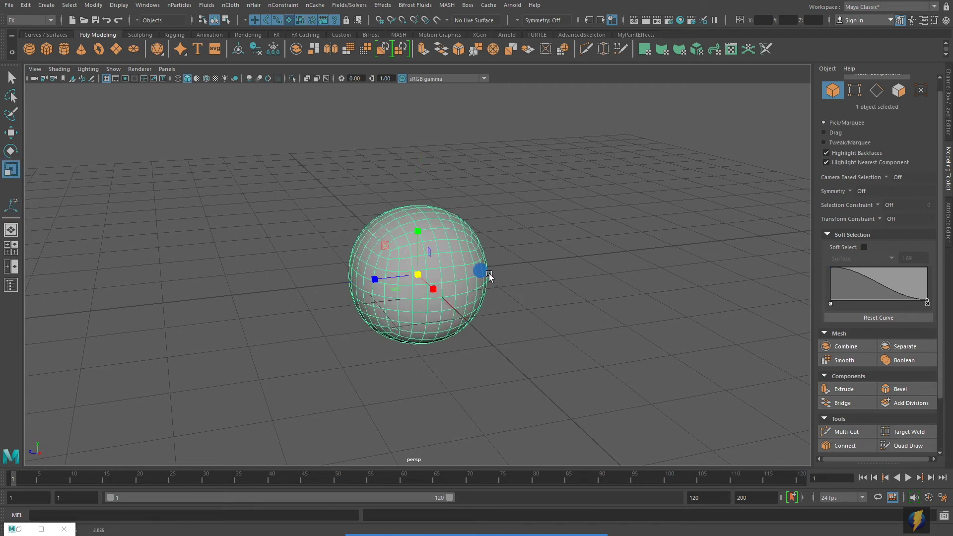
{"action": "left_click", "coordinate": [92, 6]}
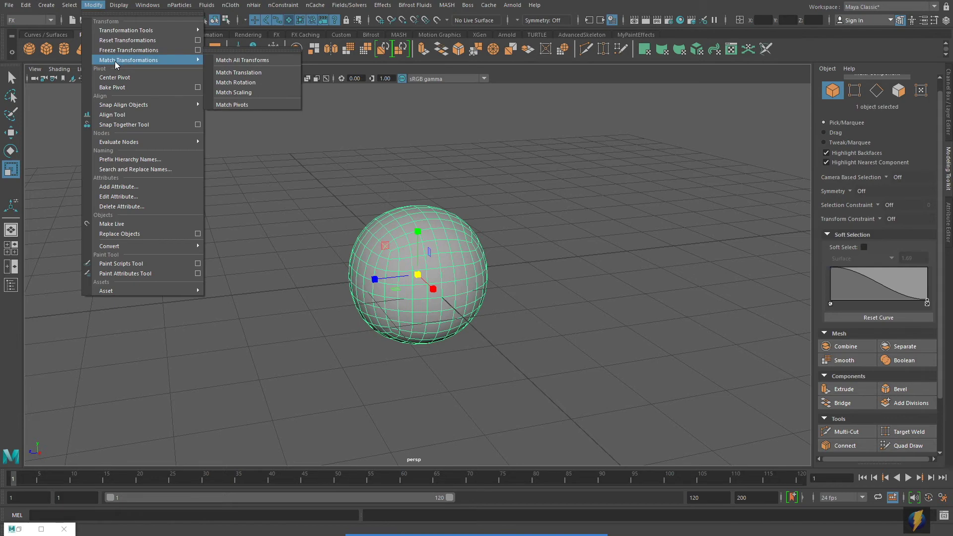
{"action": "left_click", "coordinate": [129, 49]}
Move the ball straight up along Y so it hangs high above the grid.
{"action": "scroll", "coordinate": [466, 248], "scroll_direction": "down", "scroll_amount": 5}
{"action": "left_click", "coordinate": [11, 133]}
{"action": "middle_click_drag", "start_coordinate": [493, 222], "coordinate": [484, 265], "text": "alt"}
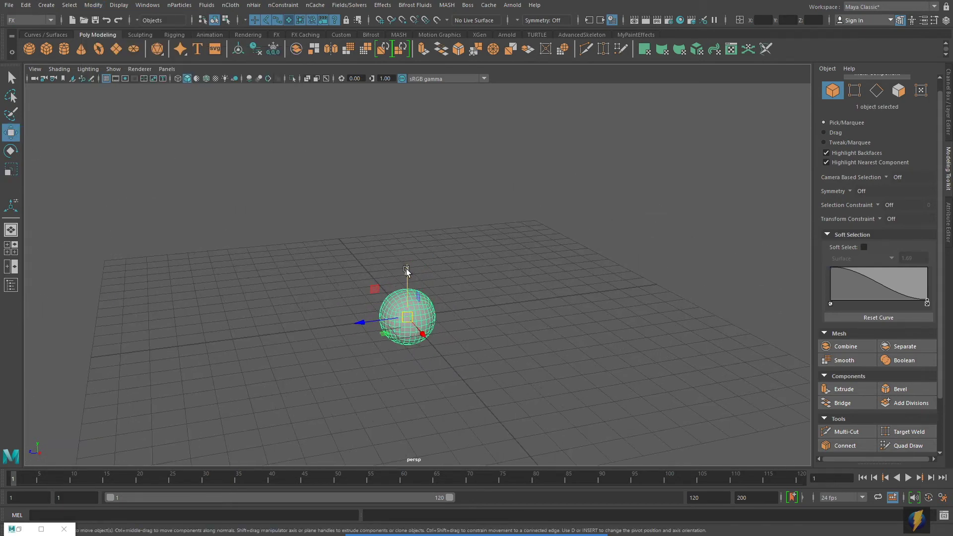
{"action": "left_click_drag", "start_coordinate": [406, 270], "coordinate": [396, 99]}
{"action": "left_click_drag", "start_coordinate": [541, 222], "coordinate": [556, 271], "text": "alt"}
{"action": "right_click_drag", "start_coordinate": [556, 271], "coordinate": [527, 276], "text": "alt"}
{"action": "mouse_move", "coordinate": [537, 308]}
{"action": "left_mouse_down", "text": "alt"}
{"action": "mouse_move", "coordinate": [526, 294]}
{"action": "mouse_move", "coordinate": [532, 306]}
{"action": "left_mouse_up", "text": "alt"}
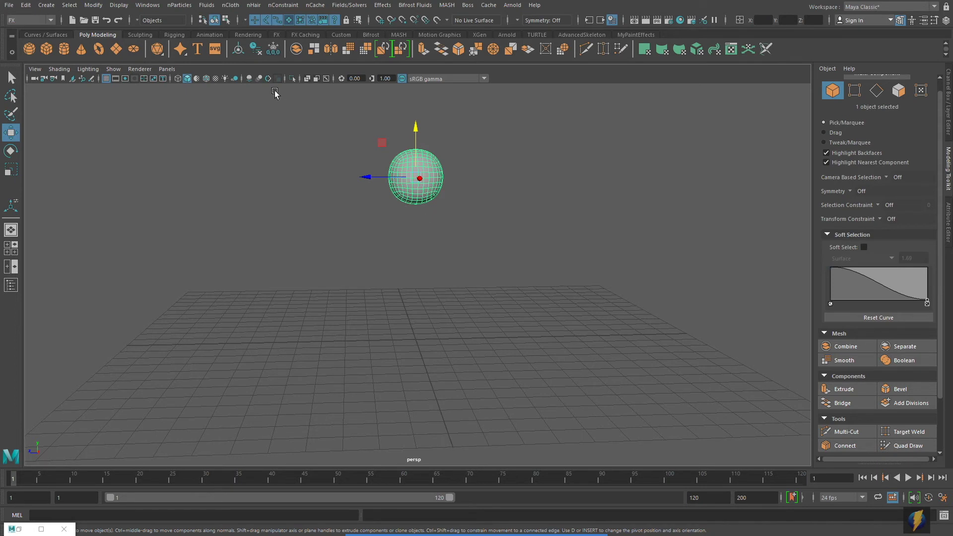
Convert the raised ball into an nCloth object.
{"action": "left_click", "coordinate": [234, 6]}
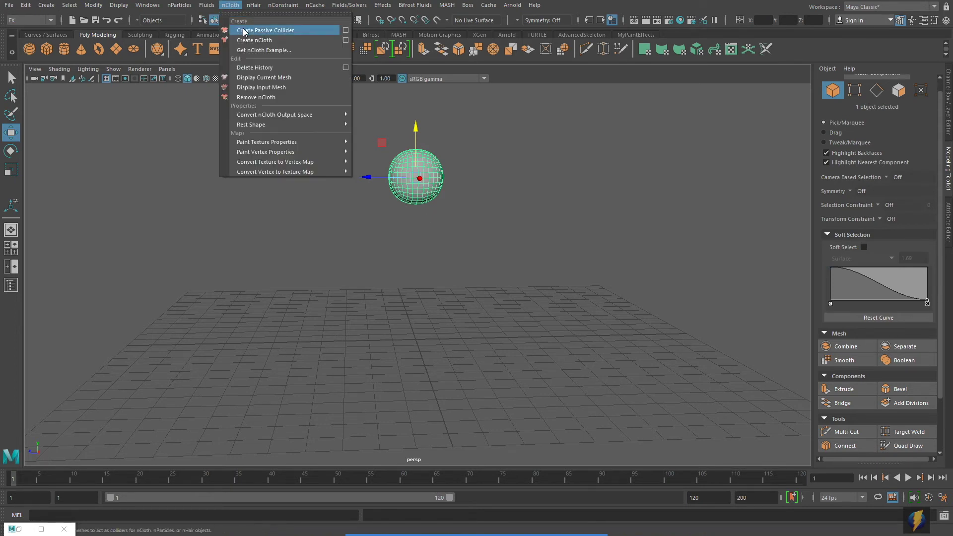
{"action": "left_click", "coordinate": [273, 41]}
{"action": "right_click_drag", "start_coordinate": [582, 330], "coordinate": [550, 316], "text": "alt"}
{"action": "middle_click_drag", "start_coordinate": [550, 317], "coordinate": [550, 291], "text": "alt"}
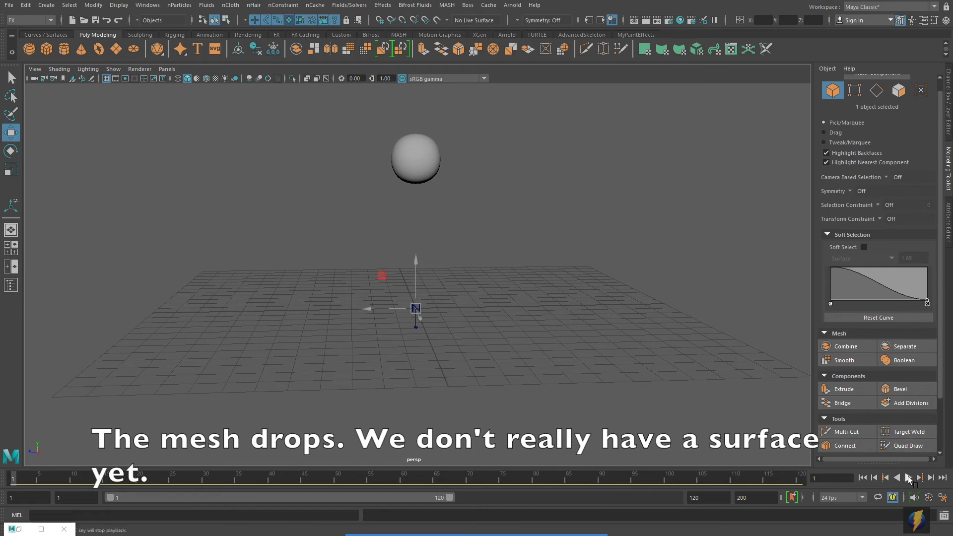
Play the simulation to check how the cloth ball falls, and return to the first frame.
{"action": "left_click", "coordinate": [908, 478]}
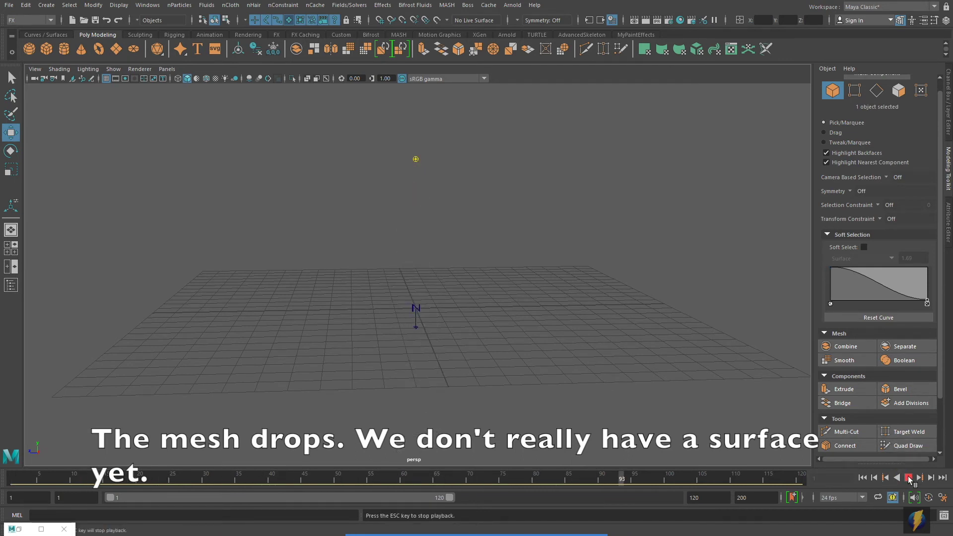
{"action": "left_click", "coordinate": [909, 477]}
{"action": "left_click", "coordinate": [862, 477]}
Turn on Use Plane in the Ground Plane settings of nucleus1.
{"action": "mouse_move", "coordinate": [504, 309]}
{"action": "left_mouse_down", "text": "alt"}
{"action": "mouse_move", "coordinate": [494, 314]}
{"action": "mouse_move", "coordinate": [505, 318]}
{"action": "left_mouse_up", "text": "alt"}
{"action": "right_click_drag", "start_coordinate": [325, 315], "coordinate": [433, 318], "text": "alt"}
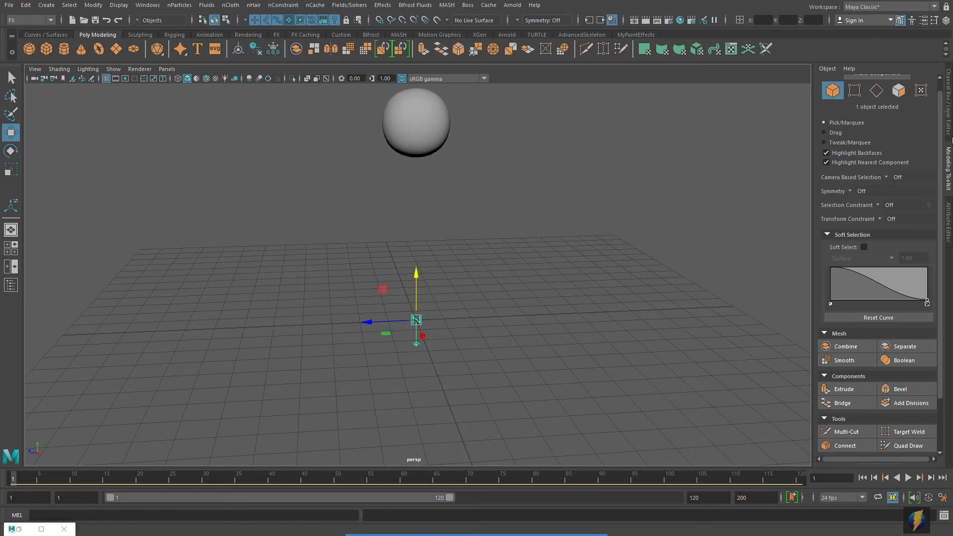
{"action": "left_click", "coordinate": [950, 218]}
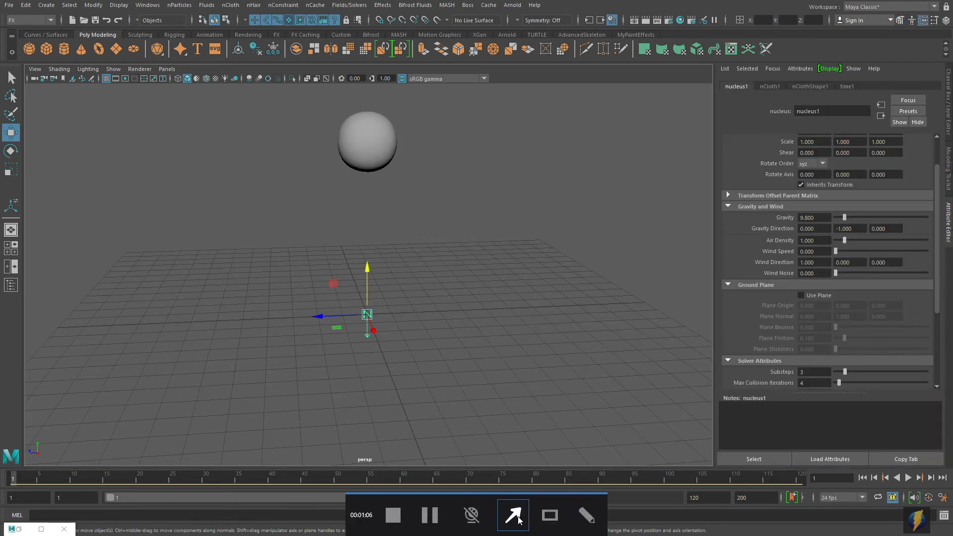
{"action": "left_click", "coordinate": [801, 295]}
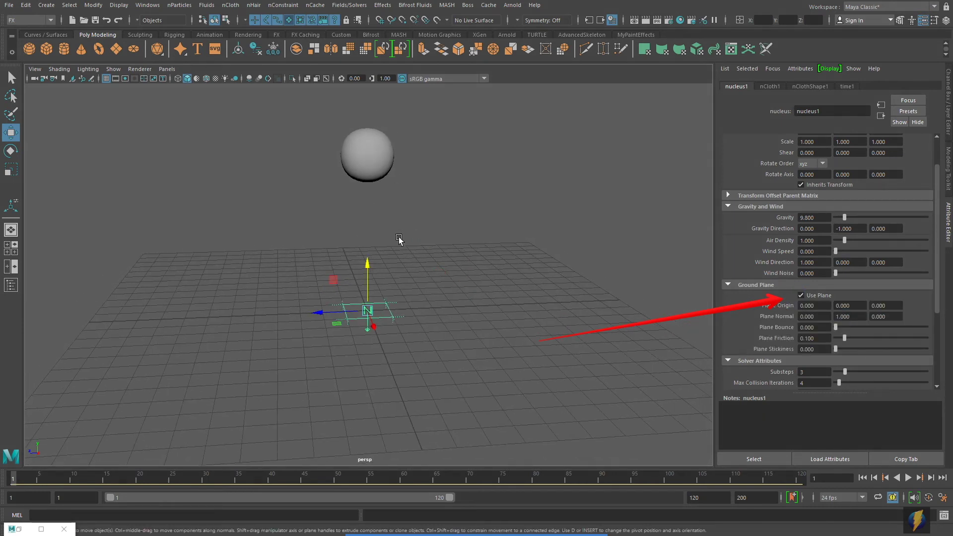
Play the simulation twice from the first frame and examine how the cloth ball lands on the ground plane.
{"action": "left_click_drag", "start_coordinate": [337, 328], "coordinate": [385, 330], "text": "alt"}
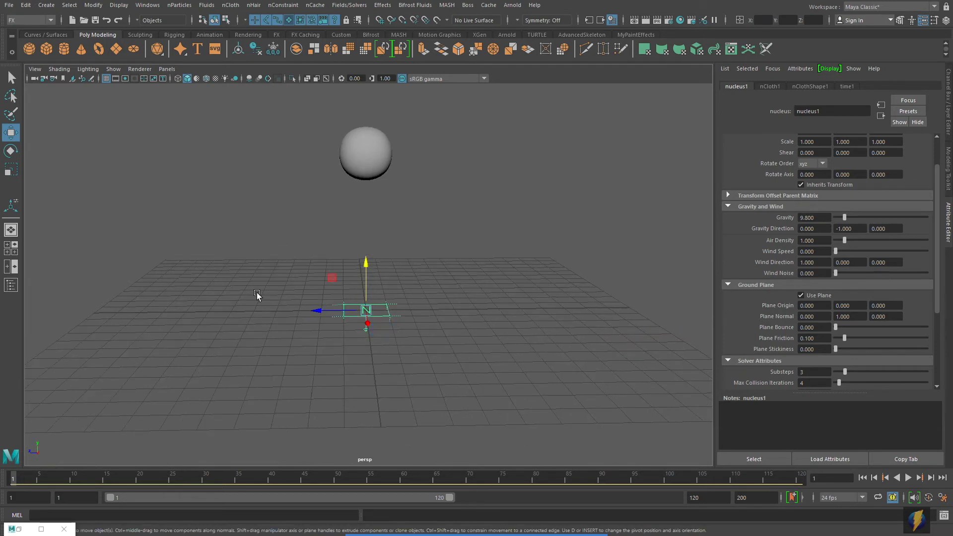
{"action": "middle_click_drag", "start_coordinate": [525, 345], "coordinate": [555, 352], "text": "alt"}
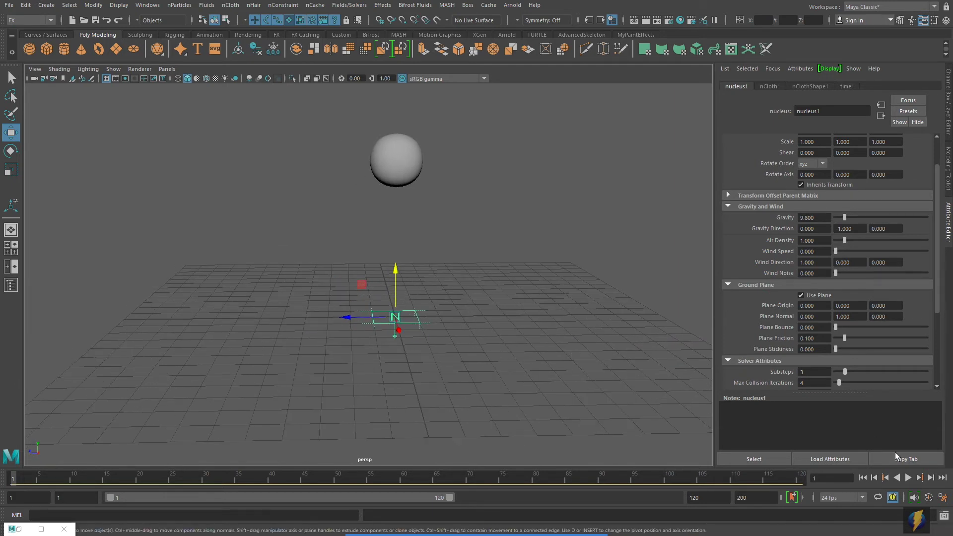
{"action": "left_click", "coordinate": [910, 478]}
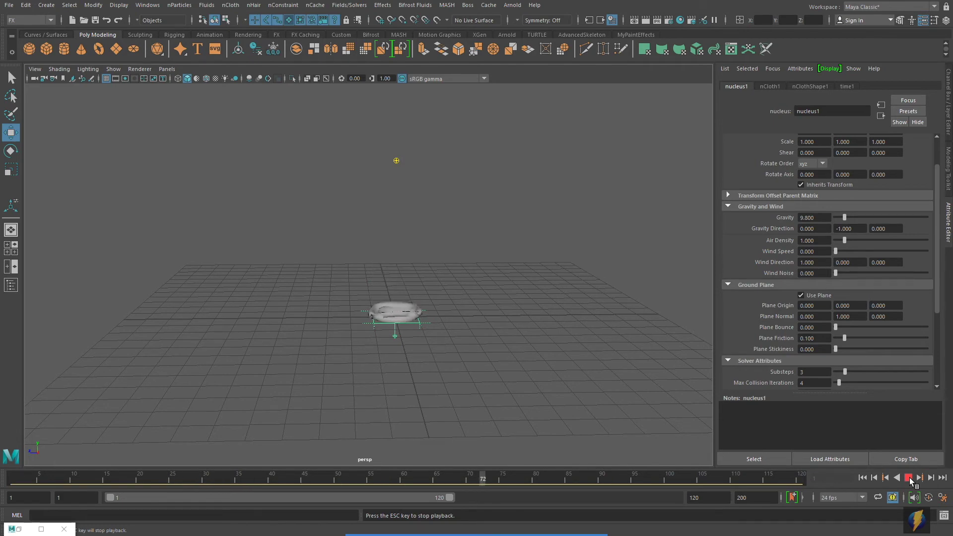
{"action": "left_click", "coordinate": [909, 478]}
{"action": "left_click", "coordinate": [862, 477]}
{"action": "left_click_drag", "start_coordinate": [439, 353], "coordinate": [499, 365], "text": "alt"}
{"action": "left_click", "coordinate": [908, 477]}
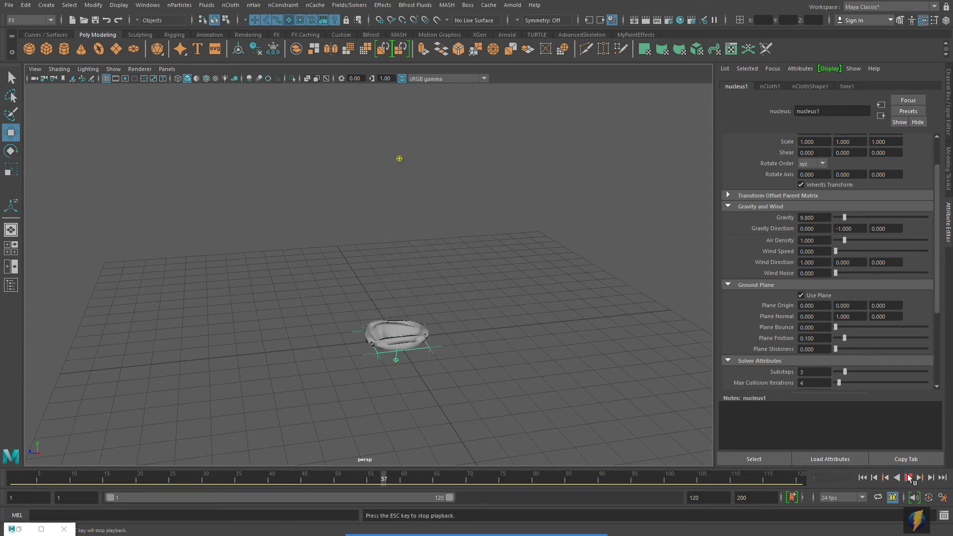
{"action": "left_click", "coordinate": [908, 477]}
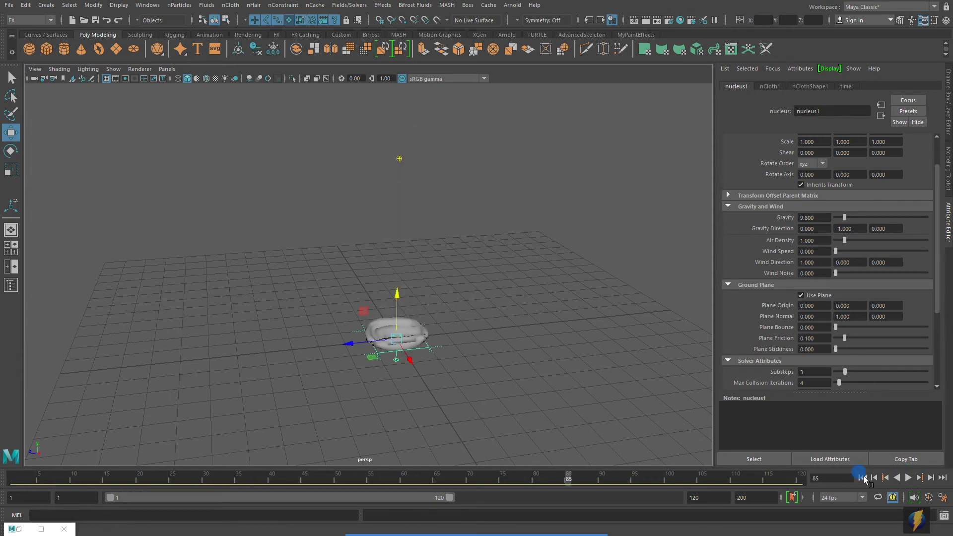
{"action": "left_click", "coordinate": [862, 477]}
{"action": "left_click_drag", "start_coordinate": [535, 321], "coordinate": [517, 315], "text": "alt"}
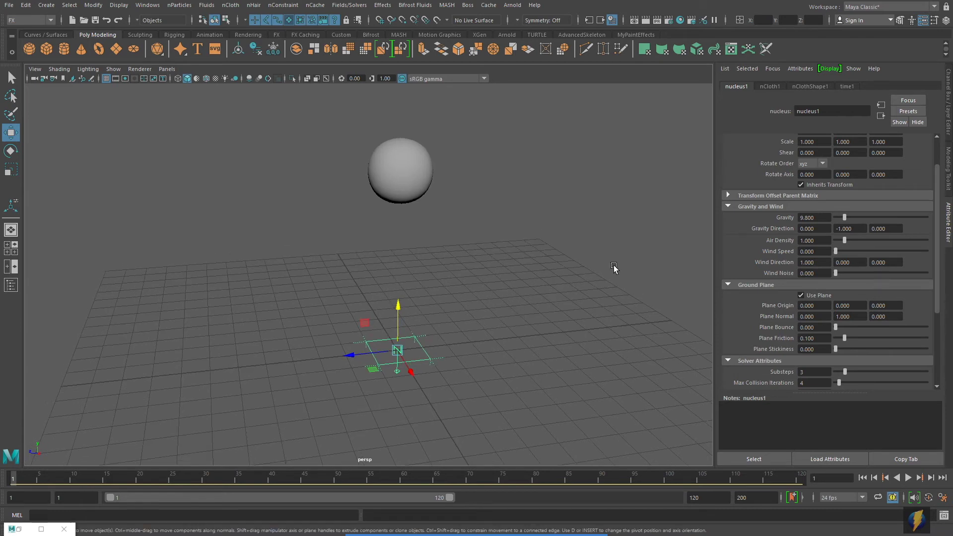
Select the ball and review the collision, dynamic and force field attributes of nClothShape1.
{"action": "left_click", "coordinate": [411, 171]}
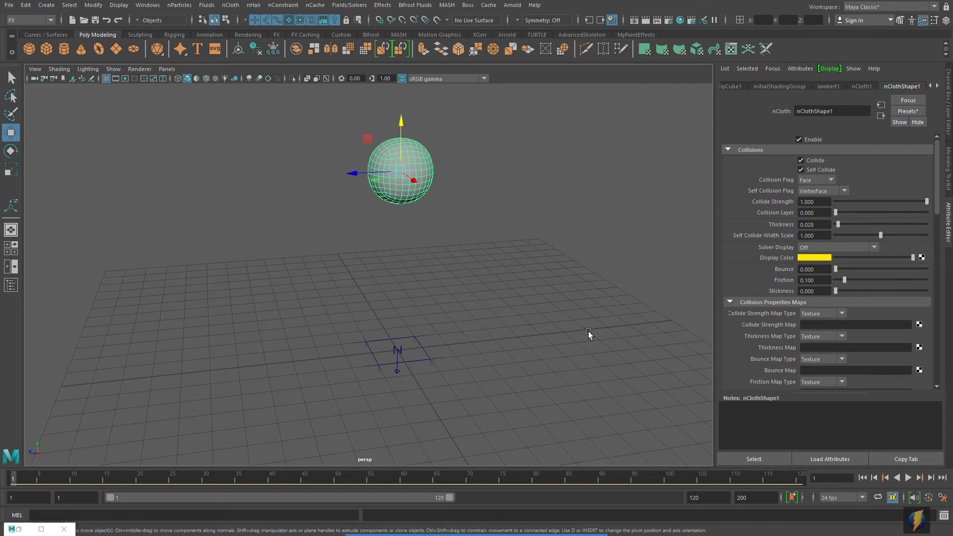
{"action": "mouse_move", "coordinate": [494, 351]}
{"action": "left_mouse_down"}
{"action": "mouse_move", "coordinate": [791, 145]}
{"action": "mouse_move", "coordinate": [885, 90]}
{"action": "mouse_move", "coordinate": [918, 89]}
{"action": "mouse_move", "coordinate": [762, 111]}
{"action": "mouse_move", "coordinate": [720, 141]}
{"action": "mouse_move", "coordinate": [716, 266]}
{"action": "mouse_move", "coordinate": [723, 278]}
{"action": "mouse_move", "coordinate": [764, 283]}
{"action": "mouse_move", "coordinate": [757, 297]}
{"action": "mouse_move", "coordinate": [749, 297]}
{"action": "mouse_move", "coordinate": [736, 267]}
{"action": "left_mouse_up"}
{"action": "scroll", "coordinate": [776, 289], "scroll_direction": "down", "scroll_amount": 4}
{"action": "scroll", "coordinate": [778, 292], "scroll_direction": "down", "scroll_amount": 4}
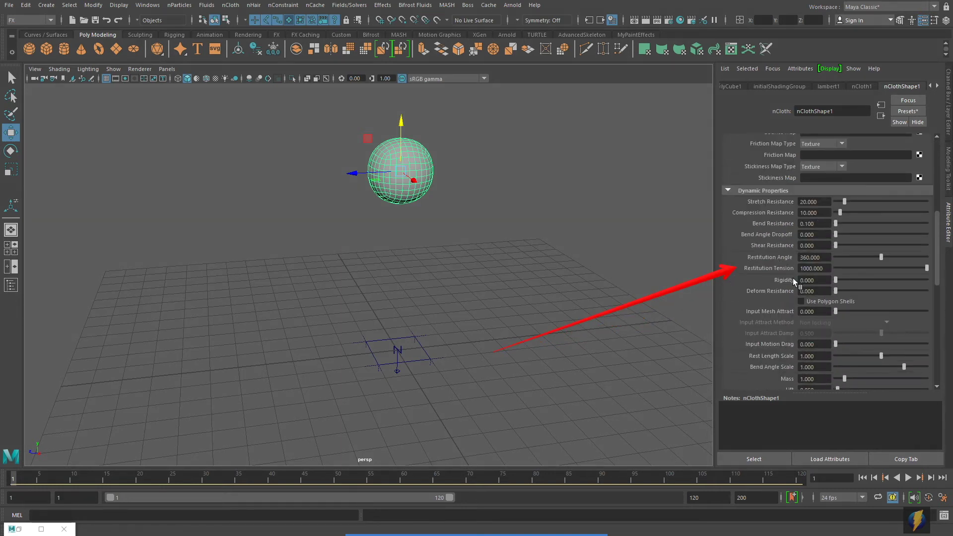
{"action": "scroll", "coordinate": [816, 257], "scroll_direction": "down", "scroll_amount": 4}
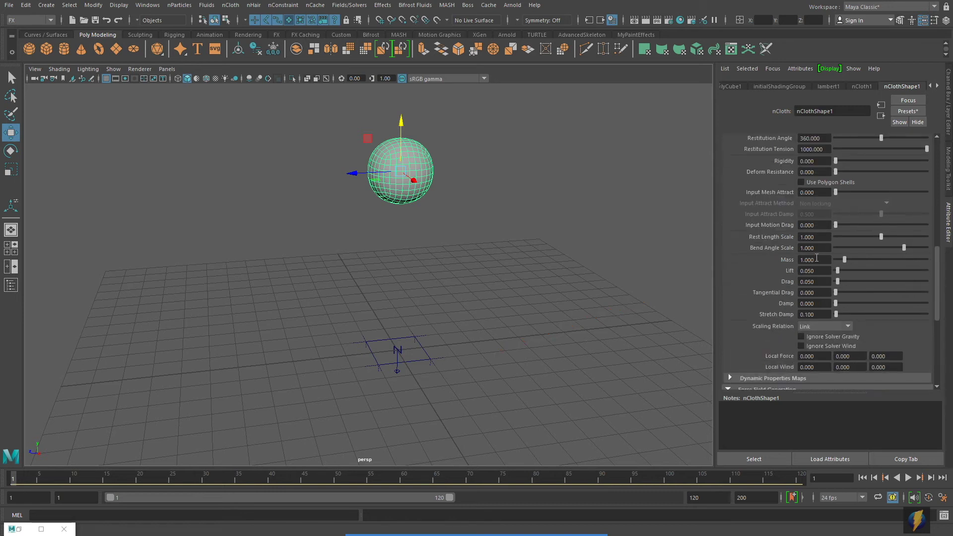
{"action": "scroll", "coordinate": [818, 263], "scroll_direction": "down", "scroll_amount": 4}
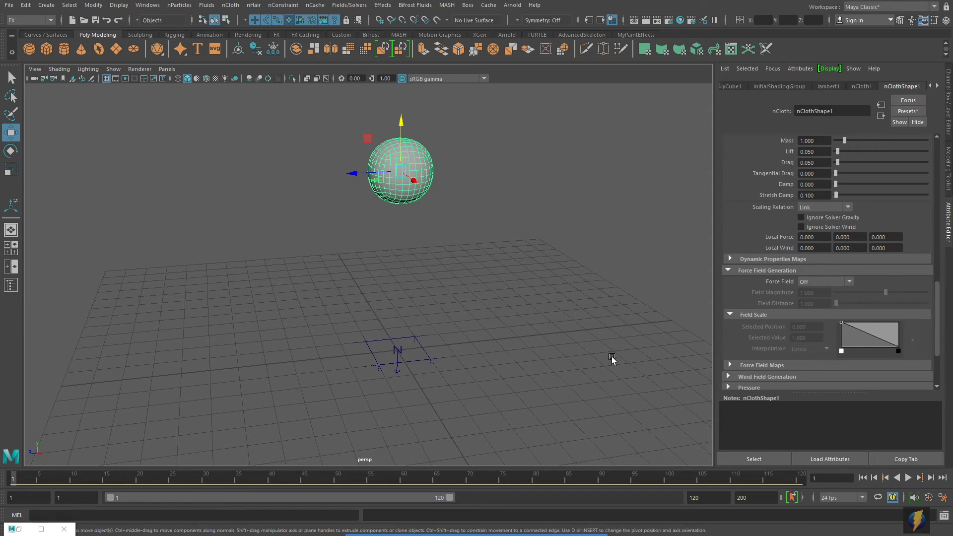
Replace the ball's nCloth settings with the beachBall preset.
{"action": "left_click", "coordinate": [516, 523]}
{"action": "mouse_move", "coordinate": [532, 348]}
{"action": "left_mouse_down"}
{"action": "mouse_move", "coordinate": [789, 231]}
{"action": "mouse_move", "coordinate": [893, 127]}
{"action": "mouse_move", "coordinate": [892, 116]}
{"action": "left_mouse_up"}
{"action": "left_click", "coordinate": [900, 111]}
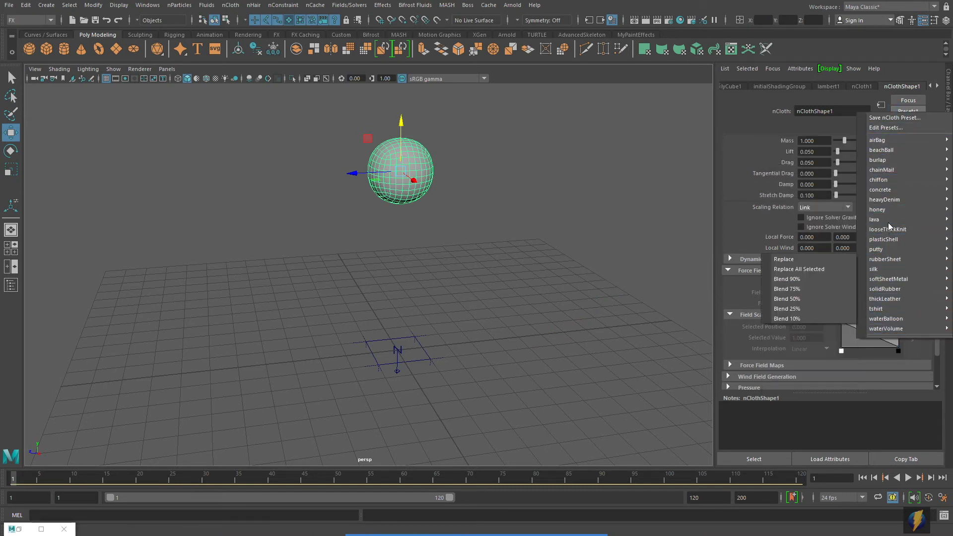
{"action": "mouse_move", "coordinate": [883, 155]}
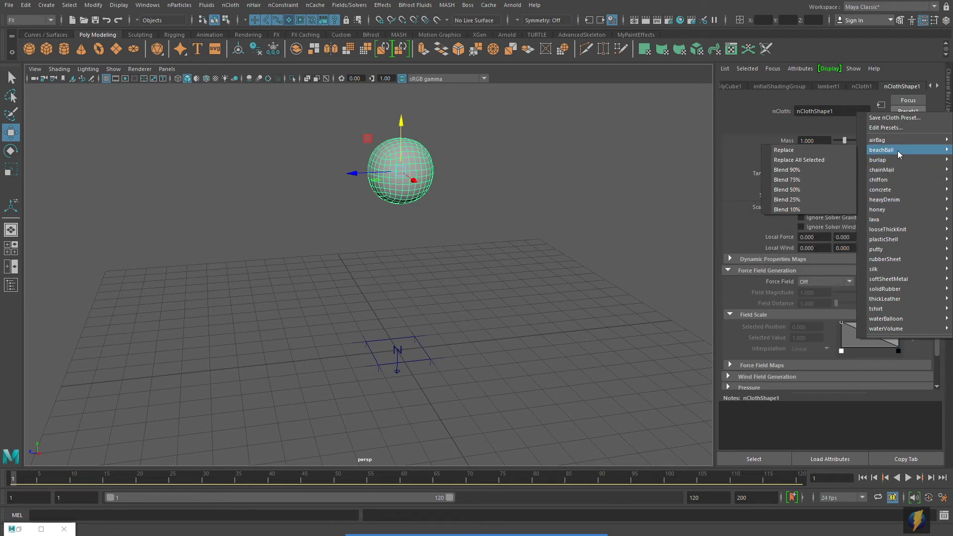
{"action": "left_click", "coordinate": [785, 150]}
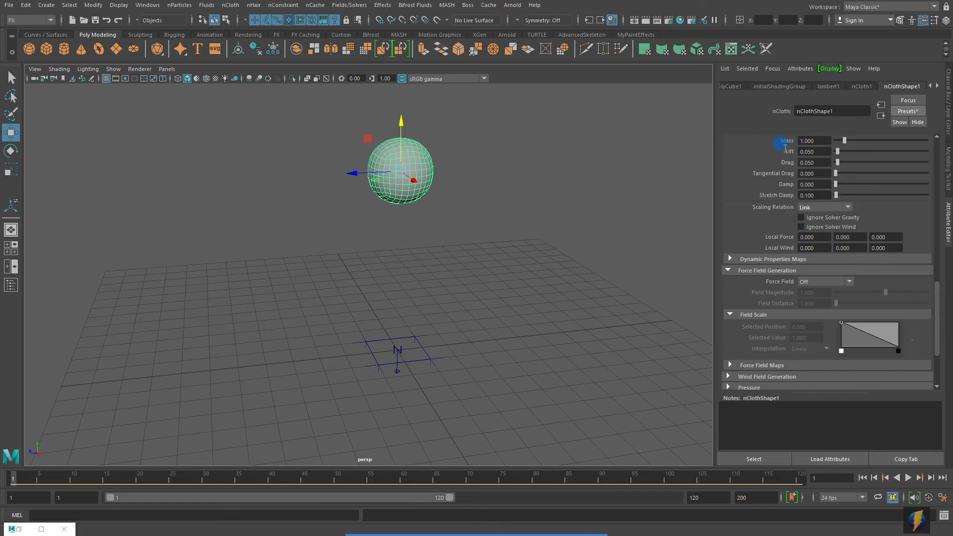
{"action": "scroll", "coordinate": [543, 258], "scroll_direction": "down", "scroll_amount": 2}
{"action": "middle_click_drag", "start_coordinate": [549, 268], "coordinate": [549, 215], "text": "alt"}
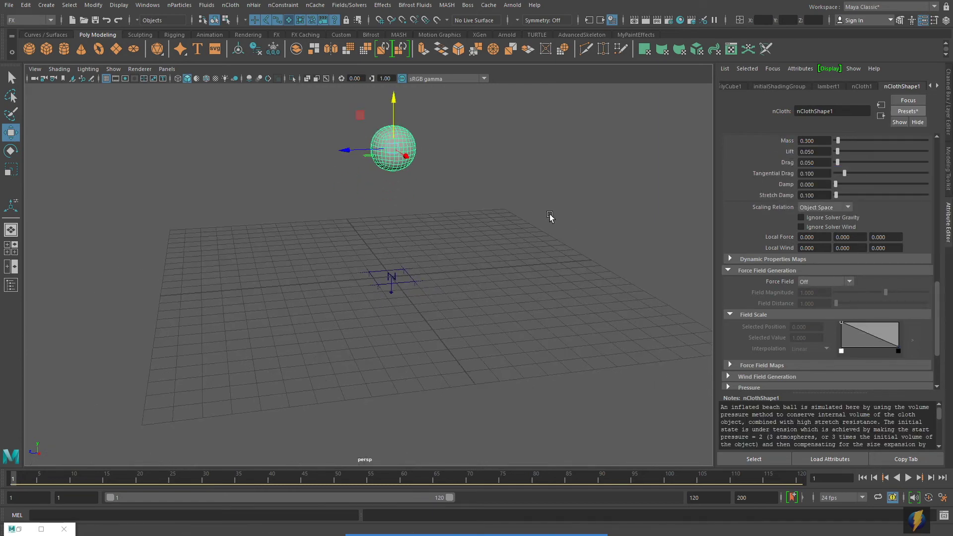
Enlarge the notes area of nClothShape1 and read the beachBall preset's notes on pressure and stretch resistance.
{"action": "left_click_drag", "start_coordinate": [816, 393], "coordinate": [803, 278]}
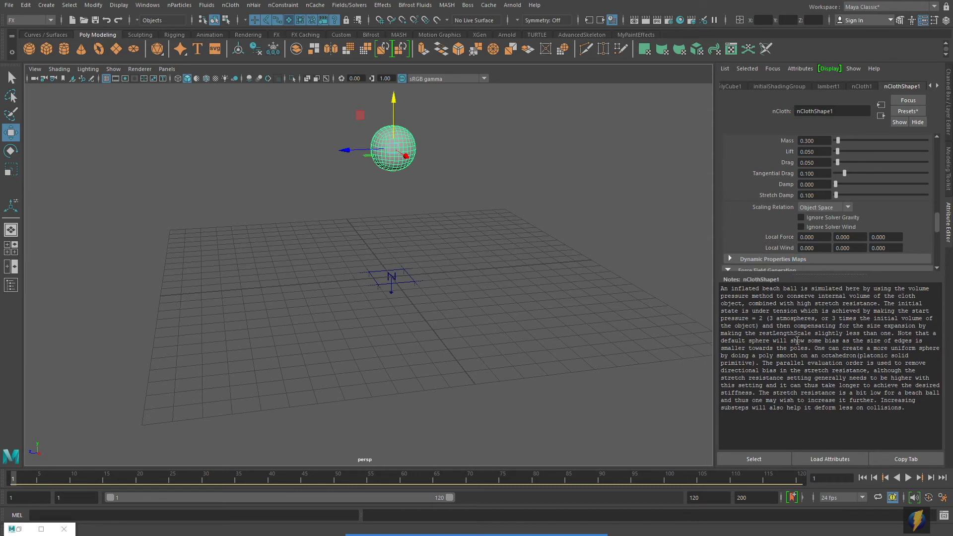
{"action": "left_click", "coordinate": [506, 524]}
{"action": "mouse_move", "coordinate": [453, 386]}
{"action": "left_mouse_down"}
{"action": "mouse_move", "coordinate": [566, 359]}
{"action": "mouse_move", "coordinate": [722, 293]}
{"action": "mouse_move", "coordinate": [736, 410]}
{"action": "left_mouse_up"}
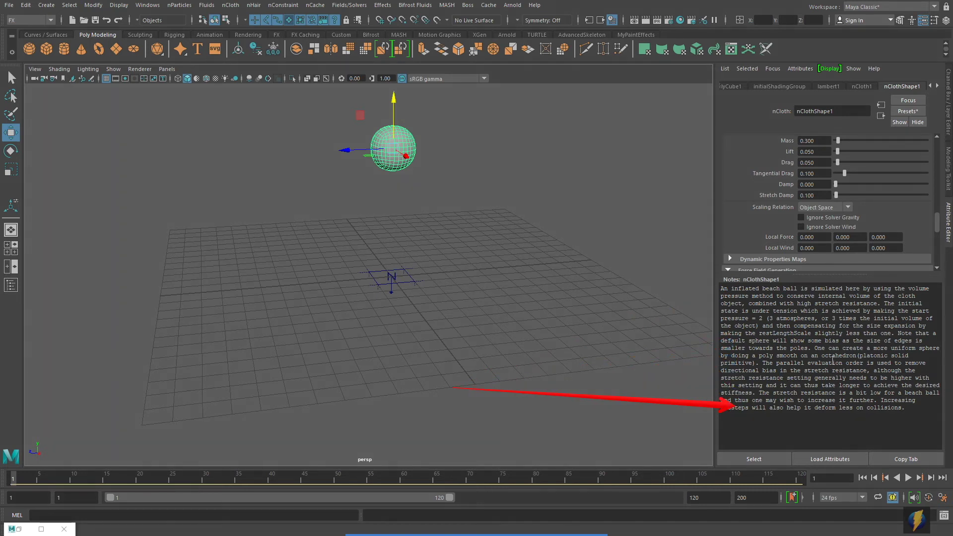
{"action": "left_click_drag", "start_coordinate": [816, 273], "coordinate": [816, 355]}
Play the beach ball simulation, rewind to the first frame and play it again to examine the ball's landing.
{"action": "middle_click_drag", "start_coordinate": [475, 234], "coordinate": [476, 262], "text": "alt"}
{"action": "left_click_drag", "start_coordinate": [476, 261], "coordinate": [481, 264], "text": "alt"}
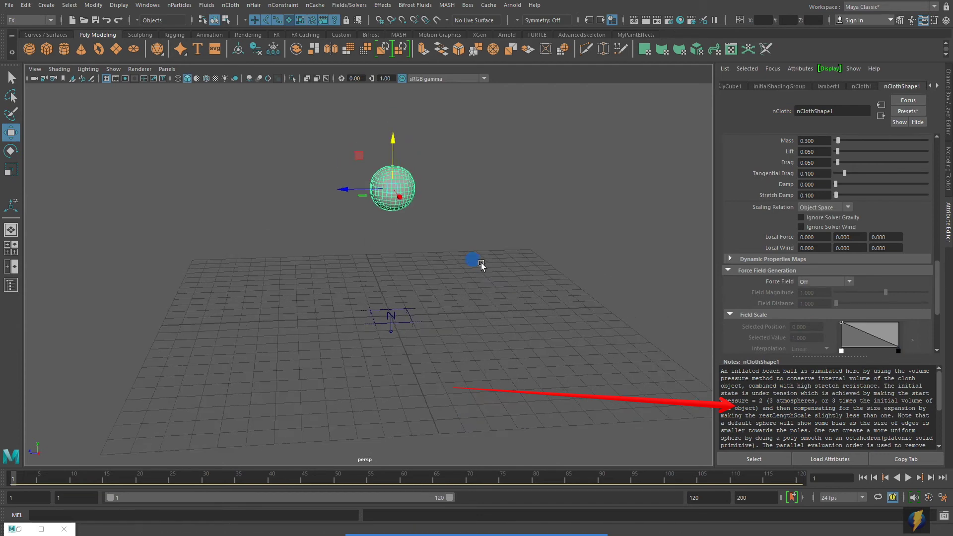
{"action": "left_click", "coordinate": [908, 477]}
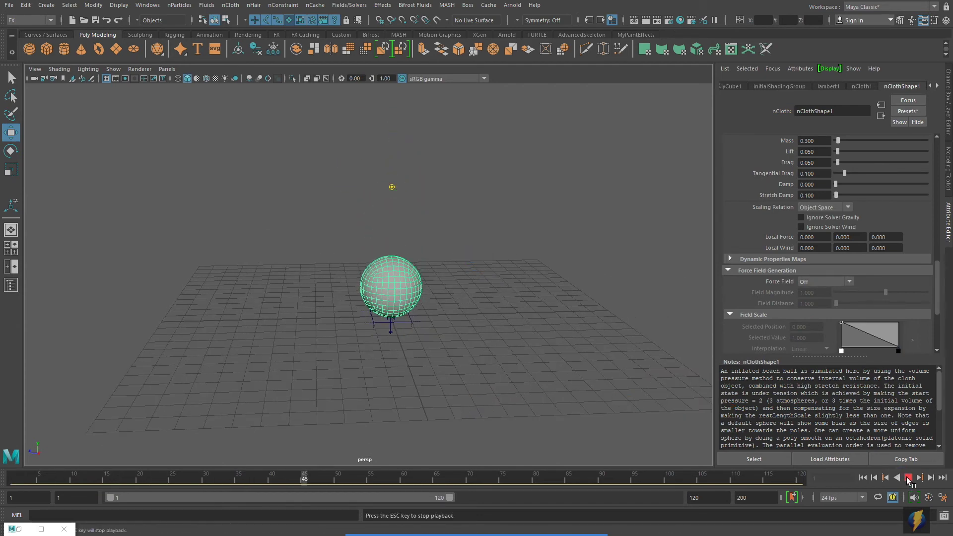
{"action": "left_click", "coordinate": [908, 477]}
{"action": "left_click", "coordinate": [863, 477]}
{"action": "left_click", "coordinate": [908, 477]}
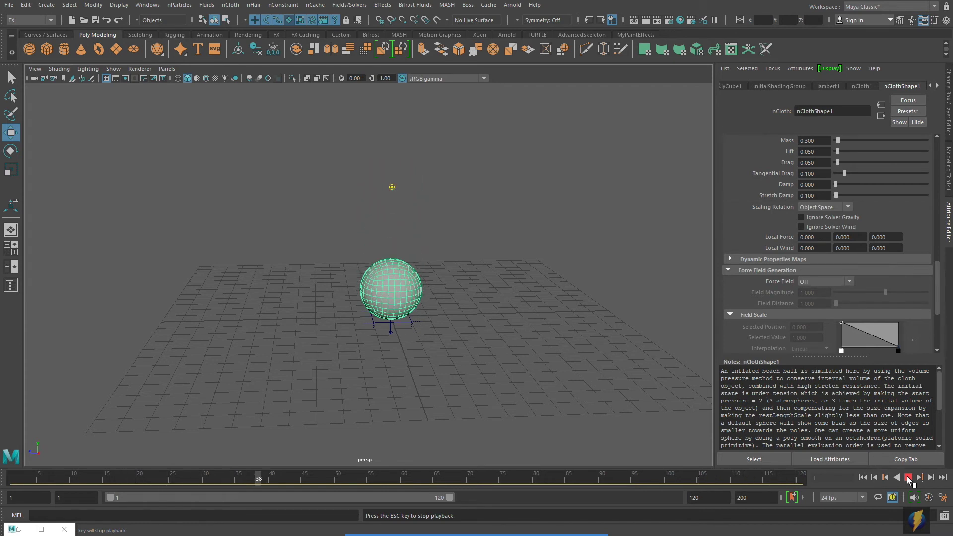
Stop the ball simulation, return to the first frame and deselect the ball.
{"action": "left_click", "coordinate": [908, 477]}
{"action": "left_click", "coordinate": [863, 478]}
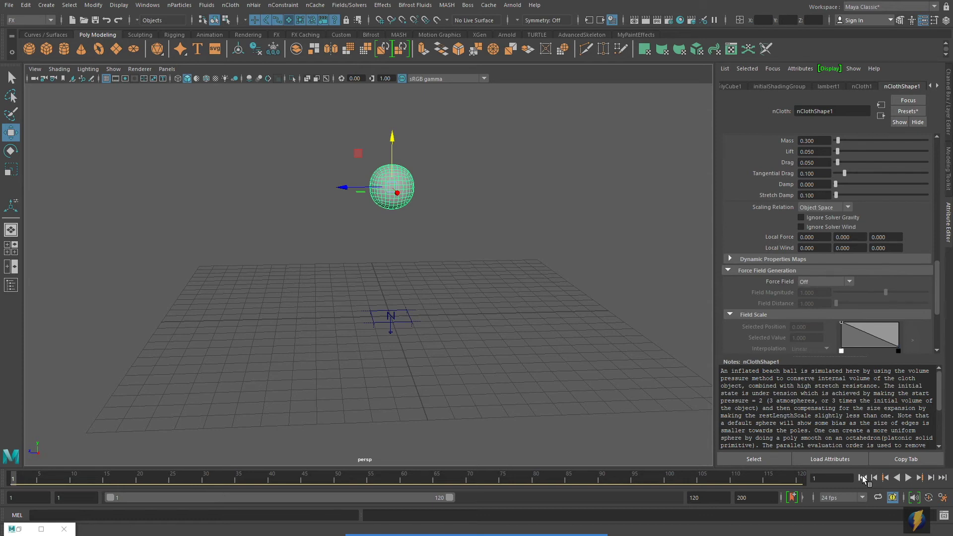
{"action": "key", "text": "q"}
{"action": "left_click", "coordinate": [477, 296]}
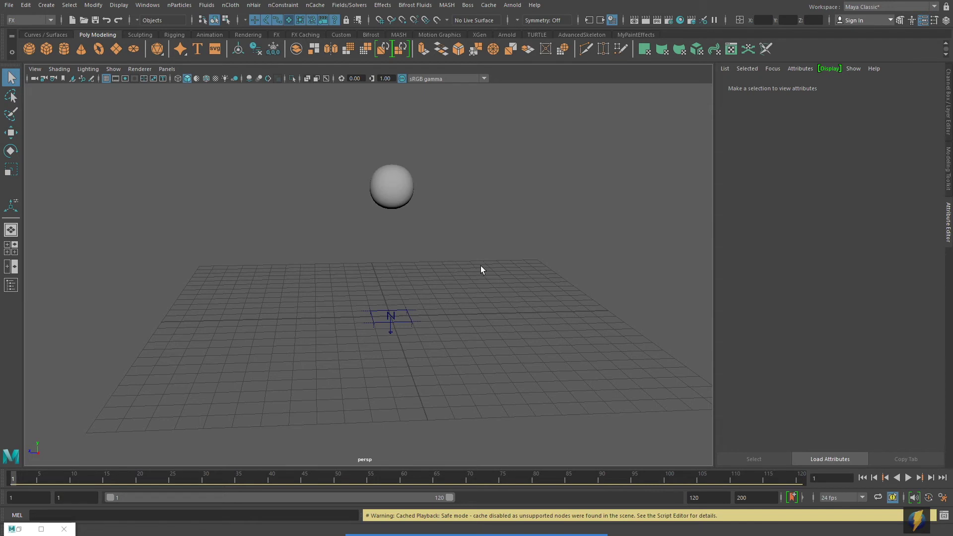
Bring HumanBody.ma from the Sculpting Base Meshes Bipeds examples into the scene as a size reference for the ball.
{"action": "right_click_drag", "start_coordinate": [550, 225], "coordinate": [401, 204], "text": "alt"}
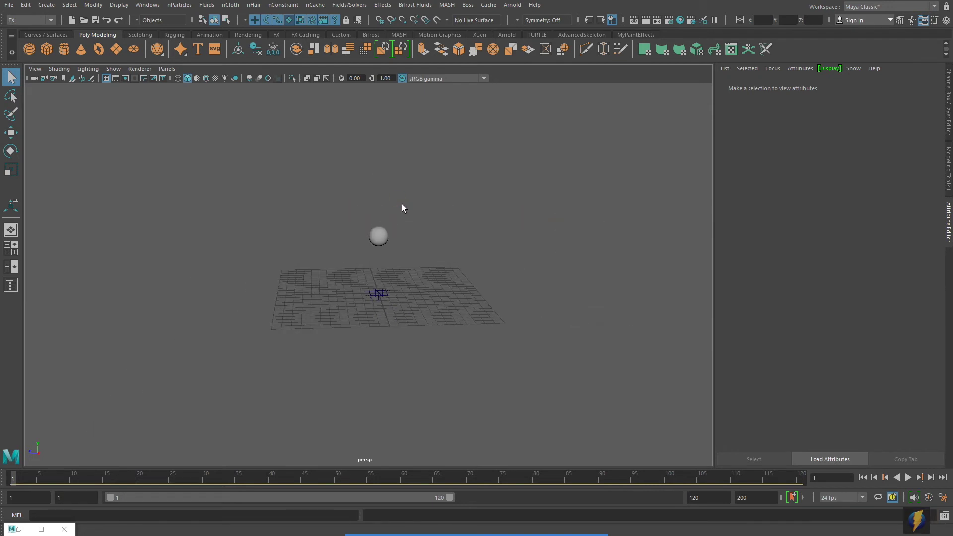
{"action": "middle_click_drag", "start_coordinate": [427, 241], "coordinate": [419, 274], "text": "alt"}
{"action": "left_click", "coordinate": [149, 6]}
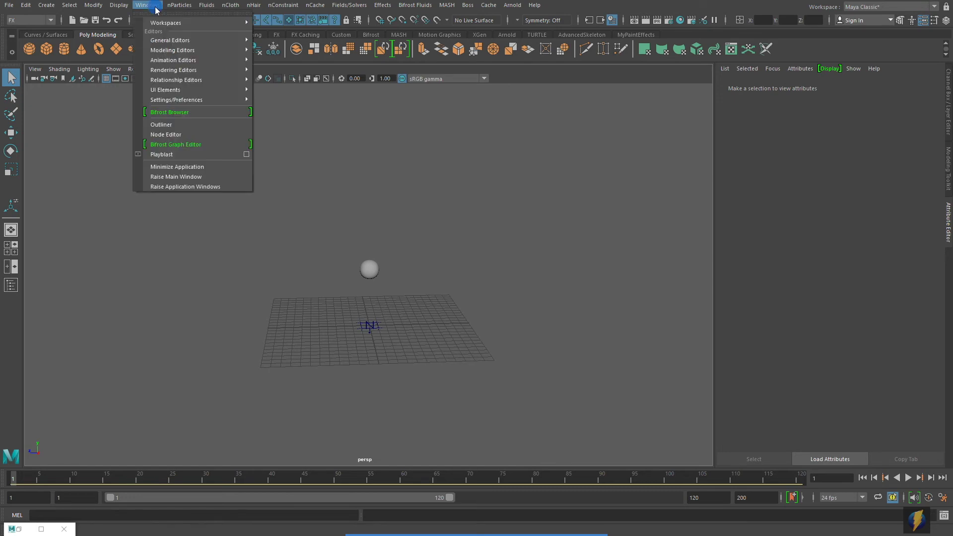
{"action": "mouse_move", "coordinate": [161, 44]}
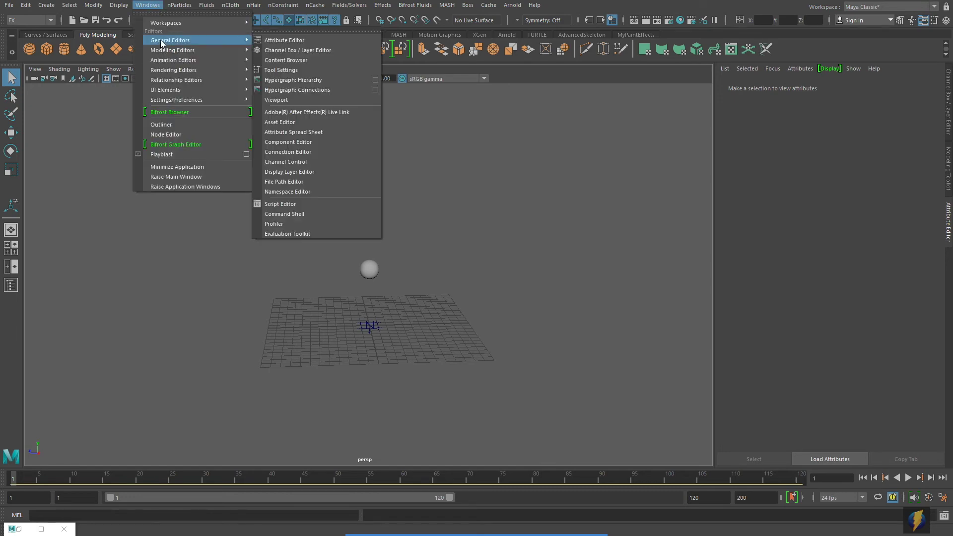
{"action": "left_click", "coordinate": [318, 60]}
{"action": "left_click_drag", "start_coordinate": [505, 304], "coordinate": [702, 295]}
{"action": "left_click_drag", "start_coordinate": [691, 443], "coordinate": [275, 258]}
{"action": "left_click_drag", "start_coordinate": [929, 292], "coordinate": [675, 298]}
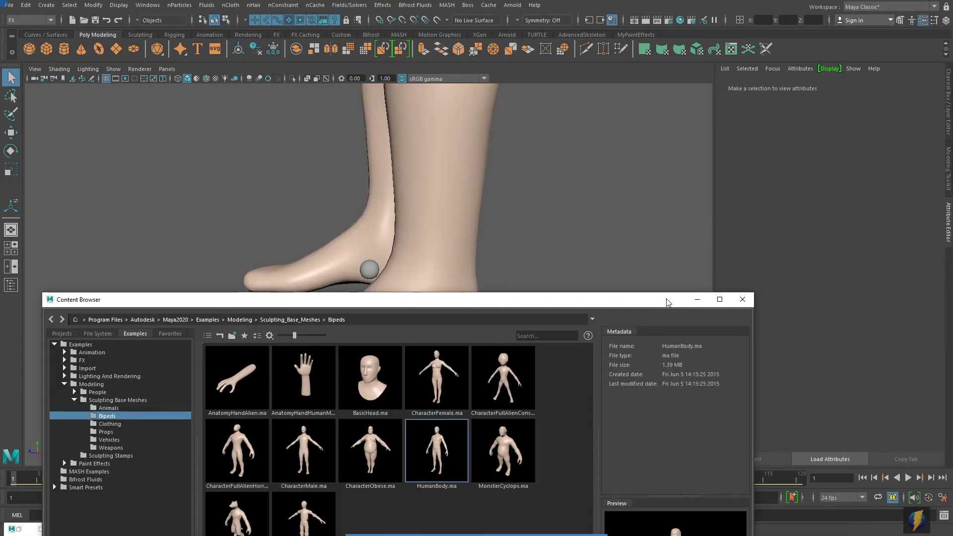
{"action": "left_click", "coordinate": [742, 298]}
Examine the human body's full height and feet to compare its scale with the ball and the grid.
{"action": "scroll", "coordinate": [407, 302], "scroll_direction": "down", "scroll_amount": 7}
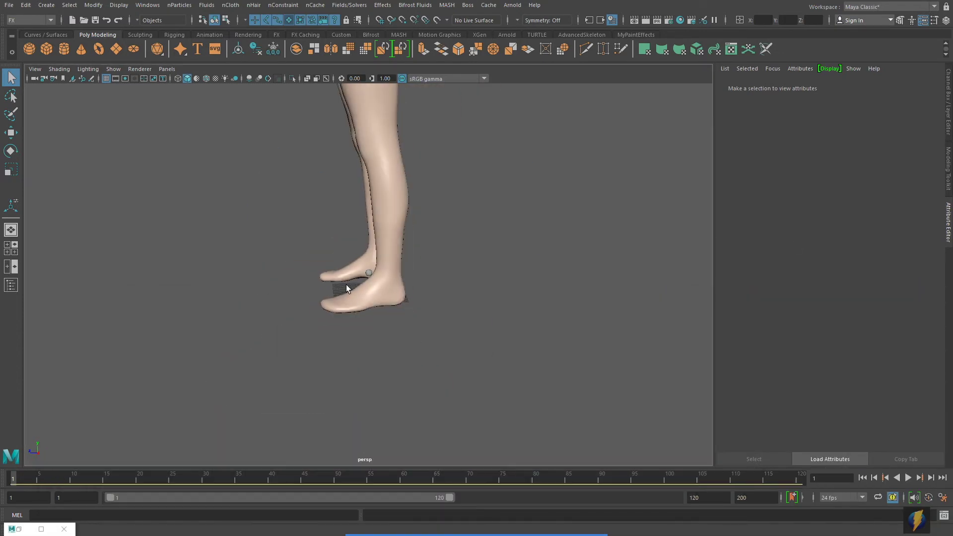
{"action": "left_click_drag", "start_coordinate": [348, 284], "coordinate": [434, 281], "text": "alt"}
{"action": "middle_click_drag", "start_coordinate": [445, 257], "coordinate": [460, 365], "text": "alt"}
{"action": "right_click_drag", "start_coordinate": [561, 316], "coordinate": [385, 277], "text": "alt"}
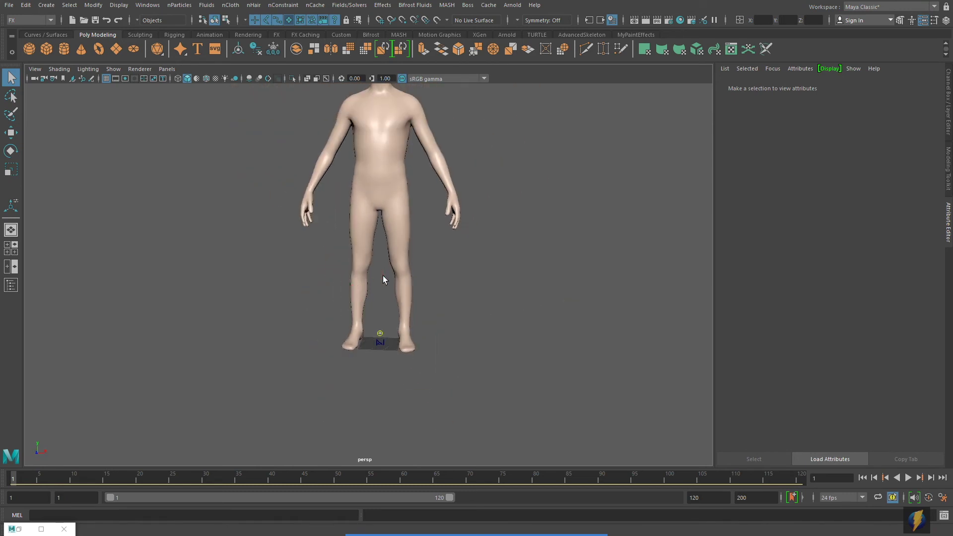
{"action": "middle_click_drag", "start_coordinate": [384, 277], "coordinate": [391, 336], "text": "alt"}
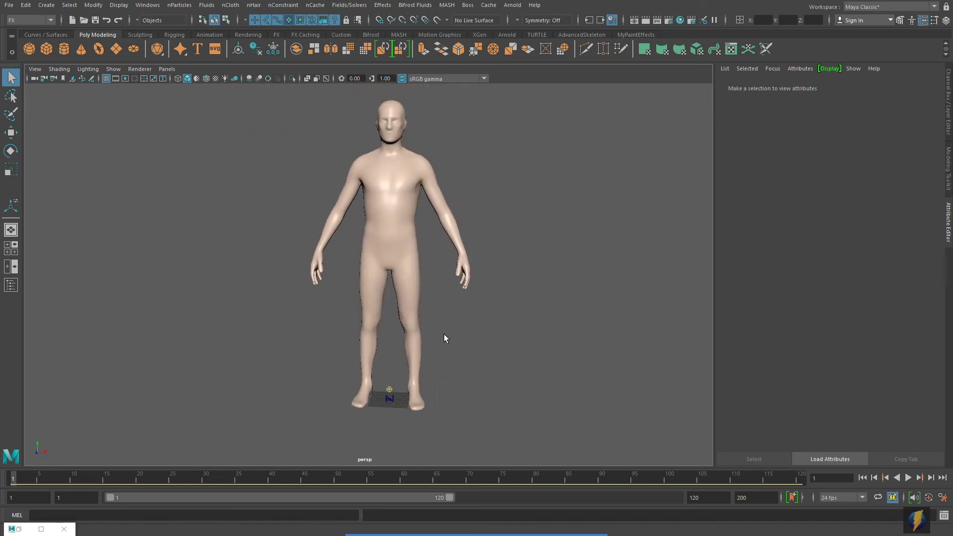
{"action": "middle_click_drag", "start_coordinate": [461, 346], "coordinate": [448, 234], "text": "alt"}
{"action": "right_click_drag", "start_coordinate": [226, 291], "coordinate": [630, 326], "text": "alt"}
{"action": "right_click_drag", "start_coordinate": [461, 323], "coordinate": [481, 330], "text": "alt"}
{"action": "middle_click_drag", "start_coordinate": [481, 330], "coordinate": [429, 294], "text": "alt"}
{"action": "right_click_drag", "start_coordinate": [364, 310], "coordinate": [507, 320], "text": "alt"}
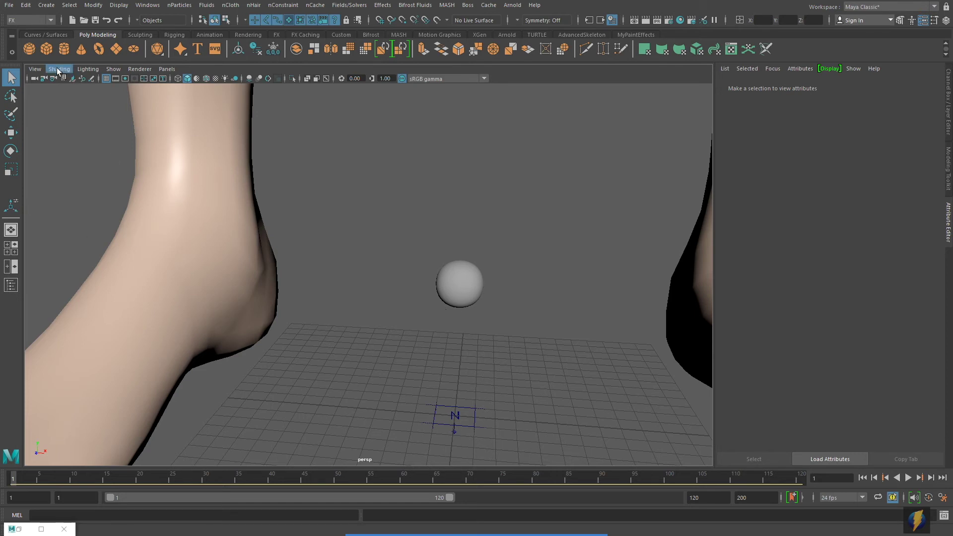
Create a polygon sphere at the origin and raise it above the beach ball.
{"action": "left_click", "coordinate": [28, 46]}
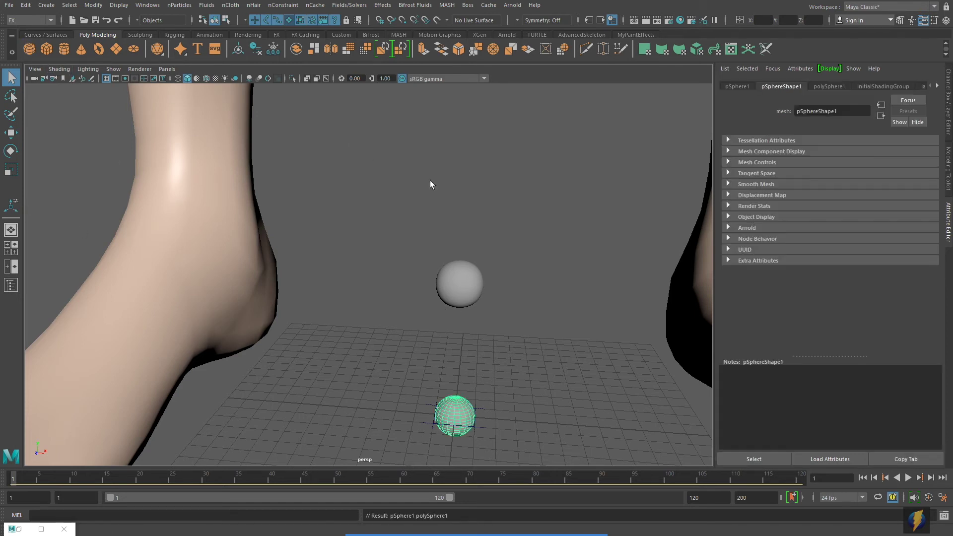
{"action": "left_click_drag", "start_coordinate": [496, 310], "coordinate": [491, 297], "text": "alt"}
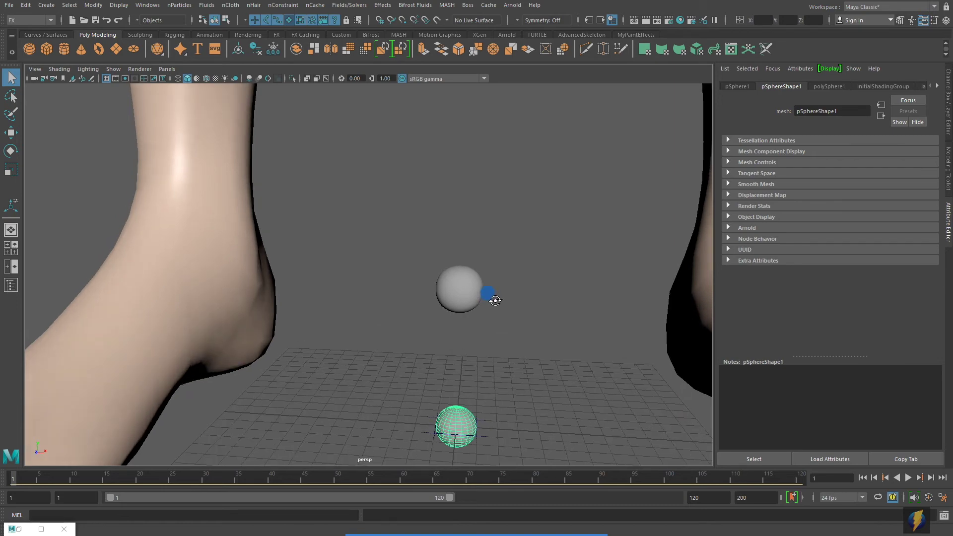
{"action": "left_click", "coordinate": [12, 133]}
{"action": "left_click_drag", "start_coordinate": [461, 387], "coordinate": [425, 169]}
{"action": "right_click_drag", "start_coordinate": [516, 262], "coordinate": [353, 241], "text": "alt"}
{"action": "middle_click_drag", "start_coordinate": [372, 250], "coordinate": [366, 264], "text": "alt"}
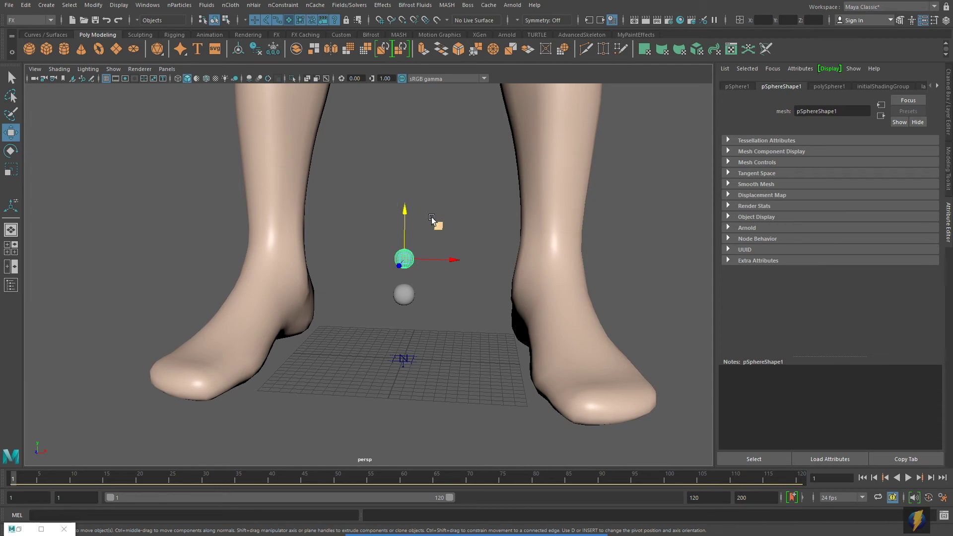
Delete the plain polygon sphere above the beach ball.
{"action": "left_click", "coordinate": [551, 163]}
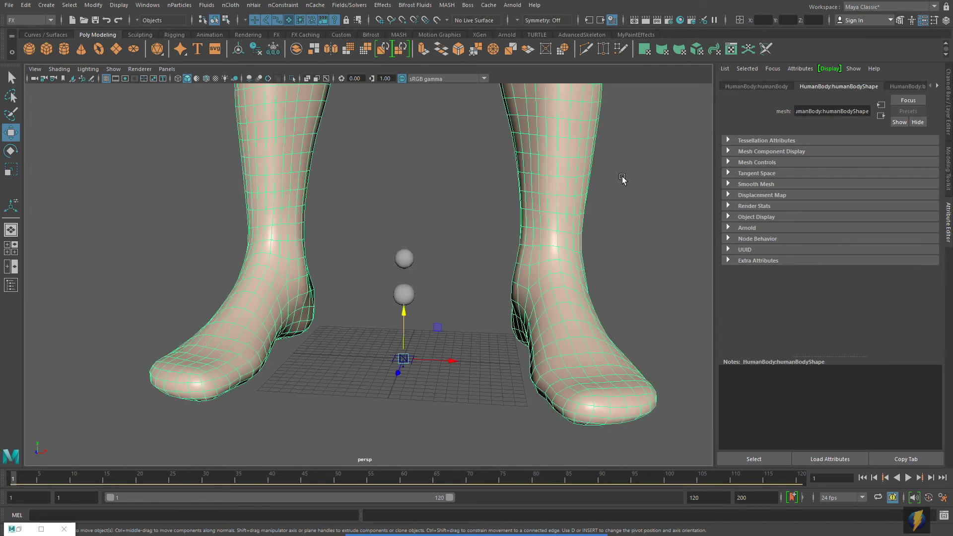
{"action": "left_click", "coordinate": [404, 258]}
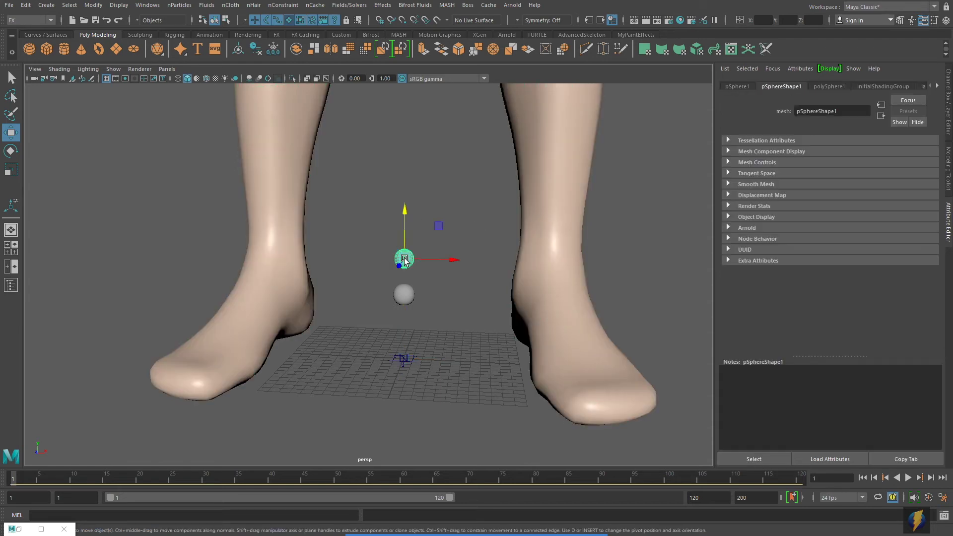
{"action": "key", "text": "Delete"}
{"action": "left_click_drag", "start_coordinate": [454, 305], "coordinate": [461, 332], "text": "alt"}
{"action": "middle_click_drag", "start_coordinate": [462, 332], "coordinate": [459, 302], "text": "alt"}
{"action": "right_click_drag", "start_coordinate": [432, 305], "coordinate": [519, 324], "text": "alt"}
{"action": "middle_click_drag", "start_coordinate": [519, 323], "coordinate": [505, 285], "text": "alt"}
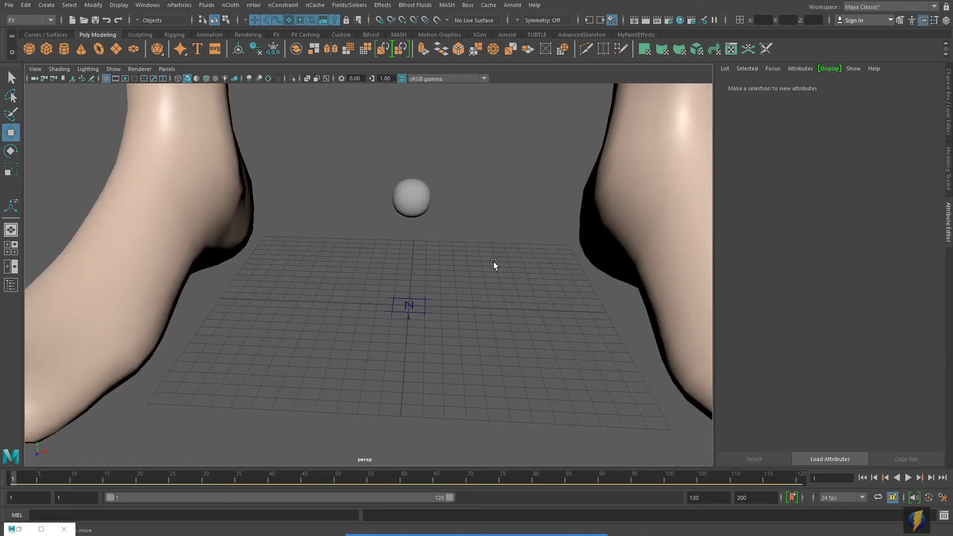
Create a default polygon cube at the origin and display its transform channels to examine its unit size.
{"action": "left_click", "coordinate": [46, 49]}
{"action": "right_click_drag", "start_coordinate": [327, 342], "coordinate": [652, 330], "text": "alt"}
{"action": "middle_click_drag", "start_coordinate": [651, 329], "coordinate": [613, 326], "text": "alt"}
{"action": "right_click_drag", "start_coordinate": [495, 341], "coordinate": [651, 327], "text": "alt"}
{"action": "middle_click_drag", "start_coordinate": [651, 326], "coordinate": [617, 292], "text": "alt"}
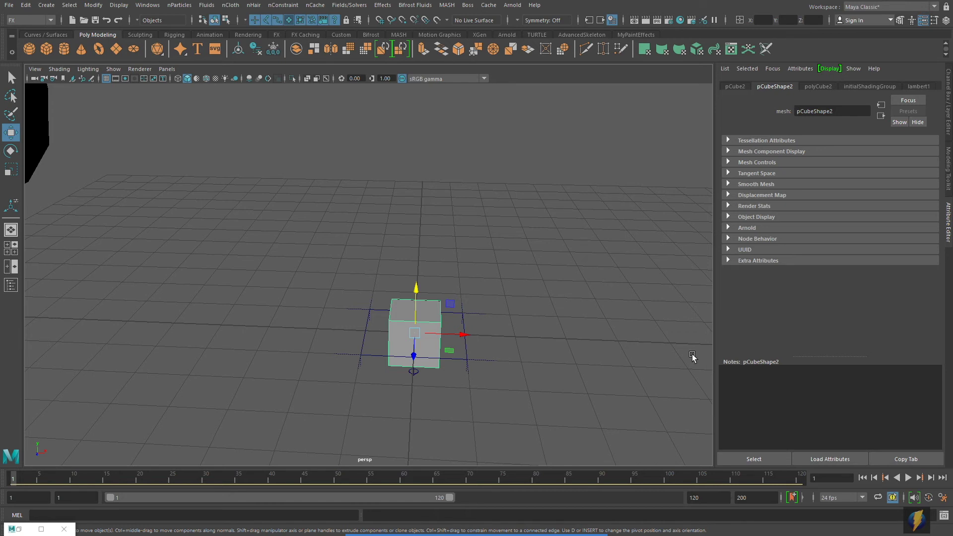
{"action": "left_click", "coordinate": [948, 96]}
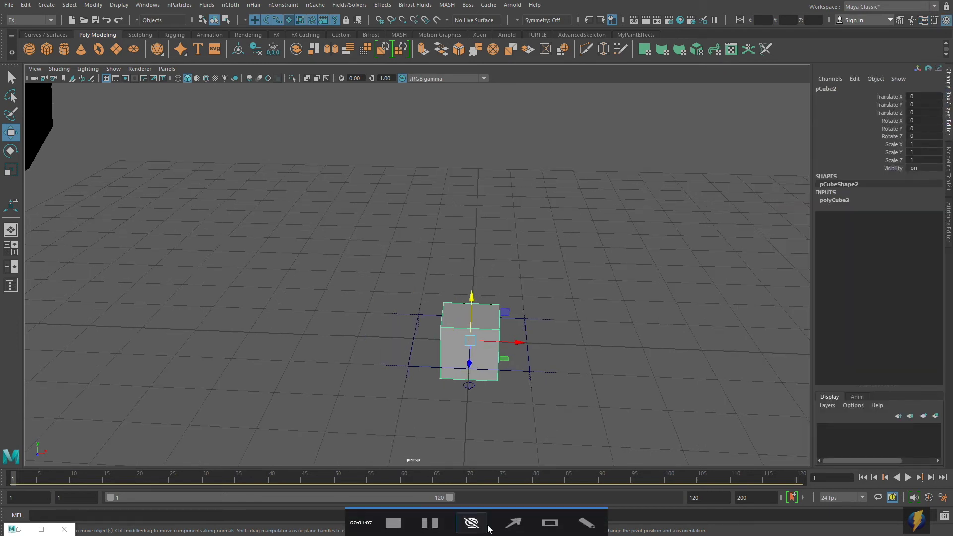
{"action": "left_click", "coordinate": [513, 516]}
{"action": "left_click_drag", "start_coordinate": [640, 292], "coordinate": [887, 155]}
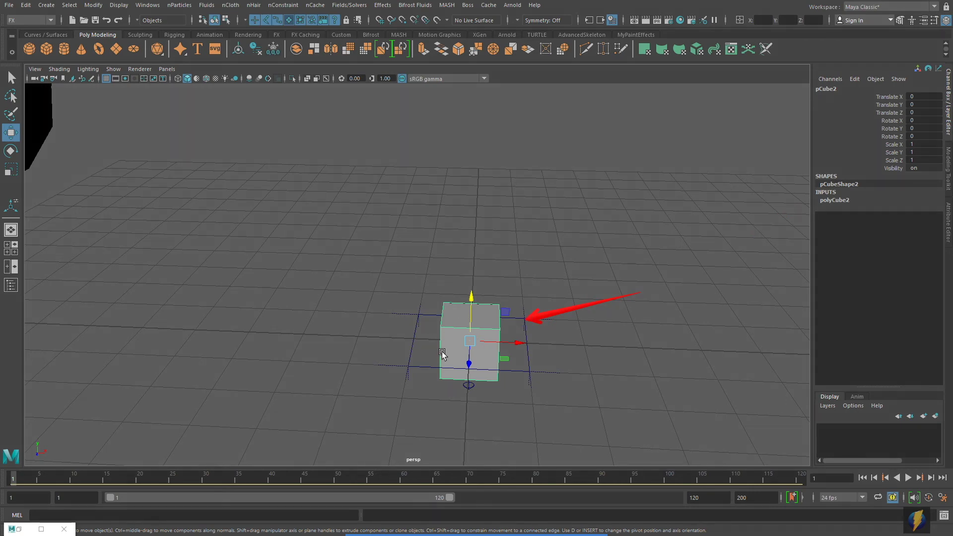
Measure a 7-unit distance between two grid-snapped points in front of the cube with the Distance Tool.
{"action": "scroll", "coordinate": [442, 352], "scroll_direction": "down", "scroll_amount": 2}
{"action": "middle_click_drag", "start_coordinate": [576, 362], "coordinate": [552, 322], "text": "alt"}
{"action": "scroll", "coordinate": [456, 320], "scroll_direction": "down", "scroll_amount": 3}
{"action": "left_click_drag", "start_coordinate": [455, 320], "coordinate": [451, 318], "text": "alt"}
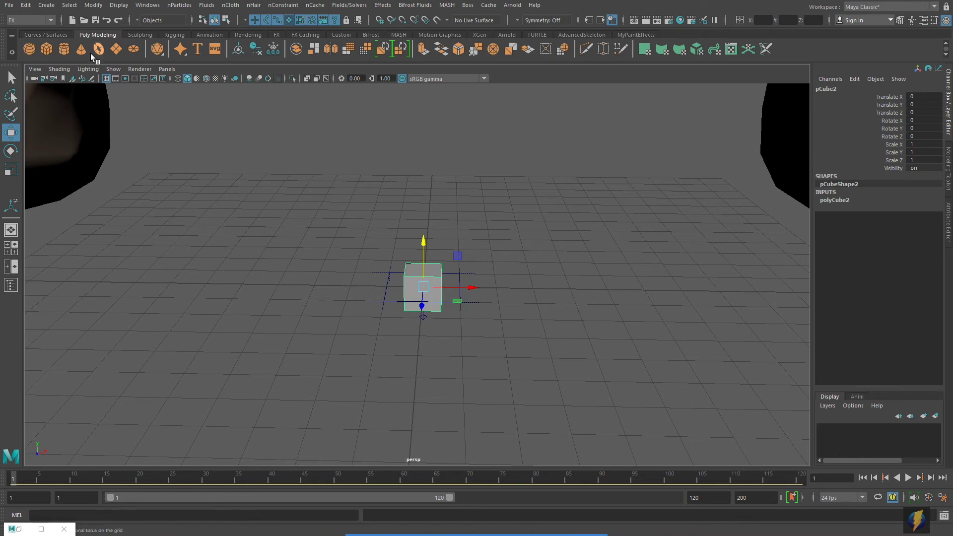
{"action": "left_click", "coordinate": [50, 6]}
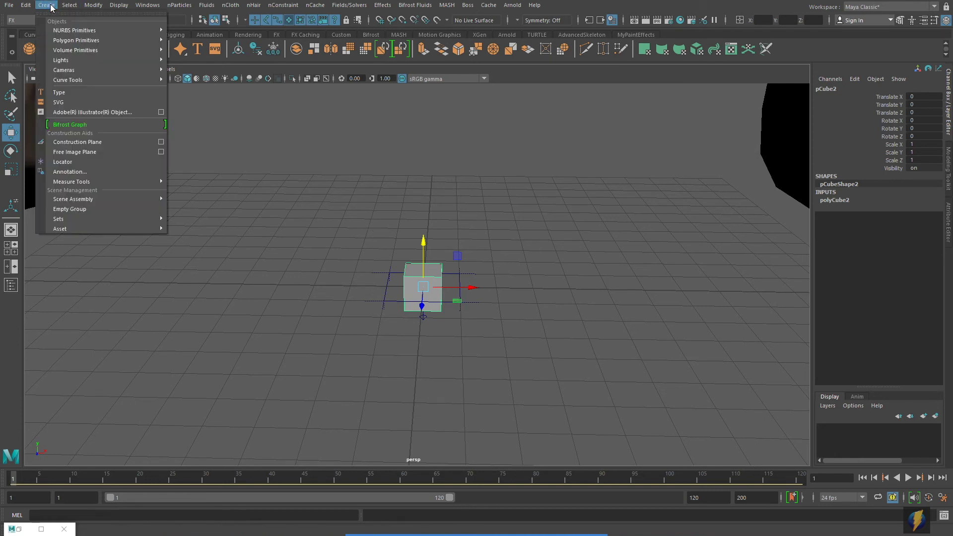
{"action": "mouse_move", "coordinate": [79, 181]}
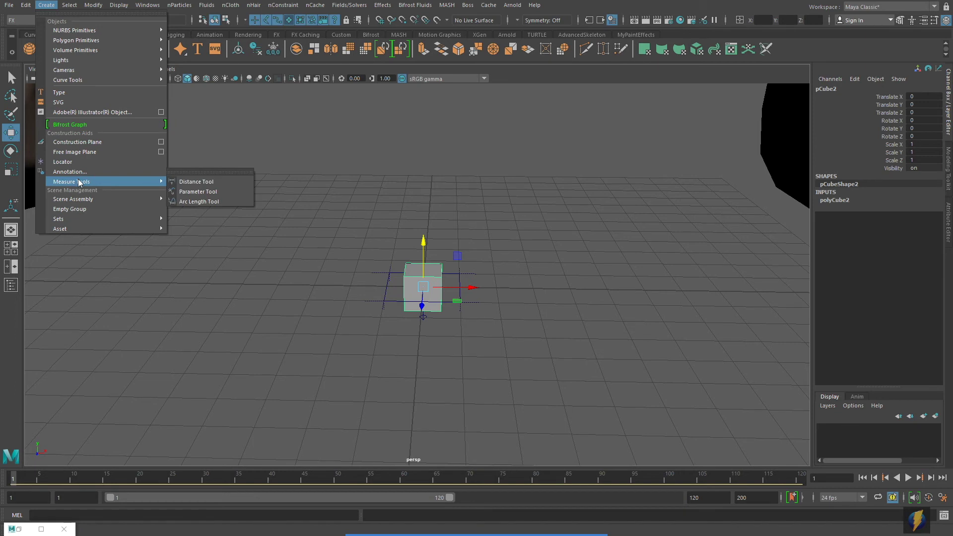
{"action": "left_click", "coordinate": [190, 182]}
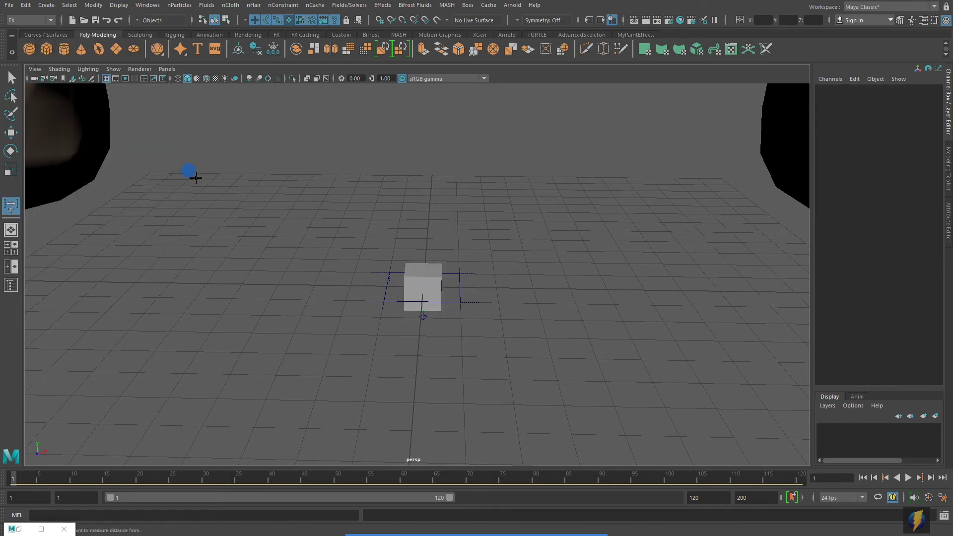
{"action": "key", "text": "x"}
{"action": "left_click", "coordinate": [372, 354]}
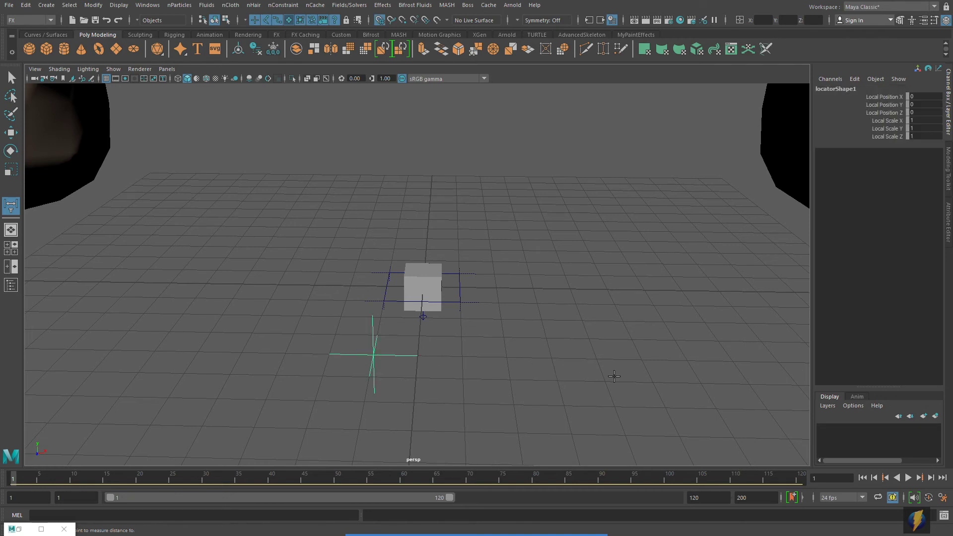
{"action": "left_click", "coordinate": [687, 361]}
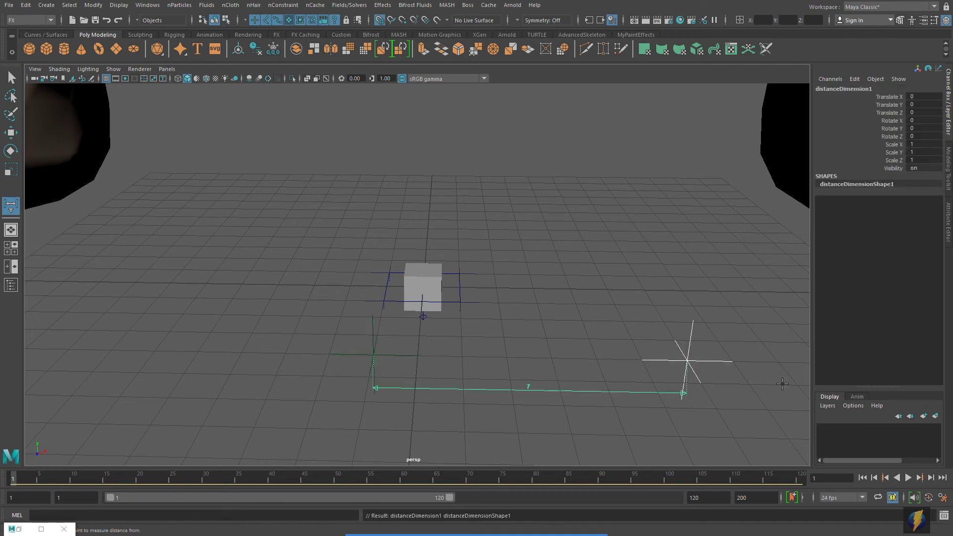
{"action": "left_click_drag", "start_coordinate": [687, 361], "coordinate": [40, 125], "text": "alt"}
{"action": "left_click", "coordinate": [11, 132]}
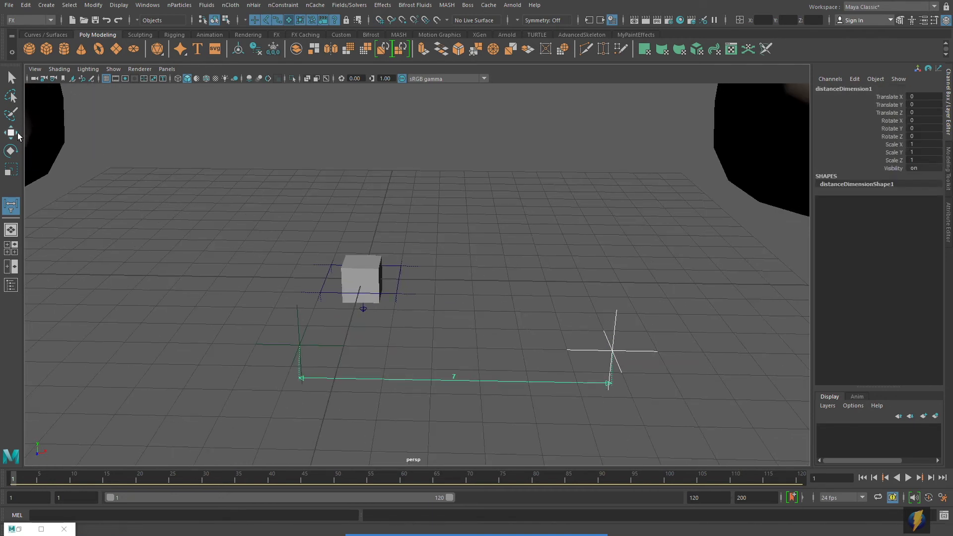
{"action": "left_click_drag", "start_coordinate": [523, 383], "coordinate": [513, 334], "text": "alt"}
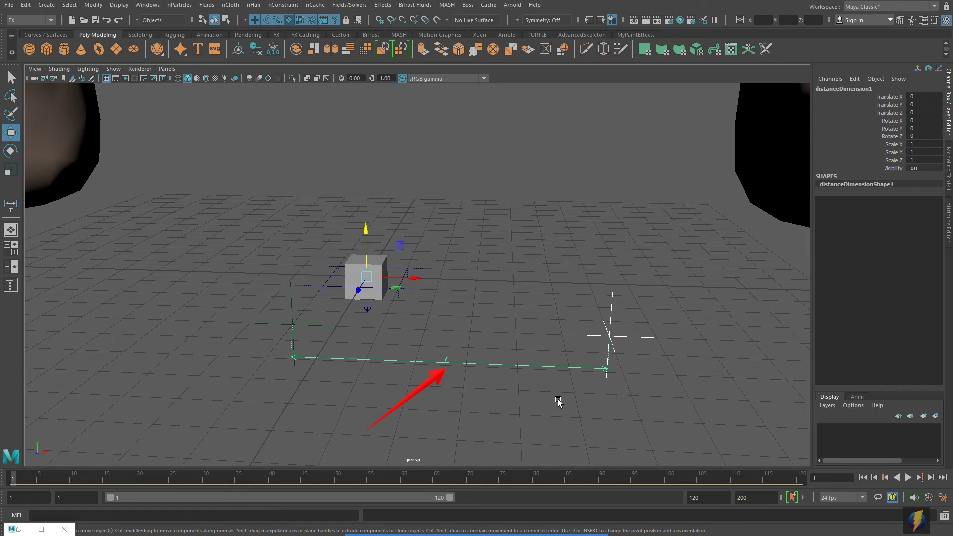
Delete distanceDimension1 with its two locators, and the reference cube at the origin.
{"action": "right_click_drag", "start_coordinate": [635, 328], "coordinate": [493, 334], "text": "alt"}
{"action": "right_click_drag", "start_coordinate": [587, 326], "coordinate": [496, 322], "text": "alt"}
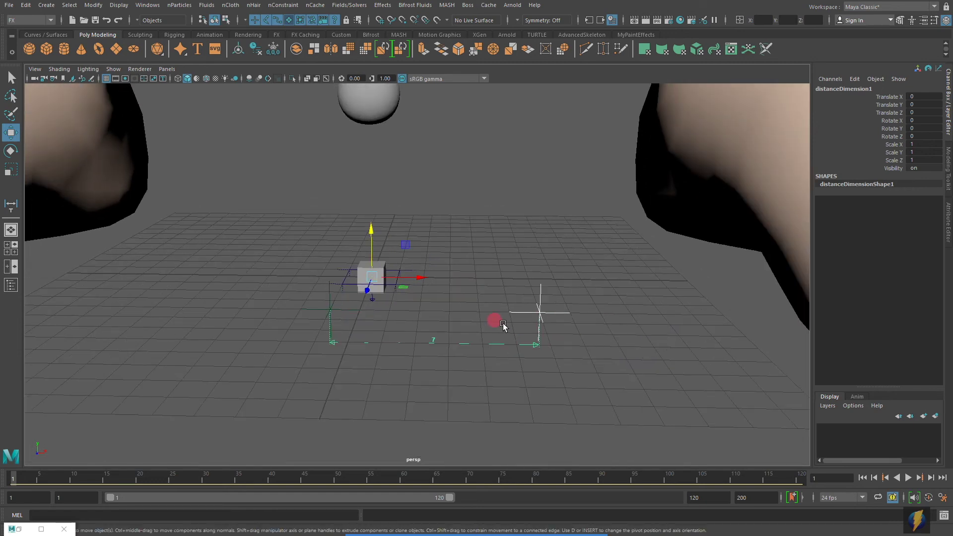
{"action": "left_click", "coordinate": [11, 284]}
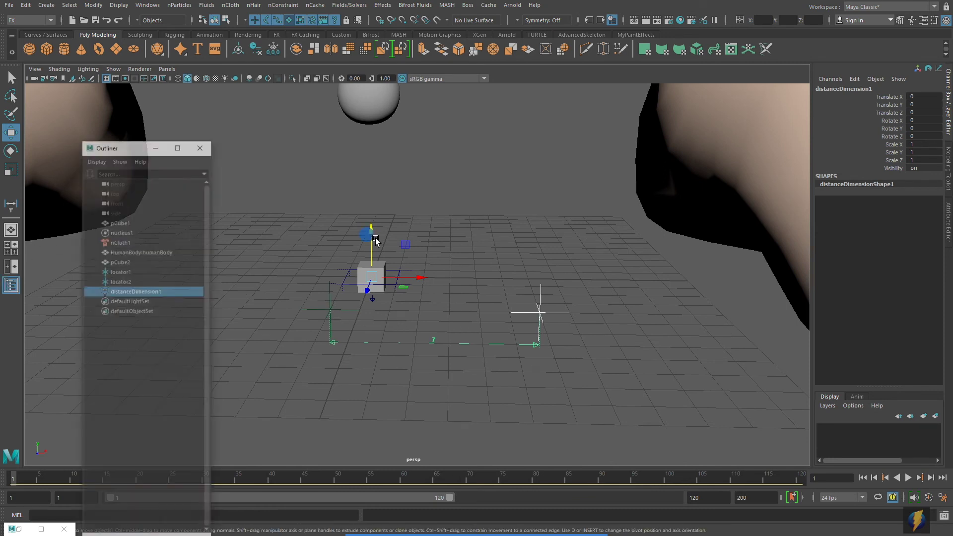
{"action": "left_click", "coordinate": [121, 272], "text": "shift"}
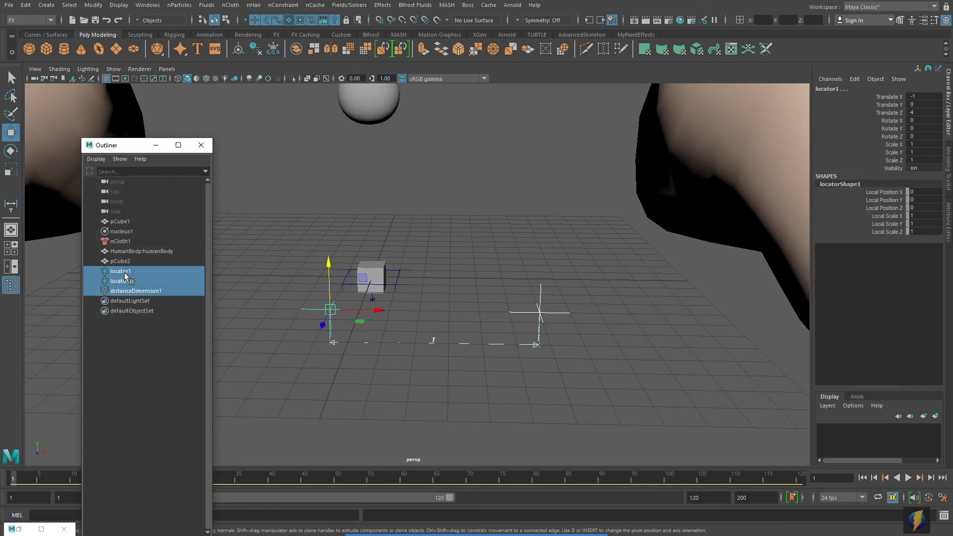
{"action": "key", "text": "Delete"}
{"action": "left_click", "coordinate": [375, 266]}
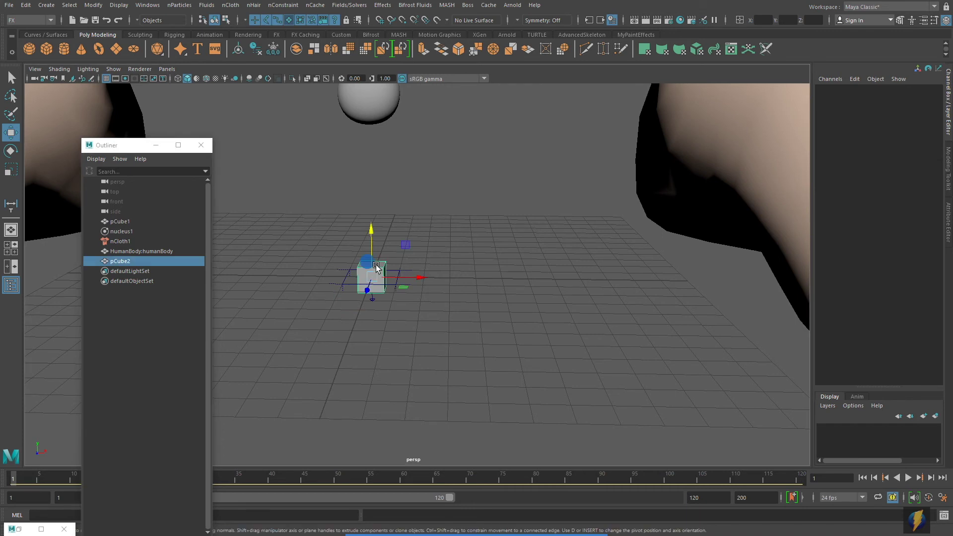
{"action": "key", "text": "Delete"}
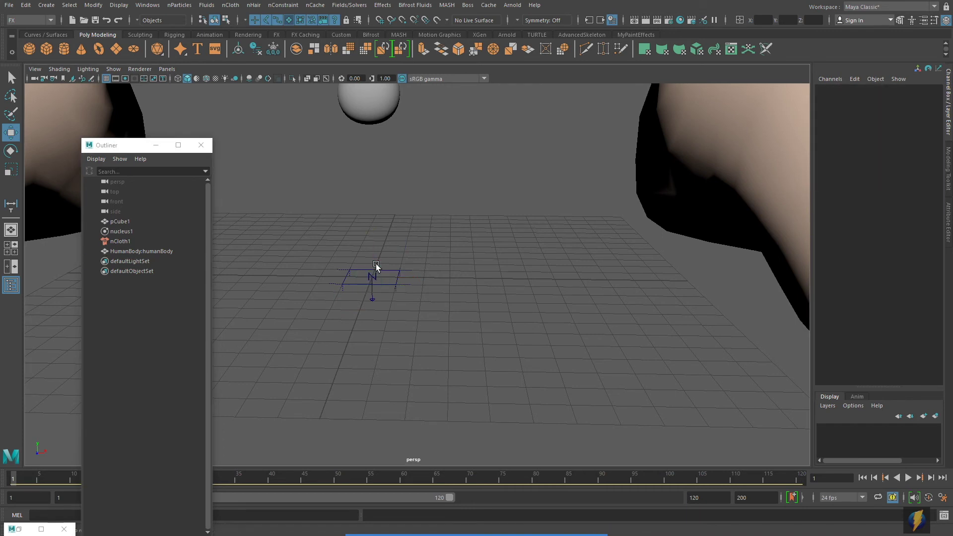
Close the Outliner and delete the human body model from the scene.
{"action": "left_click", "coordinate": [201, 144]}
{"action": "left_click", "coordinate": [738, 172]}
{"action": "key", "text": "Delete"}
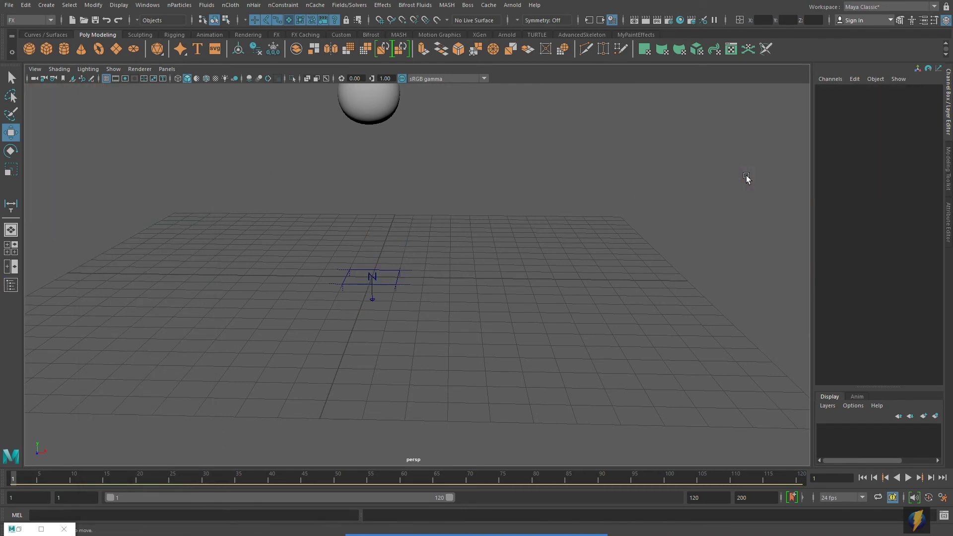
Frame the ball and the whole grid, and play the beach ball simulation from the first frame.
{"action": "middle_click_drag", "start_coordinate": [670, 181], "coordinate": [729, 278], "text": "alt"}
{"action": "right_click_drag", "start_coordinate": [729, 276], "coordinate": [271, 247], "text": "alt"}
{"action": "middle_click_drag", "start_coordinate": [452, 237], "coordinate": [456, 260], "text": "alt"}
{"action": "left_click_drag", "start_coordinate": [456, 260], "coordinate": [460, 254], "text": "alt"}
{"action": "right_click_drag", "start_coordinate": [392, 278], "coordinate": [523, 269], "text": "alt"}
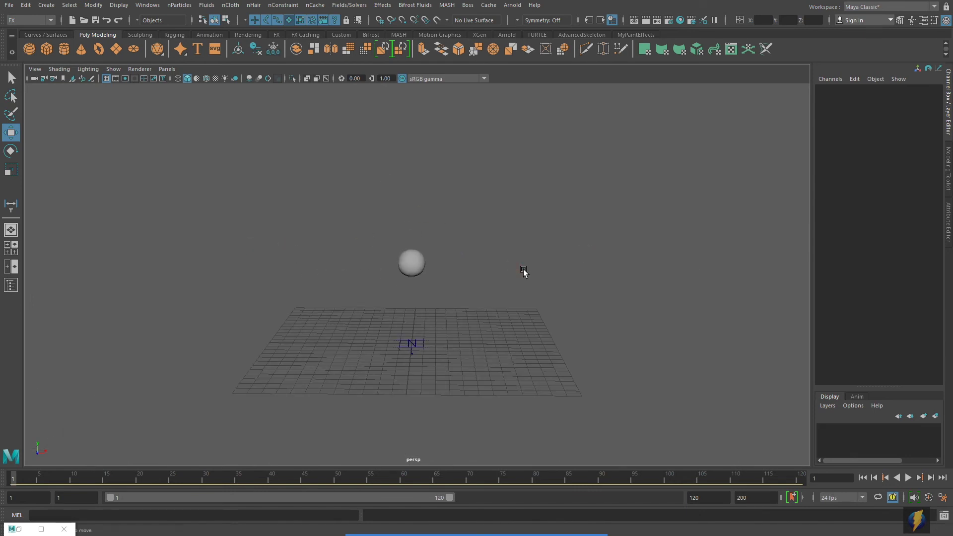
{"action": "middle_click_drag", "start_coordinate": [504, 288], "coordinate": [501, 261], "text": "alt"}
{"action": "right_click_drag", "start_coordinate": [460, 289], "coordinate": [573, 278], "text": "alt"}
{"action": "left_click", "coordinate": [908, 478]}
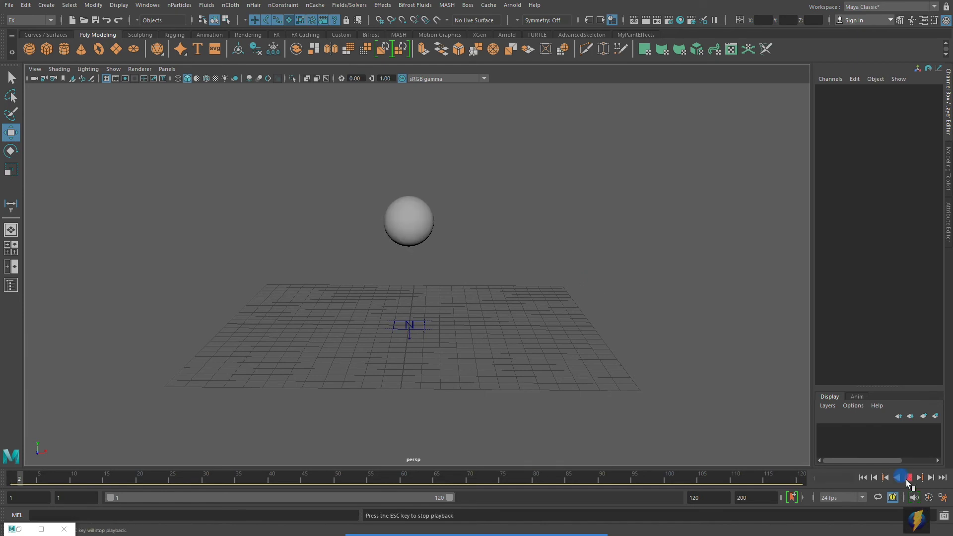
Stop playback, rewind to the first frame, and select the nucleus solver to examine its Time Scale and Space Scale attributes.
{"action": "left_click", "coordinate": [907, 478]}
{"action": "left_click", "coordinate": [862, 478]}
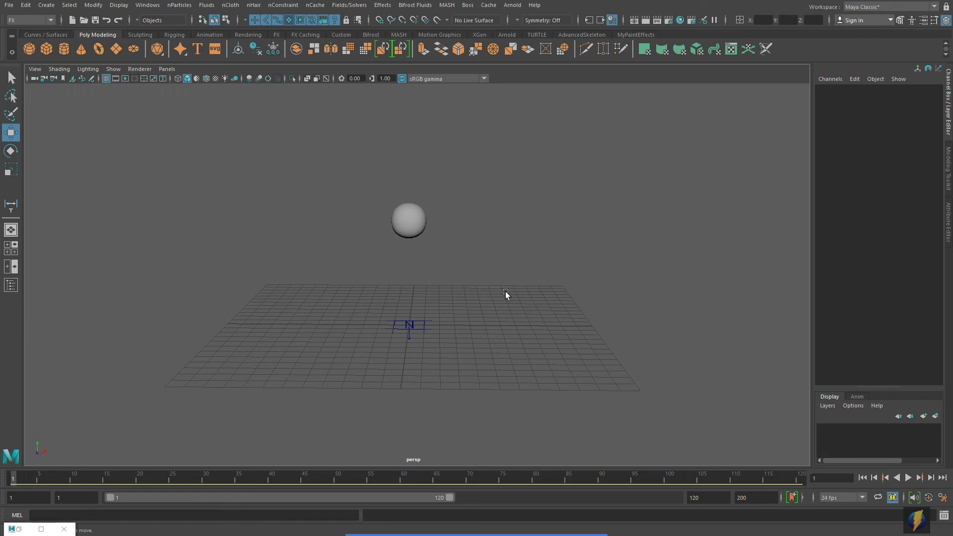
{"action": "right_click_drag", "start_coordinate": [505, 291], "coordinate": [511, 288], "text": "alt"}
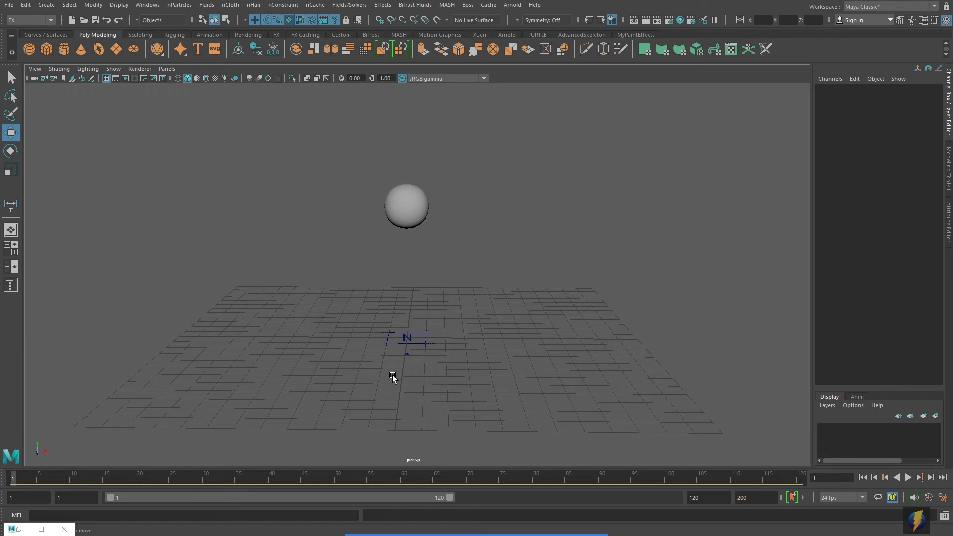
{"action": "right_click_drag", "start_coordinate": [595, 279], "coordinate": [586, 279], "text": "alt"}
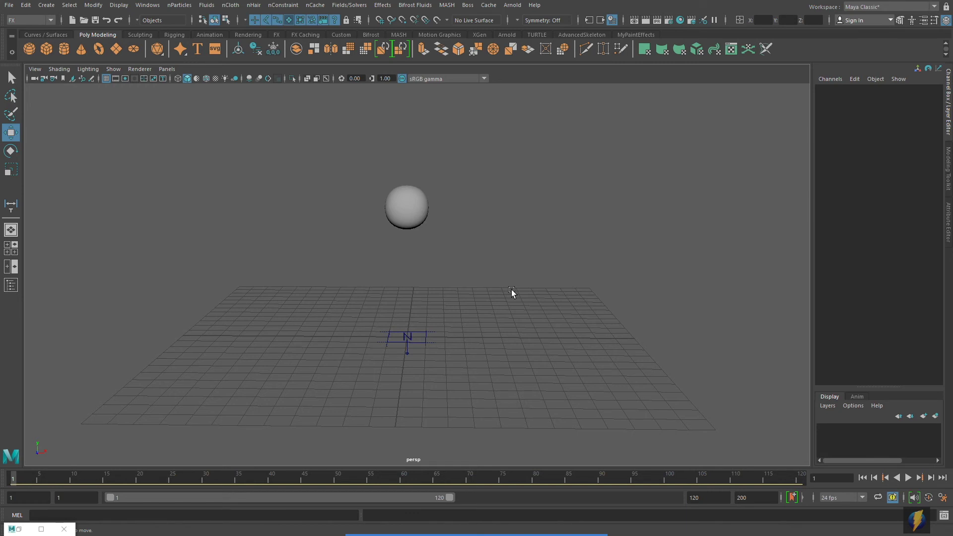
{"action": "right_click_drag", "start_coordinate": [331, 303], "coordinate": [536, 292], "text": "alt"}
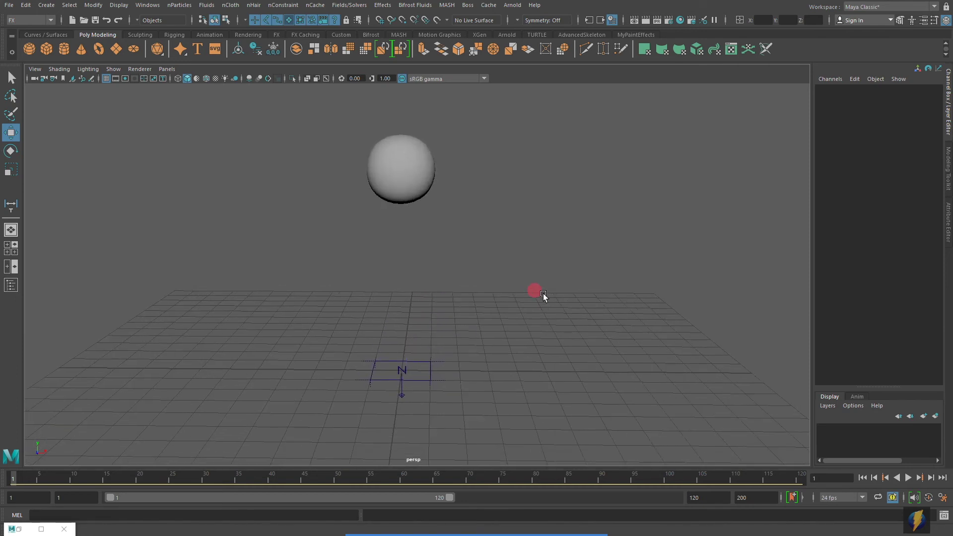
{"action": "left_click", "coordinate": [400, 371]}
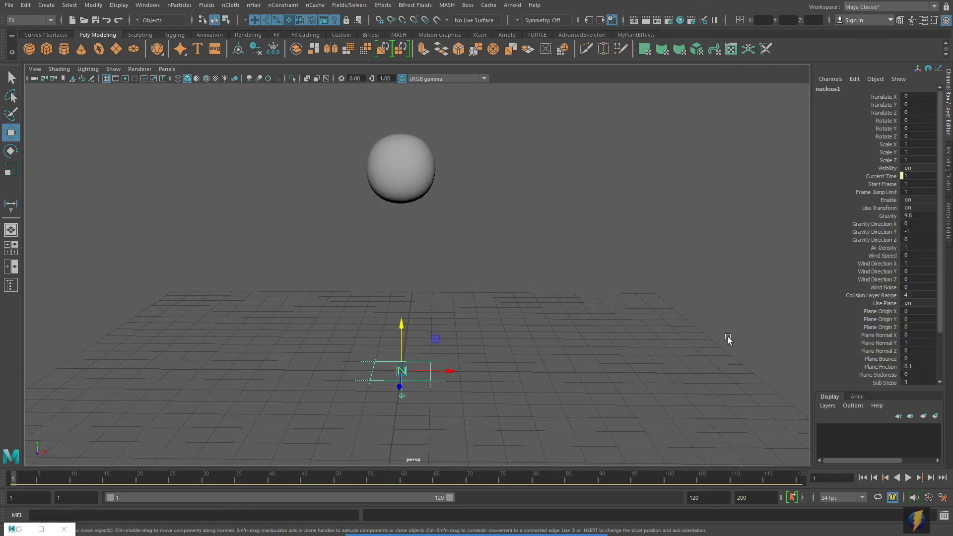
{"action": "left_click", "coordinate": [948, 226]}
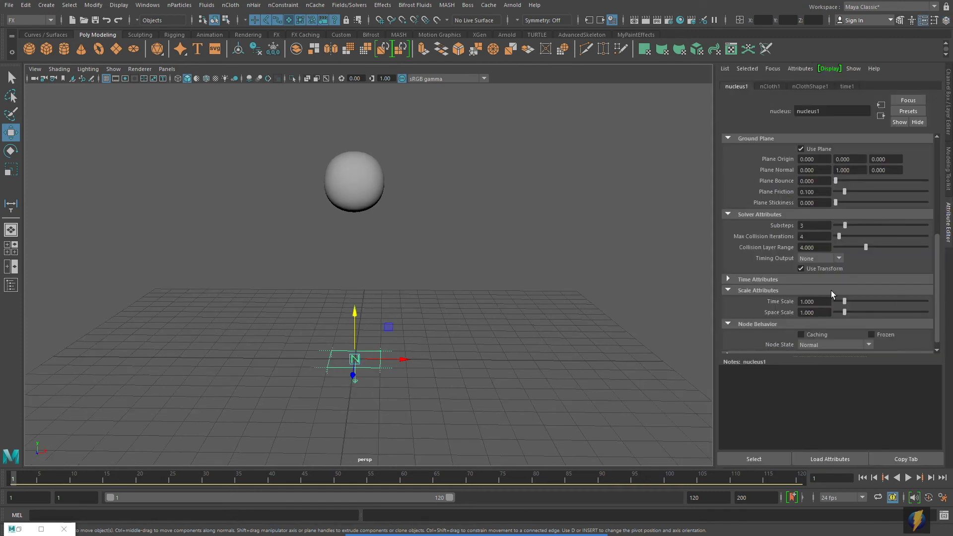
{"action": "scroll", "coordinate": [812, 259], "scroll_direction": "down", "scroll_amount": 1}
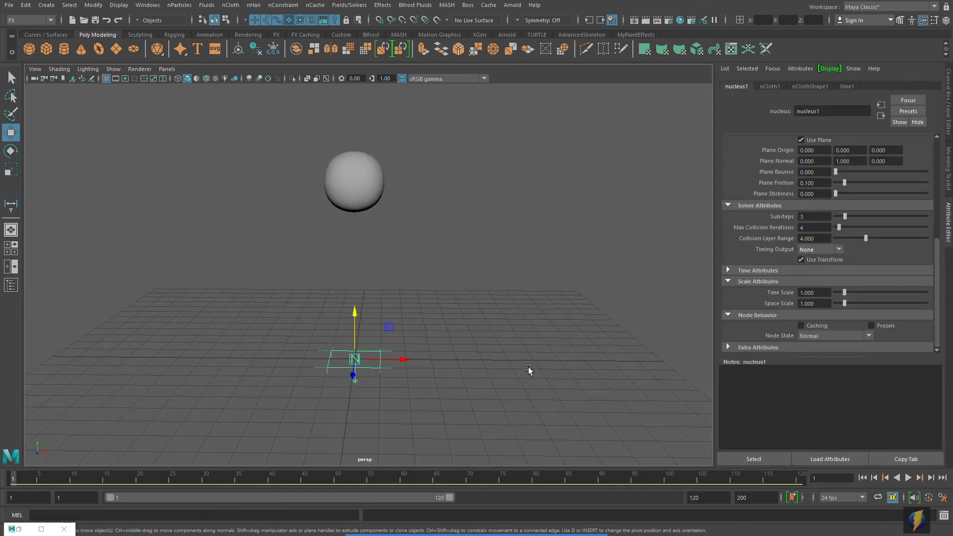
{"action": "left_click", "coordinate": [504, 518]}
{"action": "mouse_move", "coordinate": [528, 401]}
{"action": "left_mouse_down"}
{"action": "mouse_move", "coordinate": [633, 351]}
{"action": "mouse_move", "coordinate": [723, 284]}
{"action": "mouse_move", "coordinate": [762, 296]}
{"action": "mouse_move", "coordinate": [762, 305]}
{"action": "left_mouse_up"}
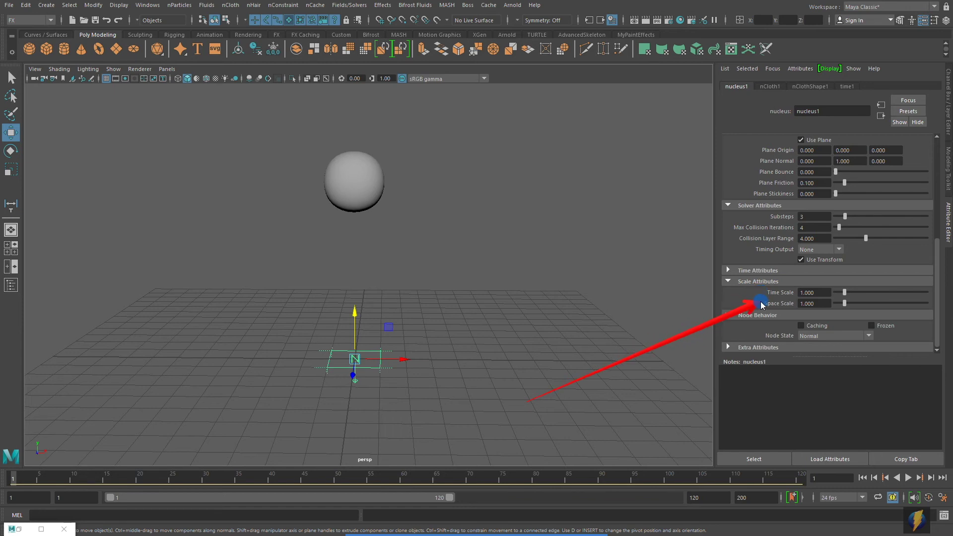
Play the falling ball simulation twice from the first frame with the solver's current scale settings, and rewind.
{"action": "middle_click_drag", "start_coordinate": [434, 278], "coordinate": [468, 283], "text": "alt"}
{"action": "right_click_drag", "start_coordinate": [468, 283], "coordinate": [449, 292], "text": "alt"}
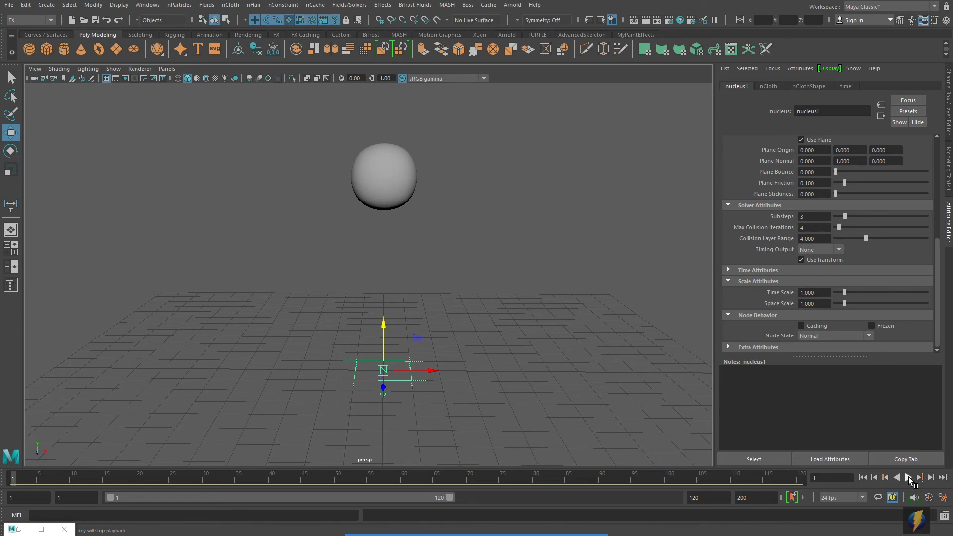
{"action": "left_click", "coordinate": [908, 477]}
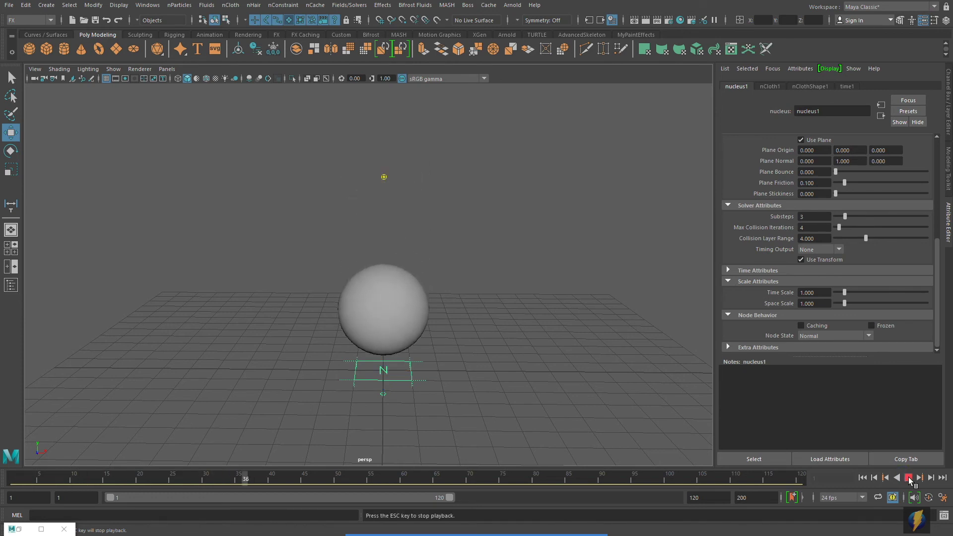
{"action": "left_click", "coordinate": [908, 478]}
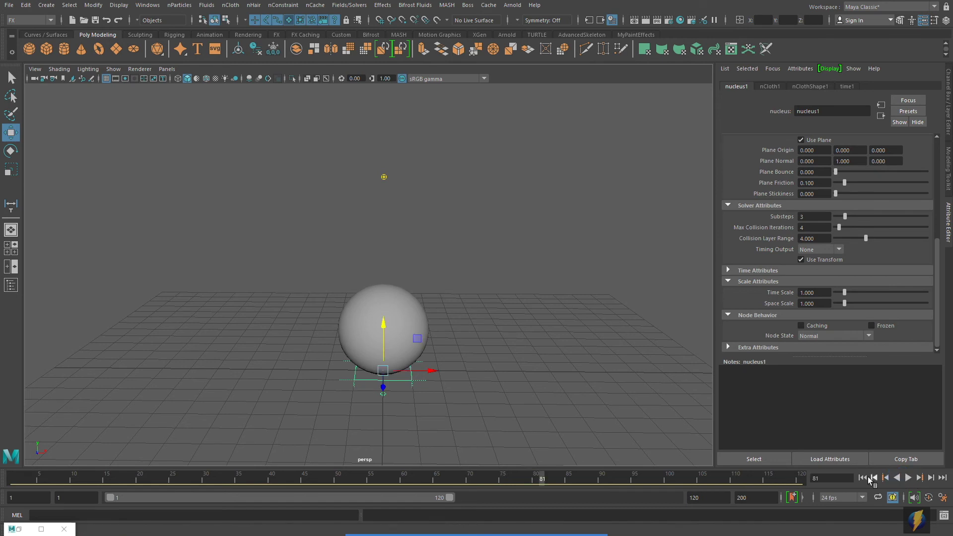
{"action": "left_click", "coordinate": [868, 477]}
{"action": "left_click", "coordinate": [908, 478]}
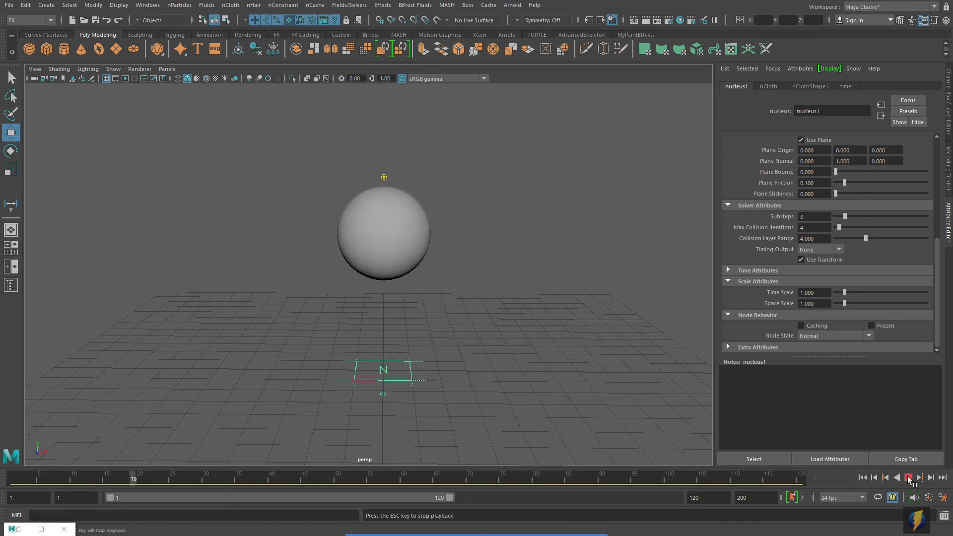
{"action": "left_click", "coordinate": [909, 478]}
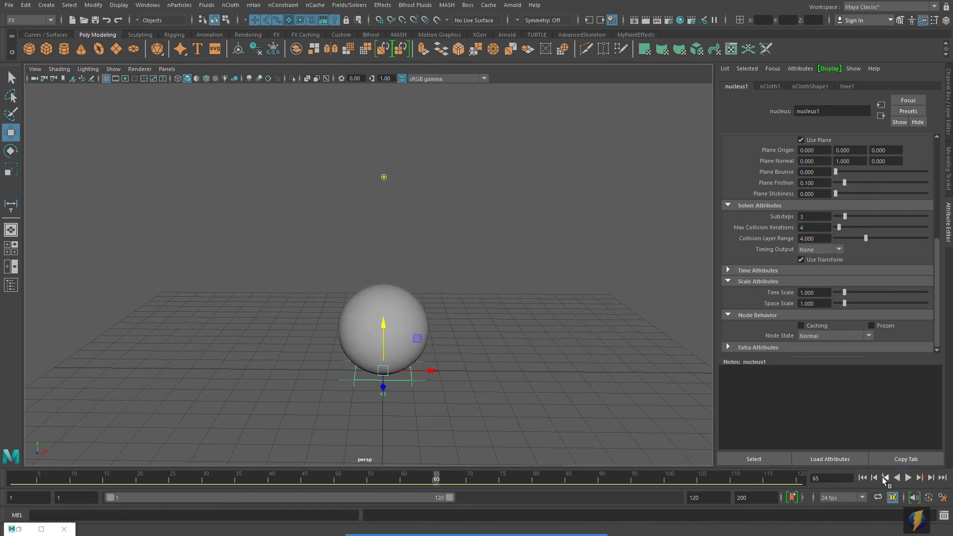
{"action": "left_click", "coordinate": [882, 477]}
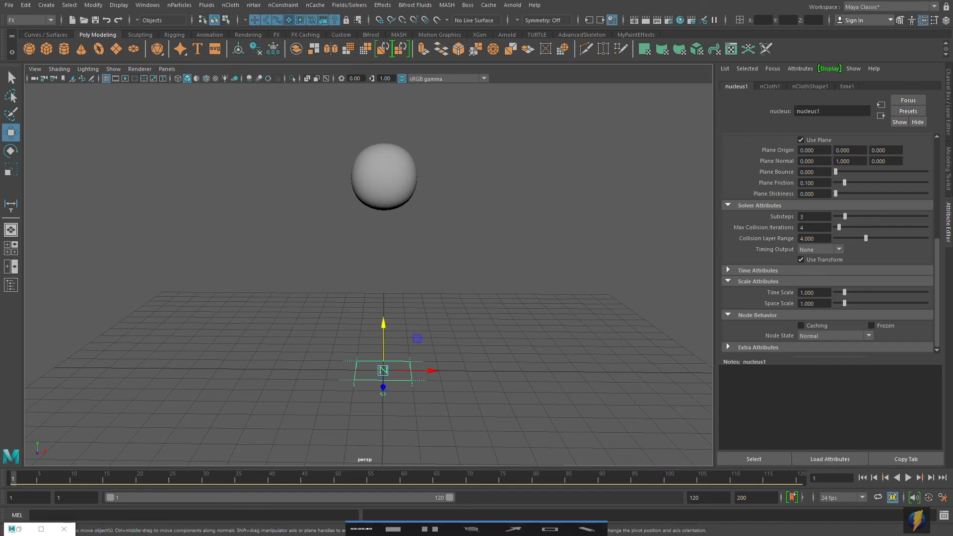
Set the nucleus Space Scale to 5 and play the start of the ball simulation.
{"action": "left_click", "coordinate": [513, 515]}
{"action": "left_click_drag", "start_coordinate": [573, 390], "coordinate": [756, 309]}
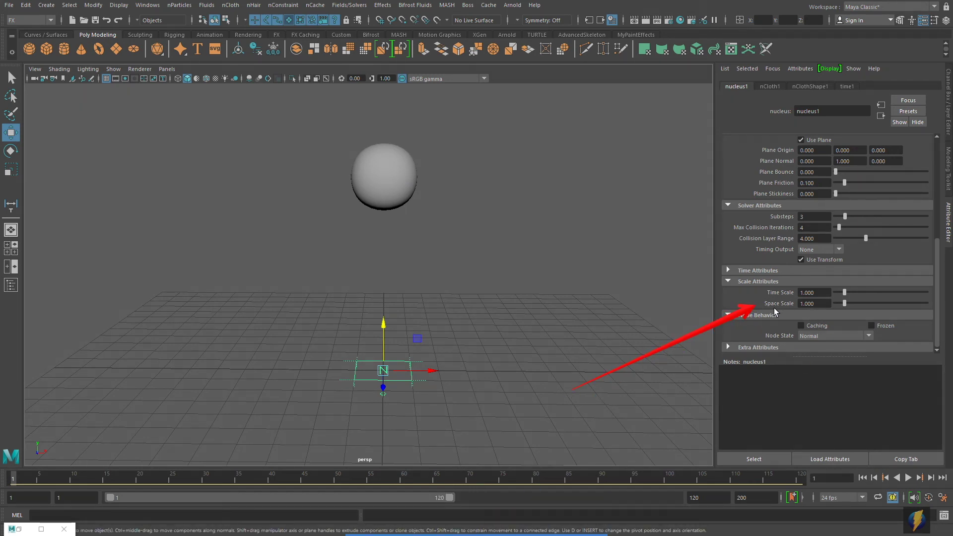
{"action": "left_click", "coordinate": [819, 304]}
{"action": "type", "text": "5"}
{"action": "key", "text": "Return"}
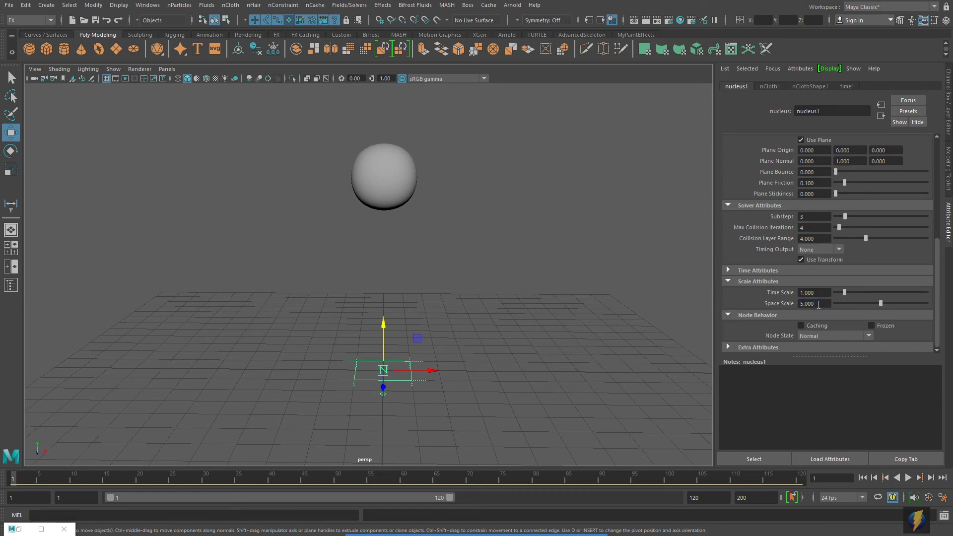
{"action": "left_click", "coordinate": [908, 477]}
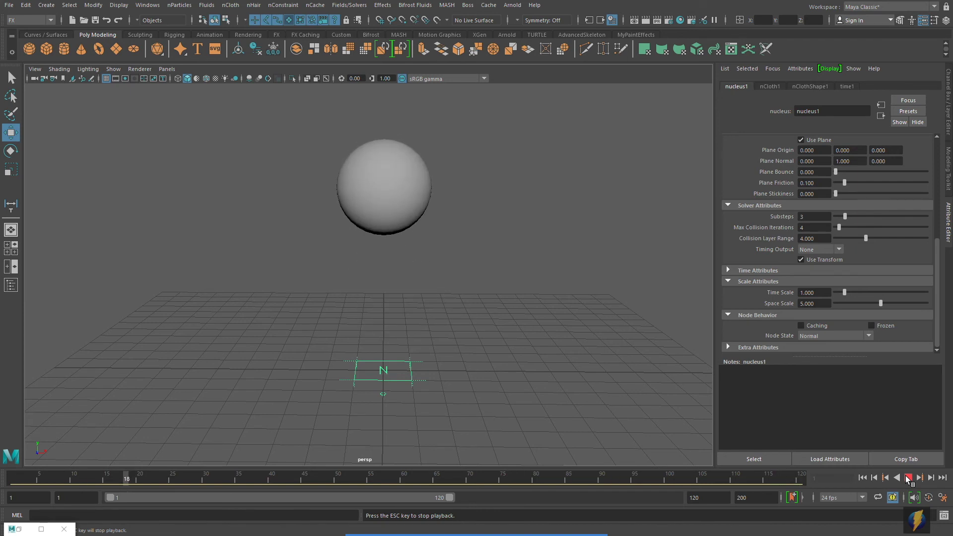
{"action": "left_click", "coordinate": [908, 478]}
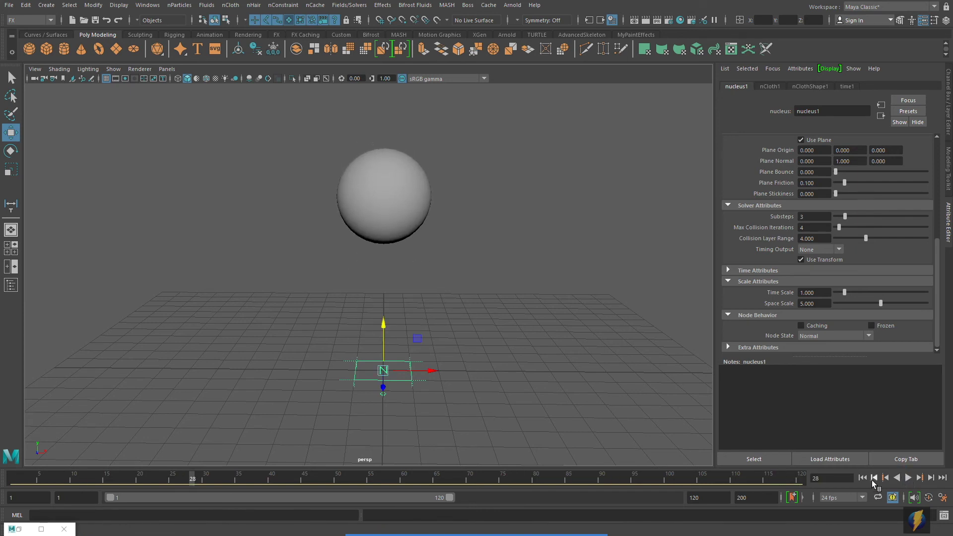
Rewind to the first frame and set the playback range's end to frame 500.
{"action": "left_click", "coordinate": [862, 477]}
{"action": "double_click", "coordinate": [718, 498]}
{"action": "type", "text": "500"}
{"action": "key", "text": "Return"}
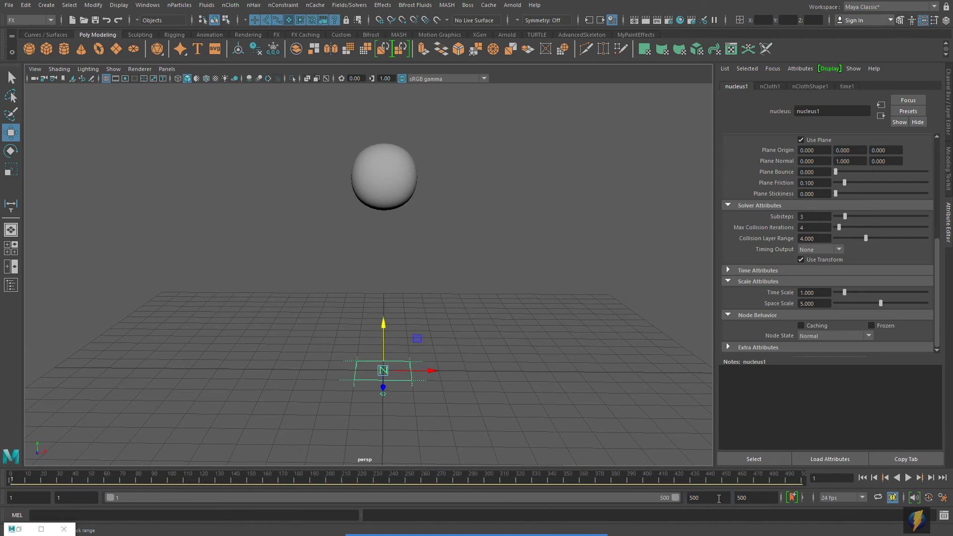
Play the ball simulation over the extended frame range, rewind it, and set the nucleus Space Scale to 1.
{"action": "left_click", "coordinate": [825, 303]}
{"action": "type", "text": "1"}
{"action": "key", "text": "Return"}
{"action": "left_click", "coordinate": [907, 478]}
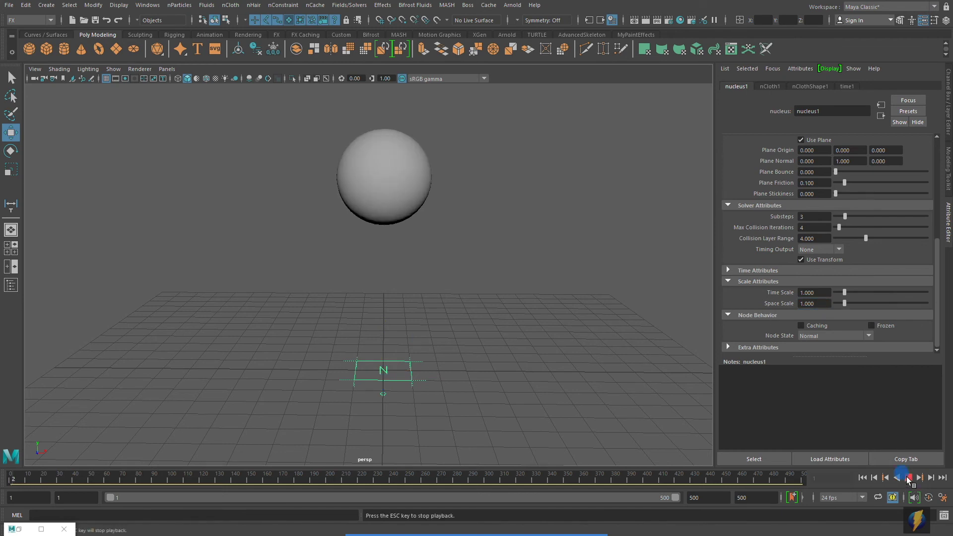
{"action": "left_click", "coordinate": [908, 478]}
{"action": "left_click", "coordinate": [862, 478]}
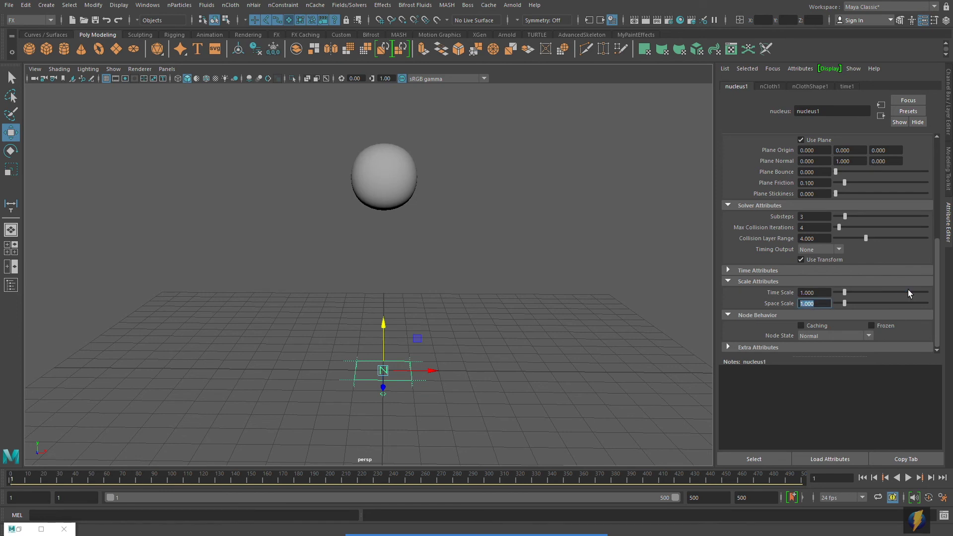
Set the nucleus Space Scale to 0.25, play the ball simulation, and rewind to the first frame.
{"action": "type", "text": ".25"}
{"action": "key", "text": "Return"}
{"action": "left_click", "coordinate": [908, 478]}
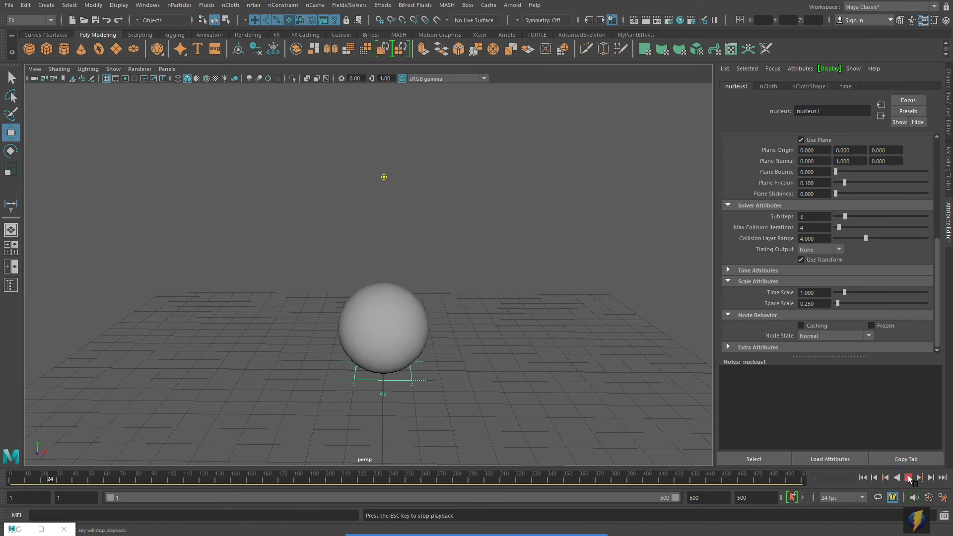
{"action": "left_click", "coordinate": [909, 478]}
{"action": "left_click", "coordinate": [862, 477]}
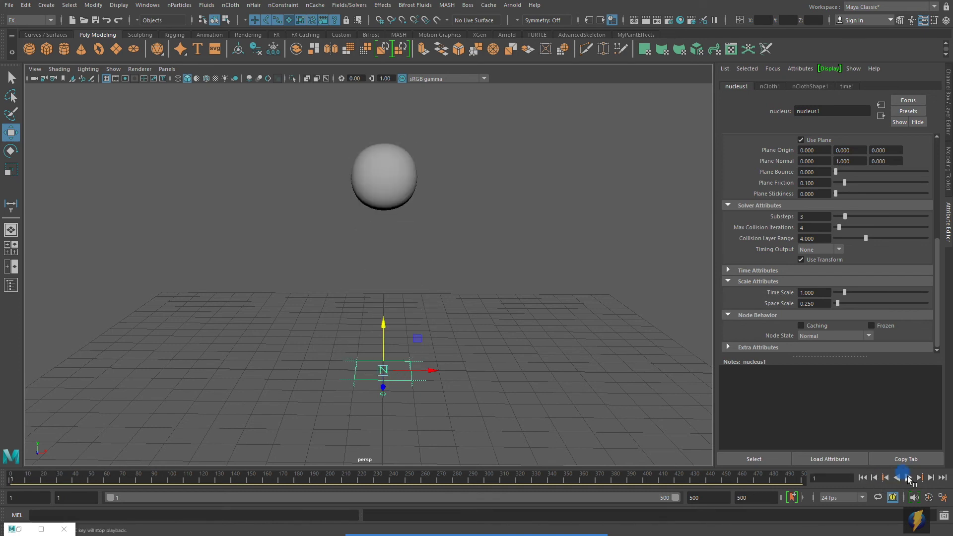
Replay the ball's fall three more times from the first frame to examine its speed at the reduced Space Scale.
{"action": "left_click", "coordinate": [908, 478]}
{"action": "left_click", "coordinate": [908, 478]}
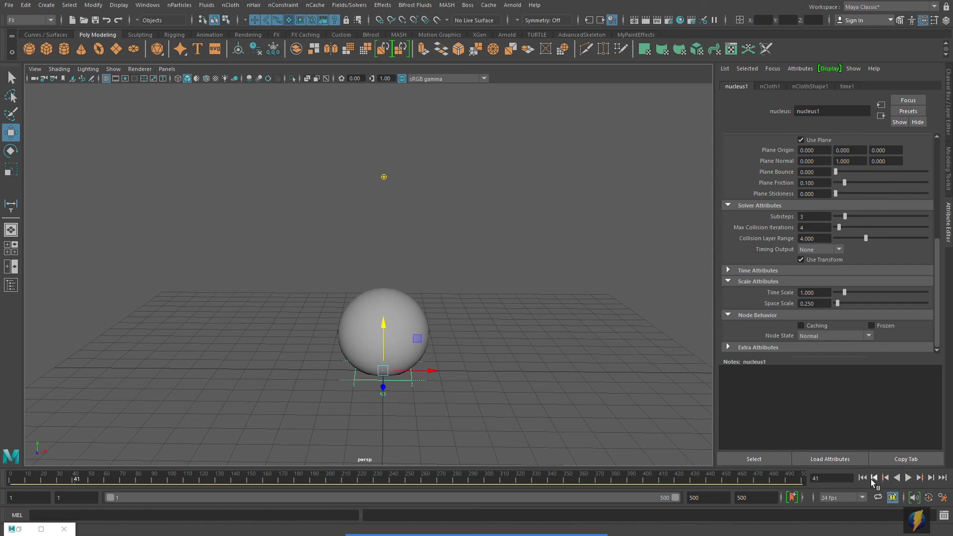
{"action": "left_click", "coordinate": [863, 478]}
{"action": "left_click", "coordinate": [908, 478]}
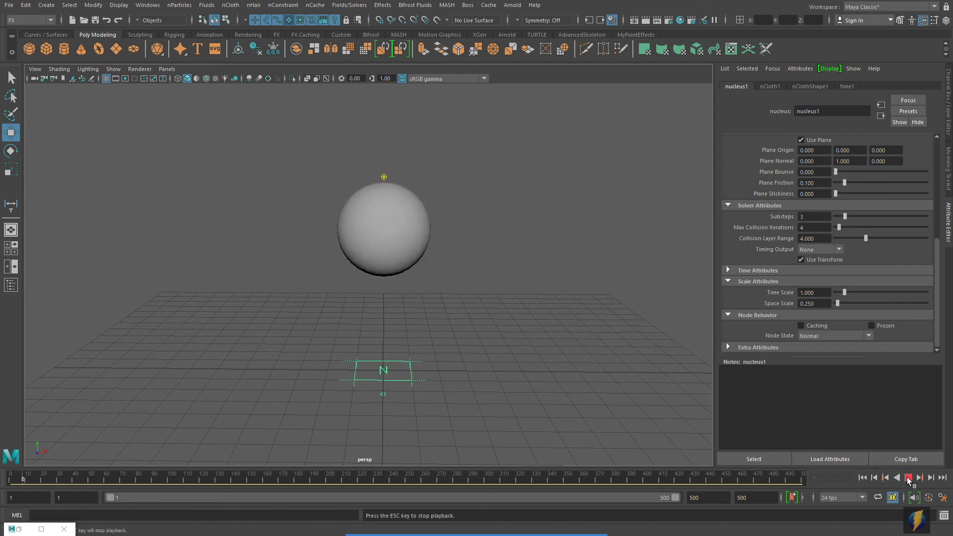
{"action": "left_click", "coordinate": [908, 478]}
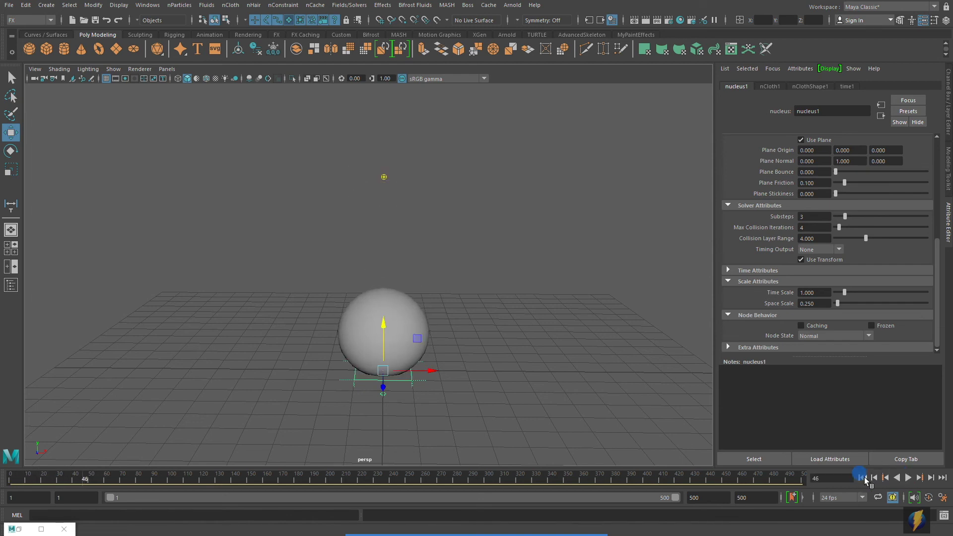
{"action": "key", "text": "alt+shift+v"}
{"action": "left_click", "coordinate": [909, 478]}
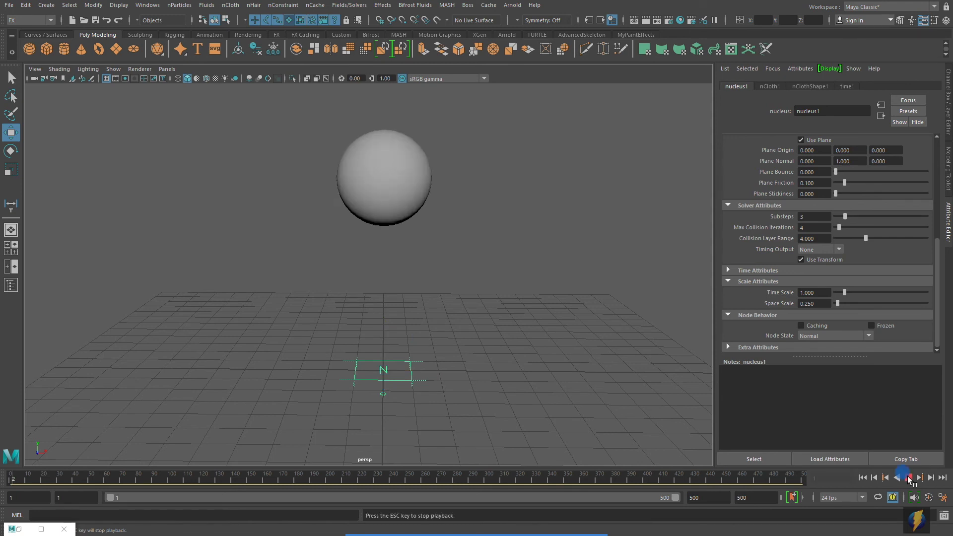
{"action": "left_click", "coordinate": [908, 478]}
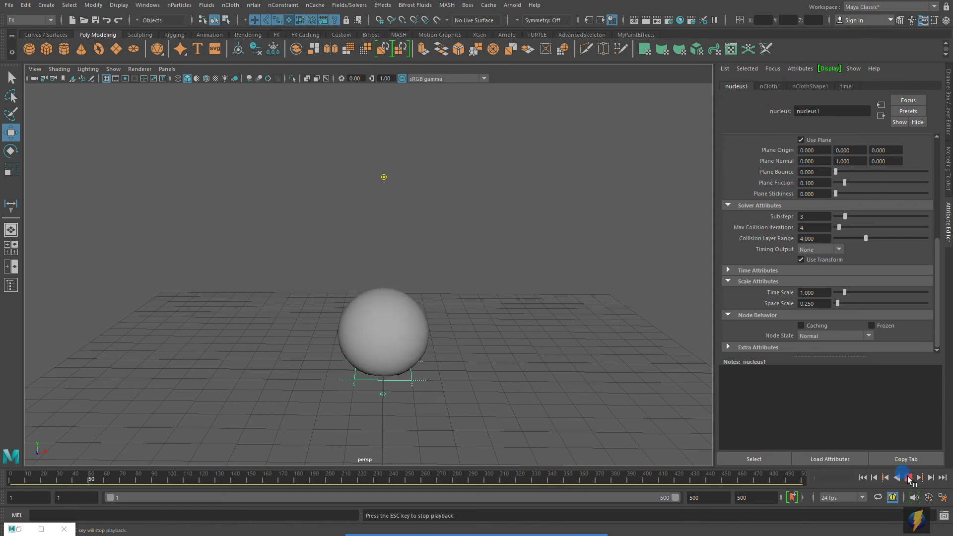
{"action": "left_click", "coordinate": [862, 477]}
Set the nucleus Space Scale to 1, play the ball simulation, and rewind to the first frame.
{"action": "left_click", "coordinate": [819, 304]}
{"action": "key", "text": "Return"}
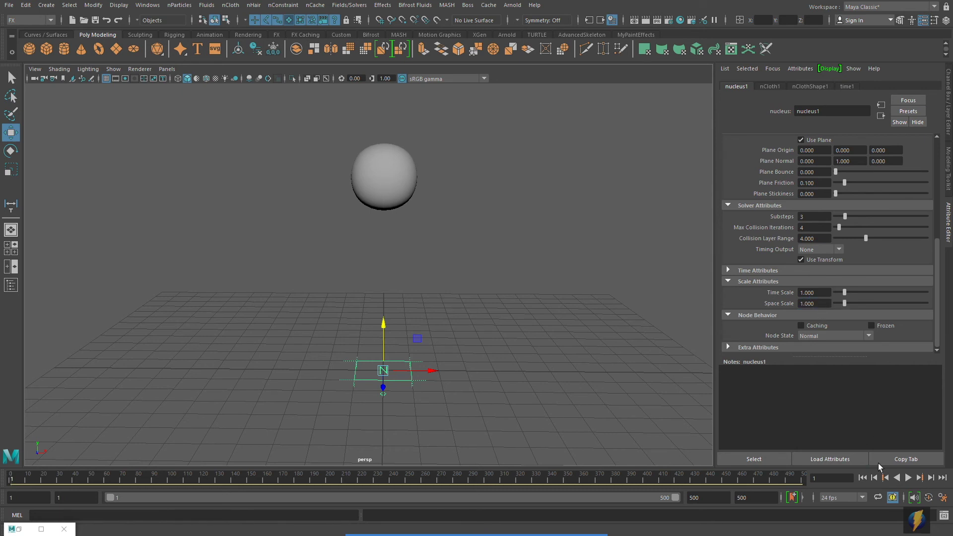
{"action": "left_click", "coordinate": [907, 478]}
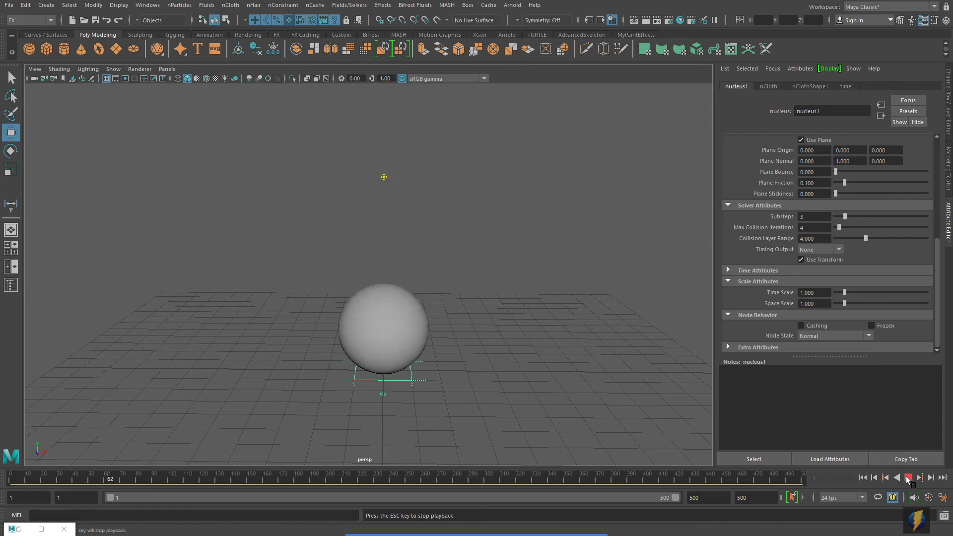
{"action": "left_click", "coordinate": [907, 478]}
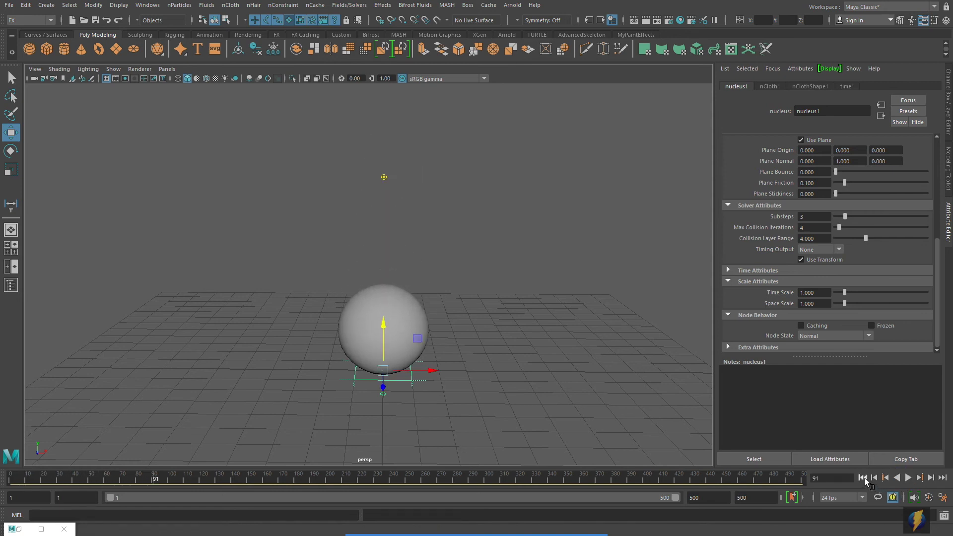
{"action": "left_click", "coordinate": [862, 477]}
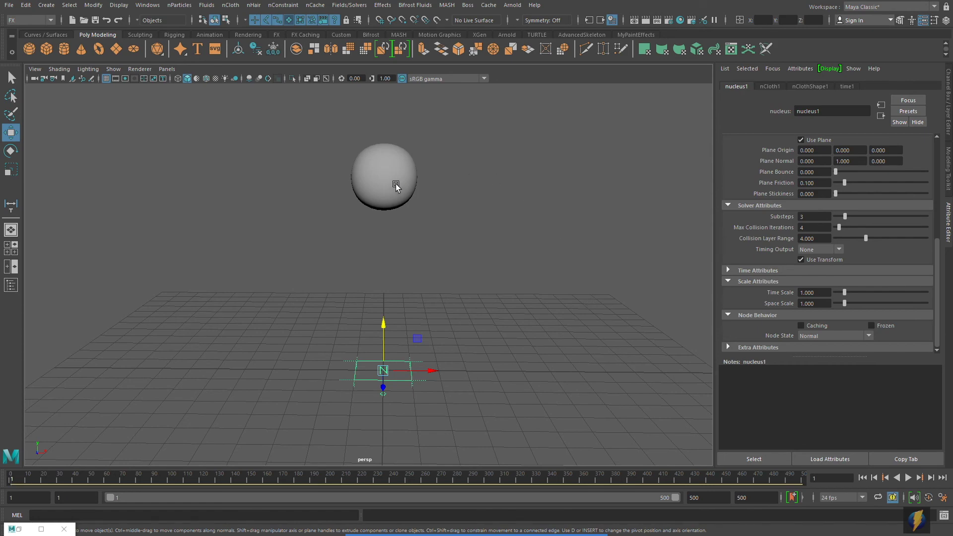
Replace the ball's nCloth settings with the solidRubber preset, play the simulation, and rewind to the first frame.
{"action": "left_click", "coordinate": [396, 185]}
{"action": "right_click_drag", "start_coordinate": [570, 227], "coordinate": [531, 227], "text": "alt"}
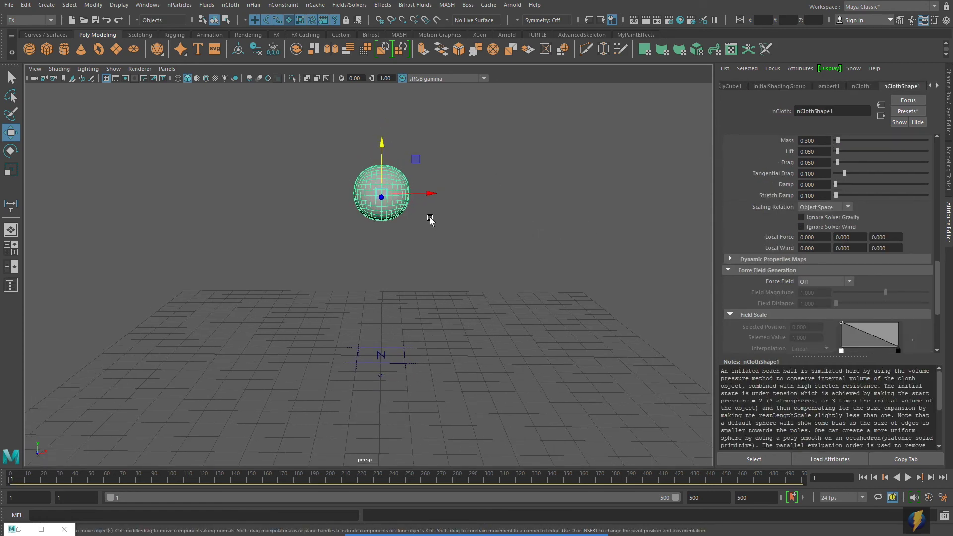
{"action": "left_click", "coordinate": [906, 112]}
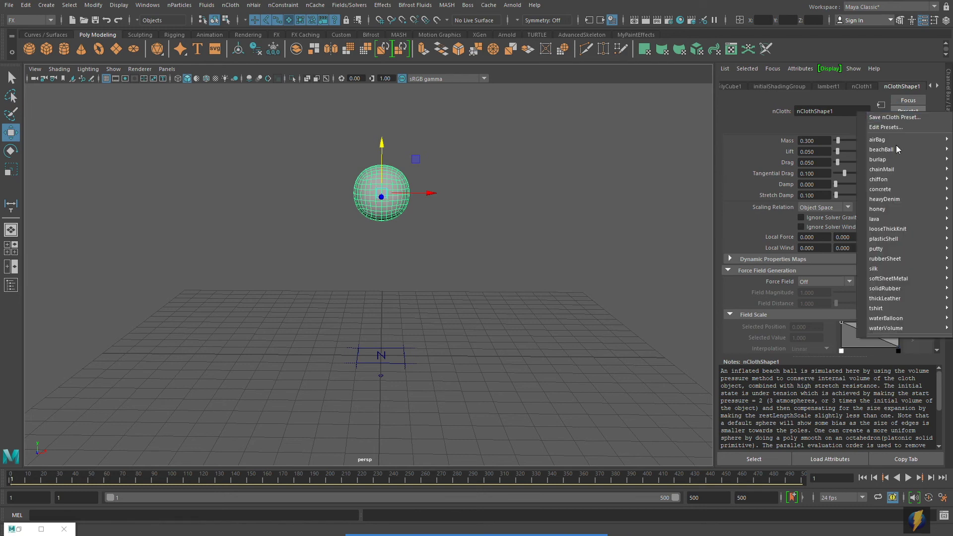
{"action": "mouse_move", "coordinate": [890, 281]}
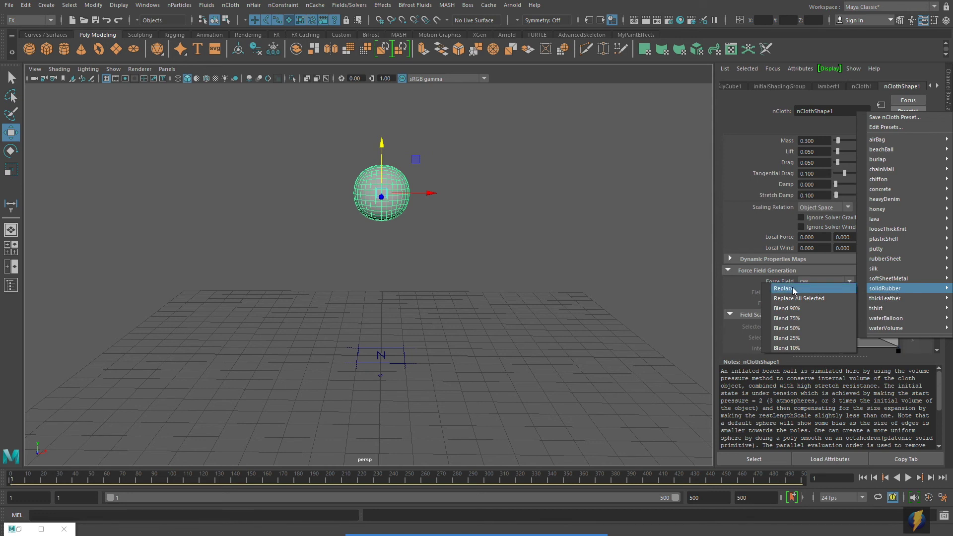
{"action": "left_click", "coordinate": [794, 289]}
{"action": "middle_click_drag", "start_coordinate": [446, 226], "coordinate": [457, 214], "text": "alt"}
{"action": "left_click", "coordinate": [908, 478]}
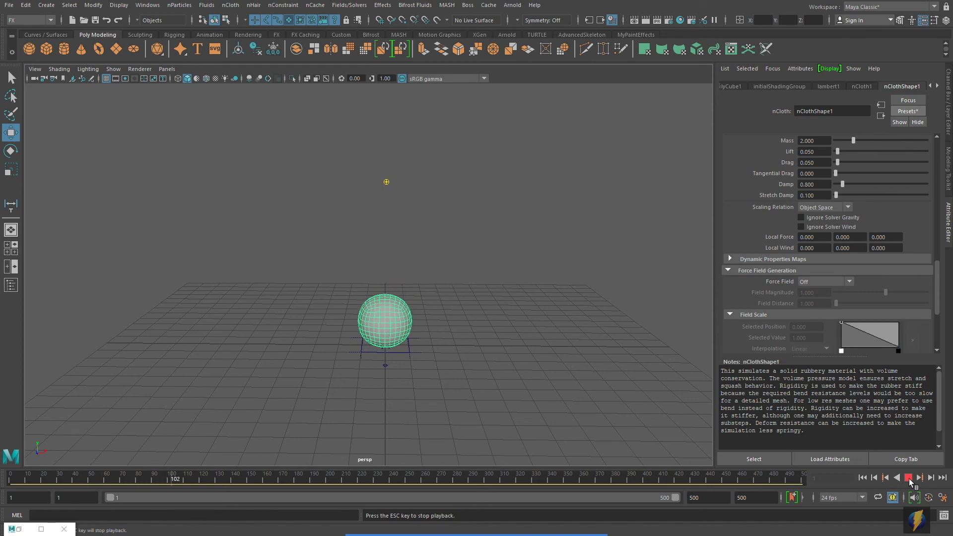
{"action": "left_click", "coordinate": [909, 479]}
{"action": "left_click", "coordinate": [863, 478]}
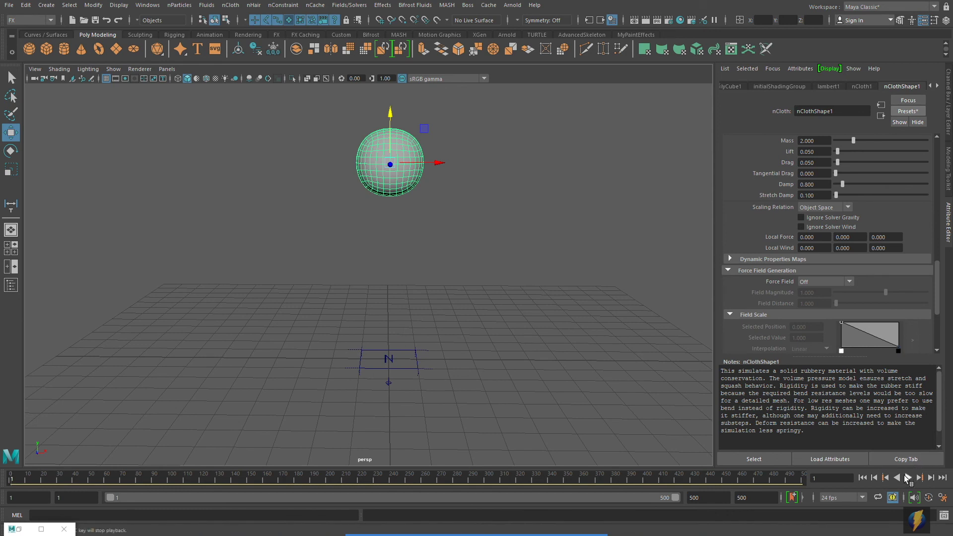
Replay the solidRubber ball's fall twice from the start to examine its bounce, rewinding to the first frame.
{"action": "left_click", "coordinate": [908, 478]}
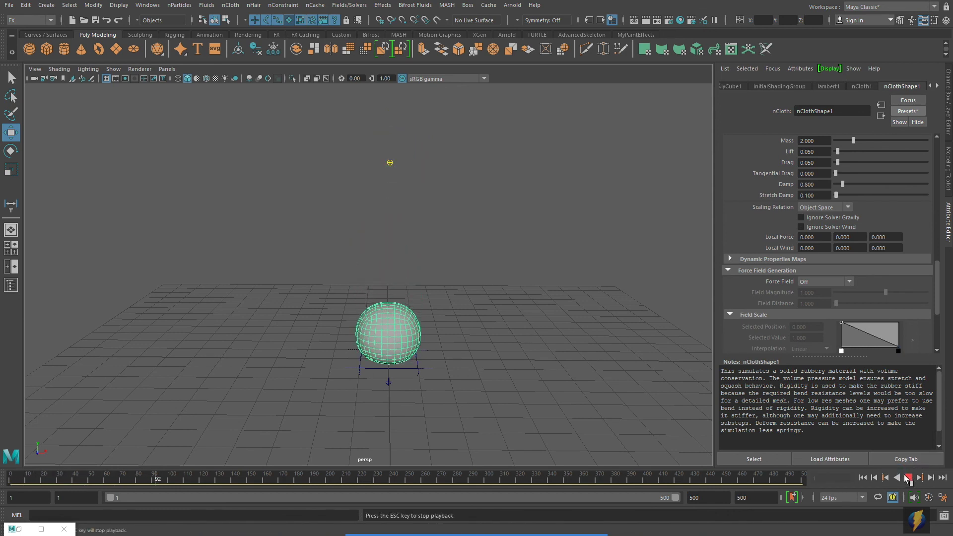
{"action": "left_click", "coordinate": [907, 478]}
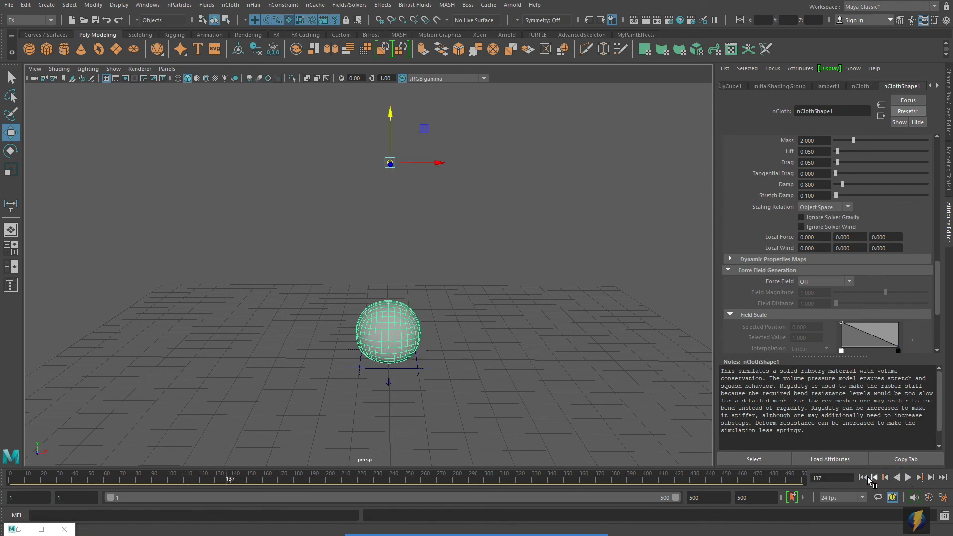
{"action": "left_click", "coordinate": [873, 478]}
{"action": "left_click", "coordinate": [908, 478]}
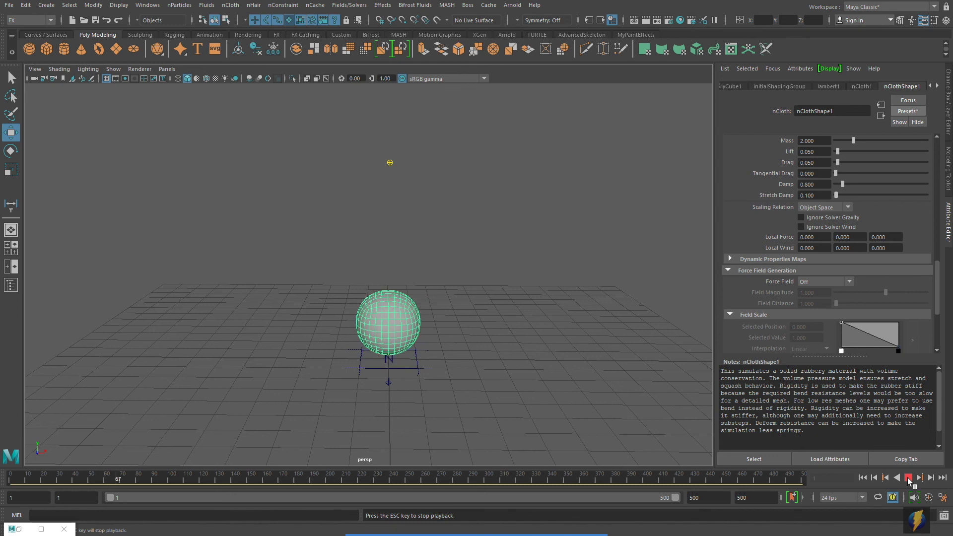
{"action": "left_click", "coordinate": [908, 478]}
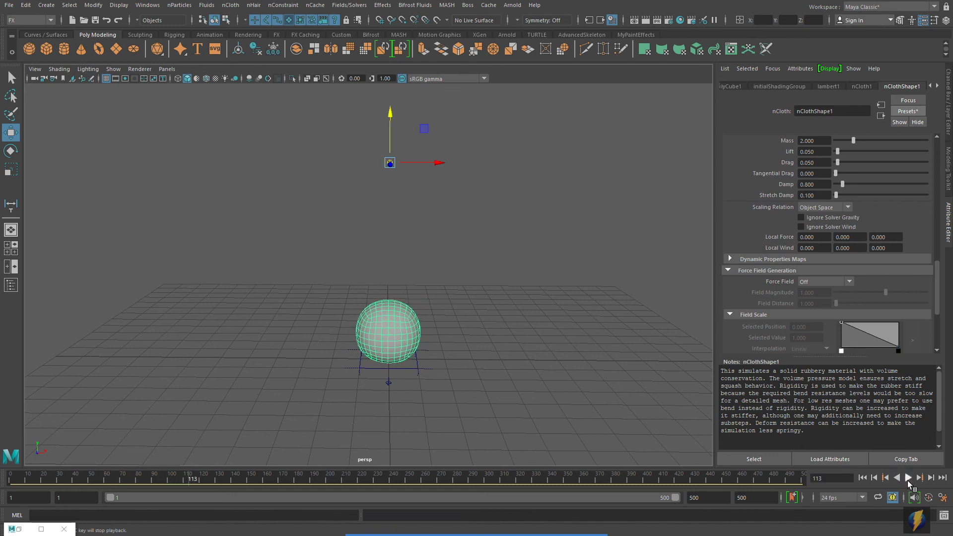
{"action": "left_click", "coordinate": [863, 478]}
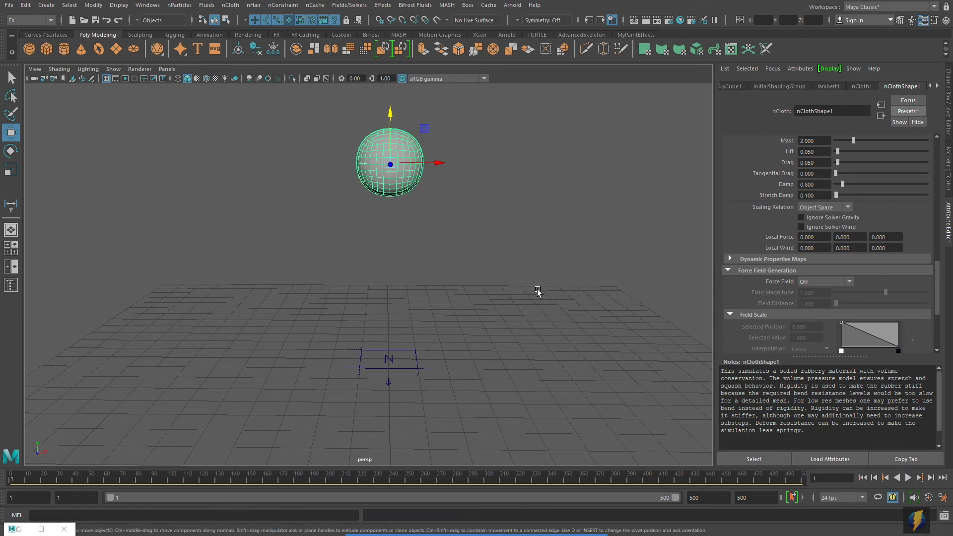
{"action": "middle_click_drag", "start_coordinate": [537, 289], "coordinate": [543, 297], "text": "alt"}
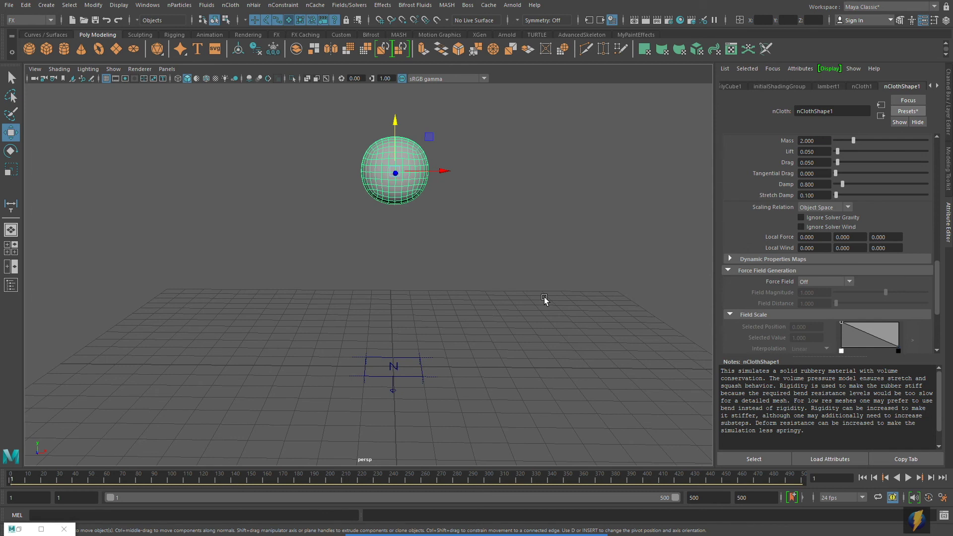
Replace the ball's nCloth settings with the concrete preset, play the simulation, and rewind to the first frame.
{"action": "left_click", "coordinate": [910, 112]}
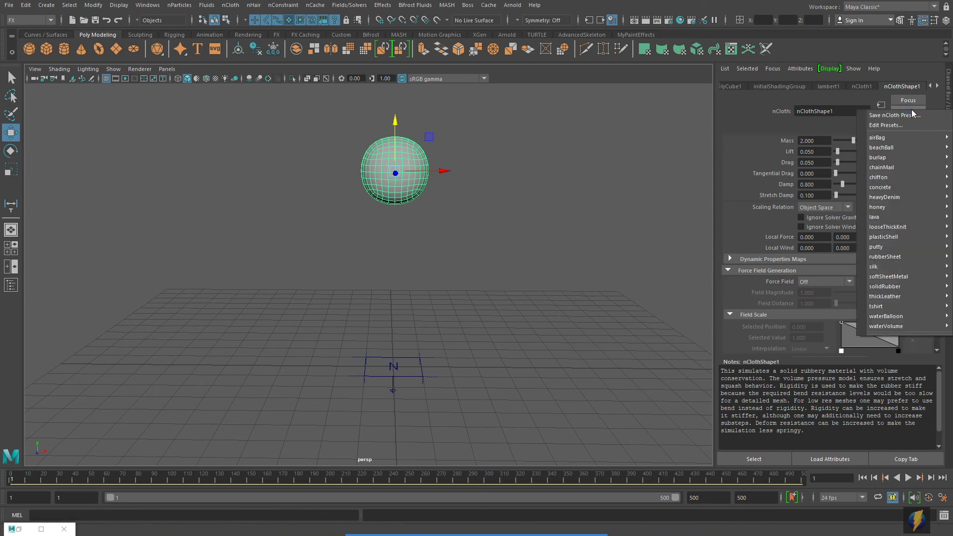
{"action": "mouse_move", "coordinate": [910, 187]}
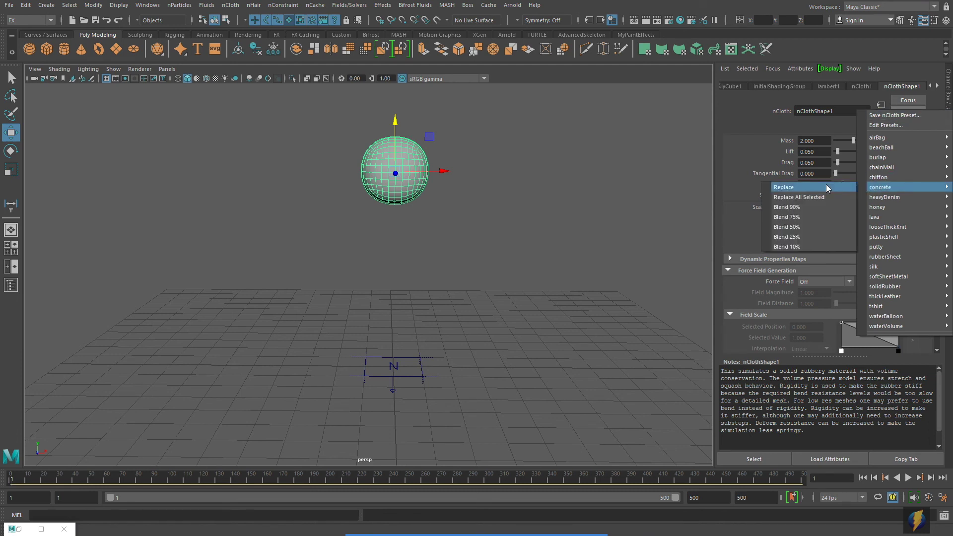
{"action": "left_click", "coordinate": [813, 188]}
{"action": "left_click", "coordinate": [908, 477]}
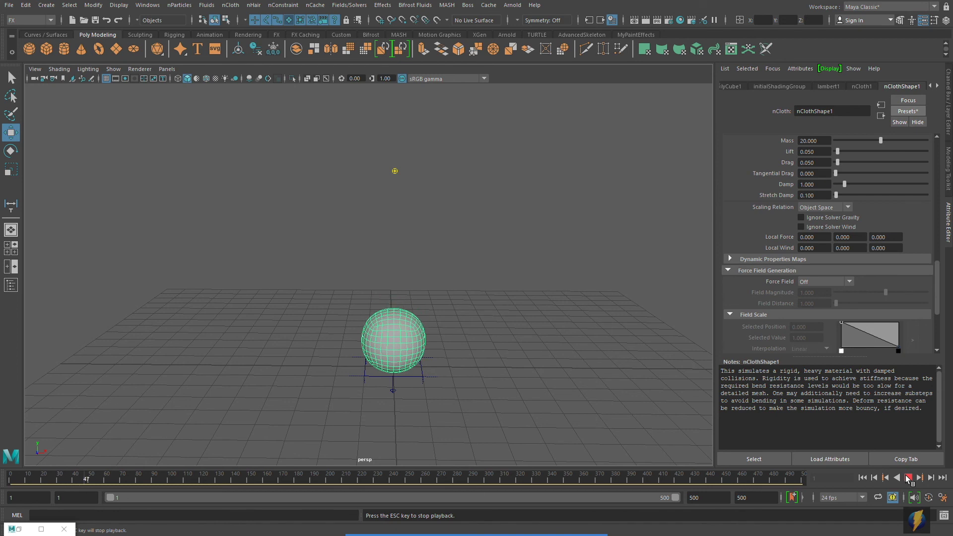
{"action": "left_click", "coordinate": [909, 477]}
{"action": "left_click", "coordinate": [862, 477]}
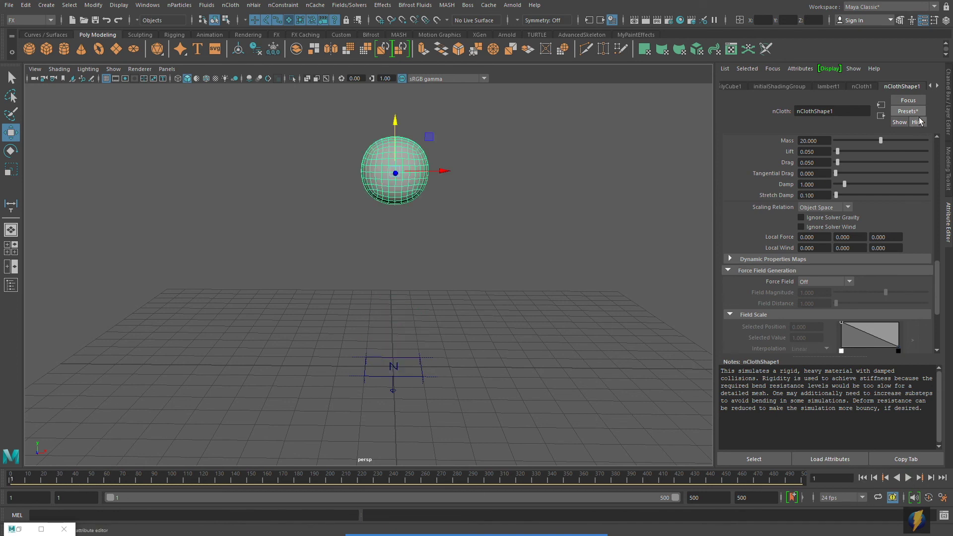
Replace the ball's nCloth settings with the heavyDenim preset, play the simulation twice, and rewind to the first frame.
{"action": "left_click", "coordinate": [912, 111]}
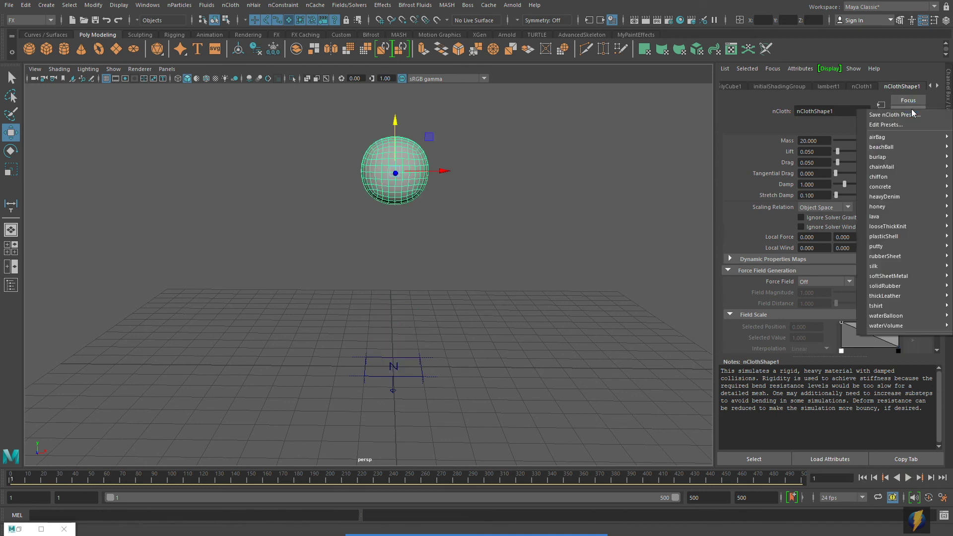
{"action": "mouse_move", "coordinate": [903, 195]}
{"action": "left_click", "coordinate": [812, 195]}
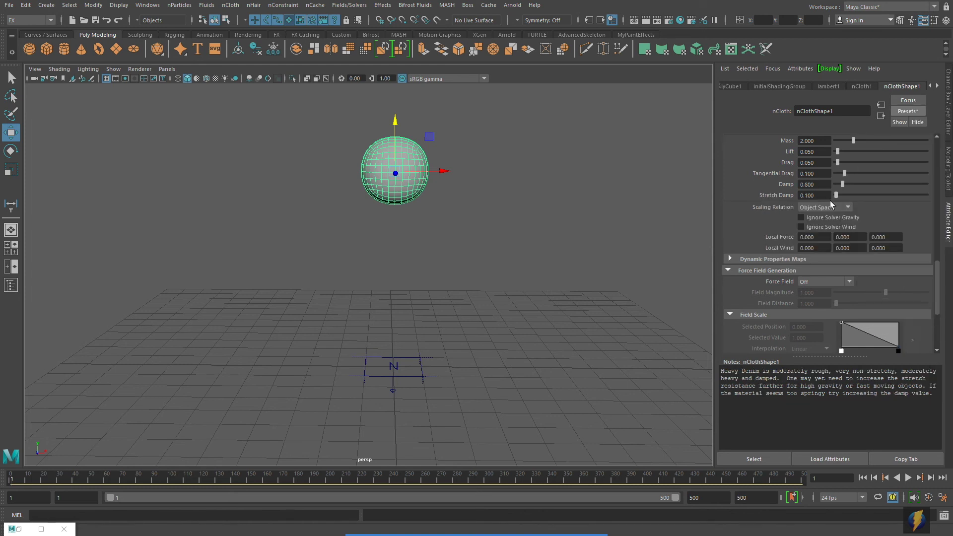
{"action": "left_click", "coordinate": [908, 477]}
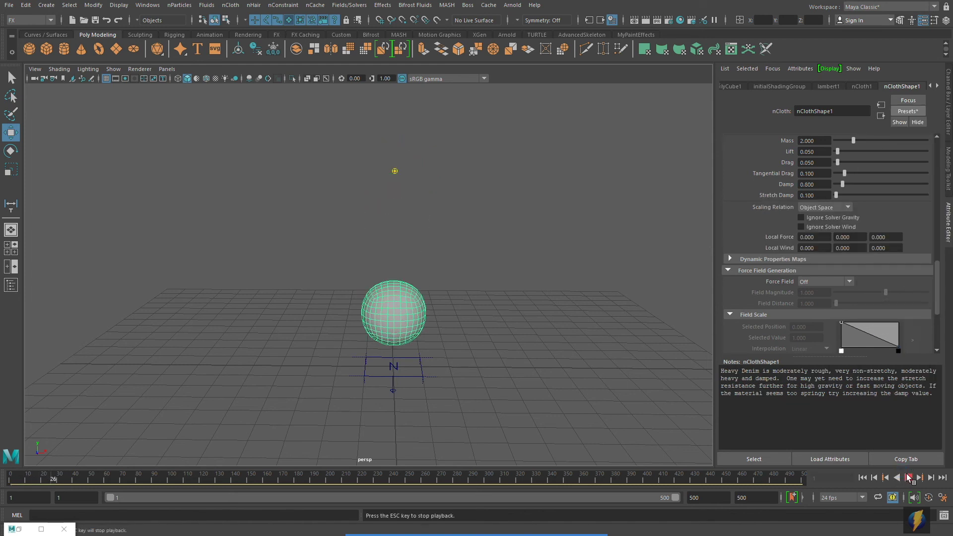
{"action": "left_click", "coordinate": [908, 477]}
{"action": "left_click", "coordinate": [862, 477]}
{"action": "left_click", "coordinate": [908, 477]}
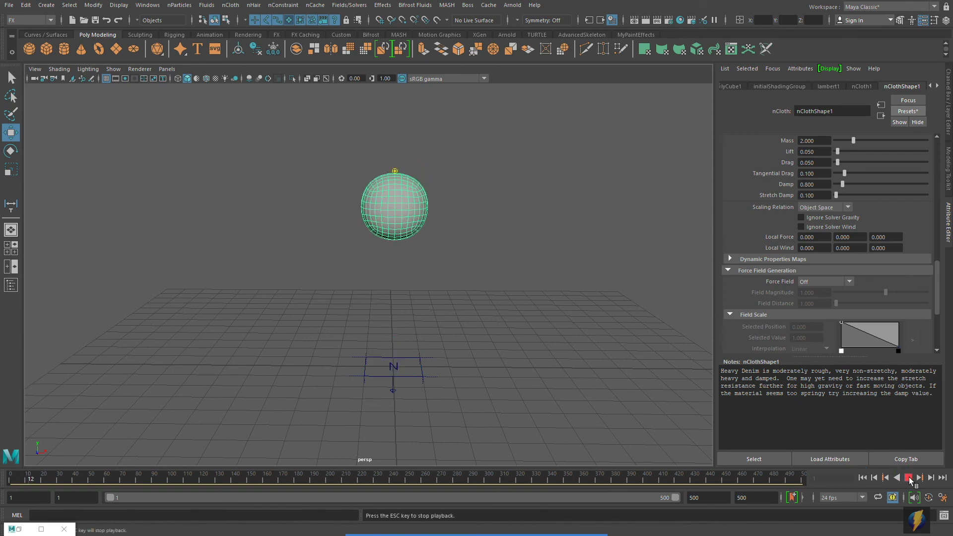
{"action": "left_click", "coordinate": [908, 477]}
{"action": "left_click", "coordinate": [862, 477]}
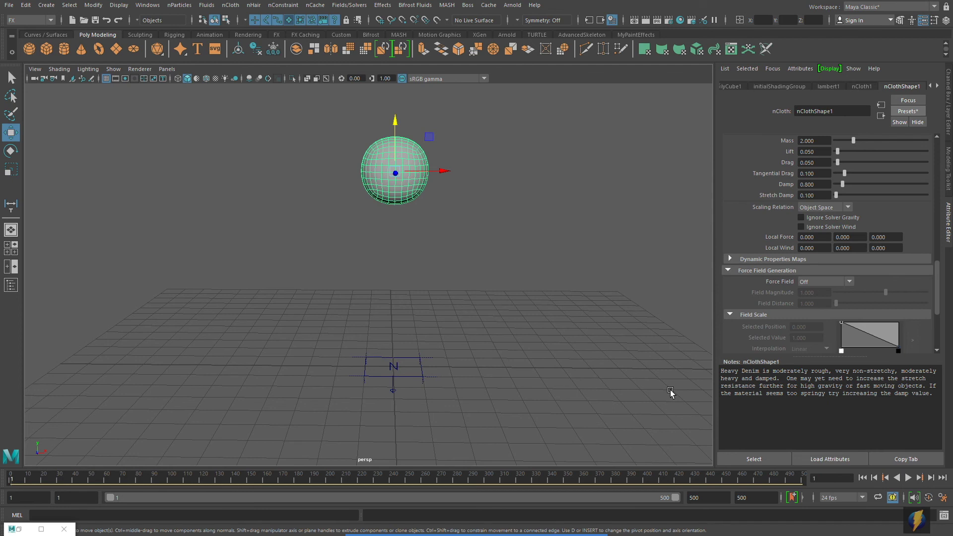
Replace the ball's nCloth settings with the honey preset, play the simulation, and rewind to the first frame.
{"action": "left_click", "coordinate": [909, 112]}
{"action": "mouse_move", "coordinate": [888, 210]}
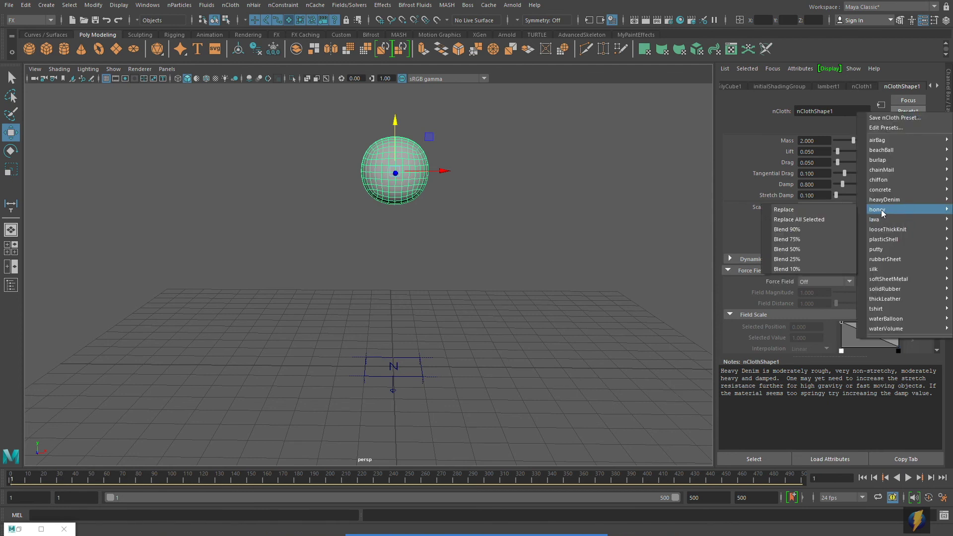
{"action": "left_click", "coordinate": [811, 209]}
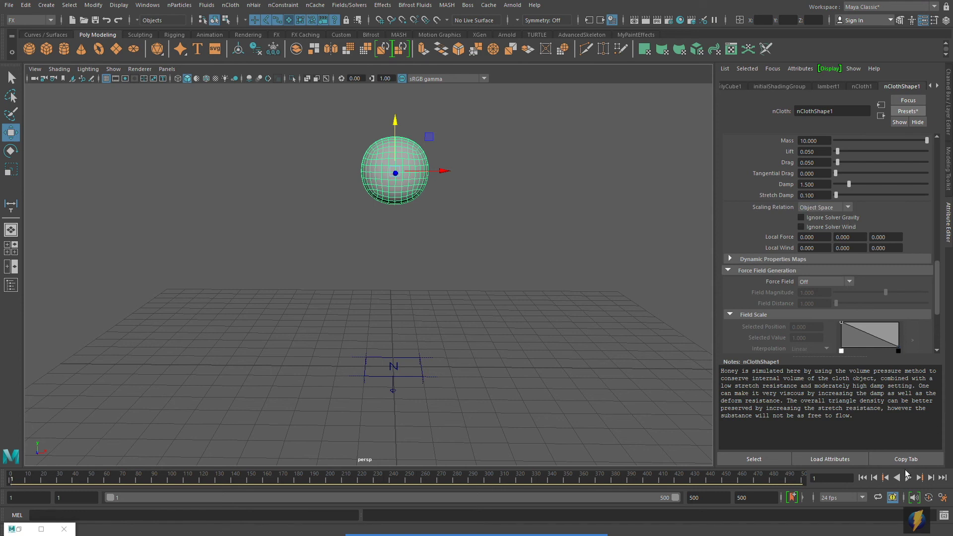
{"action": "left_click", "coordinate": [907, 478]}
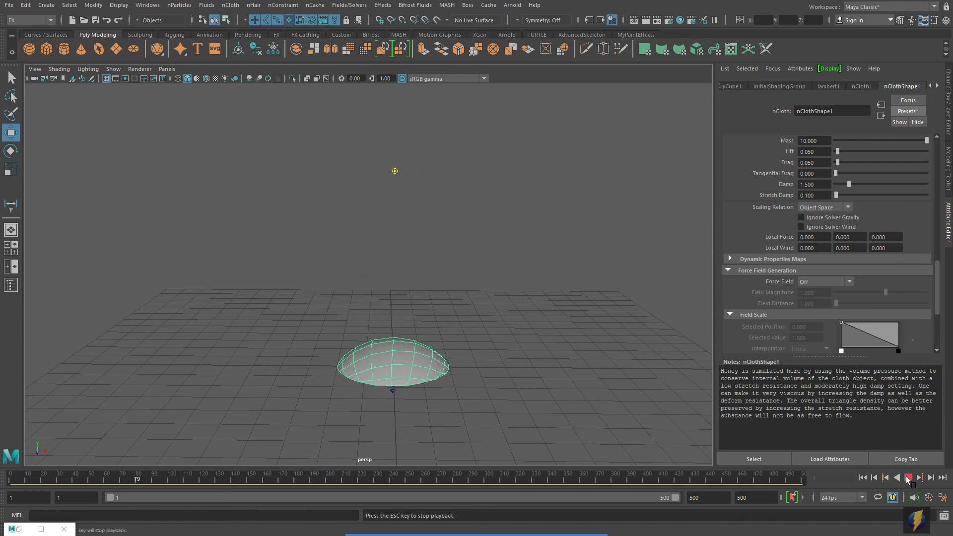
{"action": "left_click", "coordinate": [908, 477]}
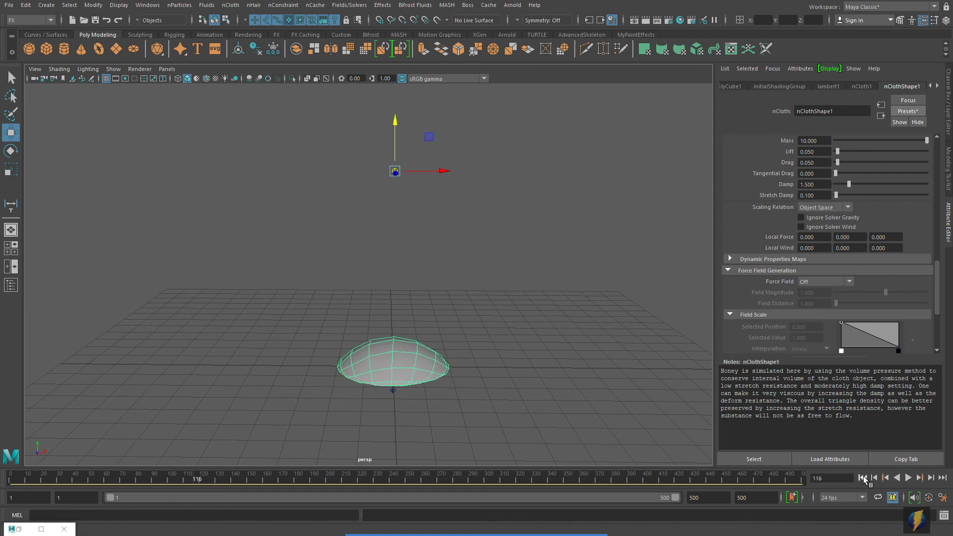
{"action": "left_click", "coordinate": [862, 478]}
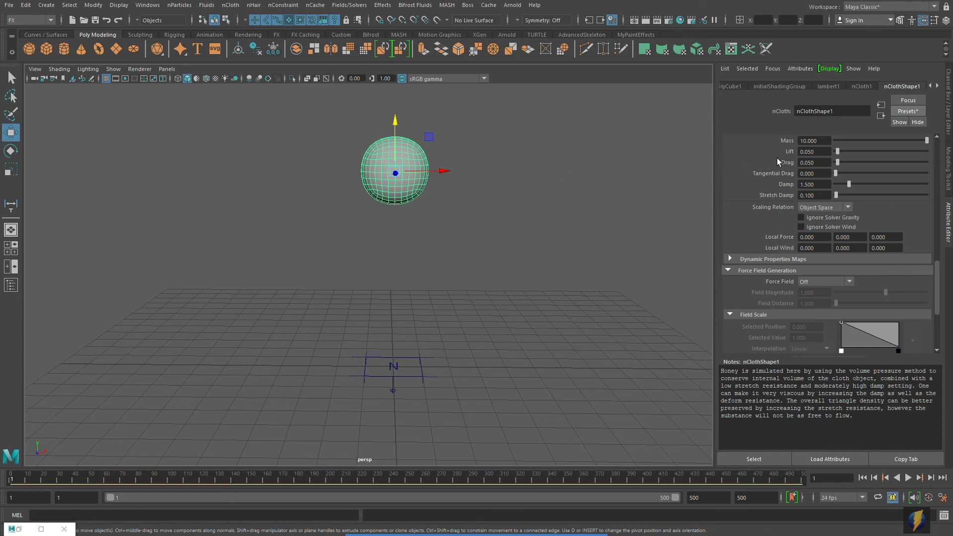
Blend the waterBalloon preset at 50% into the ball's honey settings, play the simulation, and rewind to the first frame.
{"action": "left_click", "coordinate": [908, 111]}
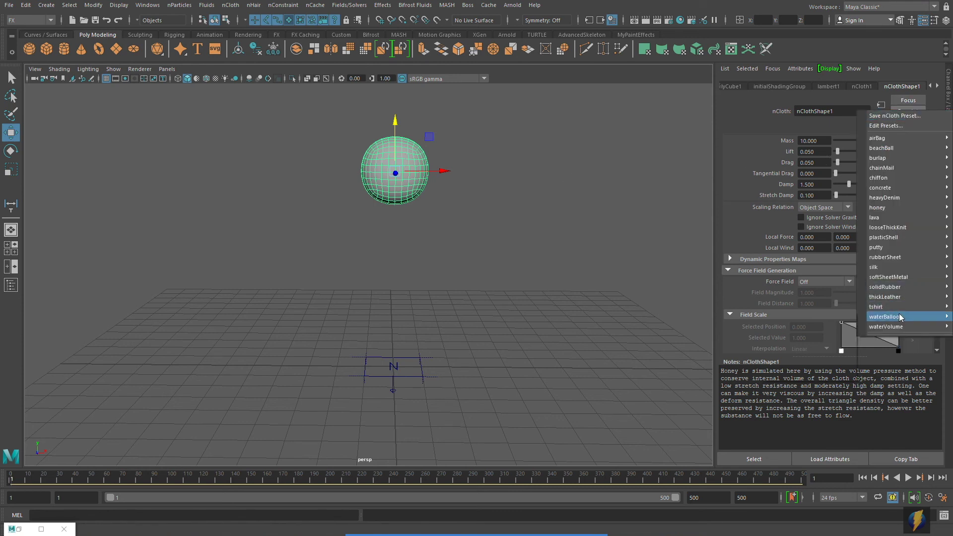
{"action": "mouse_move", "coordinate": [888, 316]}
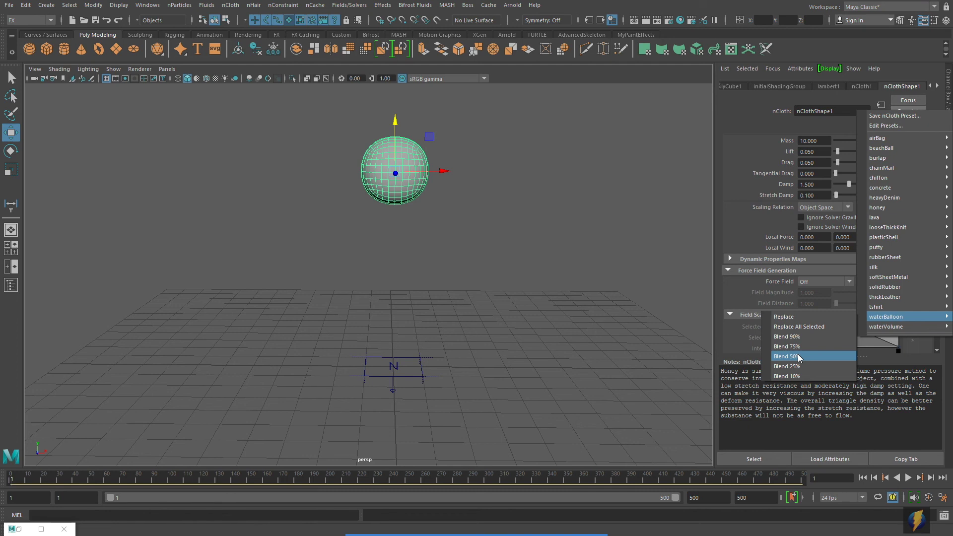
{"action": "left_click", "coordinate": [787, 357]}
{"action": "left_click", "coordinate": [909, 478]}
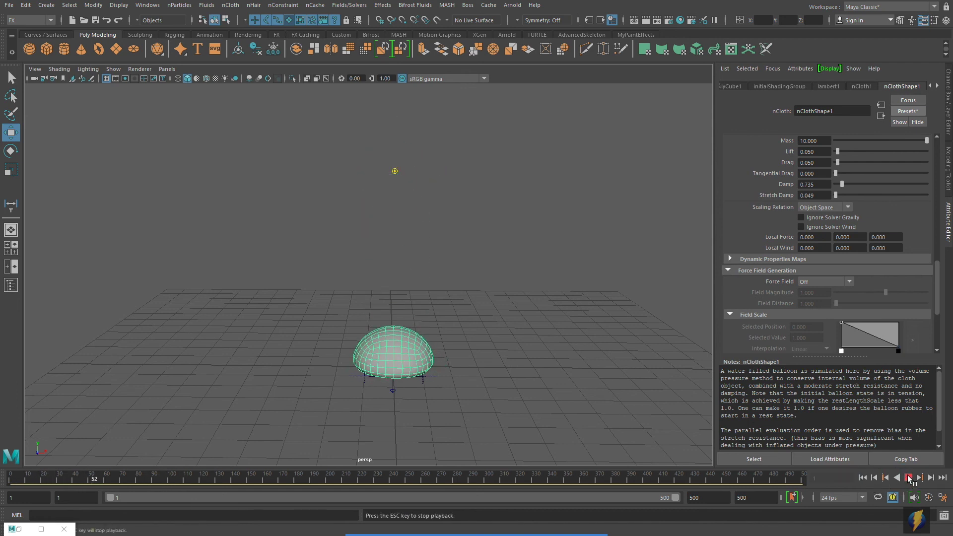
{"action": "left_click", "coordinate": [909, 478]}
{"action": "left_click", "coordinate": [862, 477]}
Raise the ball higher above the grid and place a new polygon cube in the air directly beneath it.
{"action": "right_click_drag", "start_coordinate": [535, 327], "coordinate": [382, 221], "text": "alt"}
{"action": "left_click_drag", "start_coordinate": [366, 207], "coordinate": [341, 113]}
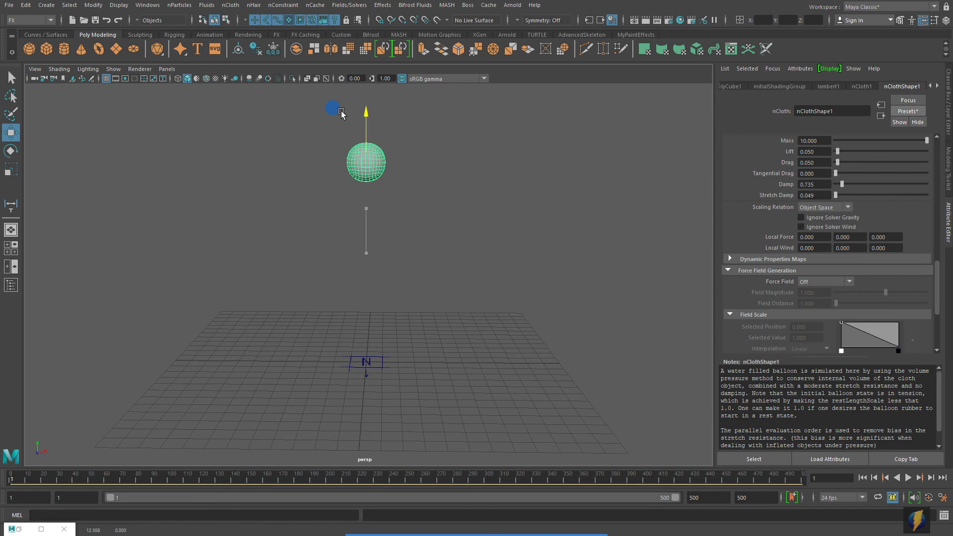
{"action": "left_click", "coordinate": [46, 48]}
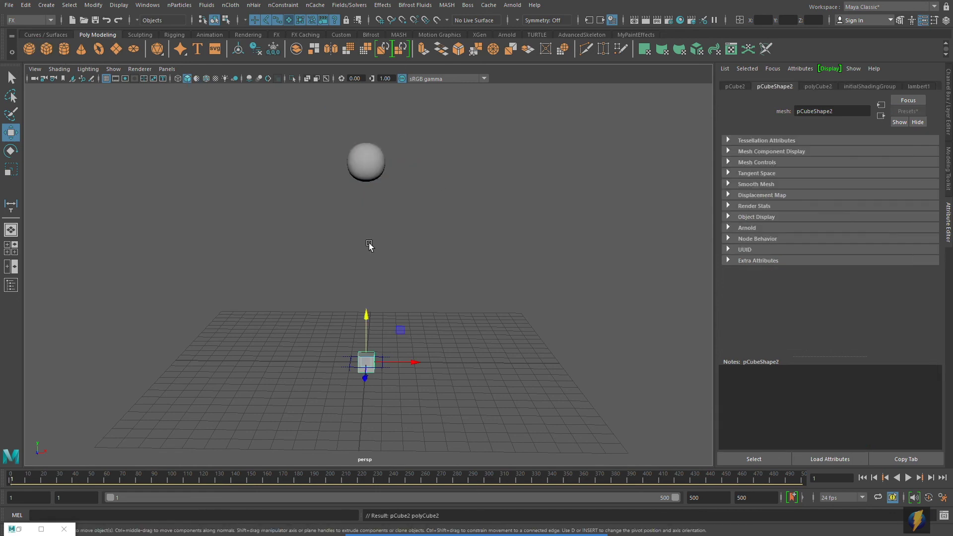
{"action": "left_click_drag", "start_coordinate": [369, 323], "coordinate": [368, 214]}
Scale the cube along its Z and X axes into a wide, flat block under the ball.
{"action": "left_click", "coordinate": [9, 170]}
{"action": "left_click_drag", "start_coordinate": [428, 264], "coordinate": [487, 303], "text": "alt"}
{"action": "left_click_drag", "start_coordinate": [350, 259], "coordinate": [423, 308]}
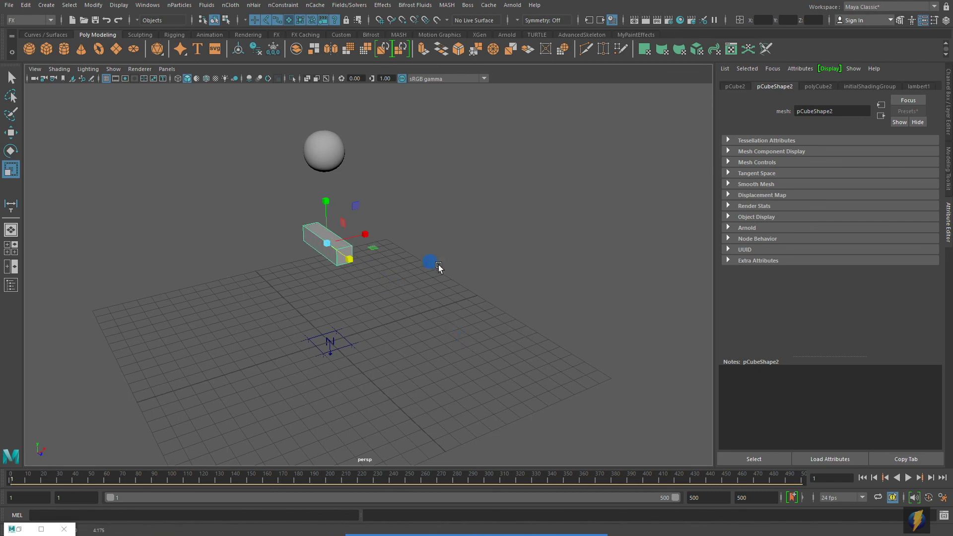
{"action": "left_click_drag", "start_coordinate": [372, 238], "coordinate": [511, 262]}
{"action": "right_click_drag", "start_coordinate": [314, 289], "coordinate": [428, 297], "text": "alt"}
{"action": "middle_click_drag", "start_coordinate": [427, 297], "coordinate": [425, 318], "text": "alt"}
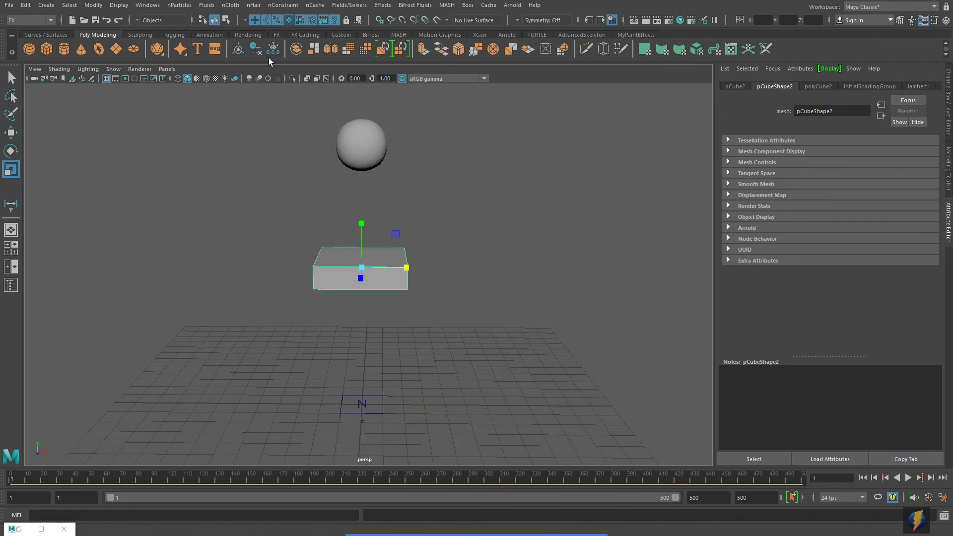
Make the block a passive collider and rotate it about its Z axis so it slopes down toward positive X.
{"action": "left_click", "coordinate": [234, 6]}
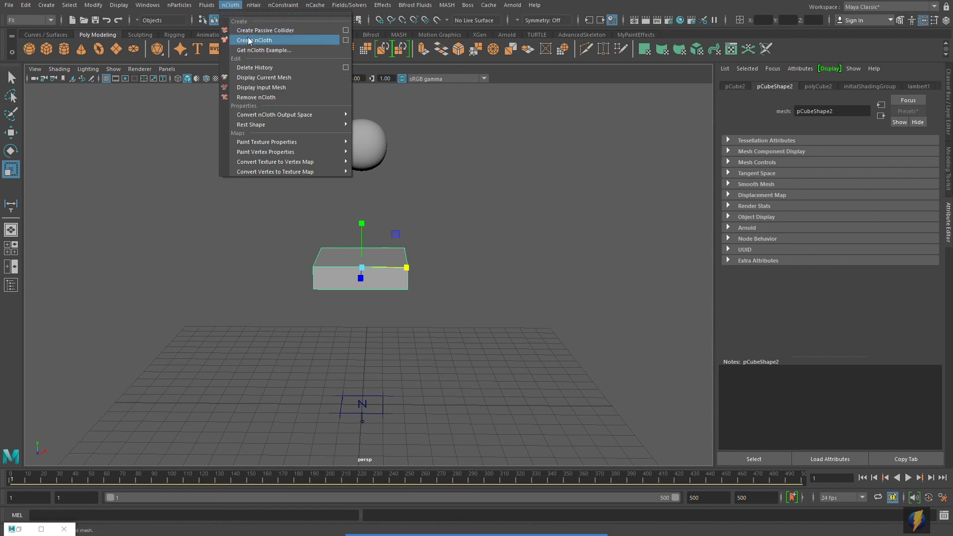
{"action": "left_click", "coordinate": [267, 31]}
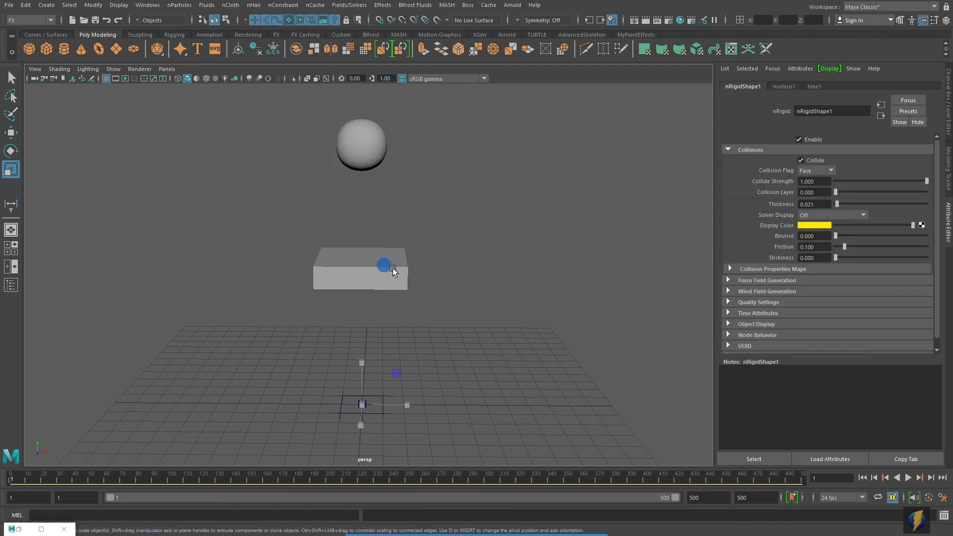
{"action": "left_click", "coordinate": [393, 270]}
{"action": "key", "text": "e"}
{"action": "left_click_drag", "start_coordinate": [387, 237], "coordinate": [404, 247]}
{"action": "middle_click_drag", "start_coordinate": [455, 243], "coordinate": [389, 224], "text": "alt"}
{"action": "right_click_drag", "start_coordinate": [472, 227], "coordinate": [451, 231], "text": "alt"}
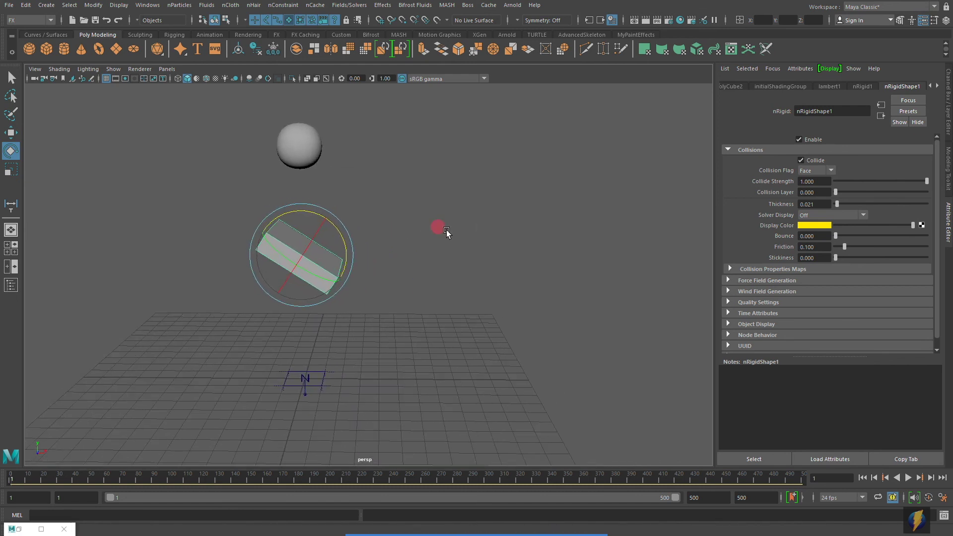
Play the simulation of the ball falling onto the tilted block several times, rewinding to the first frame.
{"action": "left_click", "coordinate": [908, 478]}
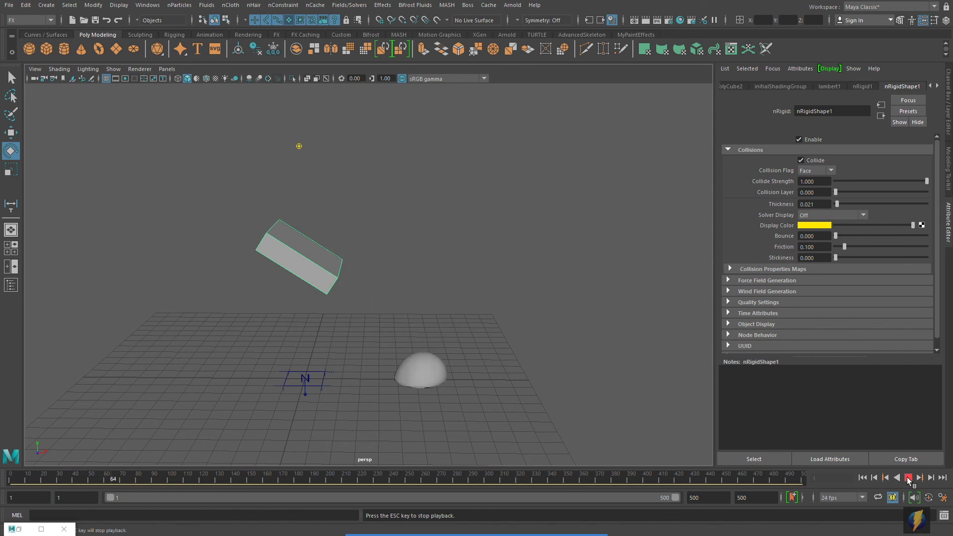
{"action": "left_click", "coordinate": [908, 477]}
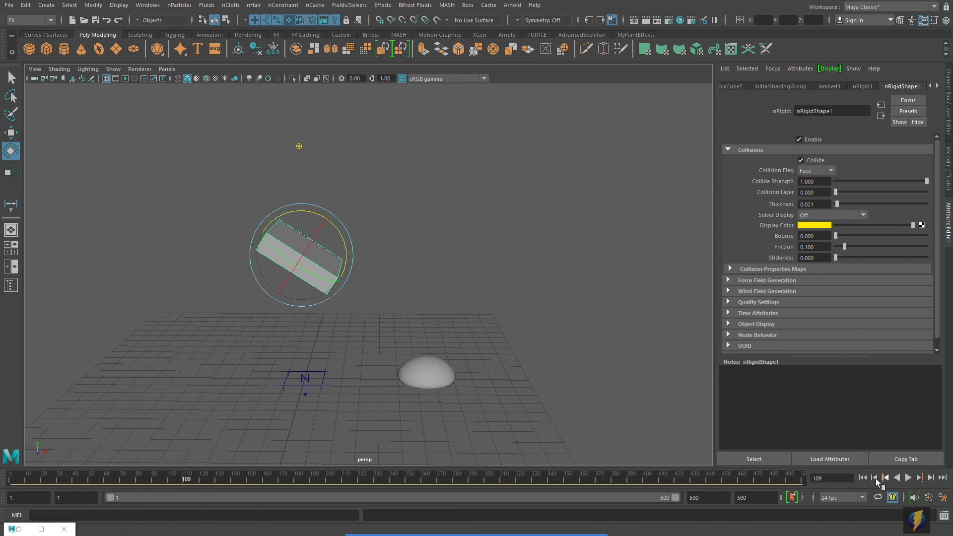
{"action": "left_click", "coordinate": [862, 477]}
{"action": "left_click", "coordinate": [908, 478]}
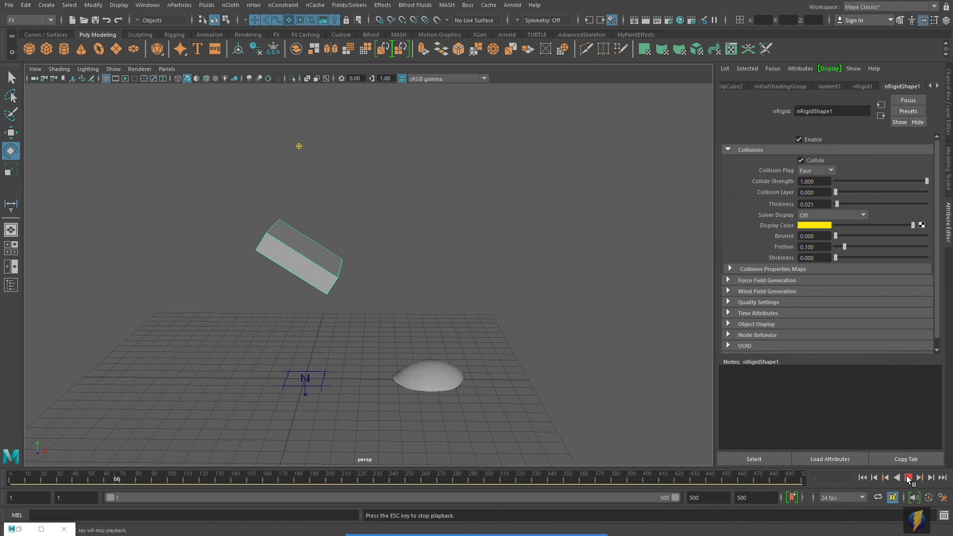
{"action": "left_click", "coordinate": [908, 478]}
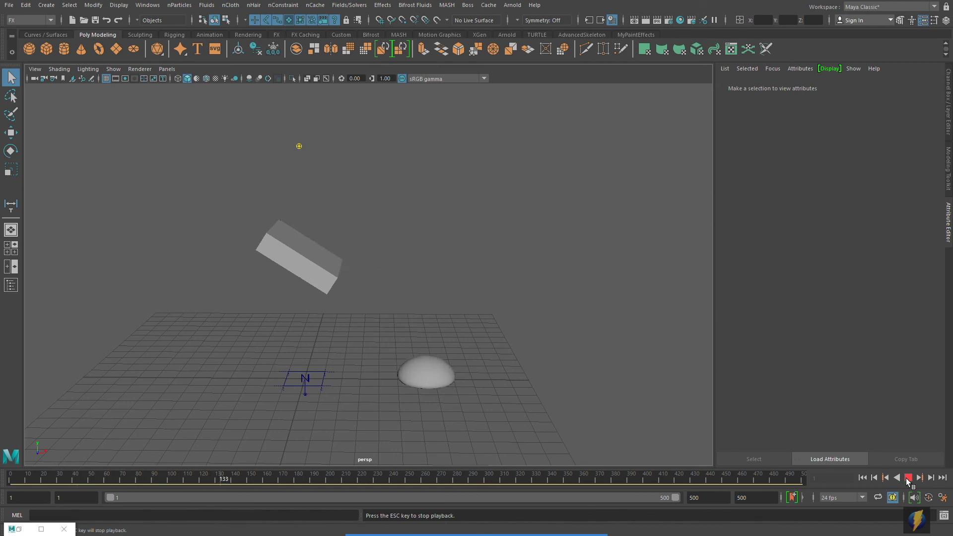
{"action": "left_click", "coordinate": [906, 477]}
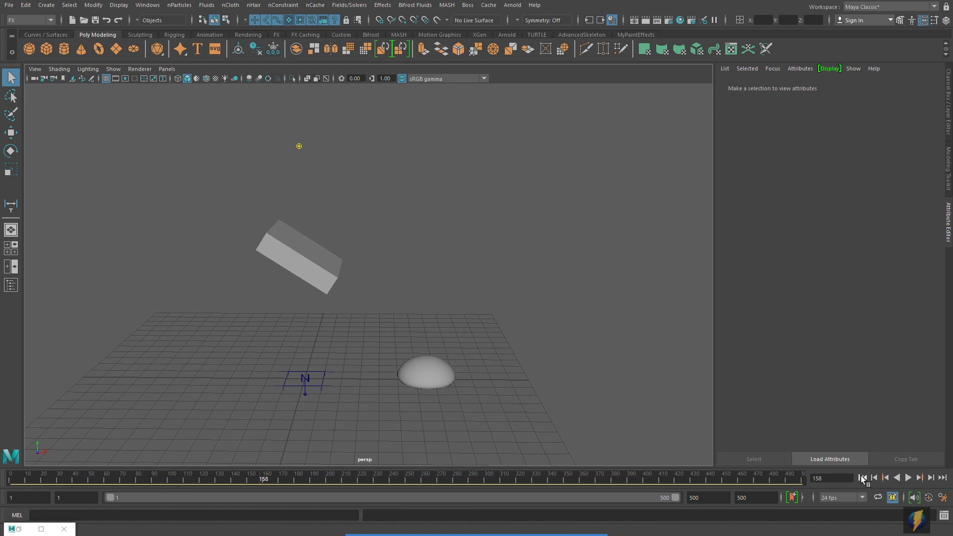
{"action": "left_click", "coordinate": [862, 478]}
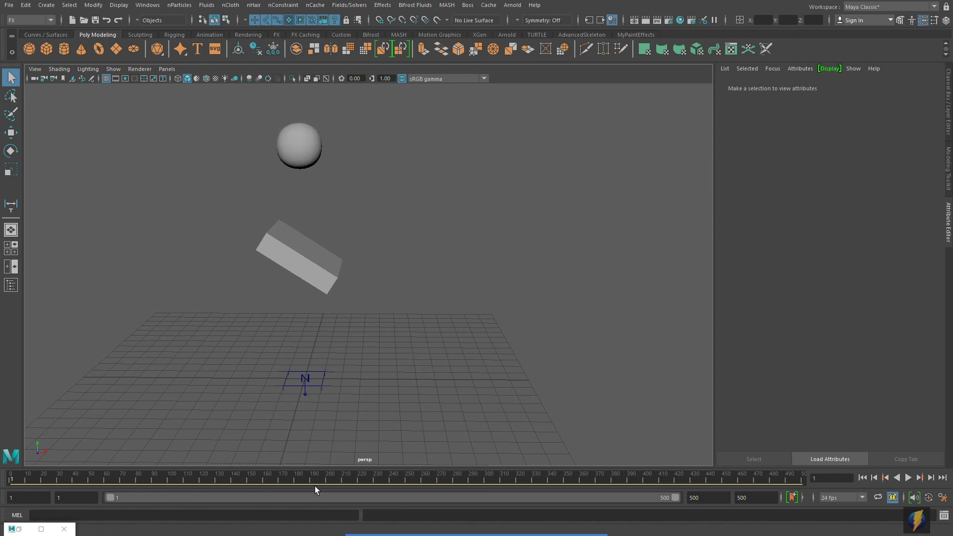
Try scrubbing the uncached simulation back and forth along the timeline, and return to the first frame.
{"action": "left_click_drag", "start_coordinate": [12, 477], "coordinate": [332, 487]}
{"action": "left_click_drag", "start_coordinate": [516, 474], "coordinate": [332, 485]}
{"action": "left_click_drag", "start_coordinate": [193, 480], "coordinate": [213, 486]}
{"action": "left_click", "coordinate": [862, 478]}
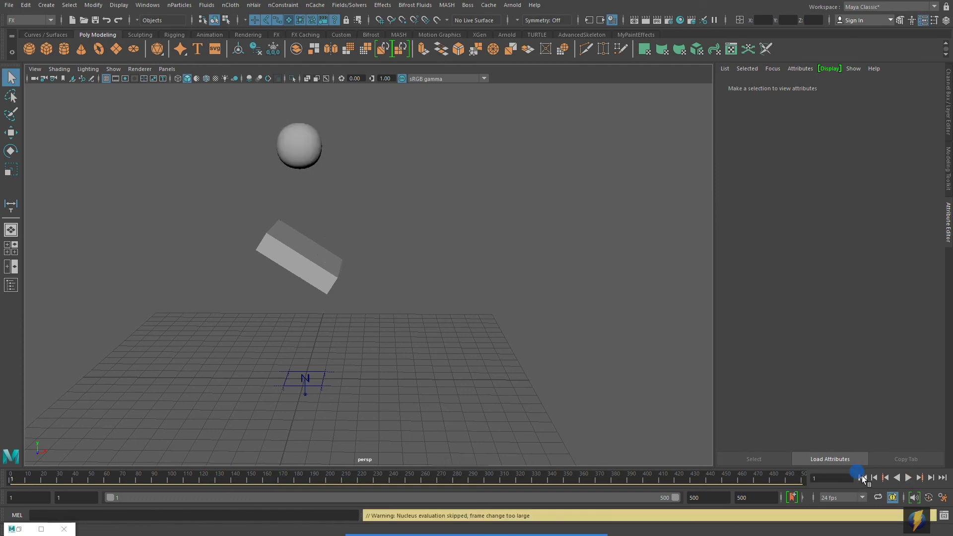
Play the uncached simulation again, review the Time Slider playback preferences, and rewind to the first frame.
{"action": "left_click", "coordinate": [907, 477]}
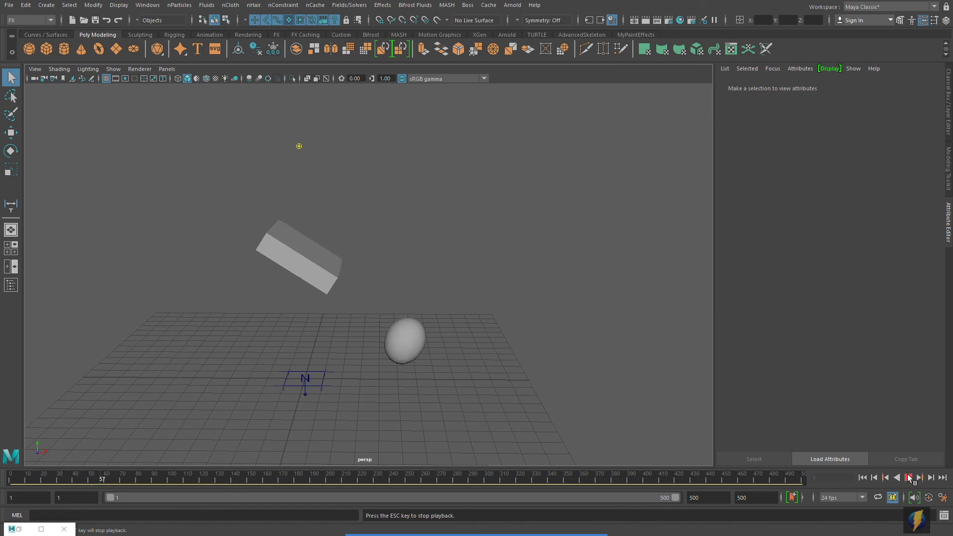
{"action": "left_click", "coordinate": [910, 478]}
{"action": "left_click", "coordinate": [942, 497]}
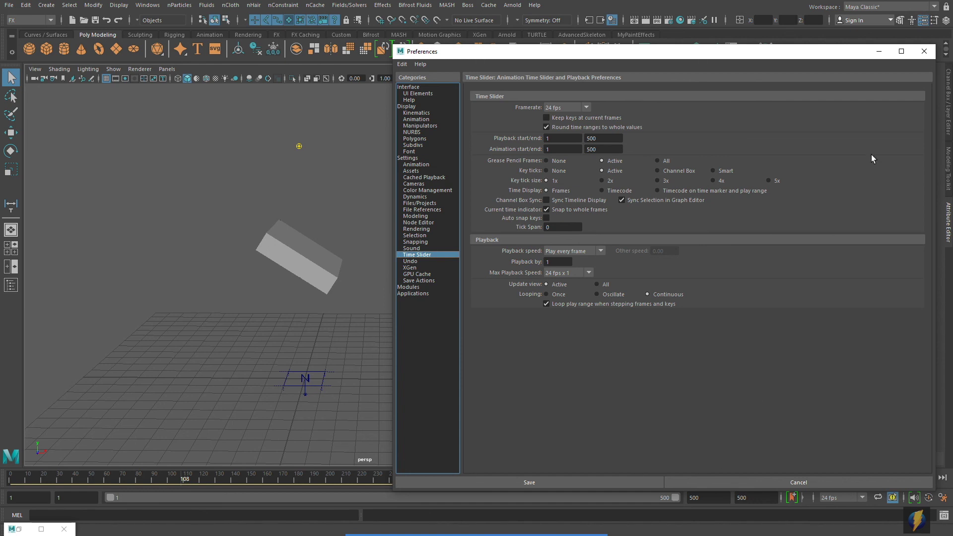
{"action": "left_click", "coordinate": [925, 52]}
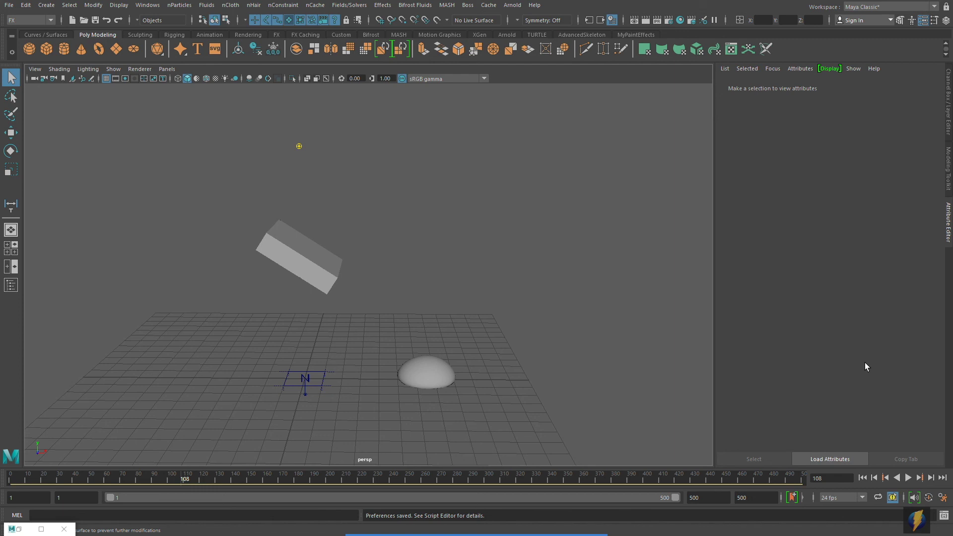
{"action": "left_click", "coordinate": [862, 478]}
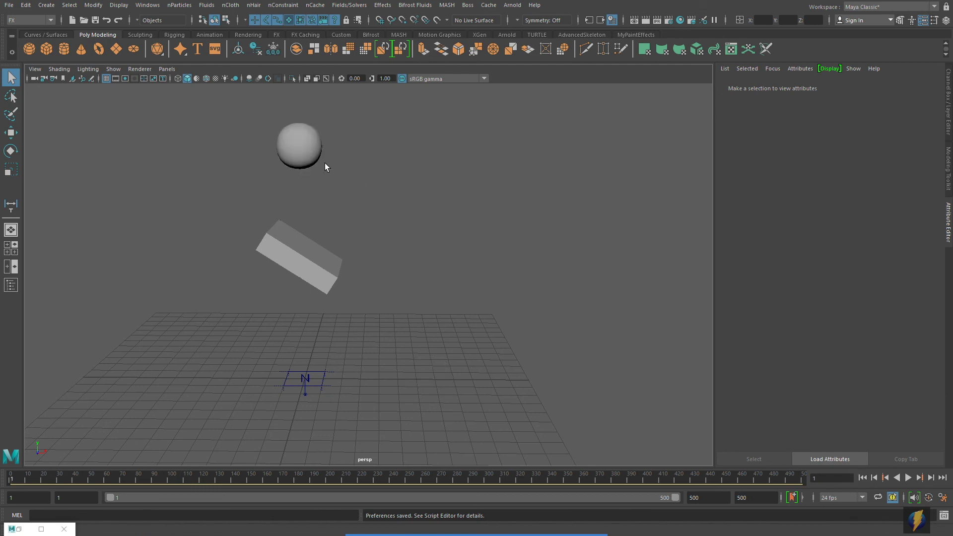
Create a new nObject cache for the ball and scrub the cached simulation back to the first frame.
{"action": "left_click", "coordinate": [321, 146]}
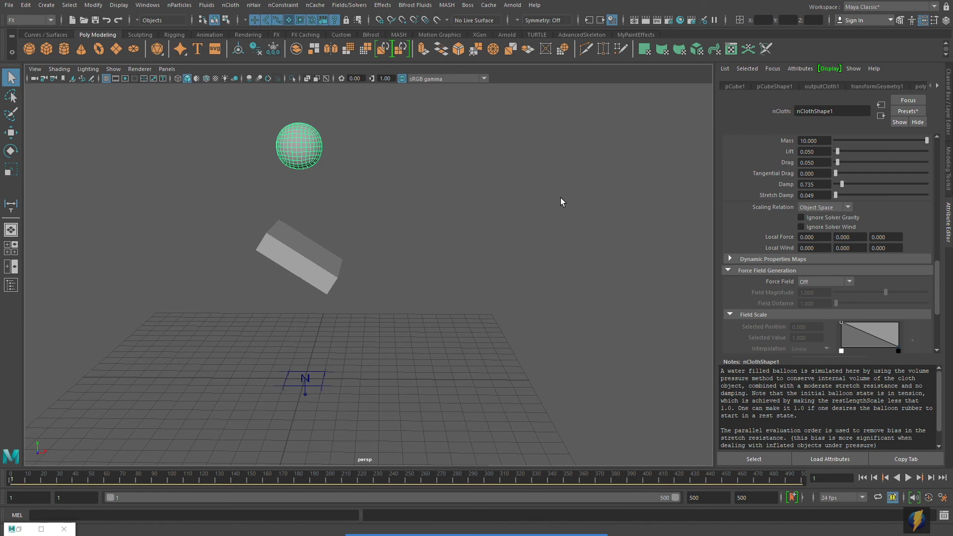
{"action": "left_click", "coordinate": [315, 6]}
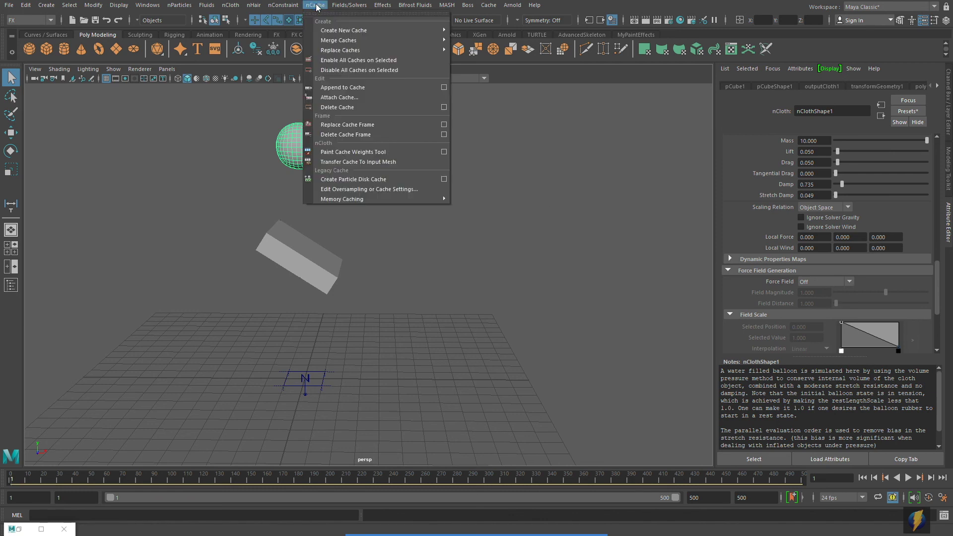
{"action": "mouse_move", "coordinate": [325, 34]}
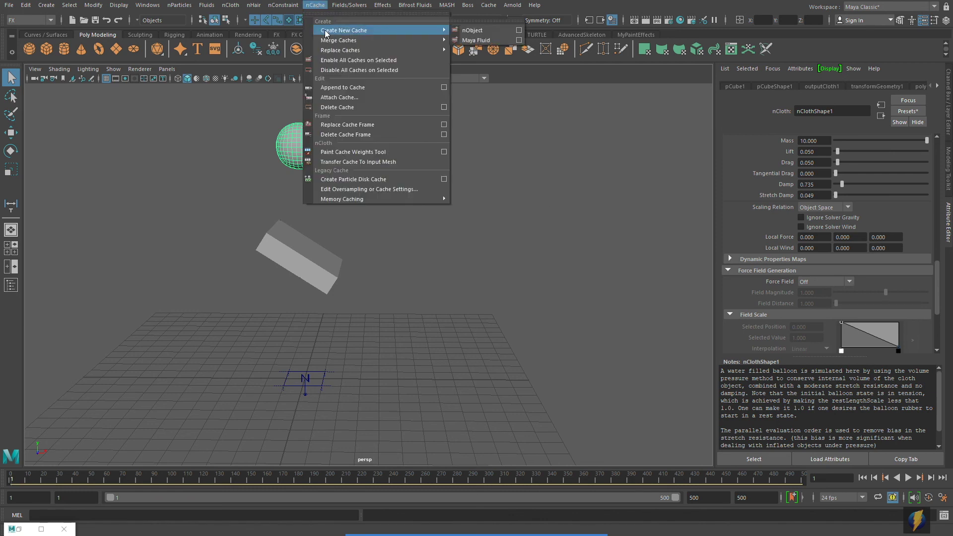
{"action": "left_click", "coordinate": [471, 31]}
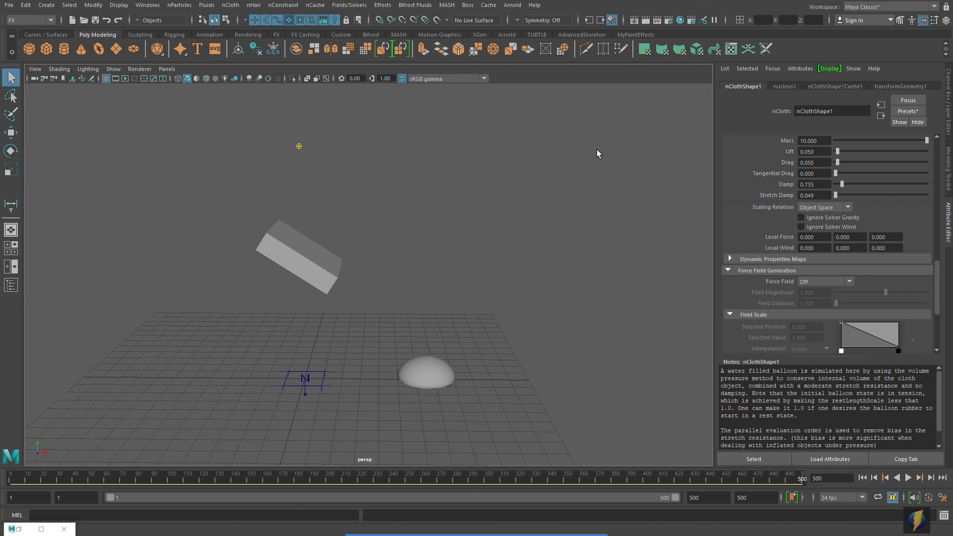
{"action": "left_click_drag", "start_coordinate": [791, 482], "coordinate": [8, 476]}
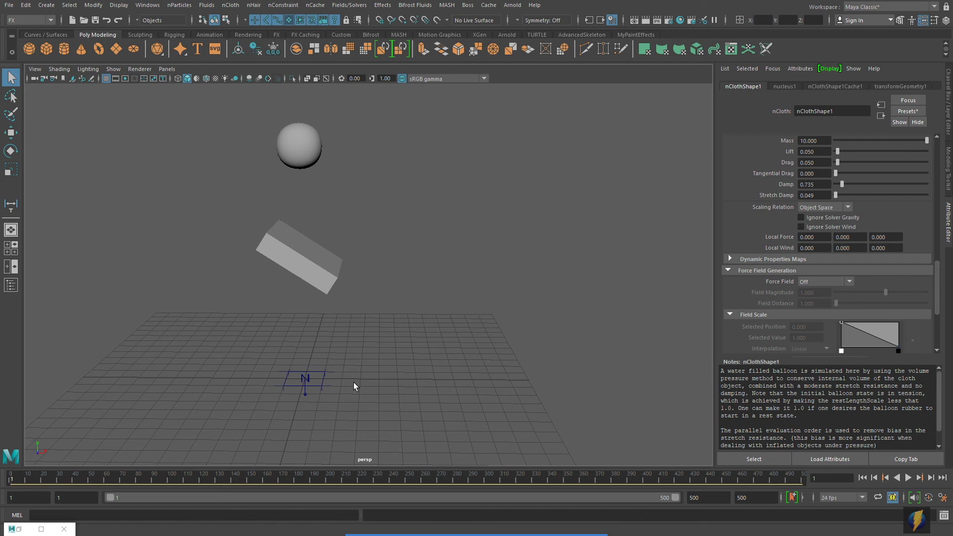
Move the block along positive X away from beneath the ball and scrub through the cached simulation.
{"action": "left_click", "coordinate": [296, 155]}
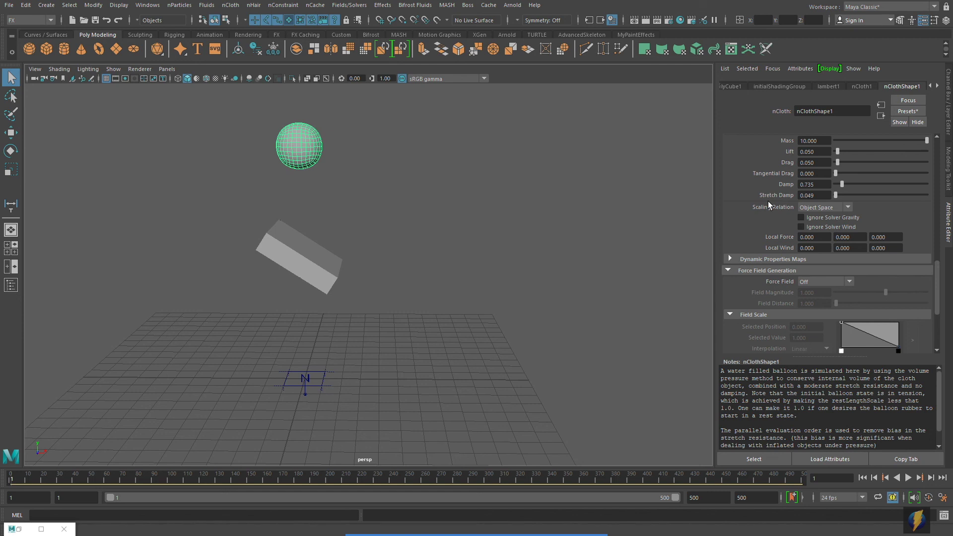
{"action": "left_click", "coordinate": [316, 263]}
{"action": "key", "text": "w"}
{"action": "left_click_drag", "start_coordinate": [352, 255], "coordinate": [564, 253]}
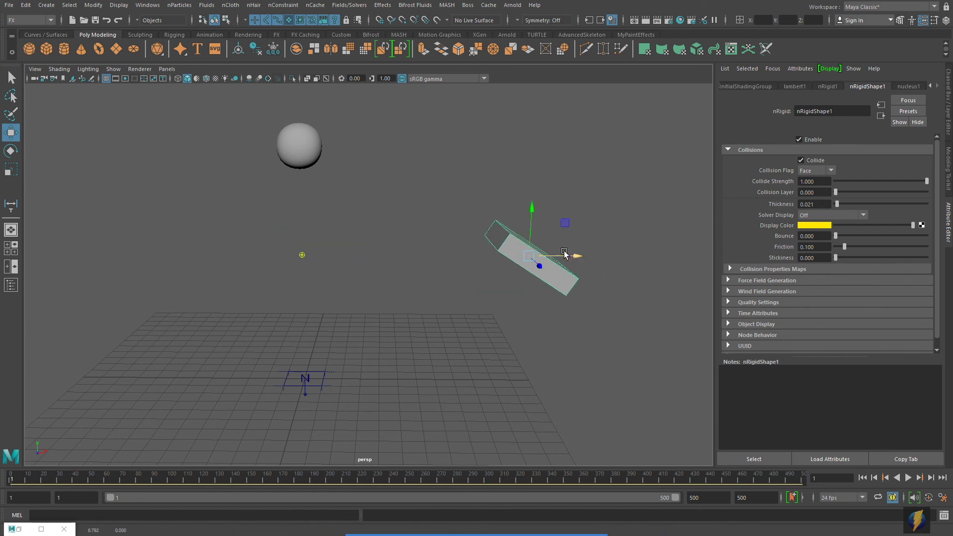
{"action": "mouse_move", "coordinate": [12, 478]}
{"action": "left_mouse_down"}
{"action": "mouse_move", "coordinate": [162, 476]}
{"action": "mouse_move", "coordinate": [25, 475]}
{"action": "mouse_move", "coordinate": [112, 475]}
{"action": "mouse_move", "coordinate": [15, 474]}
{"action": "mouse_move", "coordinate": [86, 475]}
{"action": "mouse_move", "coordinate": [113, 463]}
{"action": "mouse_move", "coordinate": [8, 461]}
{"action": "left_mouse_up"}
Rotate the block to slope down toward negative X, move it back under the ball, and scrub the cached simulation.
{"action": "left_click", "coordinate": [11, 150]}
{"action": "left_click_drag", "start_coordinate": [546, 214], "coordinate": [637, 209]}
{"action": "left_click", "coordinate": [11, 133]}
{"action": "left_click_drag", "start_coordinate": [574, 257], "coordinate": [364, 260]}
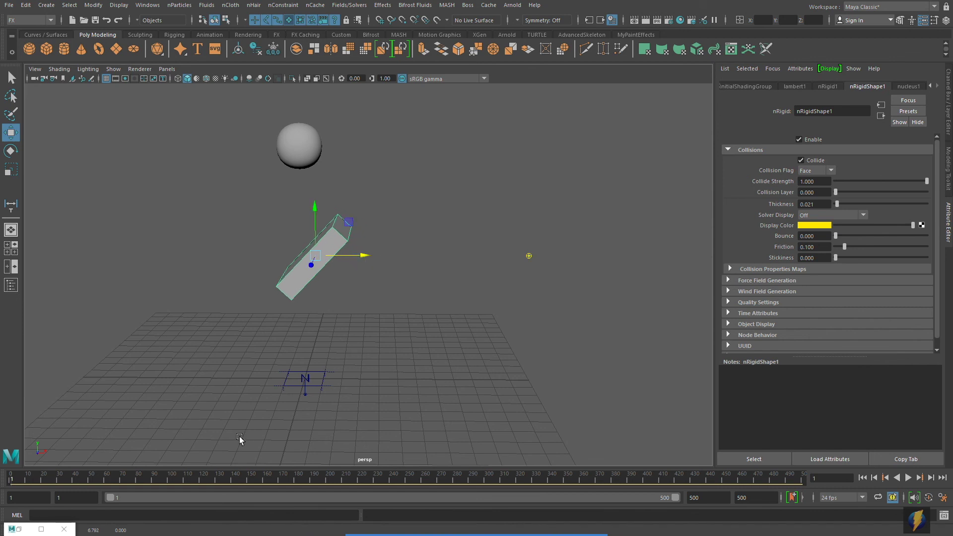
{"action": "mouse_move", "coordinate": [12, 480]}
{"action": "left_mouse_down"}
{"action": "mouse_move", "coordinate": [158, 480]}
{"action": "mouse_move", "coordinate": [1, 478]}
{"action": "left_mouse_up"}
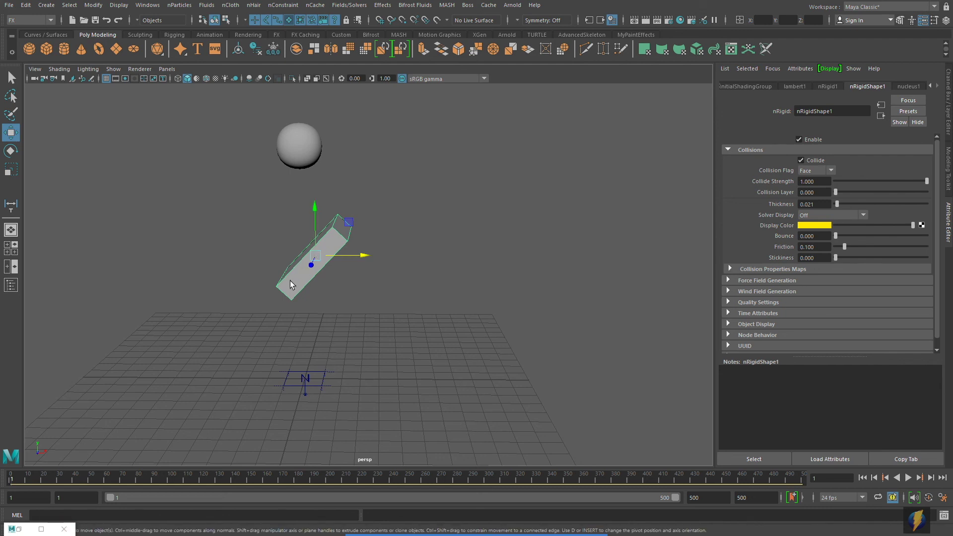
{"action": "mouse_move", "coordinate": [14, 477]}
{"action": "left_mouse_down"}
{"action": "mouse_move", "coordinate": [139, 467]}
{"action": "mouse_move", "coordinate": [23, 466]}
{"action": "mouse_move", "coordinate": [46, 463]}
{"action": "mouse_move", "coordinate": [140, 460]}
{"action": "mouse_move", "coordinate": [9, 463]}
{"action": "left_mouse_up"}
Delete the ball's cache, play the simulation against the re-angled block, and rewind to the first frame.
{"action": "left_click", "coordinate": [282, 148]}
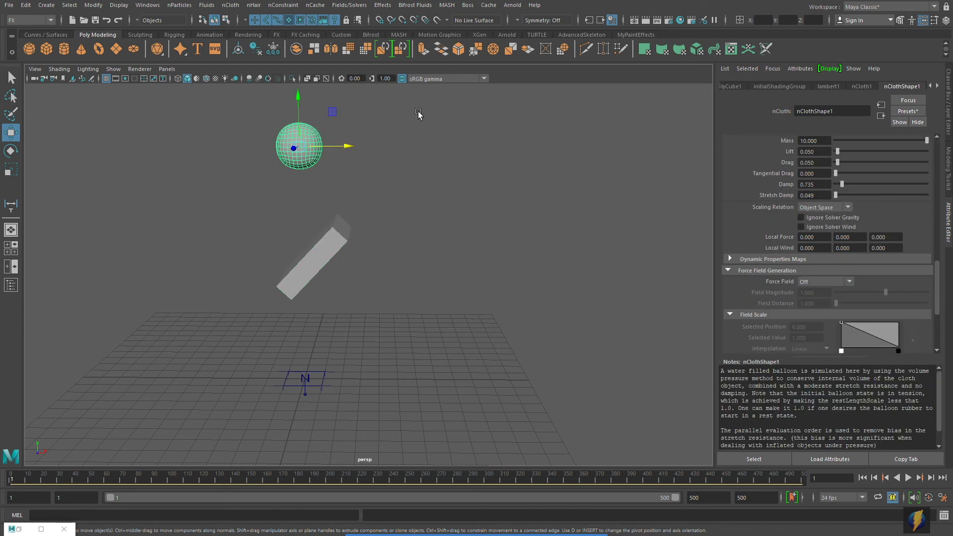
{"action": "left_click", "coordinate": [316, 6]}
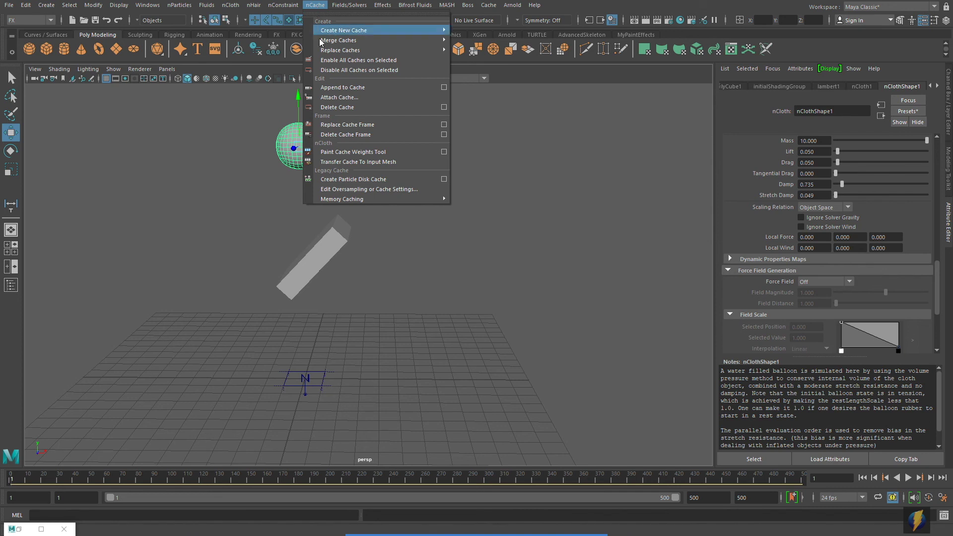
{"action": "left_click", "coordinate": [344, 107]}
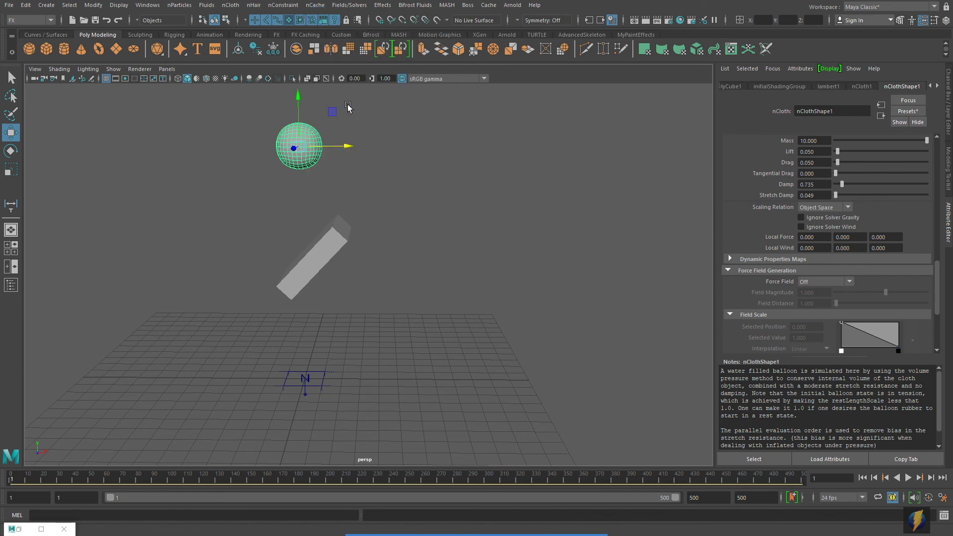
{"action": "left_click", "coordinate": [907, 479]}
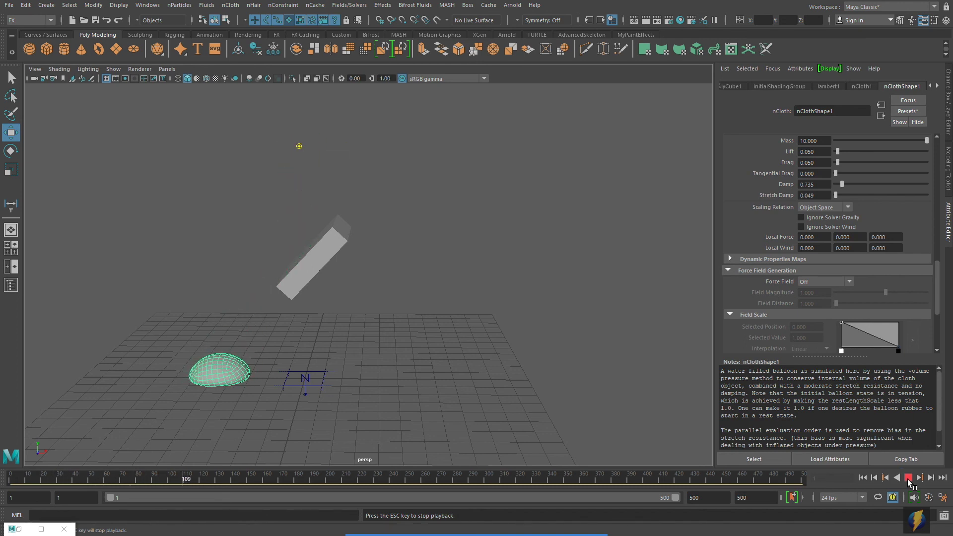
{"action": "left_click", "coordinate": [908, 480]}
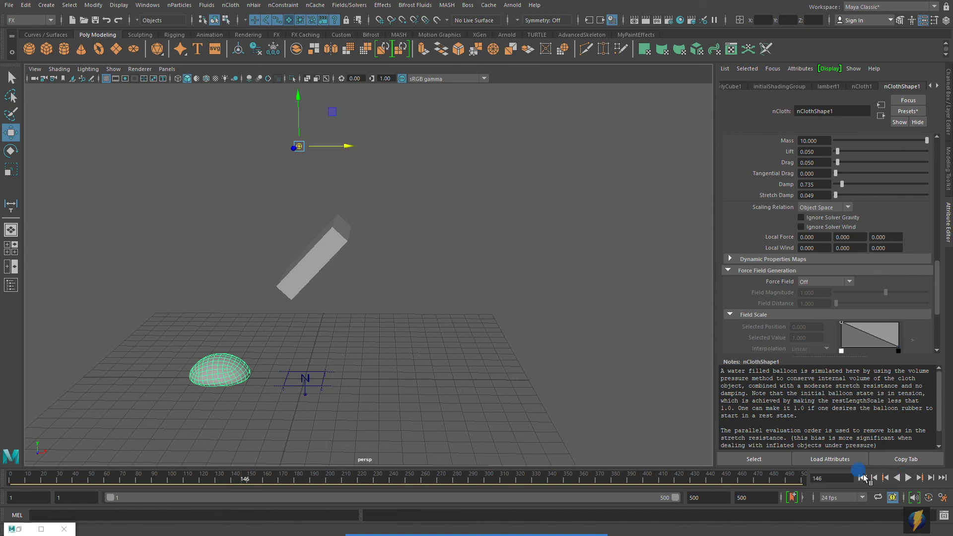
{"action": "left_click", "coordinate": [864, 477]}
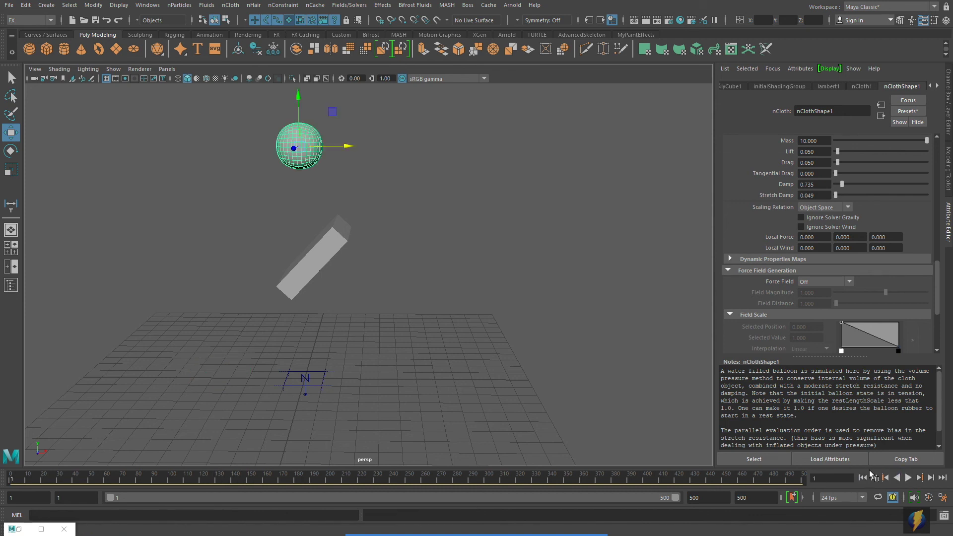